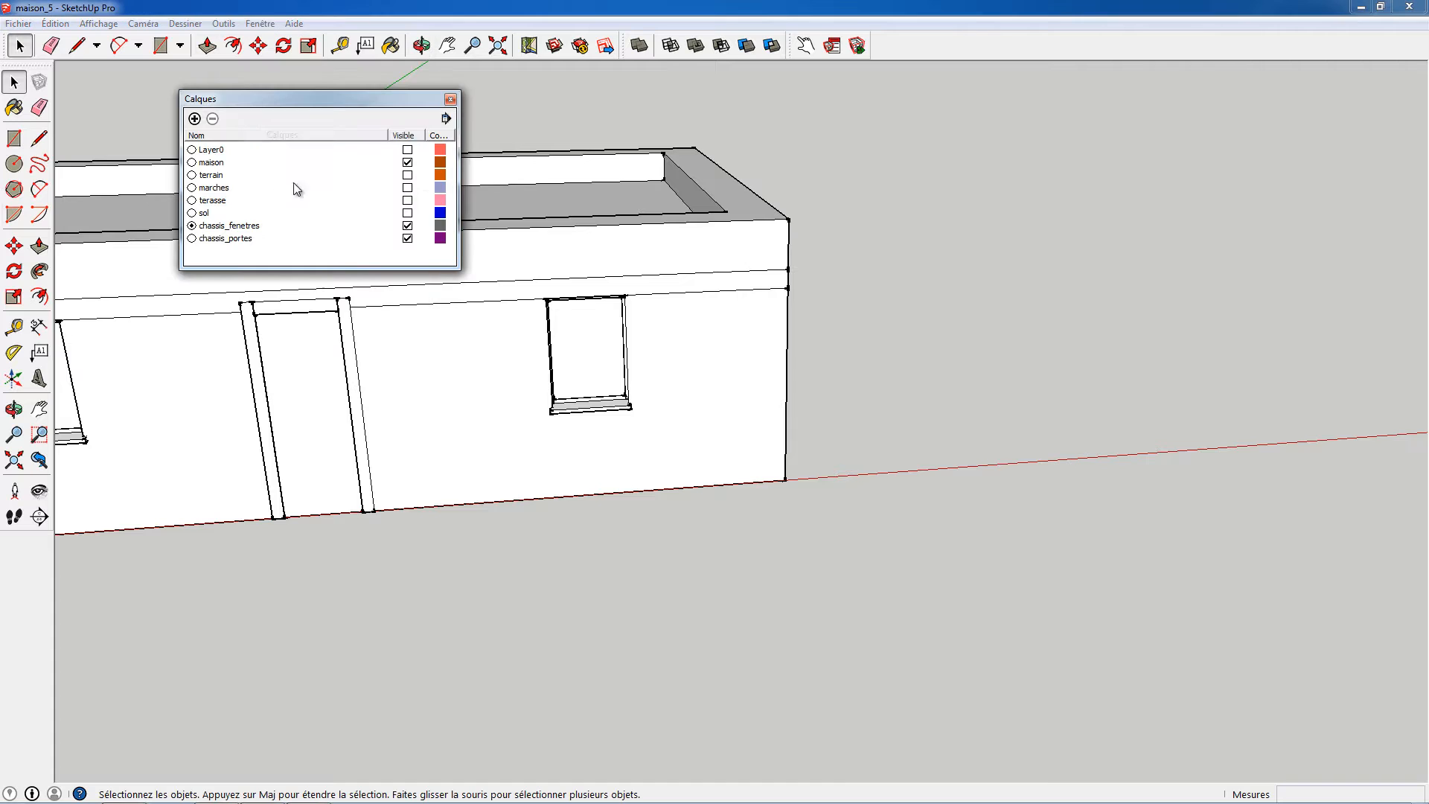
Make the layers terrain, marches, terasse, sol and Layer0 visible, and close the layers window.
left_click(407, 175)
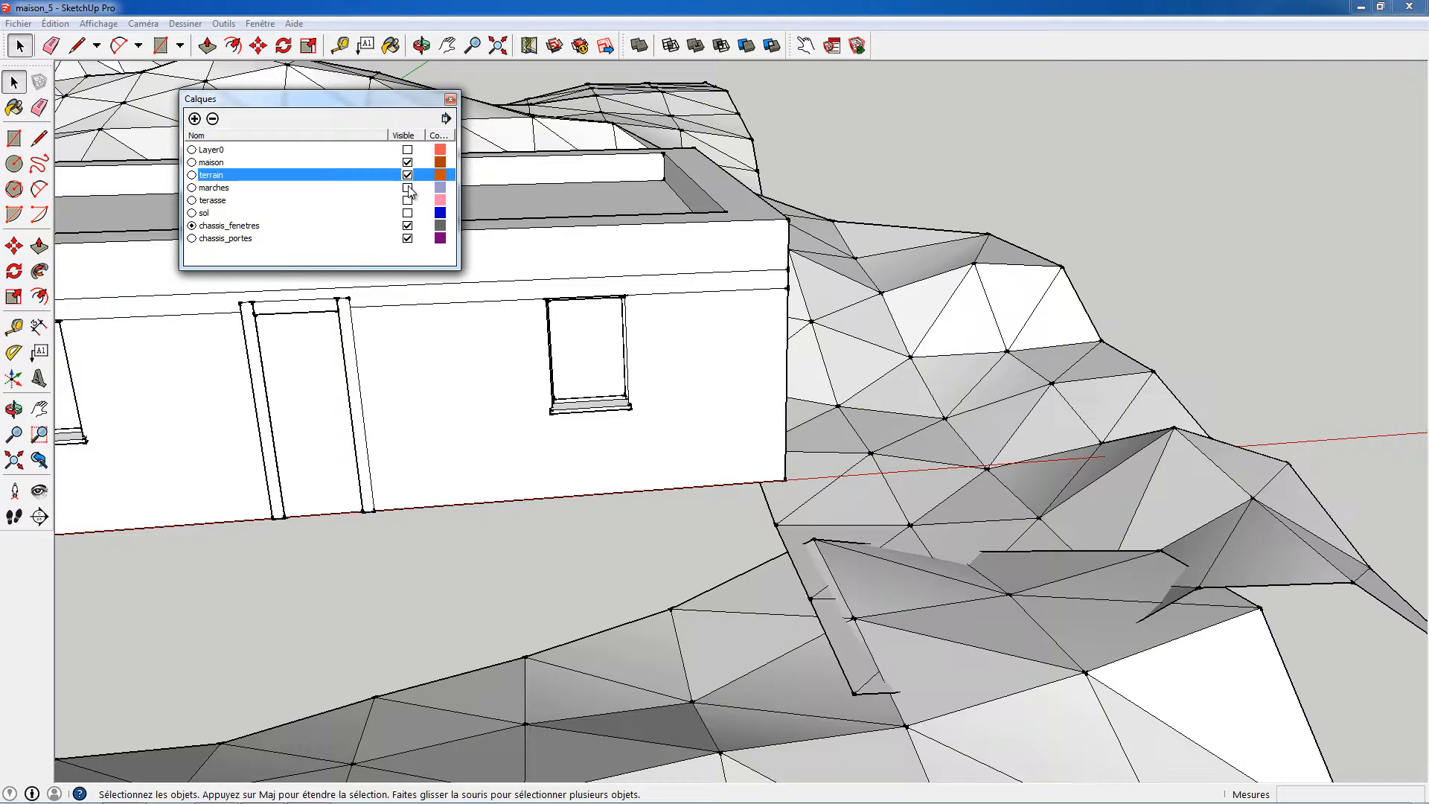
left_click(407, 188)
left_click(407, 200)
left_click(407, 213)
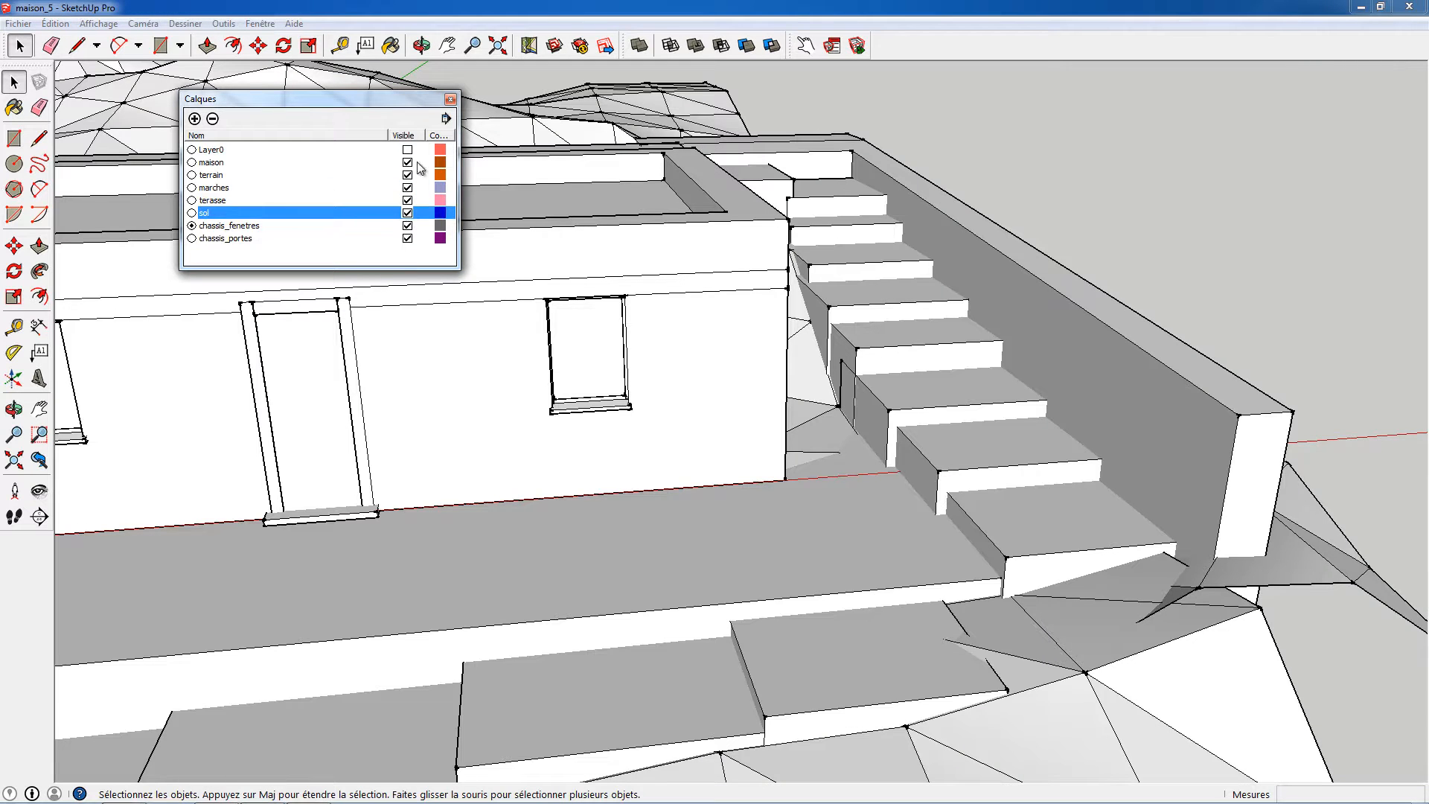
left_click(407, 149)
left_click(450, 99)
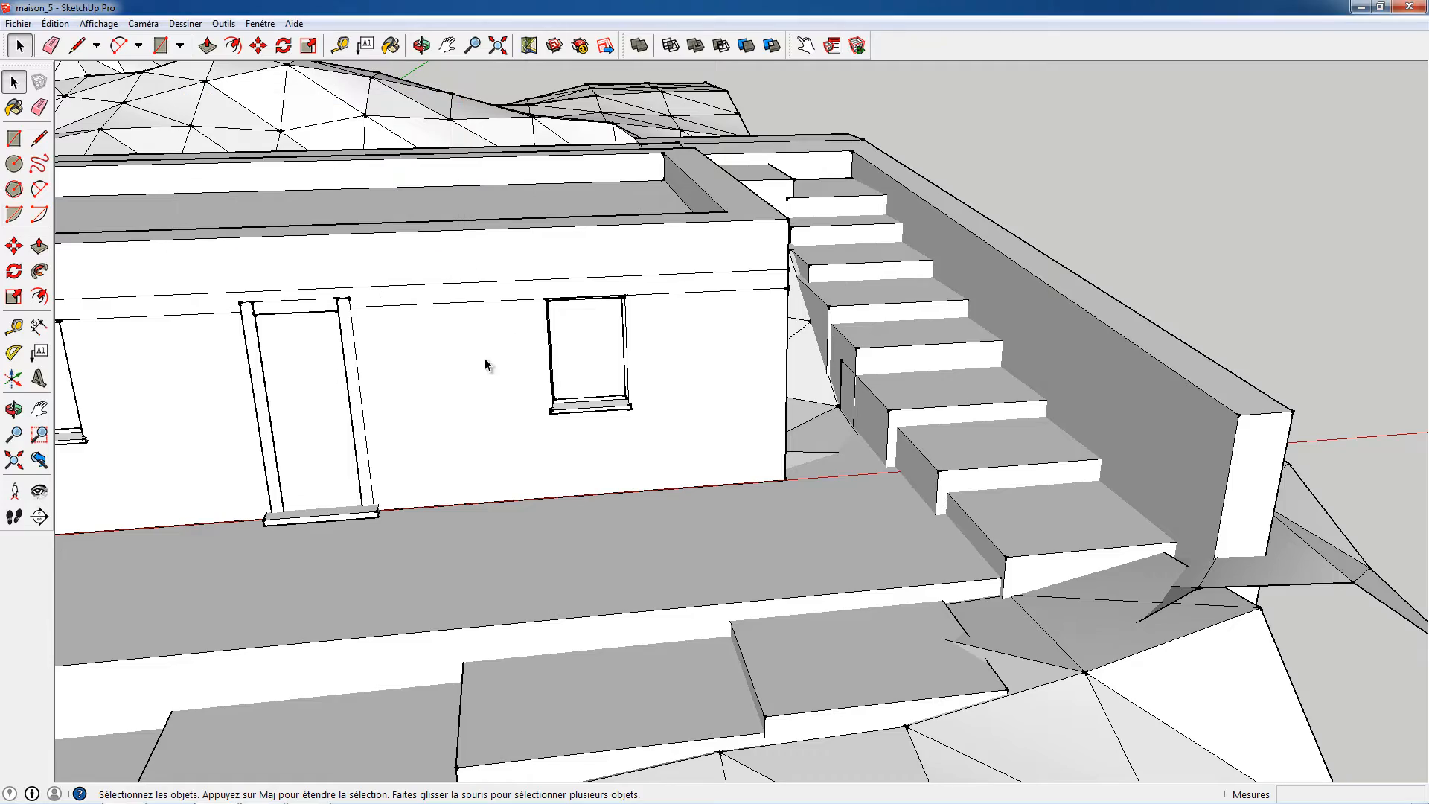
Examine the whole model, including the house, terrace, steps and surrounding terrain.
middle_click_drag(484, 359, 677, 301)
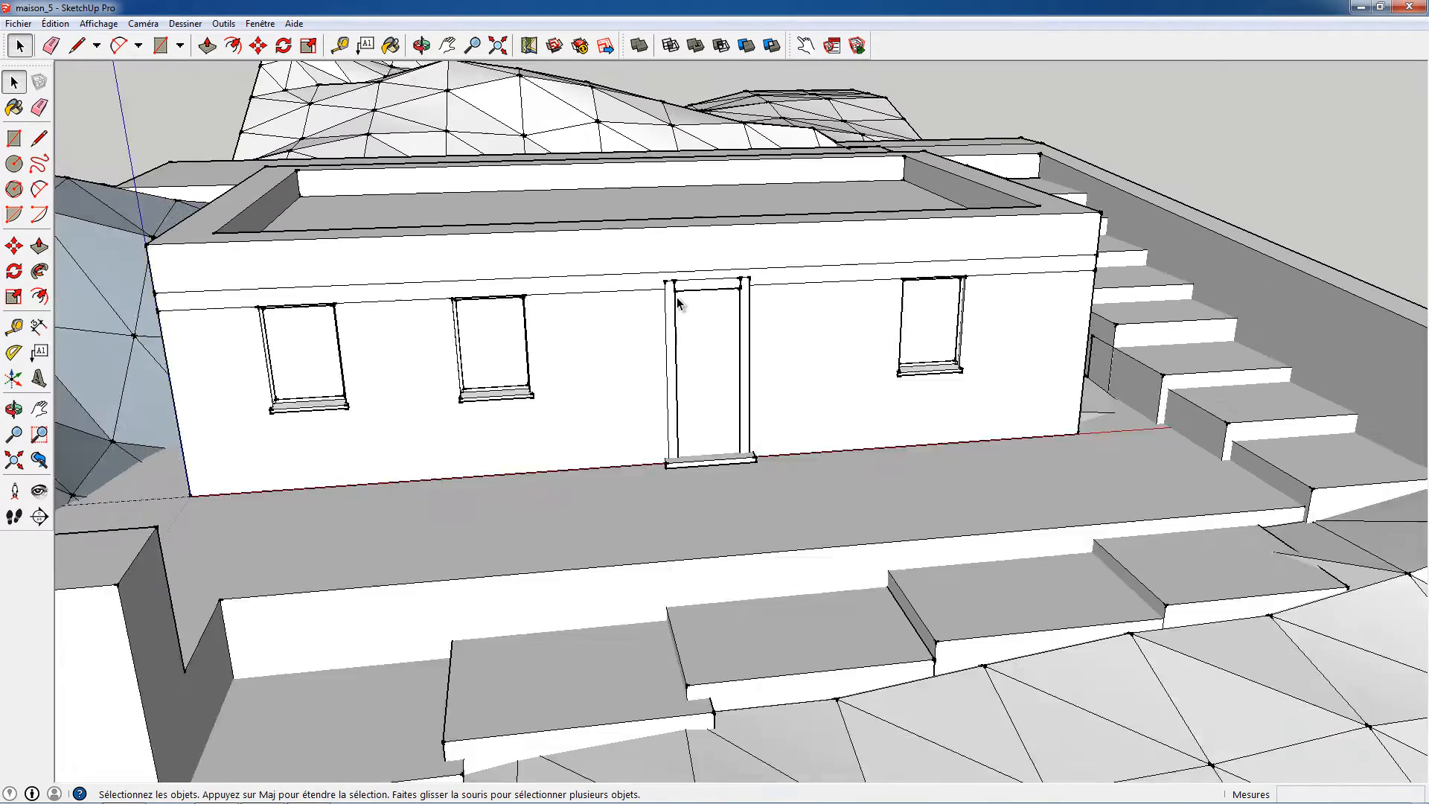
scroll(677, 302, "down", 5)
middle_click_drag(772, 593, 776, 452)
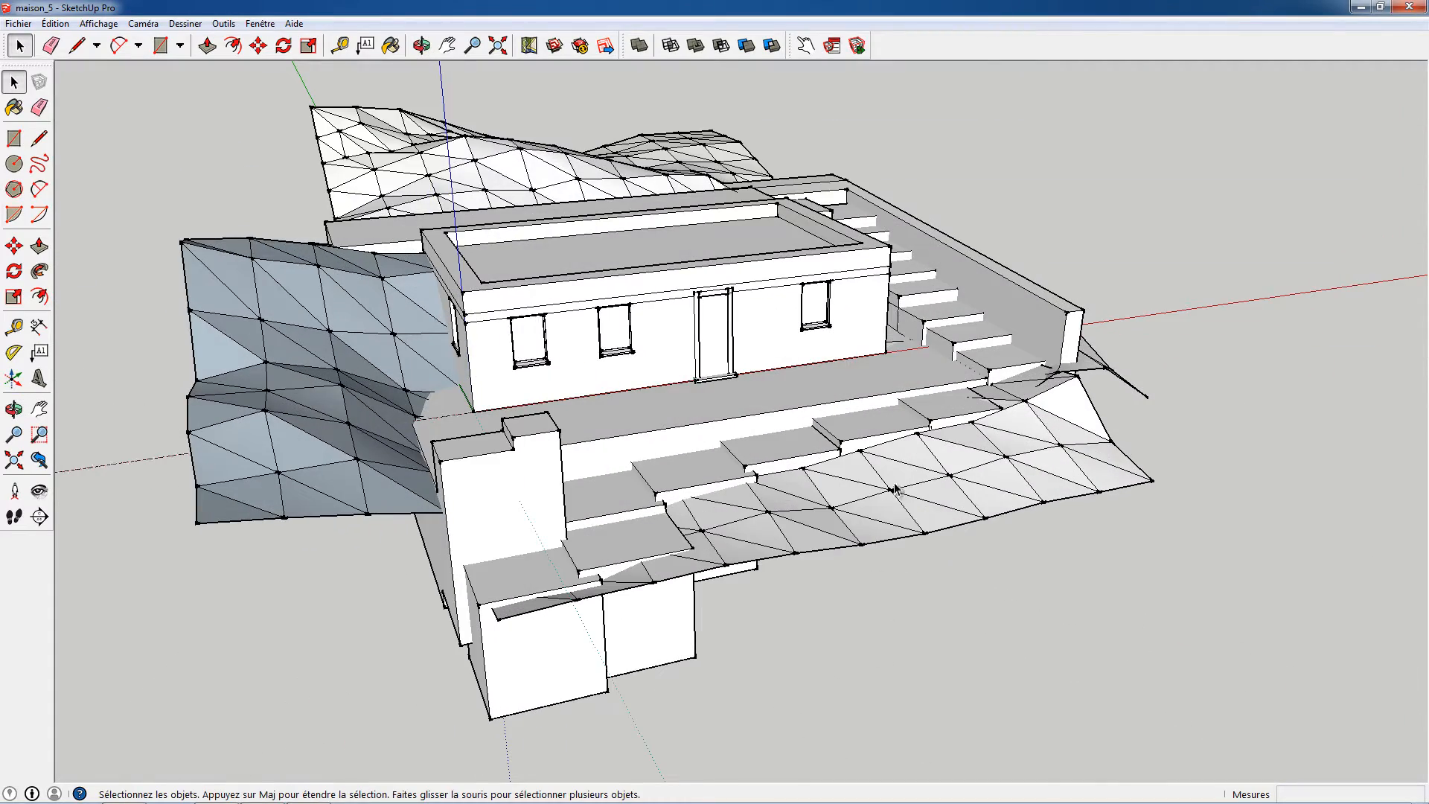
middle_click_drag(895, 489, 845, 531)
scroll(769, 477, "up", 2)
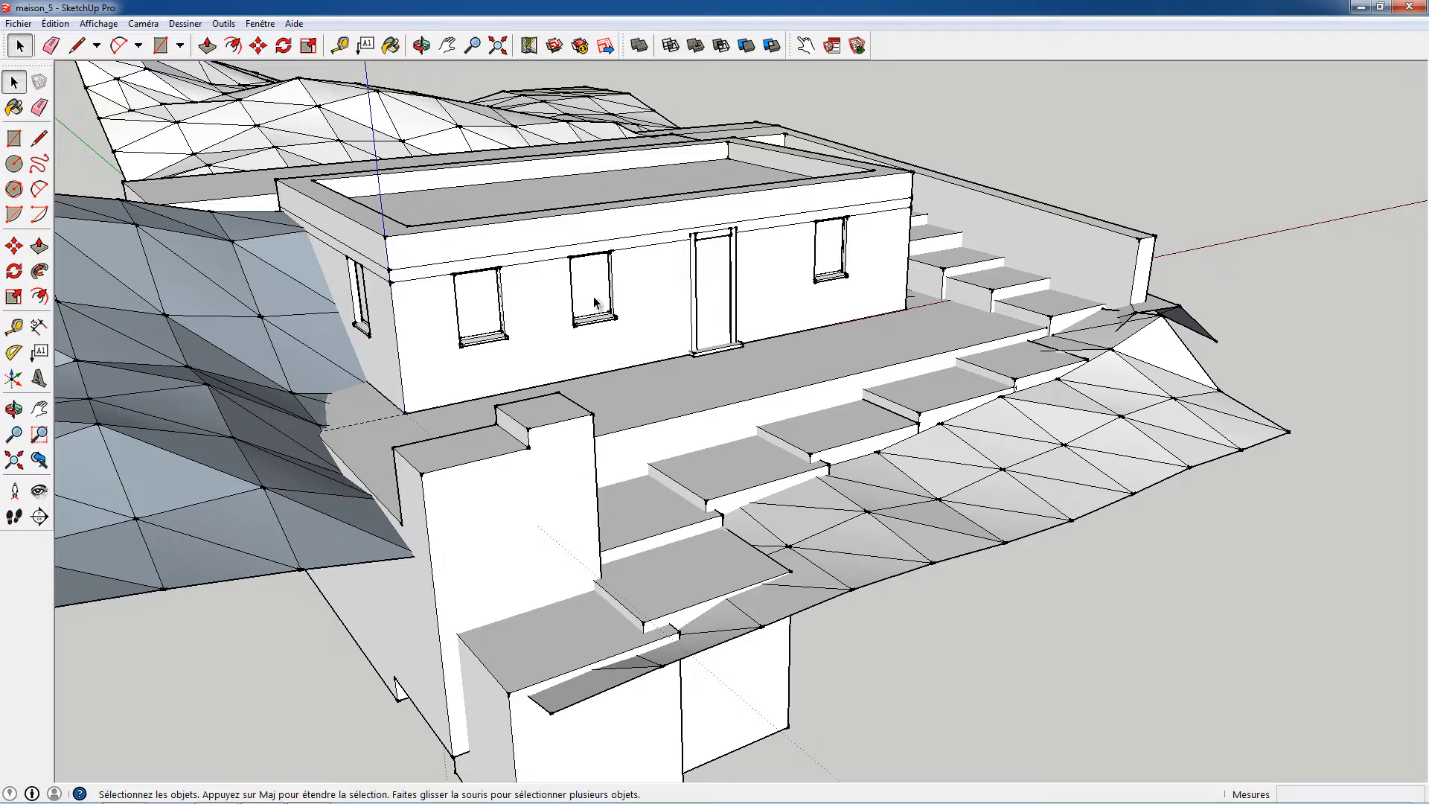
mouse_move(596, 301)
middle_mouse_down()
mouse_move(715, 418)
mouse_move(597, 325)
middle_mouse_up()
middle_click_drag(666, 437, 733, 322)
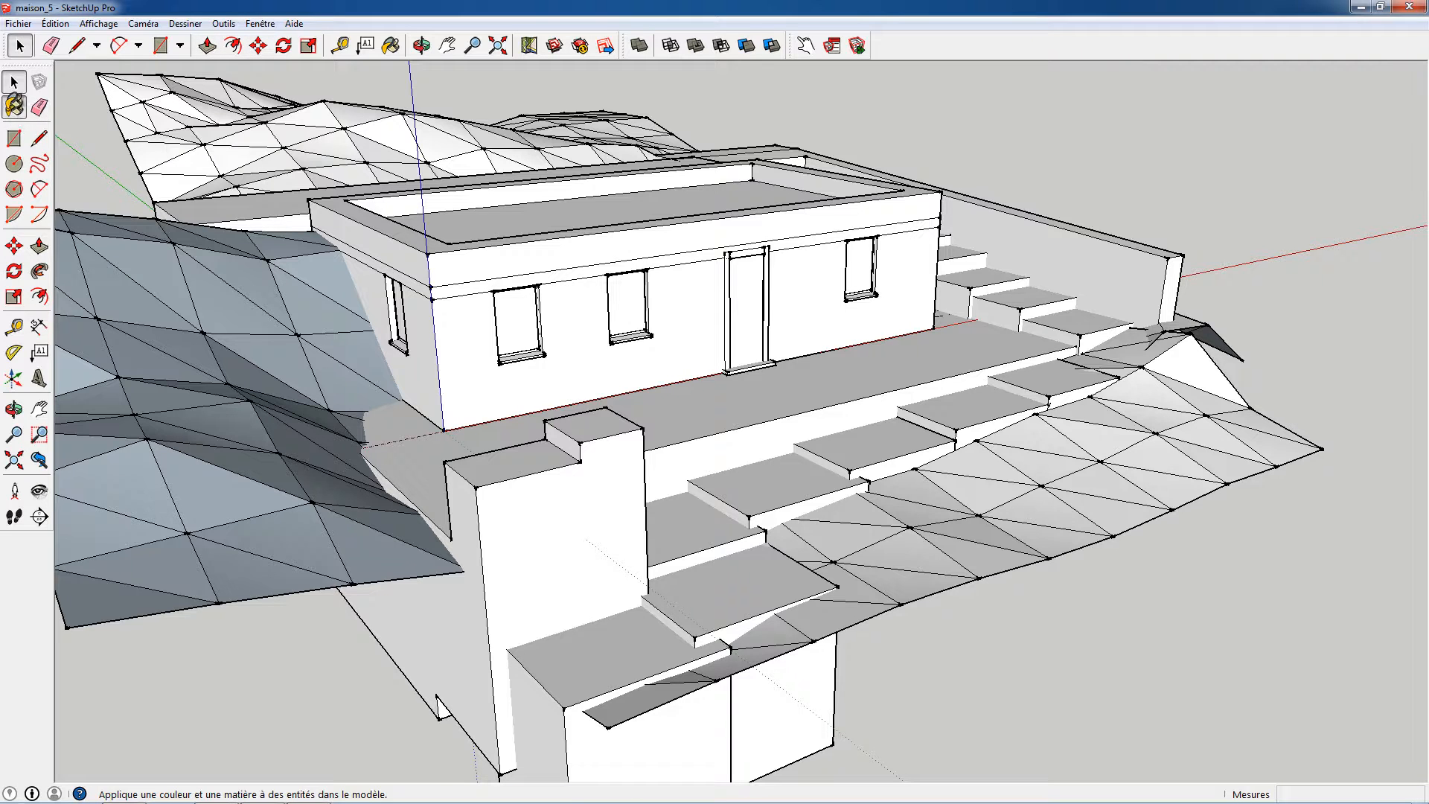
Activate the Paint Bucket tool and enlarge the materials browser beside the model.
left_click(14, 107)
left_click_drag(69, 46, 1242, 267)
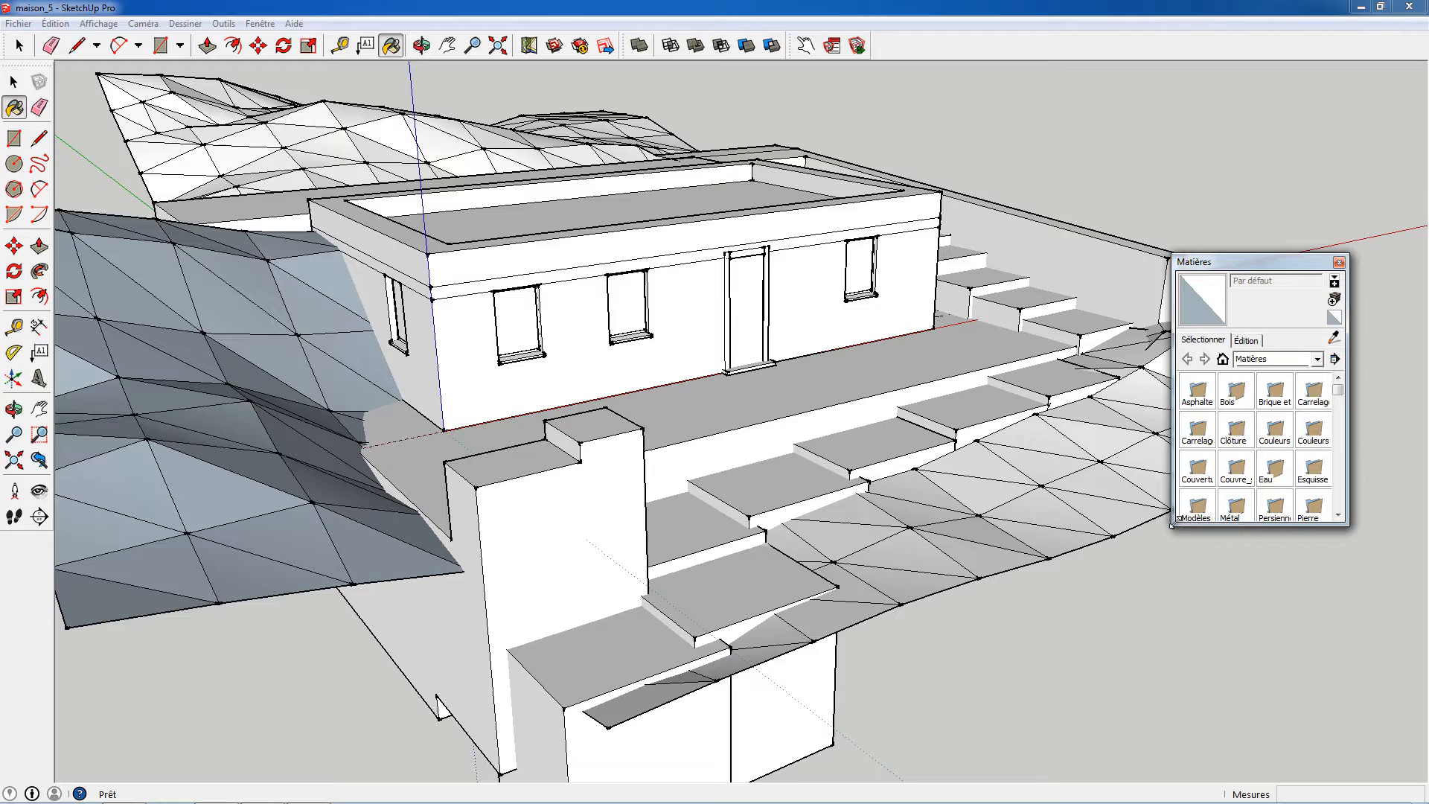
left_click_drag(1170, 525, 1011, 684)
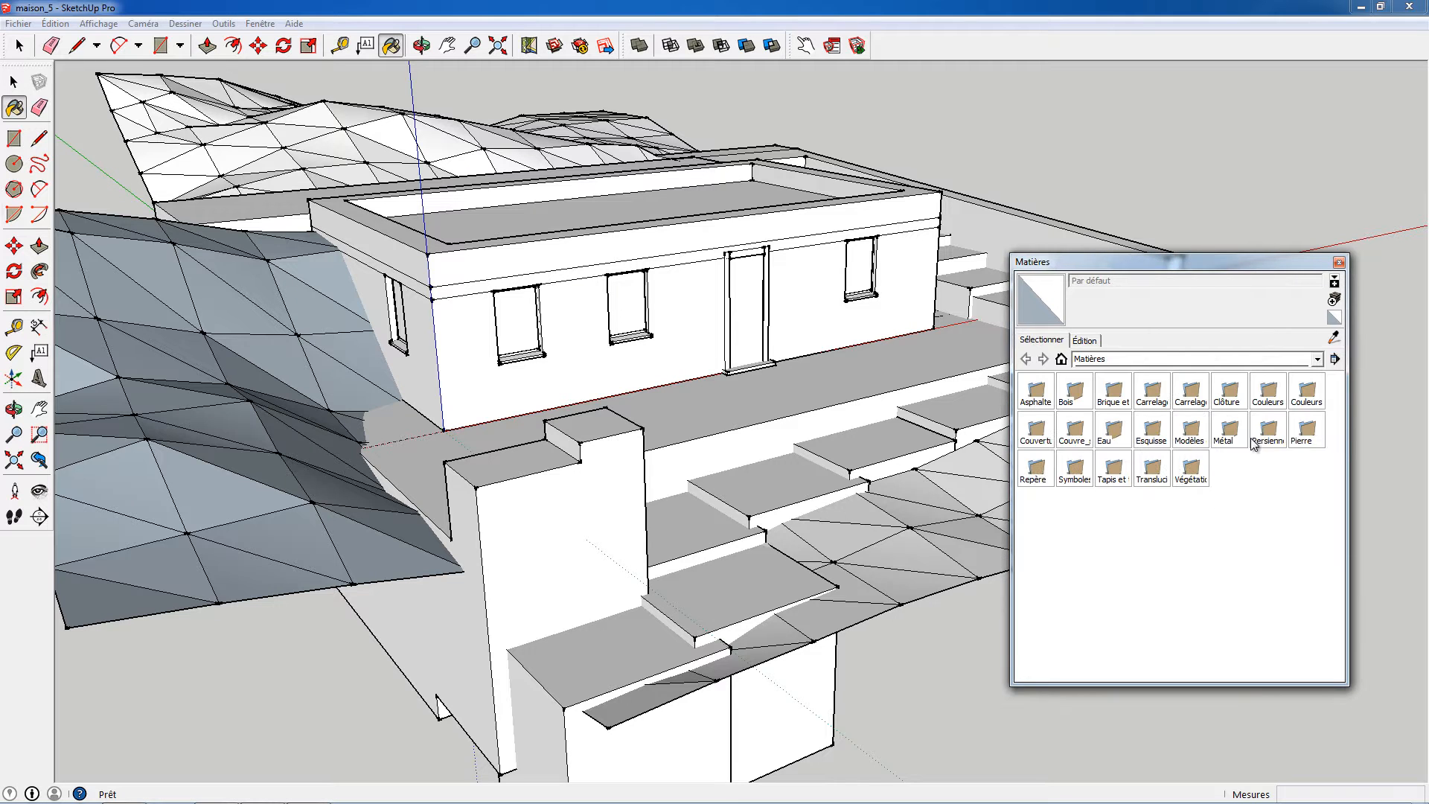
left_click_drag(1153, 262, 1193, 228)
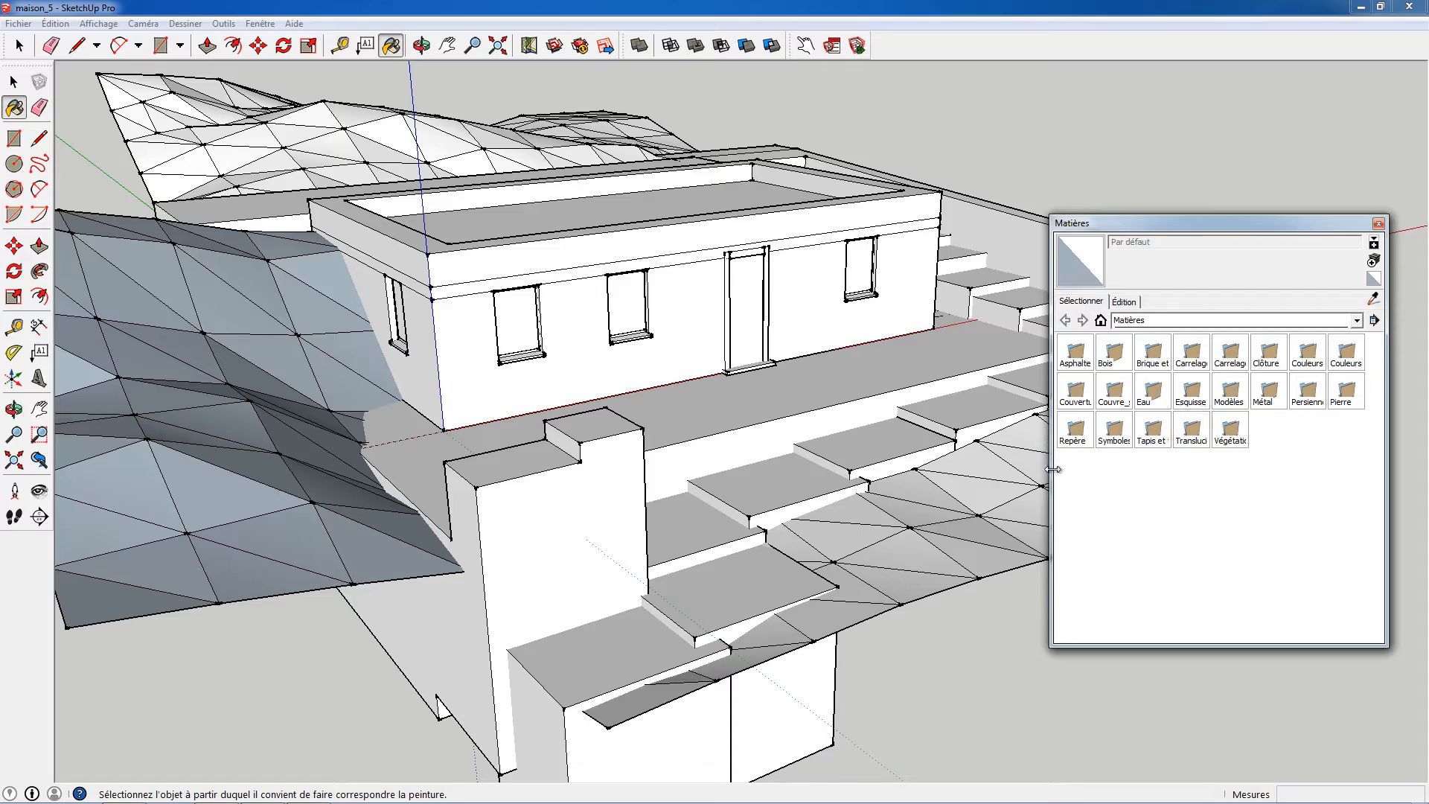
mouse_move(1055, 391)
middle_mouse_down()
mouse_move(1042, 405)
mouse_move(875, 419)
mouse_move(908, 450)
mouse_move(880, 457)
mouse_move(990, 482)
mouse_move(1016, 453)
mouse_move(992, 475)
middle_mouse_up()
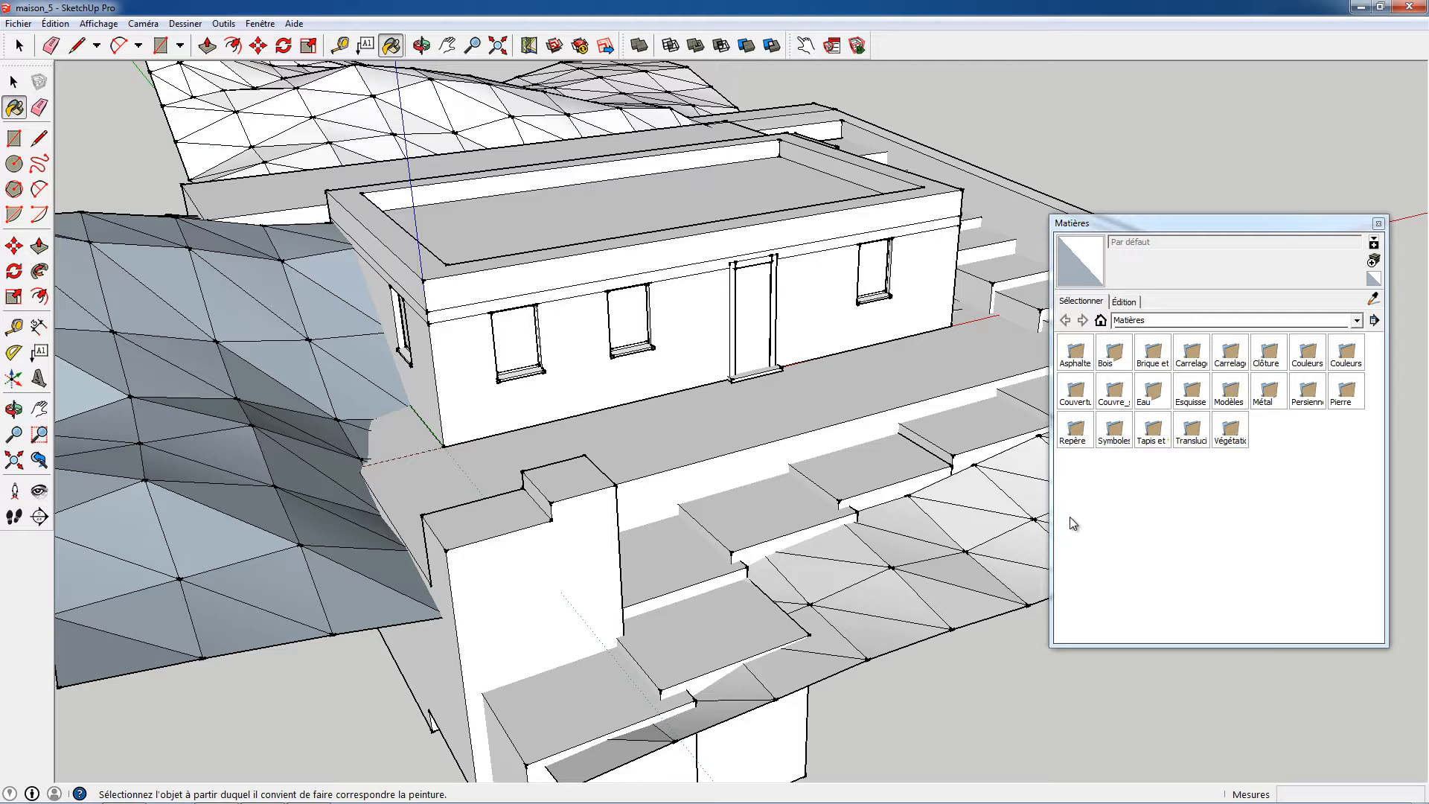
left_click_drag(1190, 223, 1190, 116)
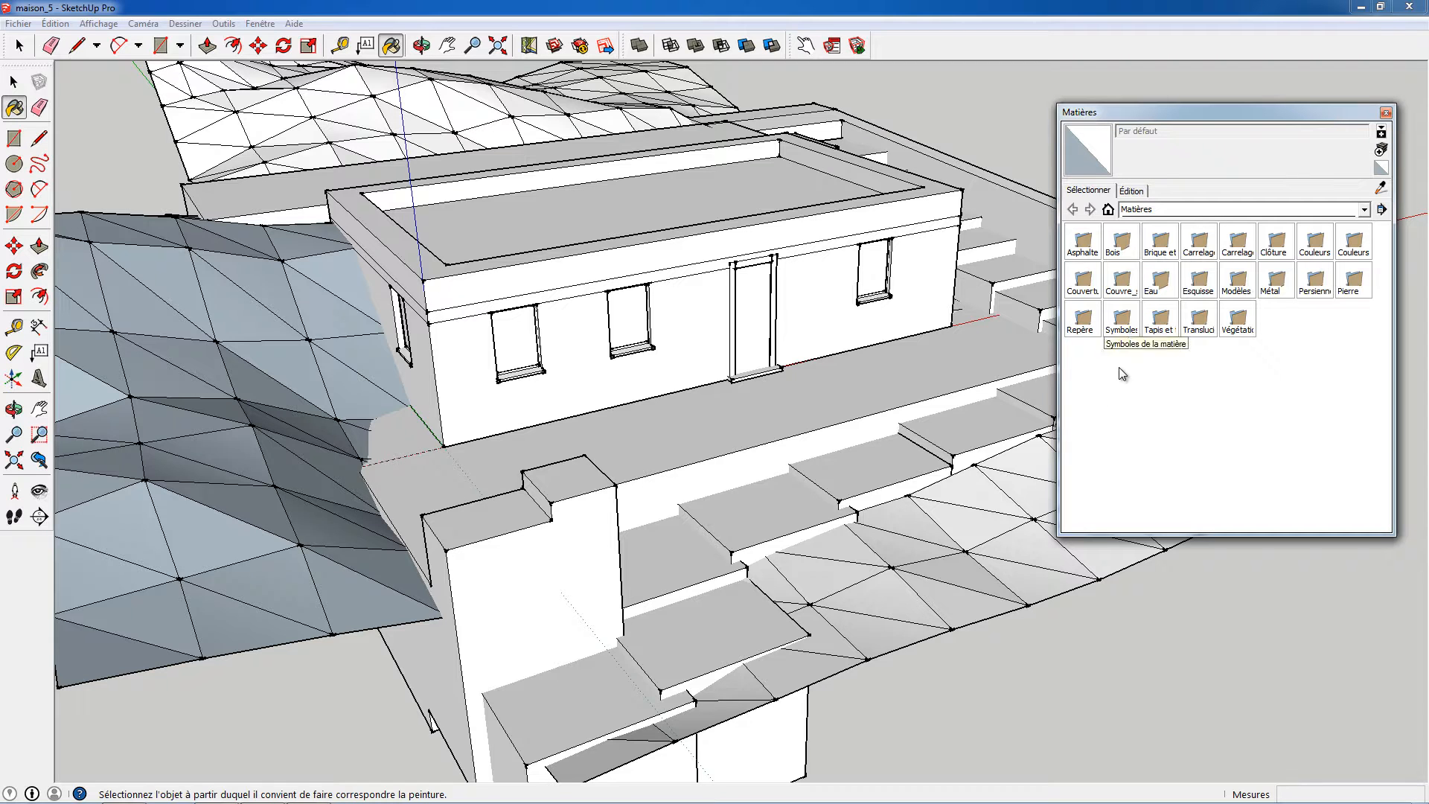
left_click_drag(1057, 533, 995, 584)
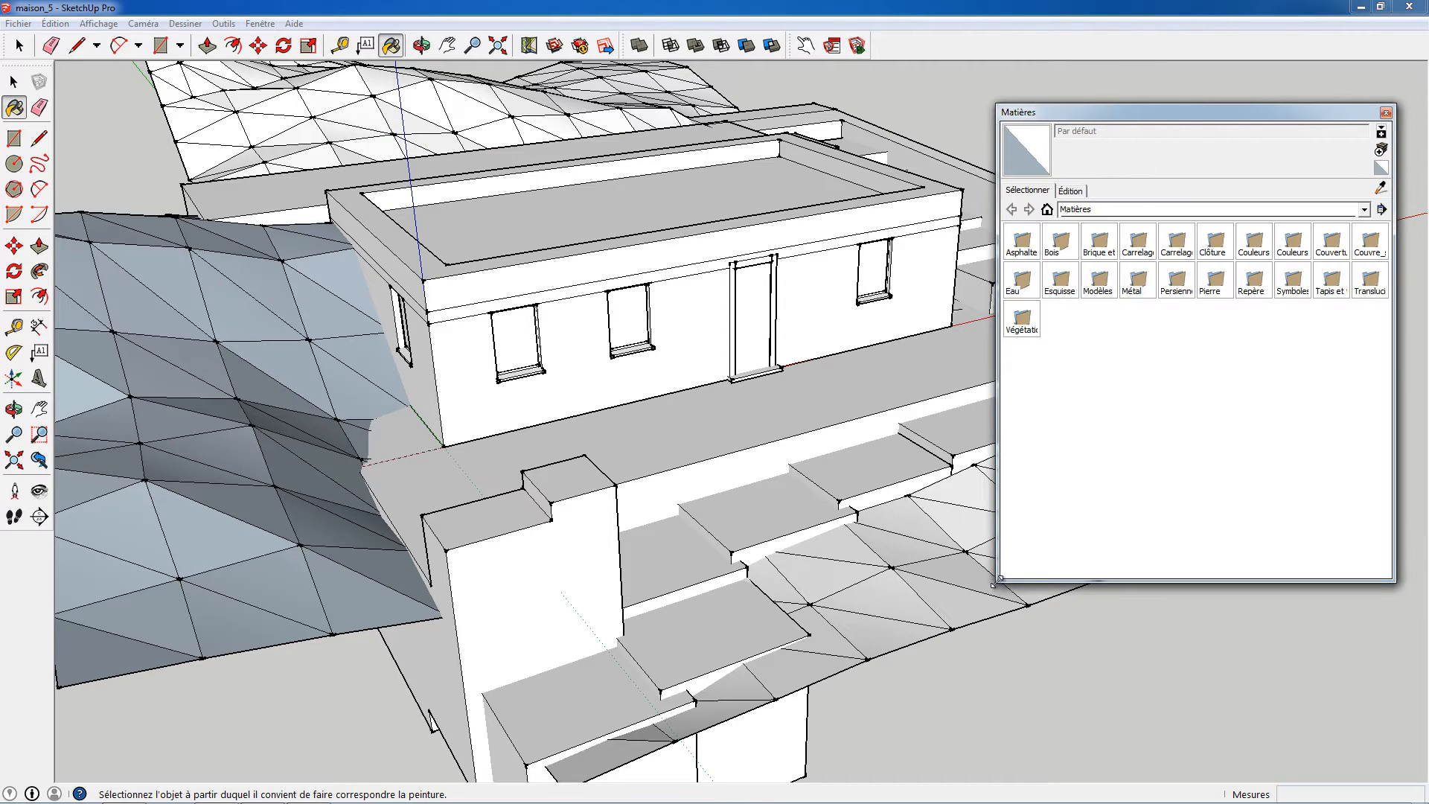
Open the Végétation material collection and select the terrain group in front of the terrace.
left_click(1031, 332)
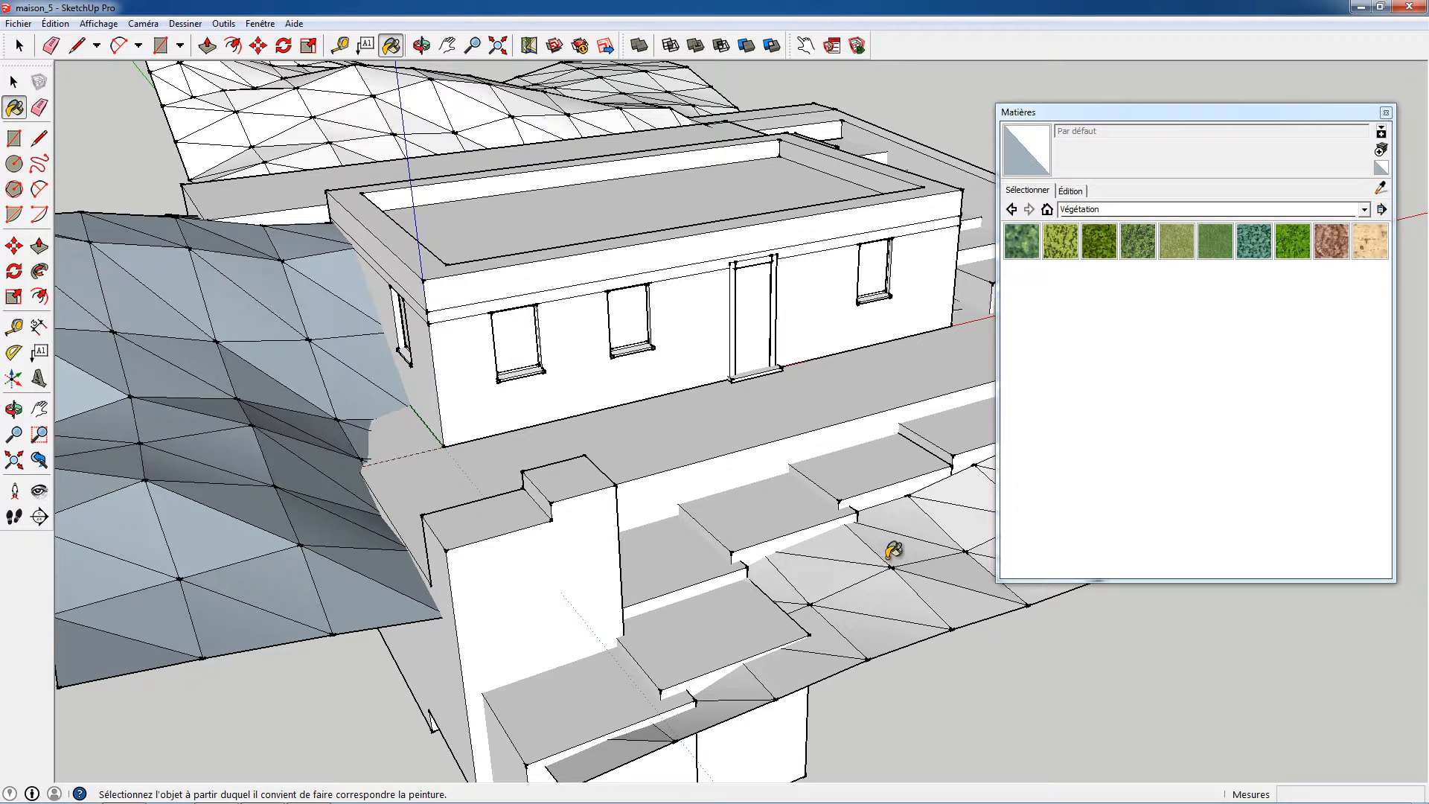
key("space")
left_click(888, 583)
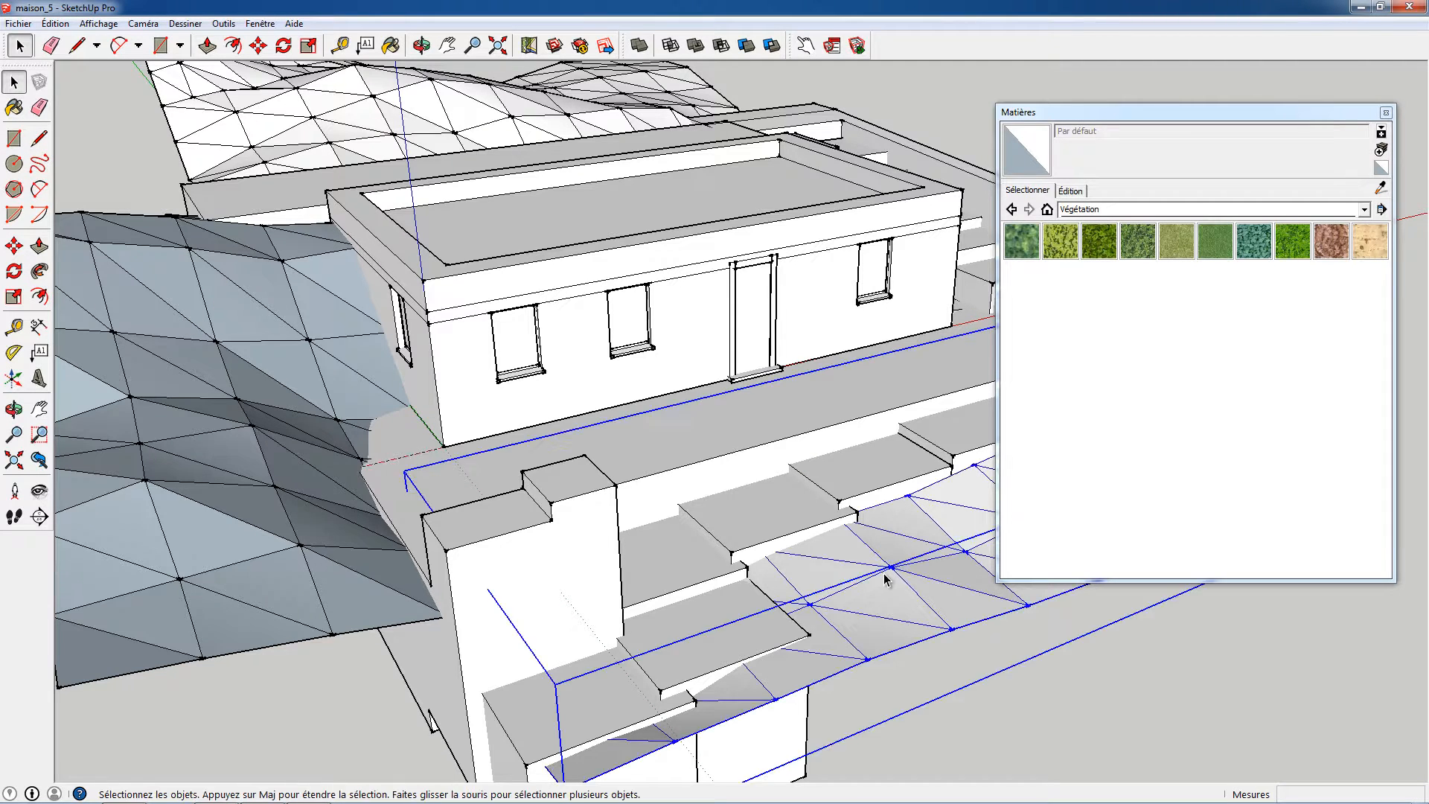
key("o")
left_click_drag(864, 514, 863, 344)
key("space")
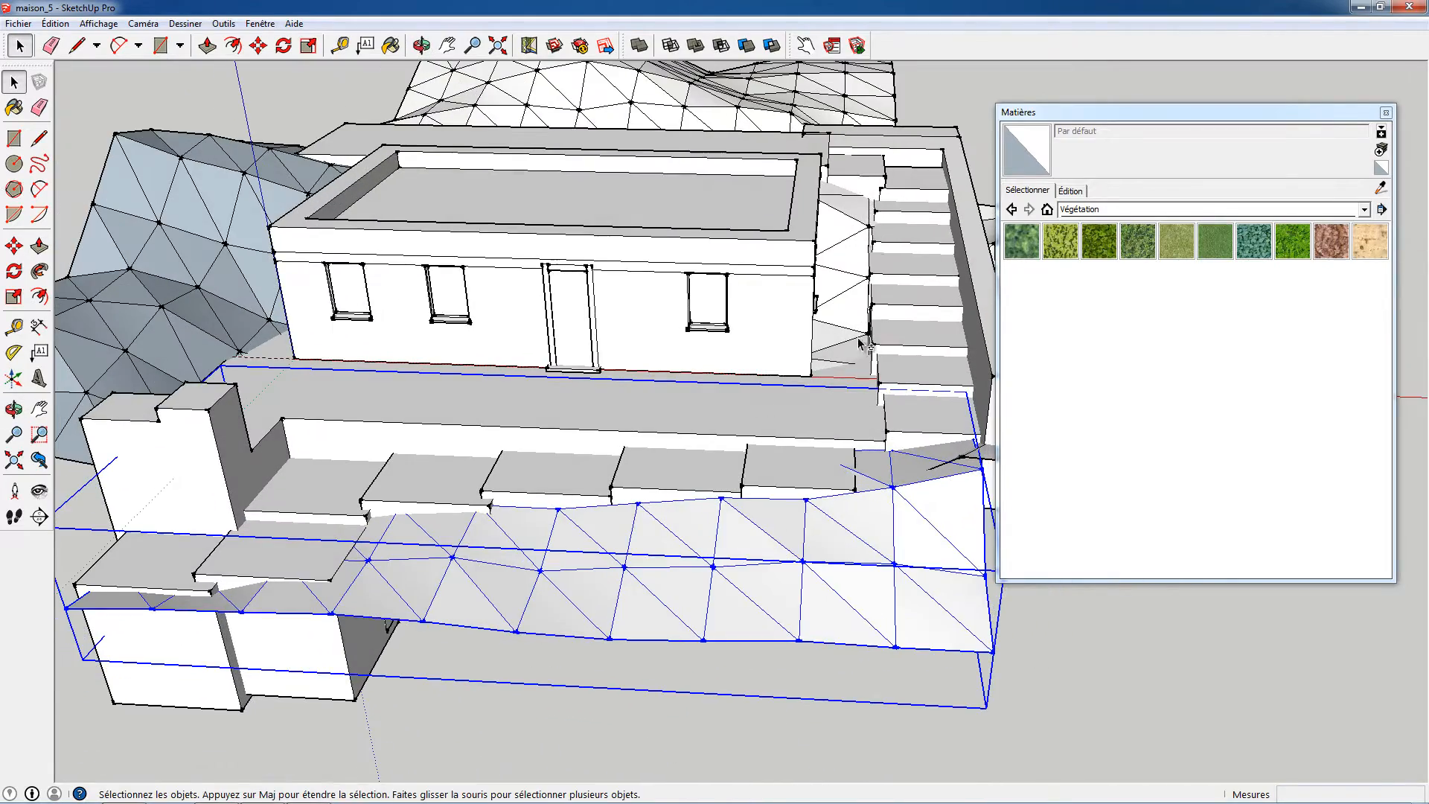
middle_click_drag(854, 234, 491, 426)
scroll(839, 400, "up", 3)
middle_click_drag(560, 372, 647, 329)
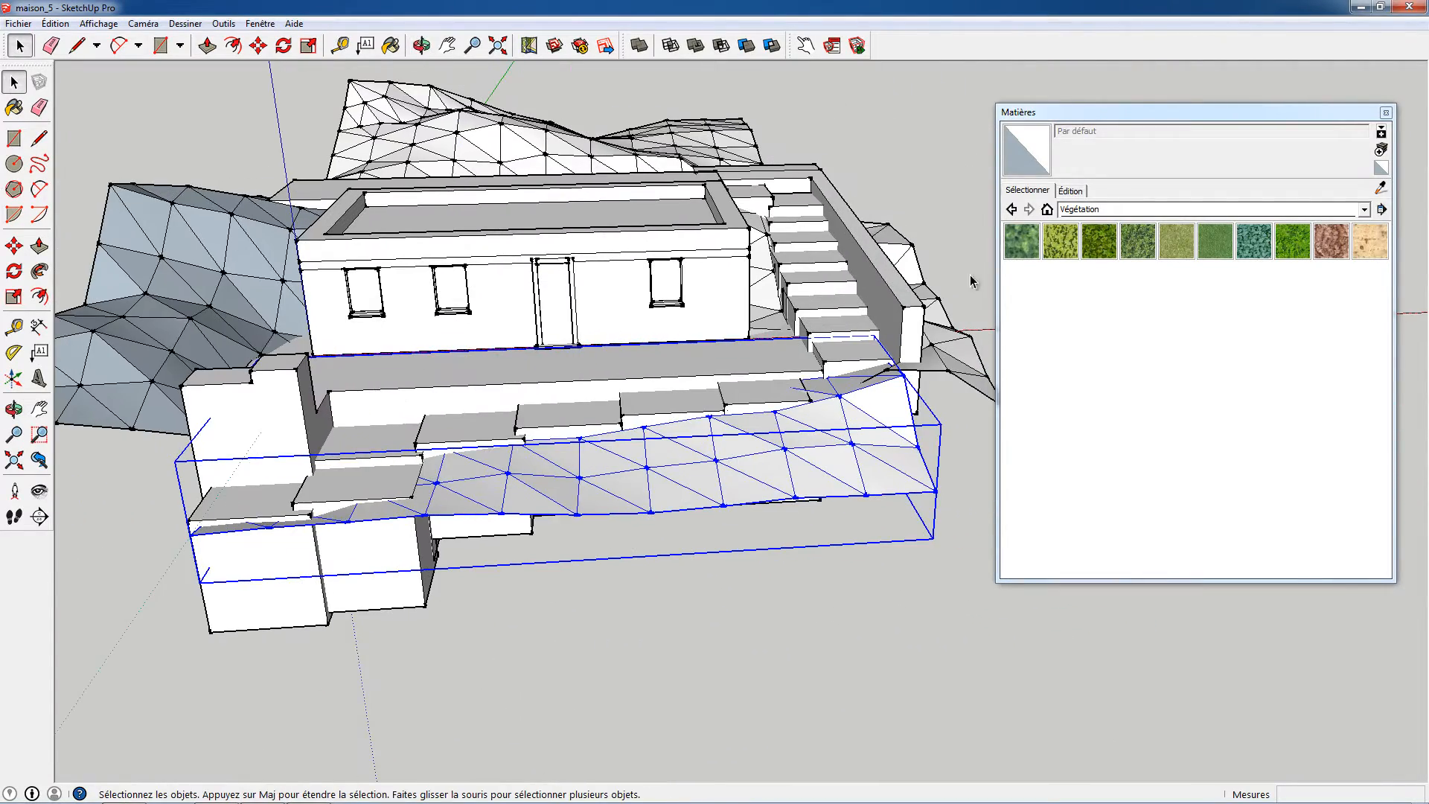
Try the materials Végétation_flou3, Végétation_flou5, Végétation_flou7 and Végétation_genévrier2 on the front terrain.
left_click(1029, 224)
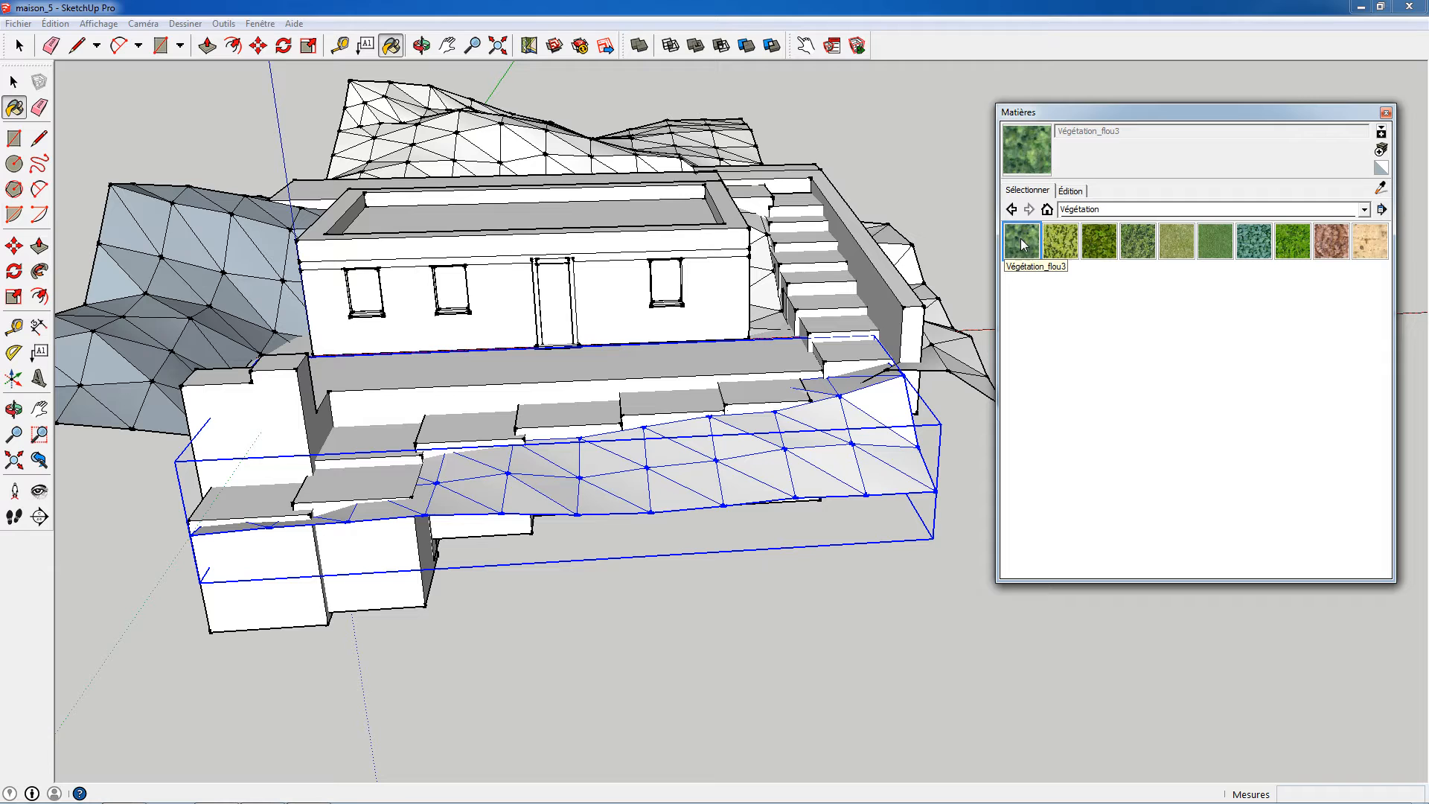
left_click(810, 456)
middle_click_drag(801, 368, 736, 480)
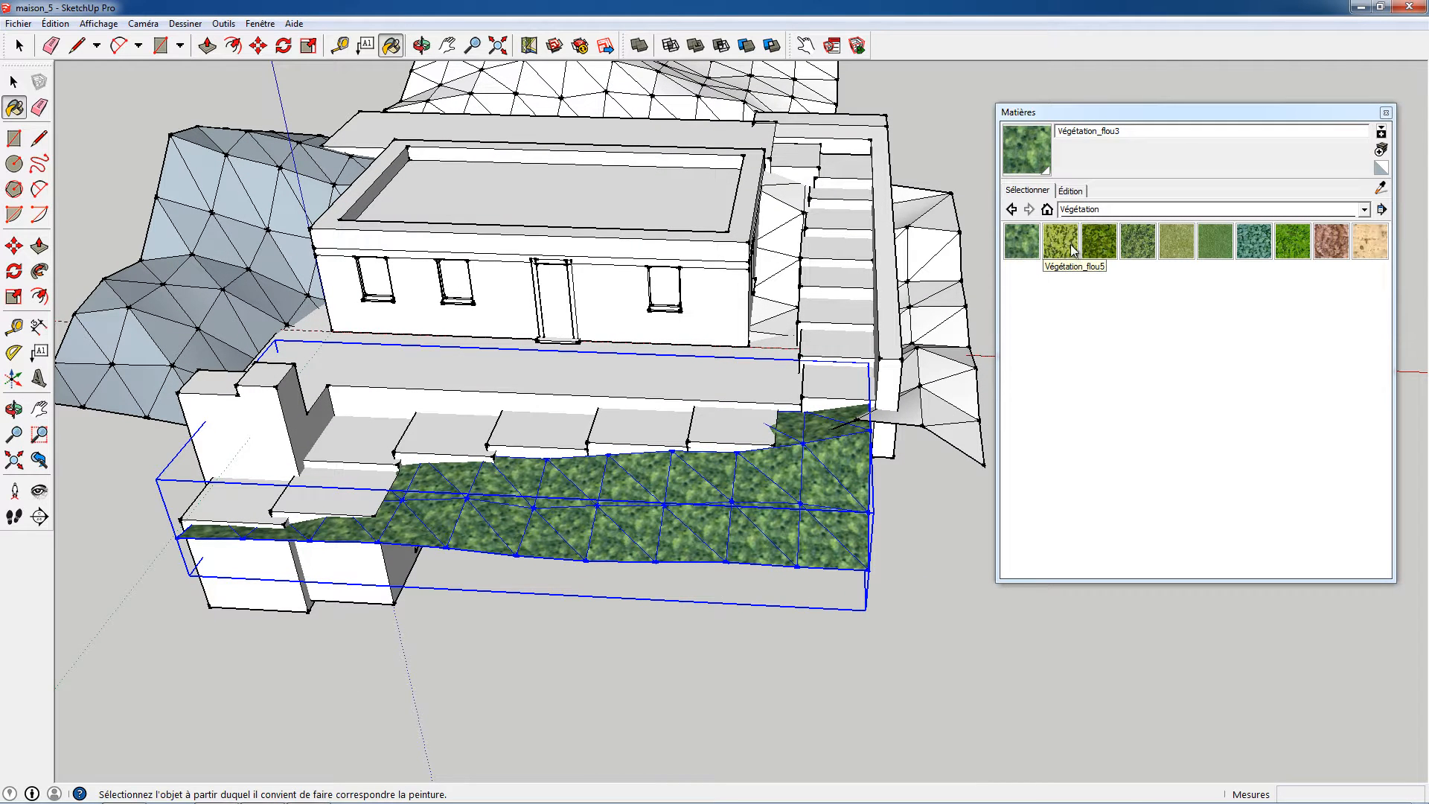
left_click(1099, 241)
left_click(824, 492)
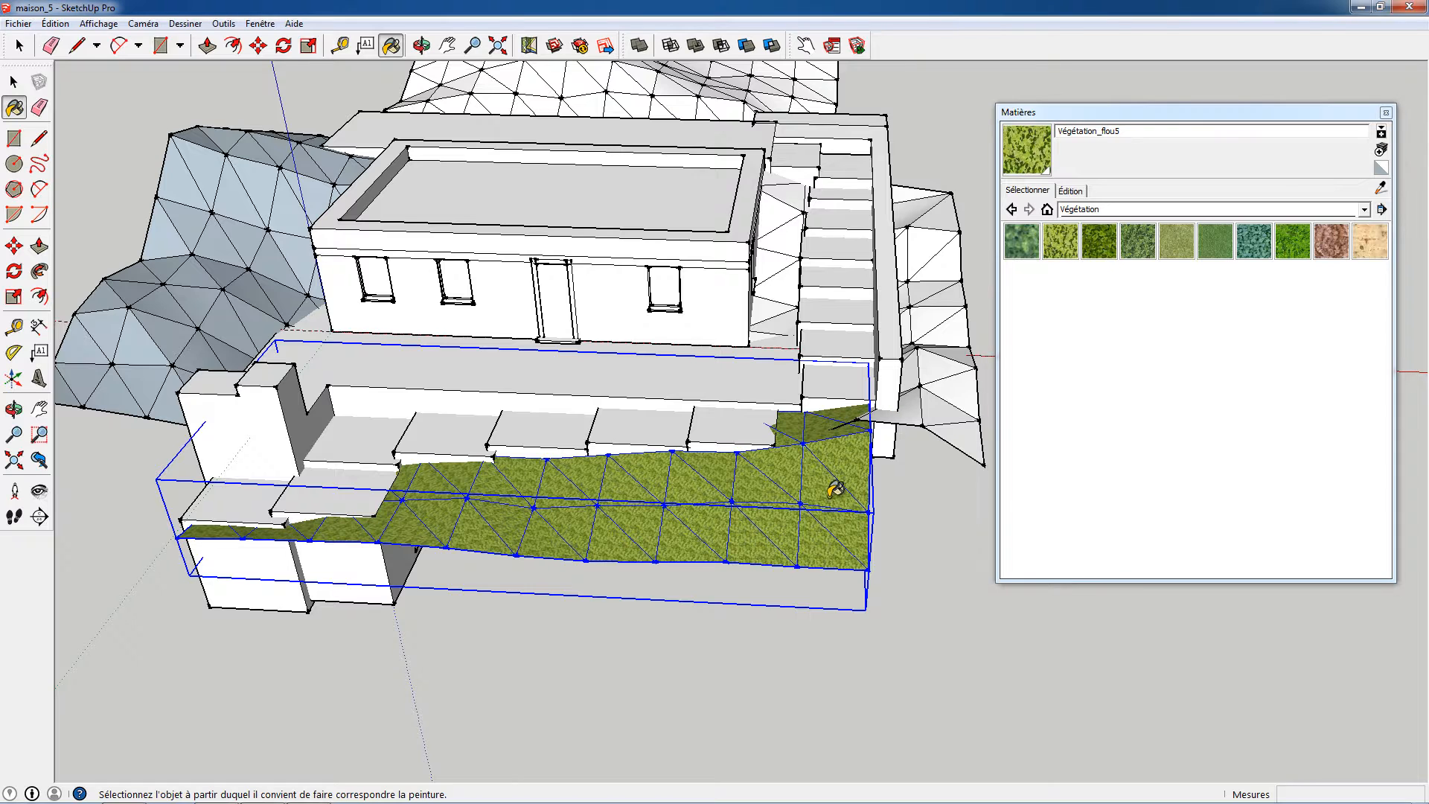
left_click(811, 517)
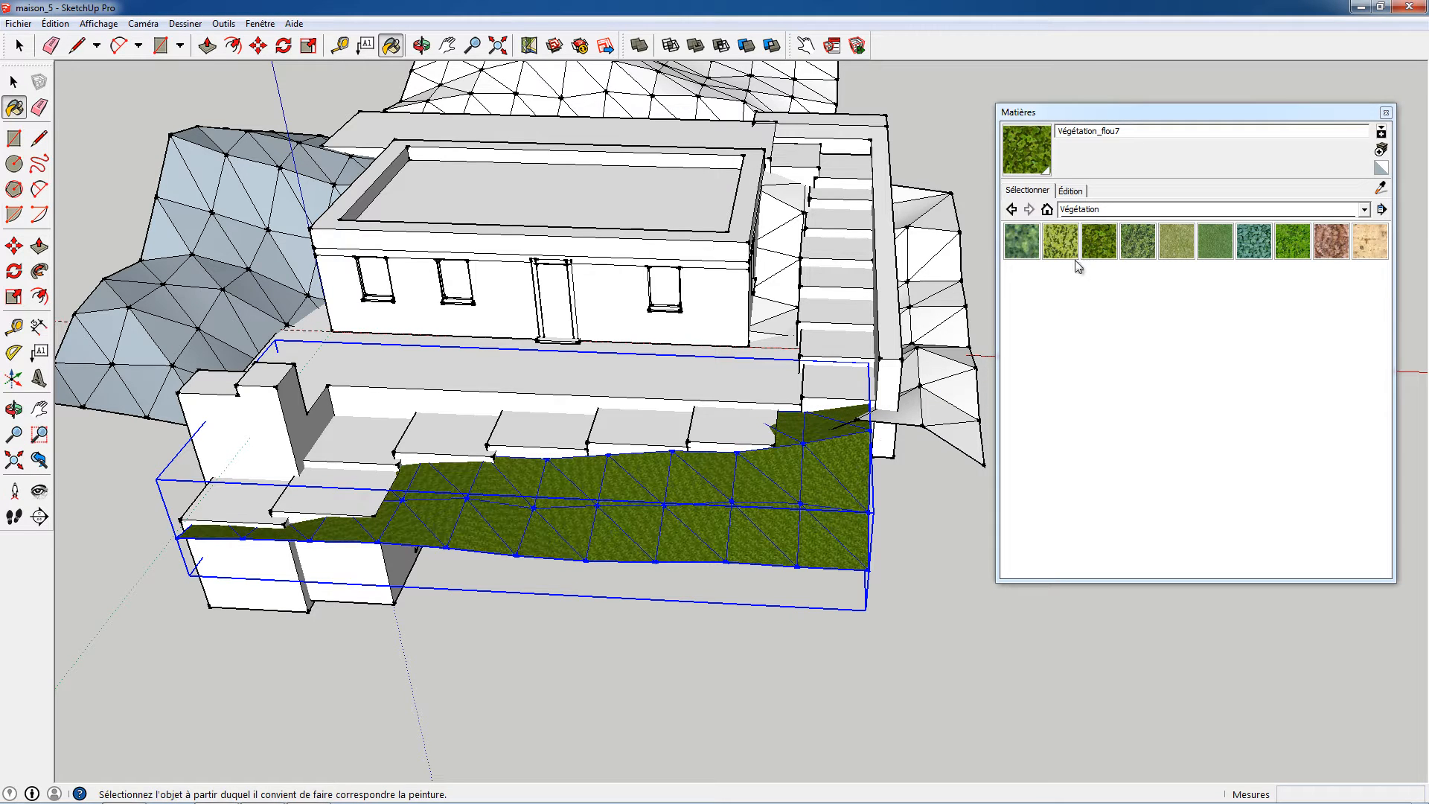
left_click(1136, 243)
left_click(772, 550)
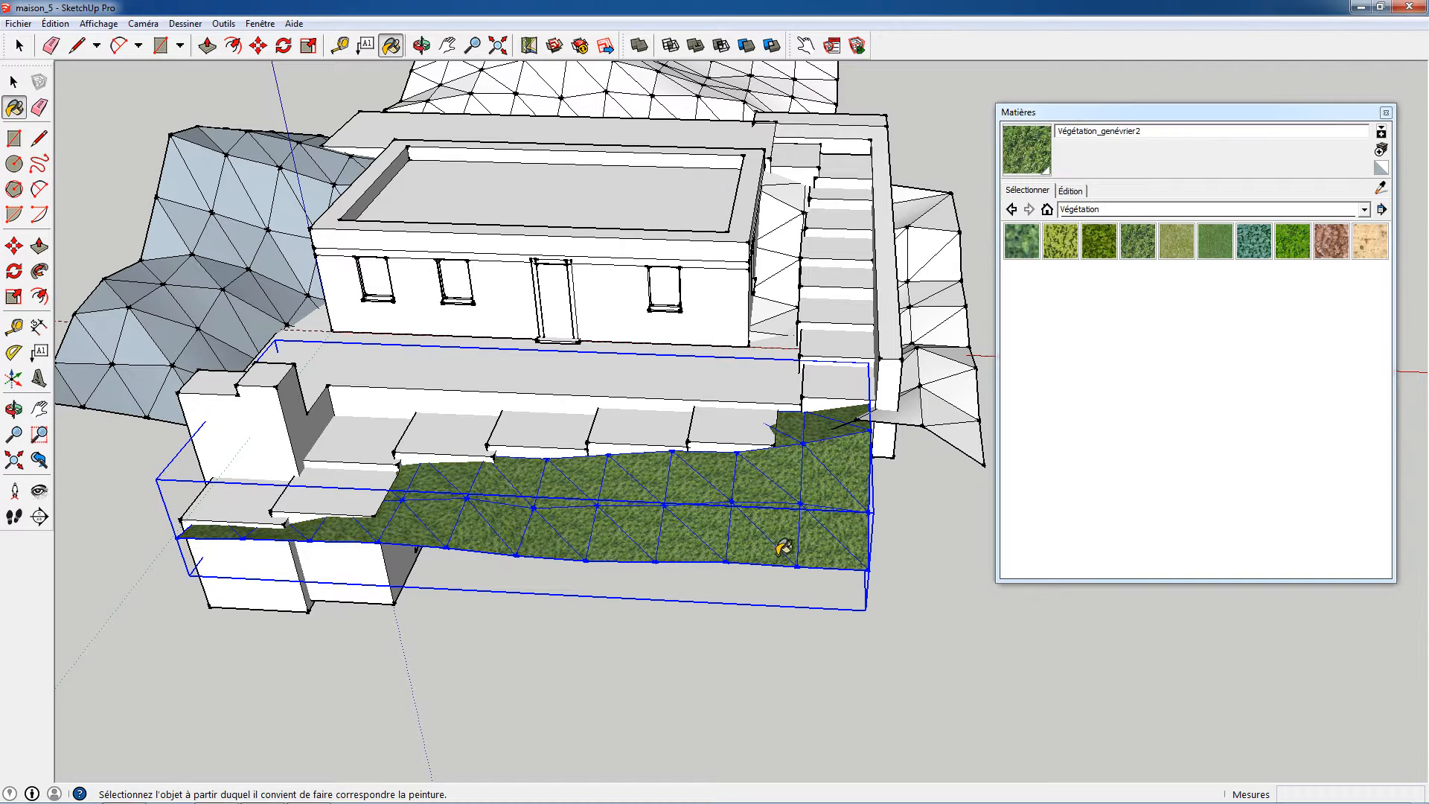
Paint the front terrain with Végétation_herbe1, set its texture size to 1000 mm by 1000 mm, and clear the selection.
left_click(1176, 241)
left_click(788, 555)
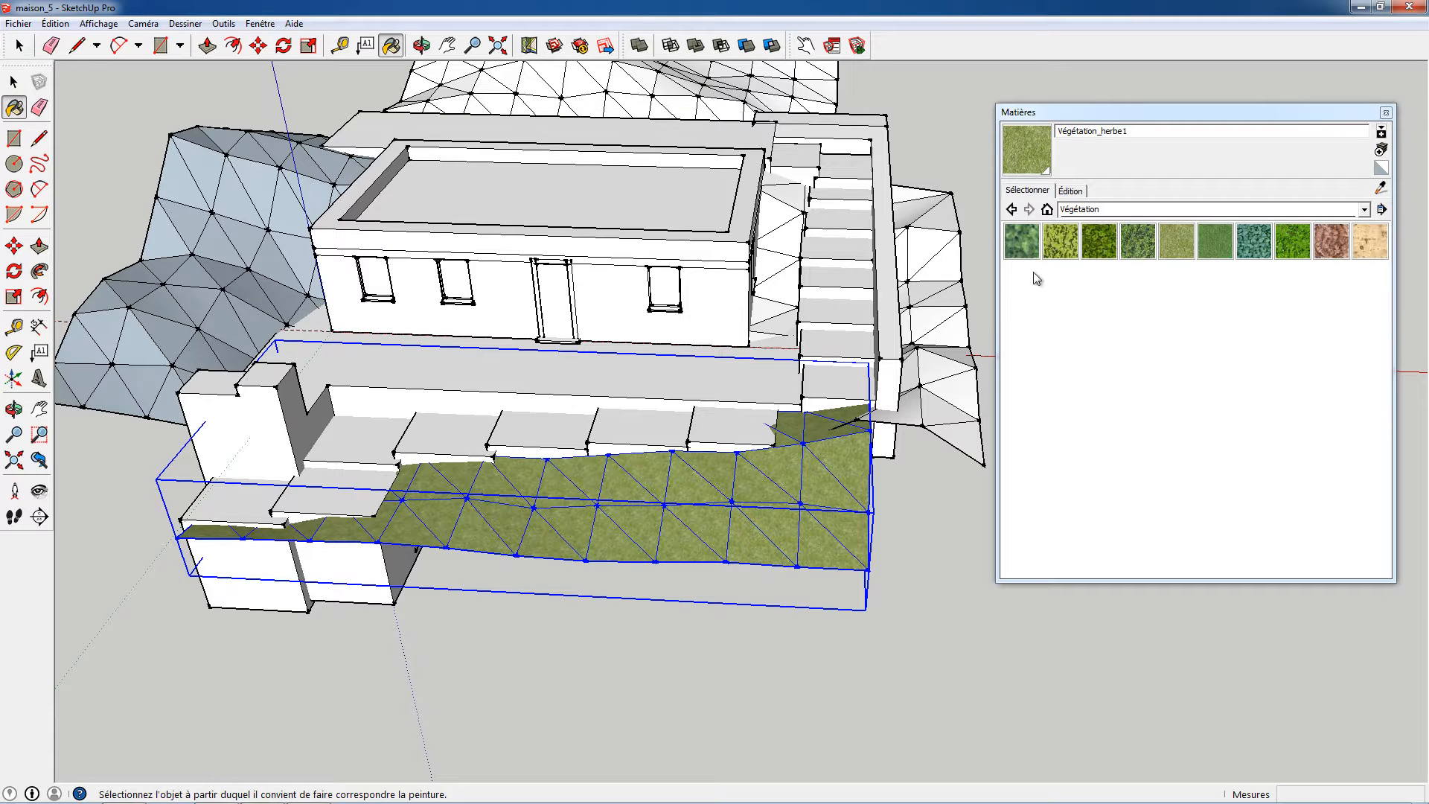
left_click(1070, 192)
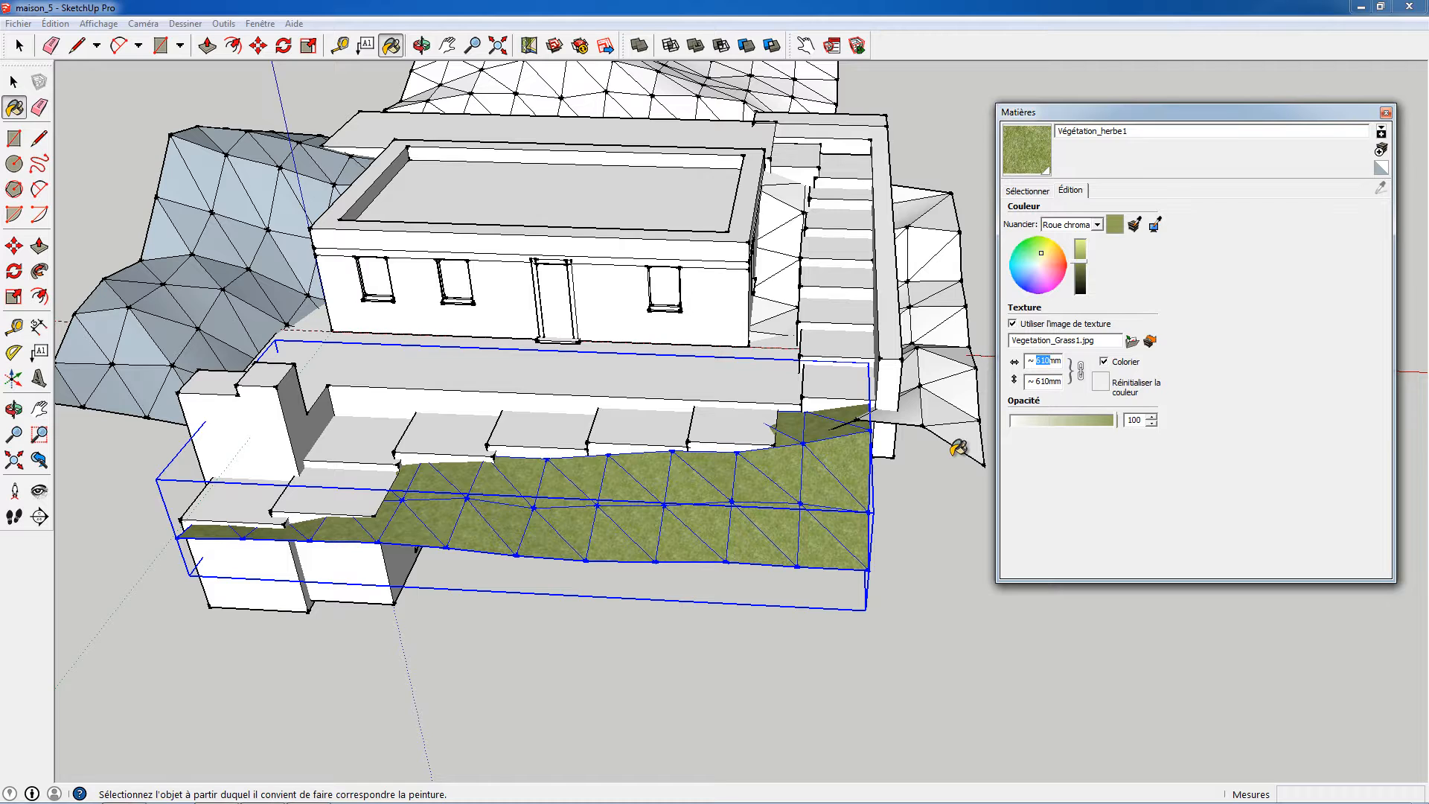
type("00")
key("Return")
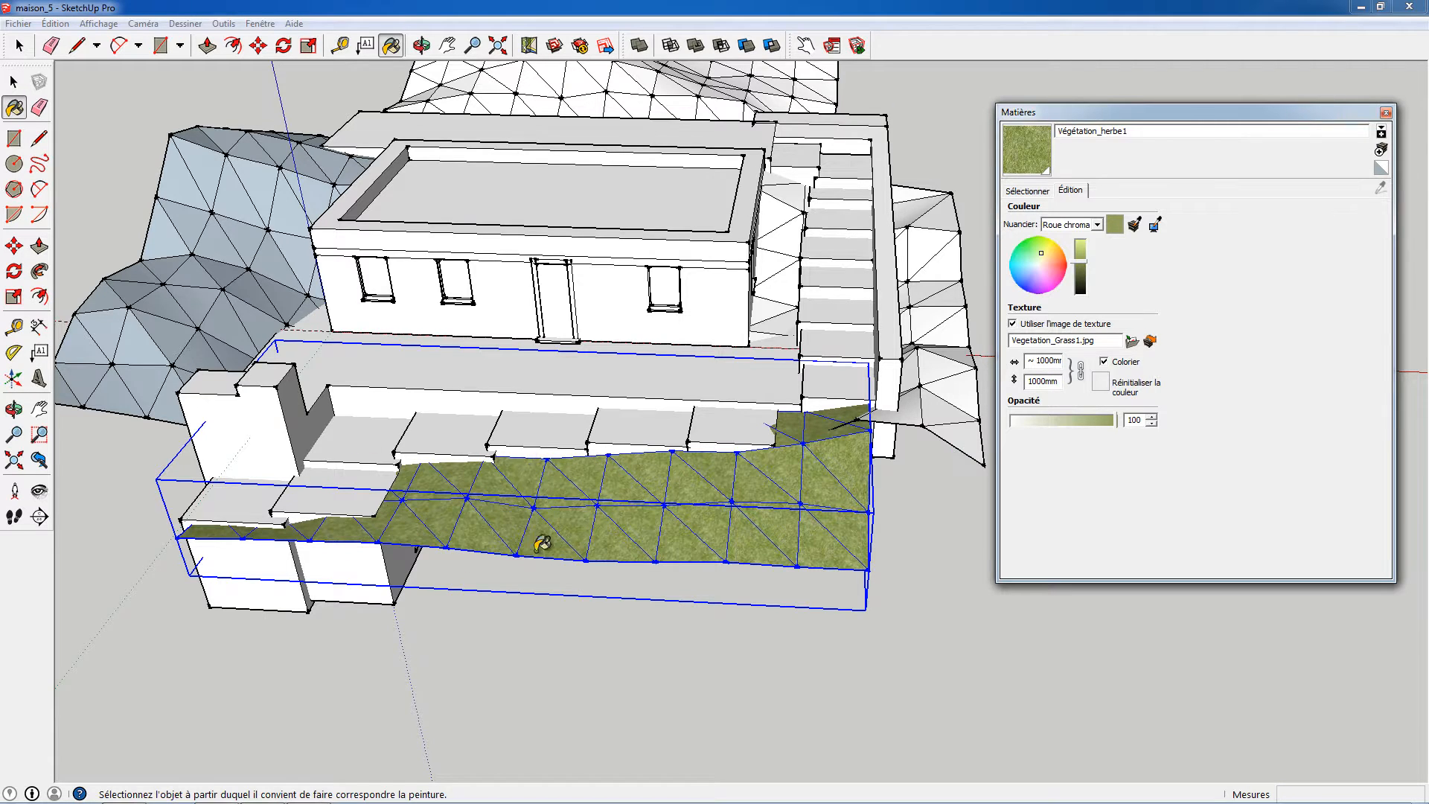
left_click(576, 658)
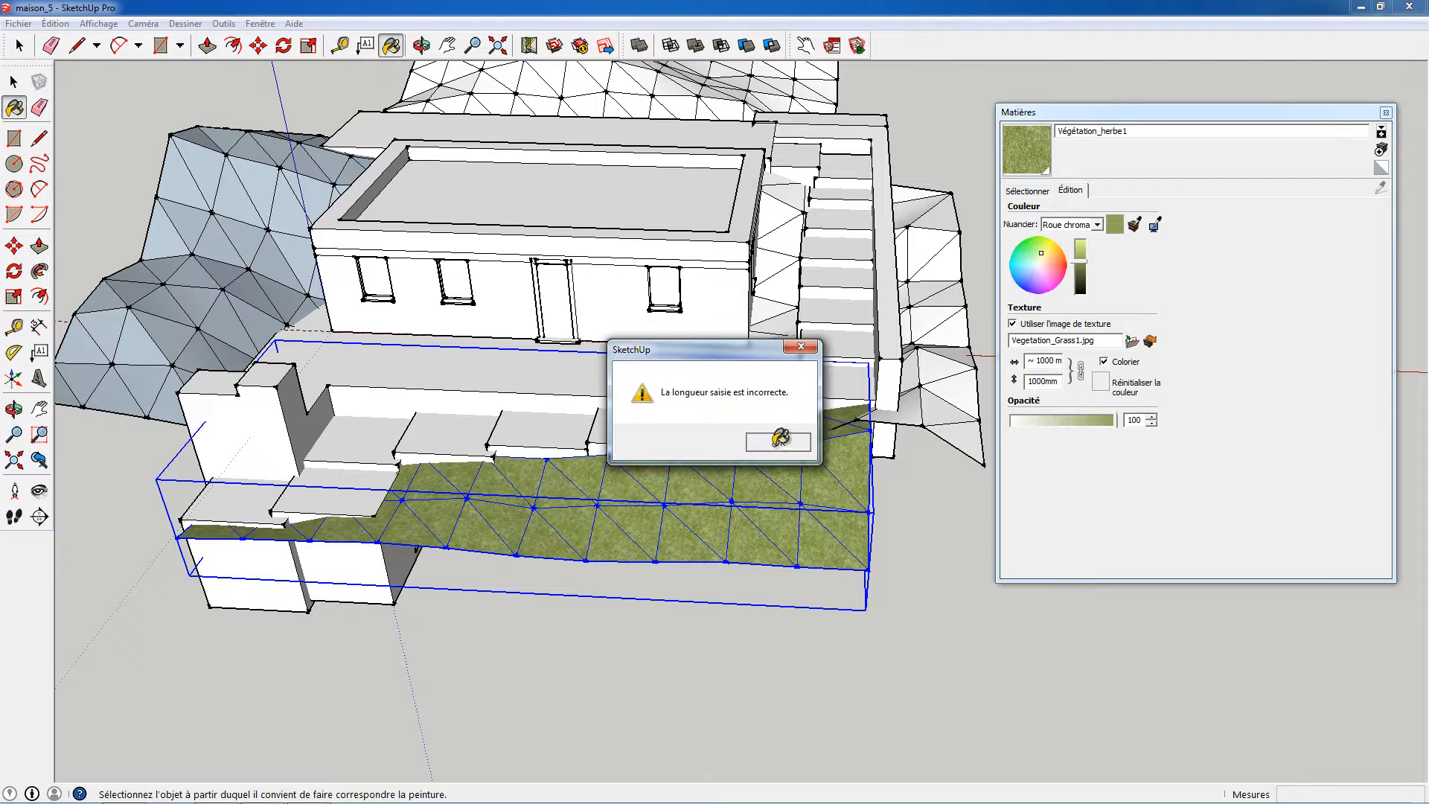
left_click(780, 440)
left_click(14, 82)
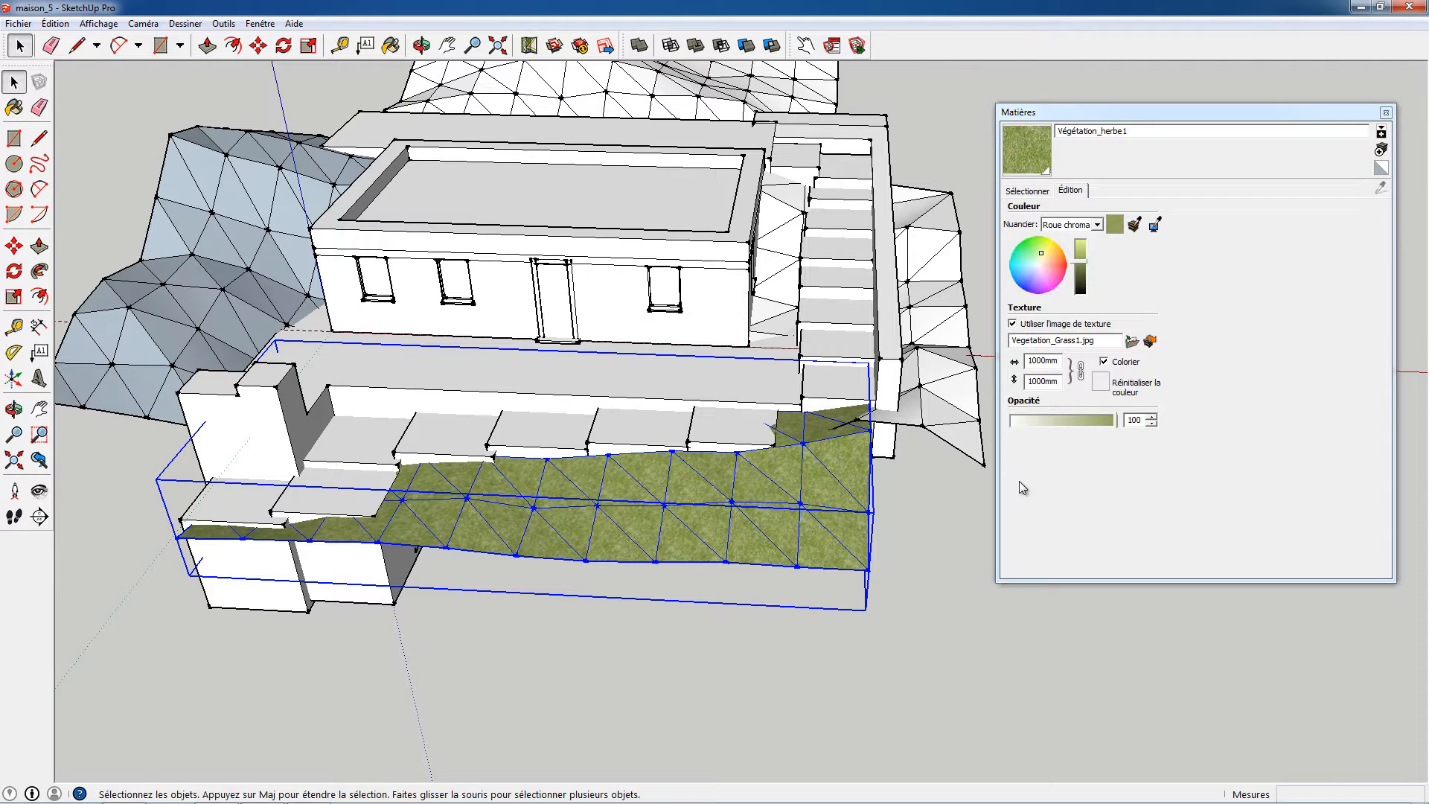
left_click(957, 535)
Select the terrain group behind the house and paint it with Végétation_herbe1.
key("o")
key("space")
middle_click_drag(793, 427, 653, 559)
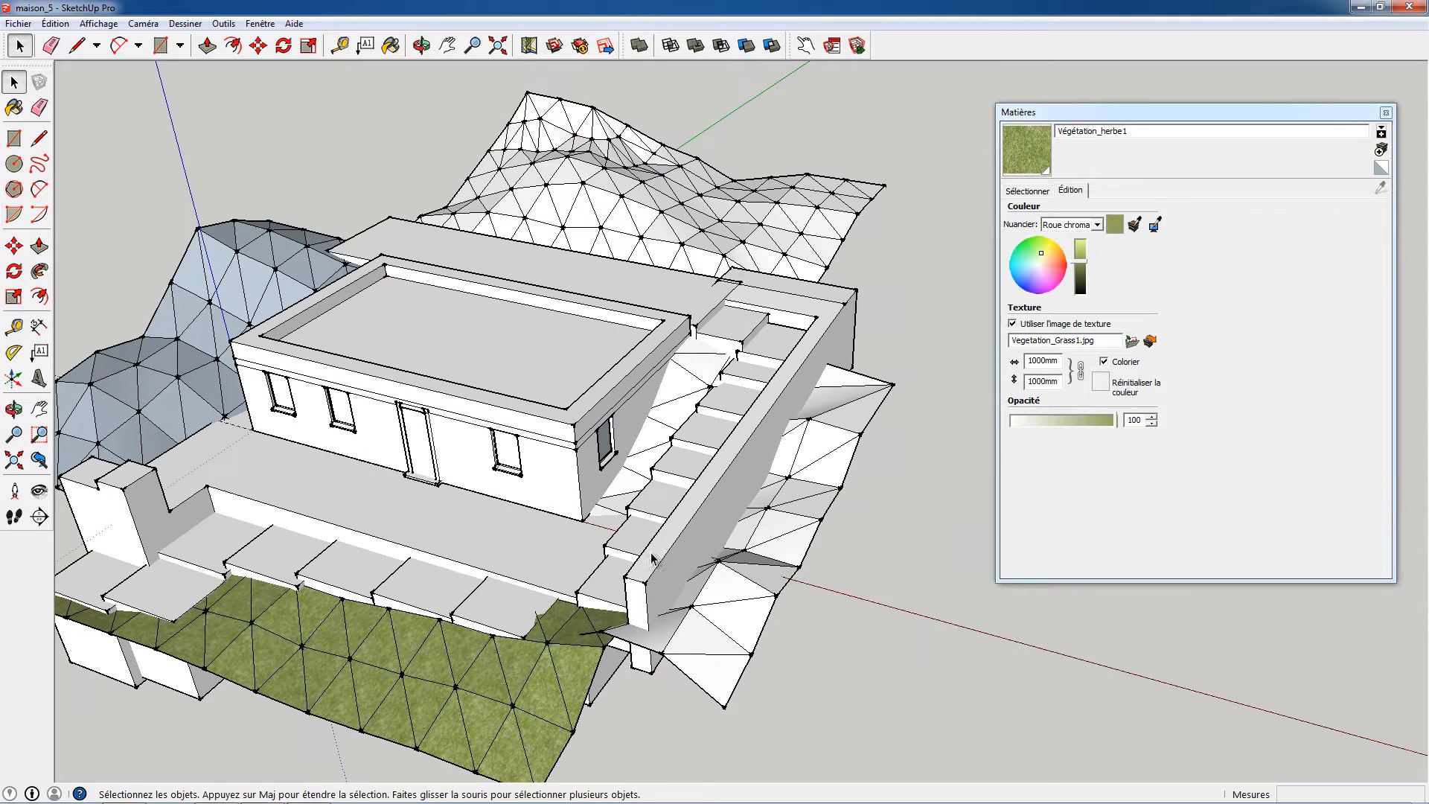
left_click(809, 245)
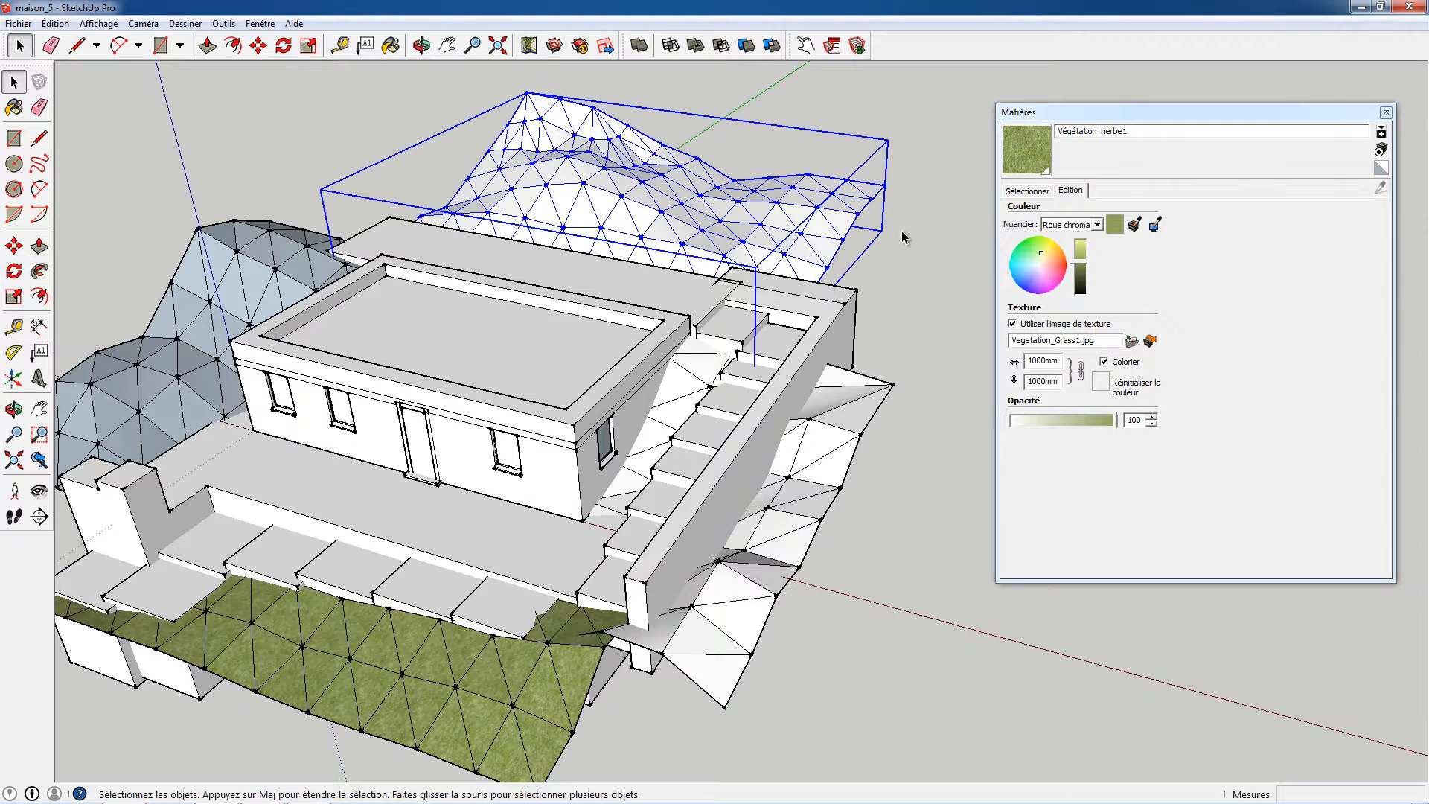
left_click(1028, 191)
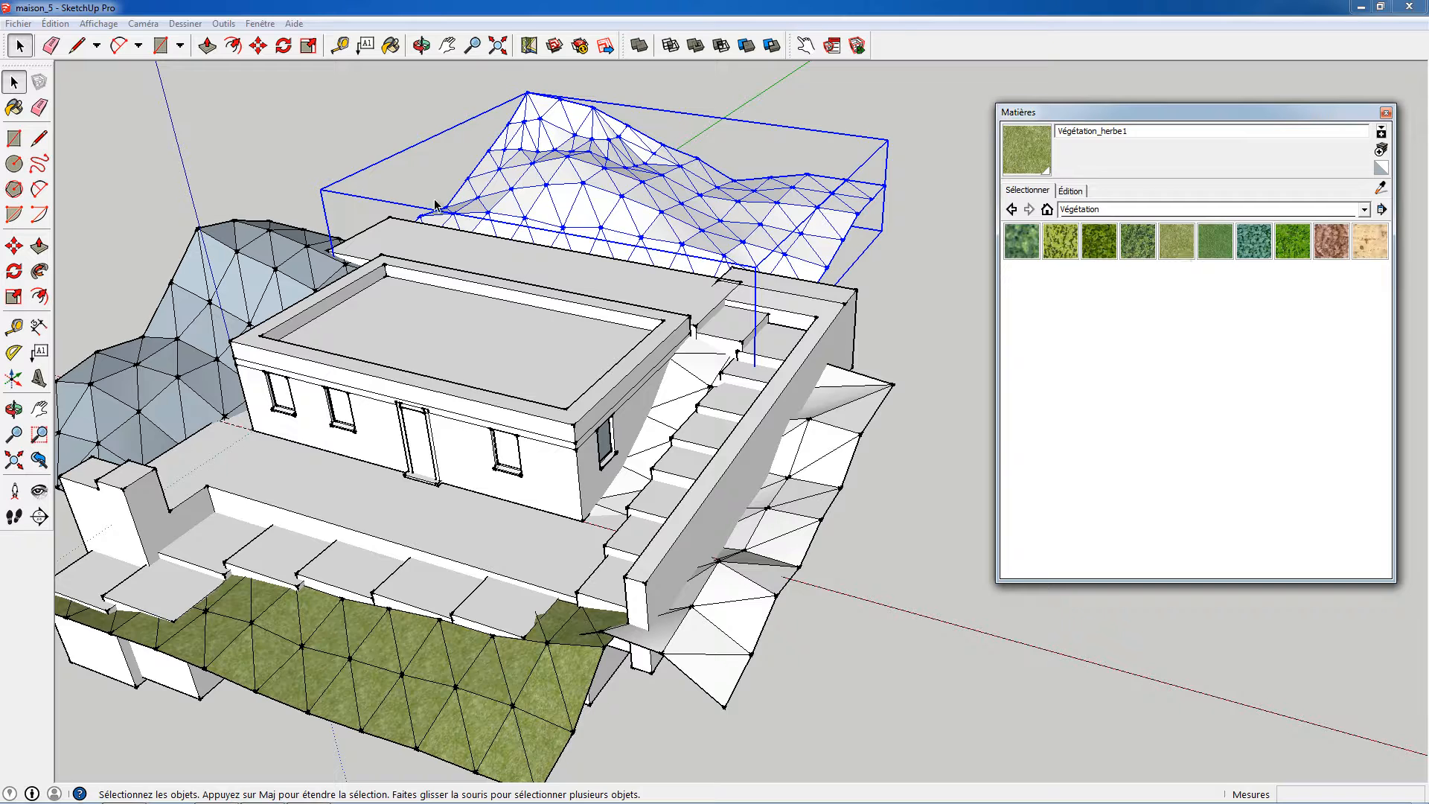
key("b")
left_click(780, 185)
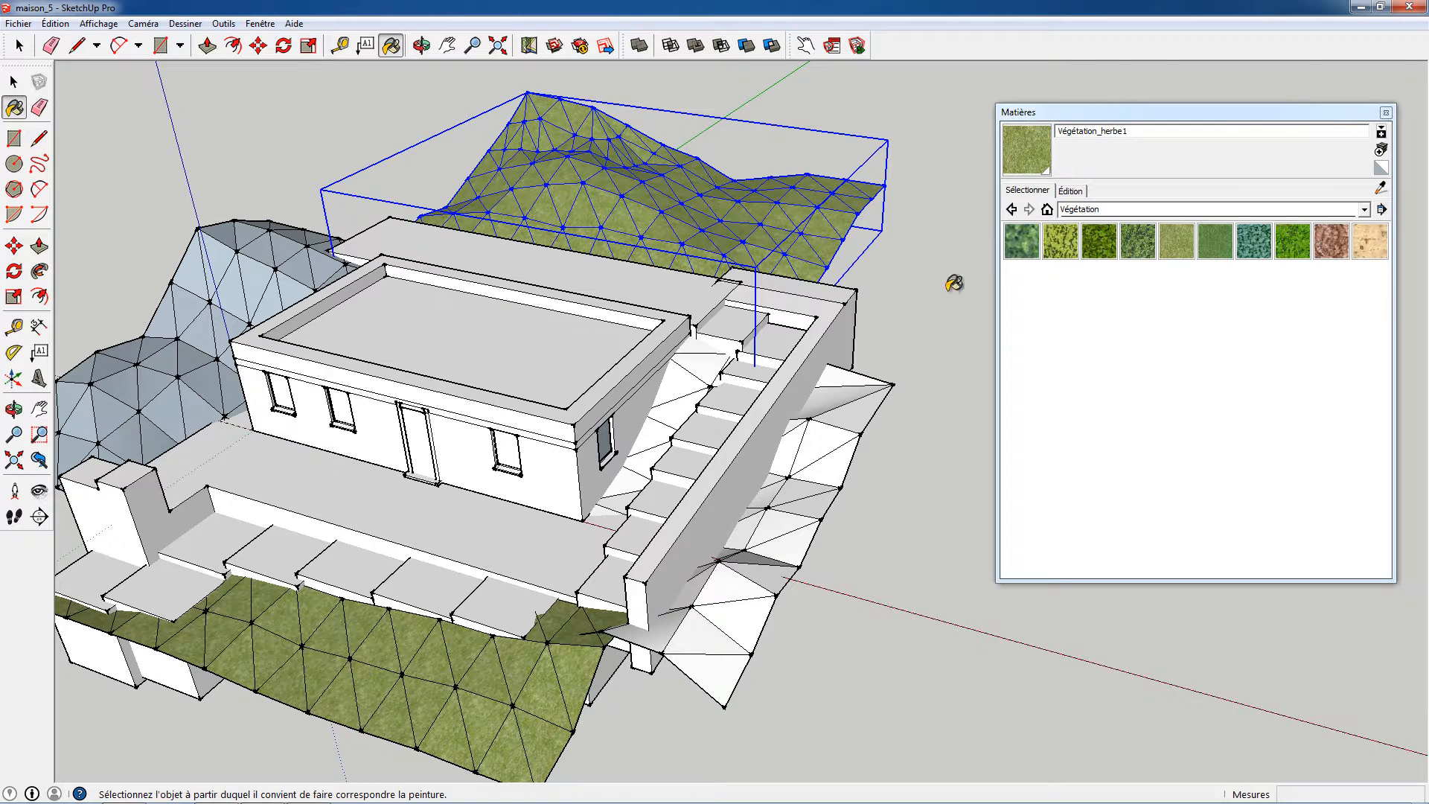
key("space")
left_click(923, 301)
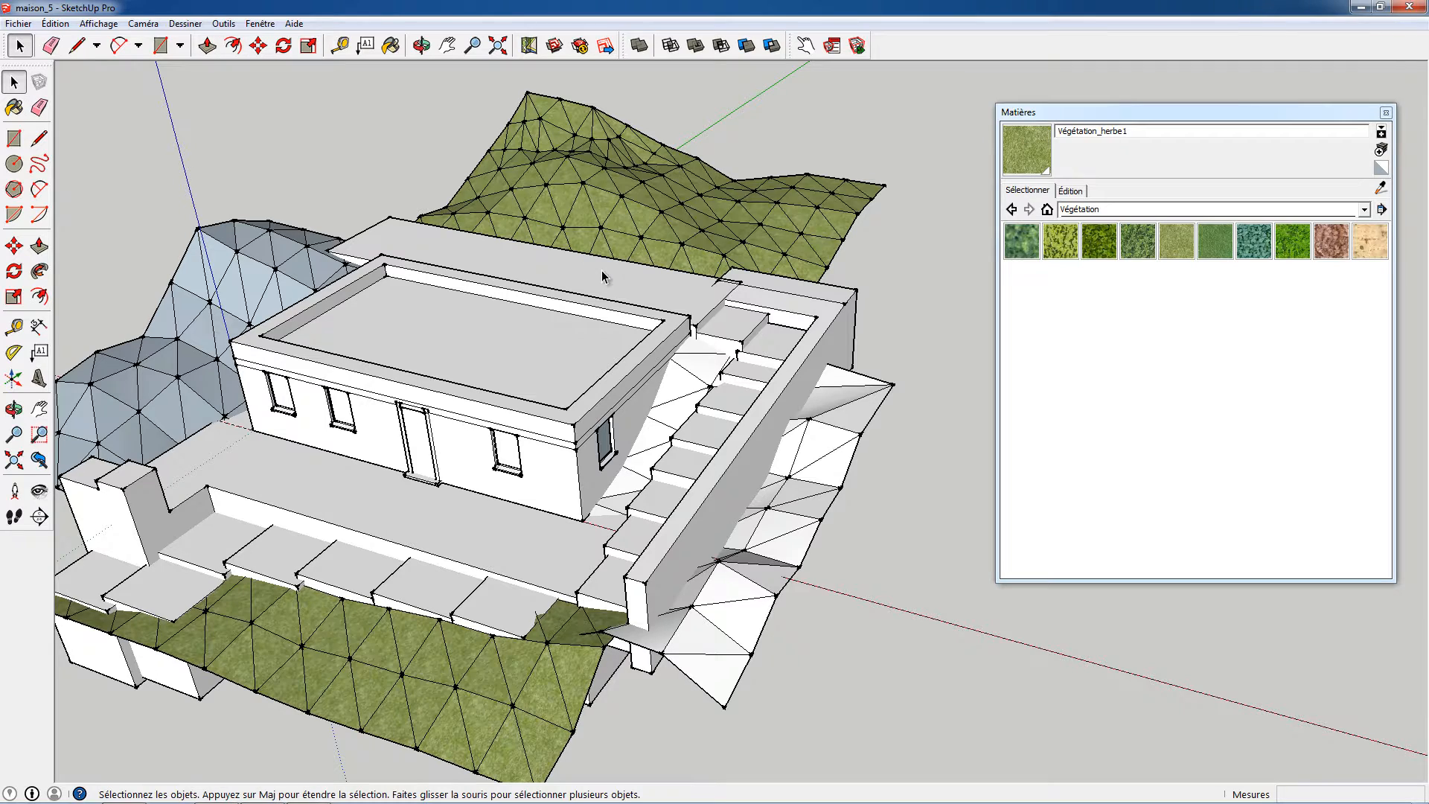
Select the terrain group beside the house, opposite the outdoor stairs, and open the Pierre material collection.
middle_click_drag(383, 392, 238, 286)
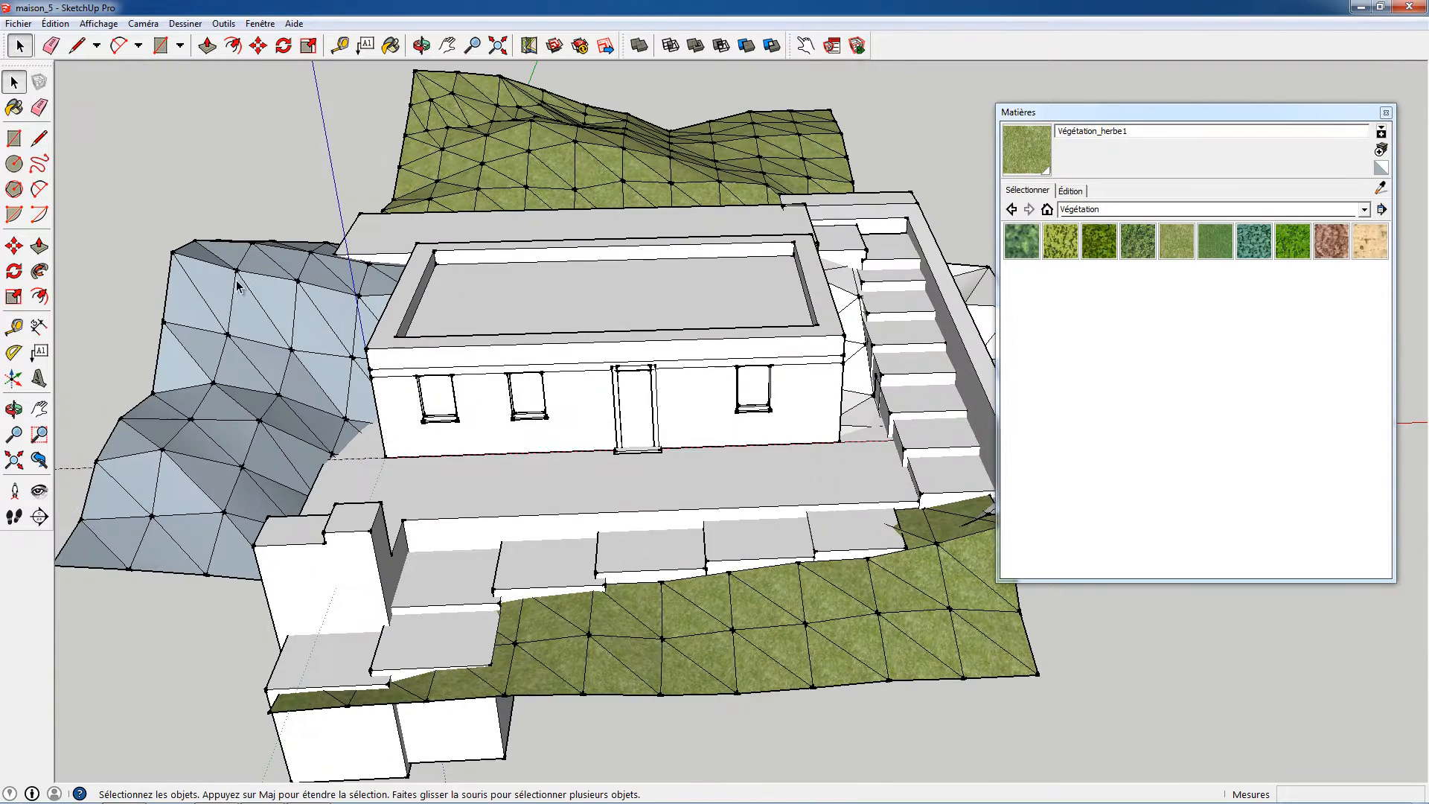
left_click(14, 108)
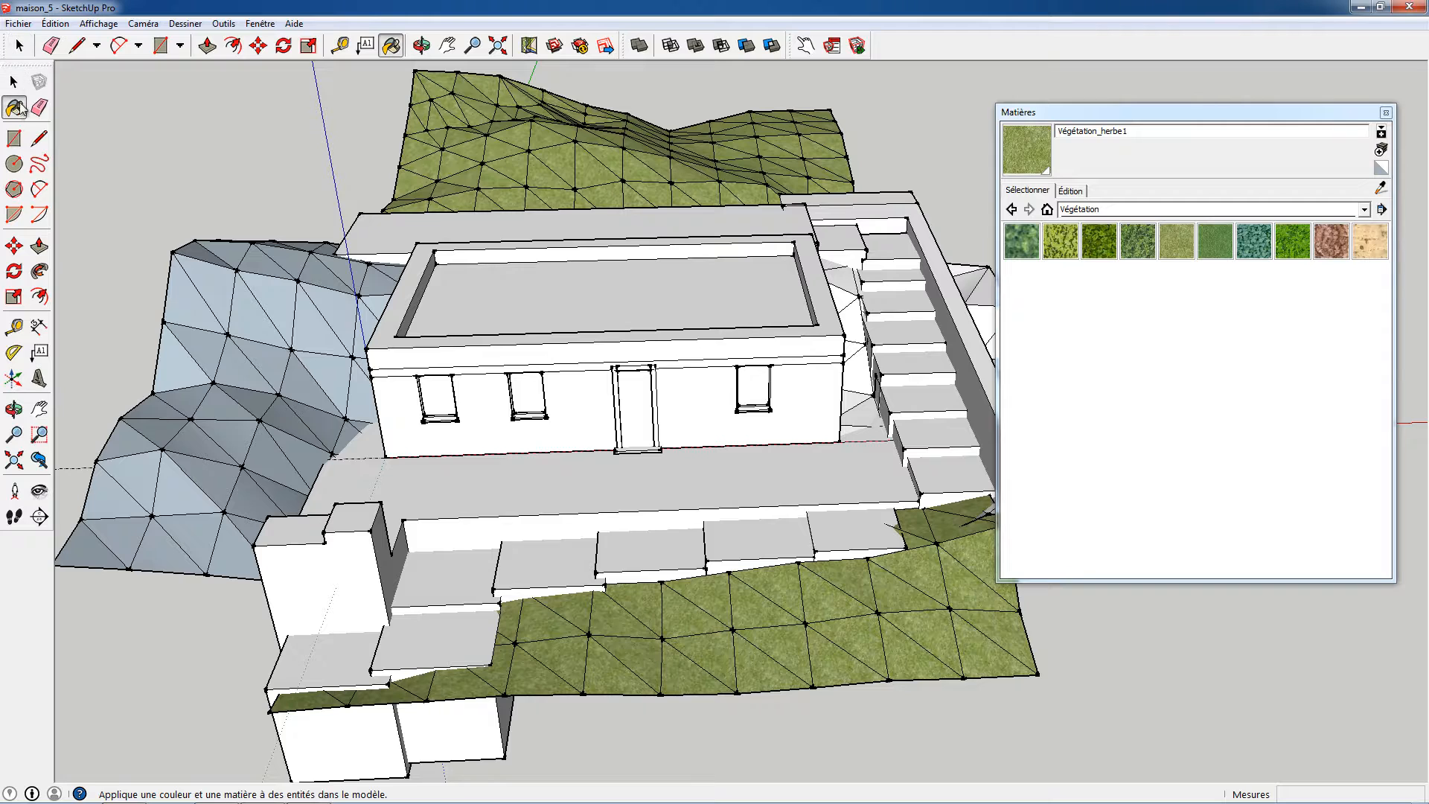
middle_click_drag(560, 402, 788, 402, "shift")
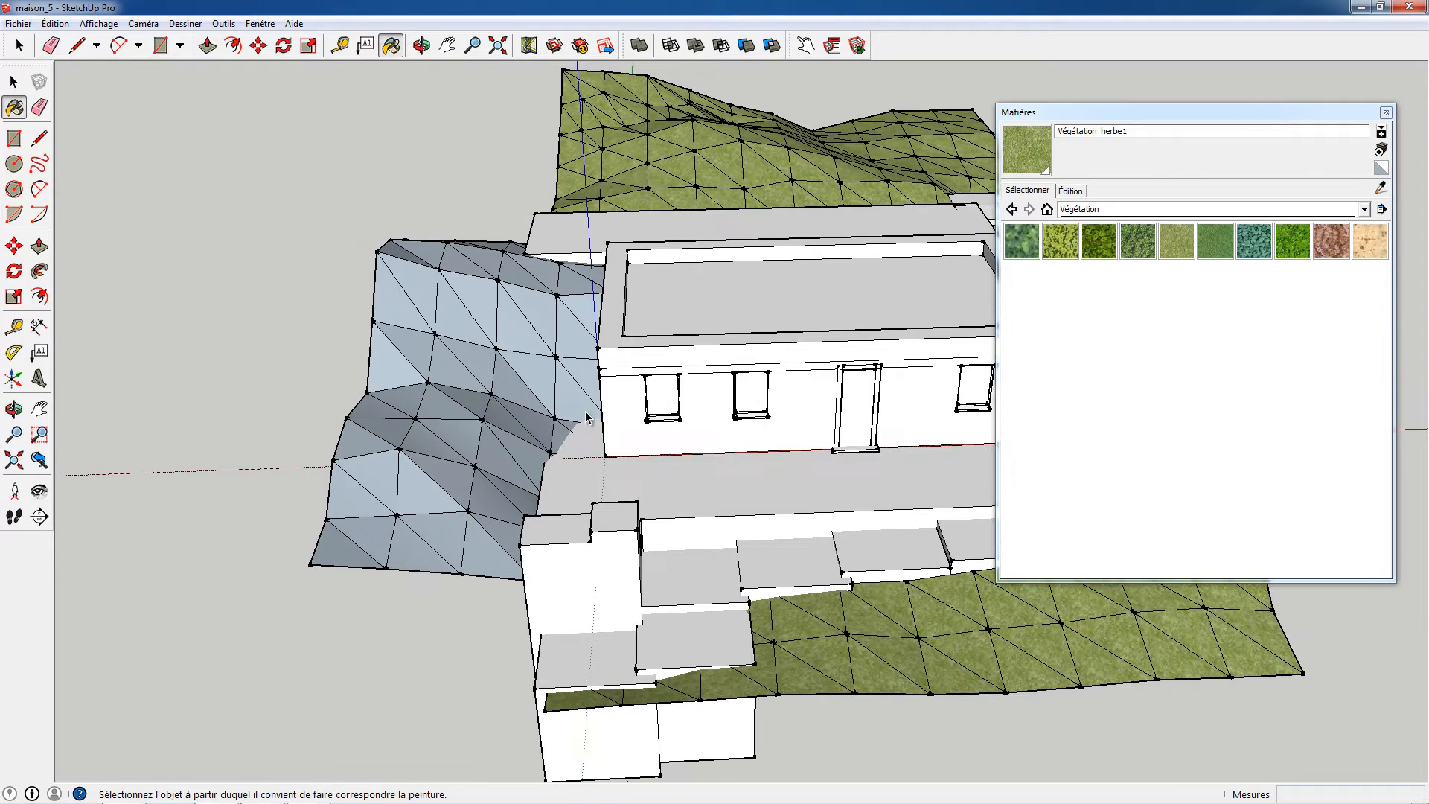
key("space")
left_click(531, 412)
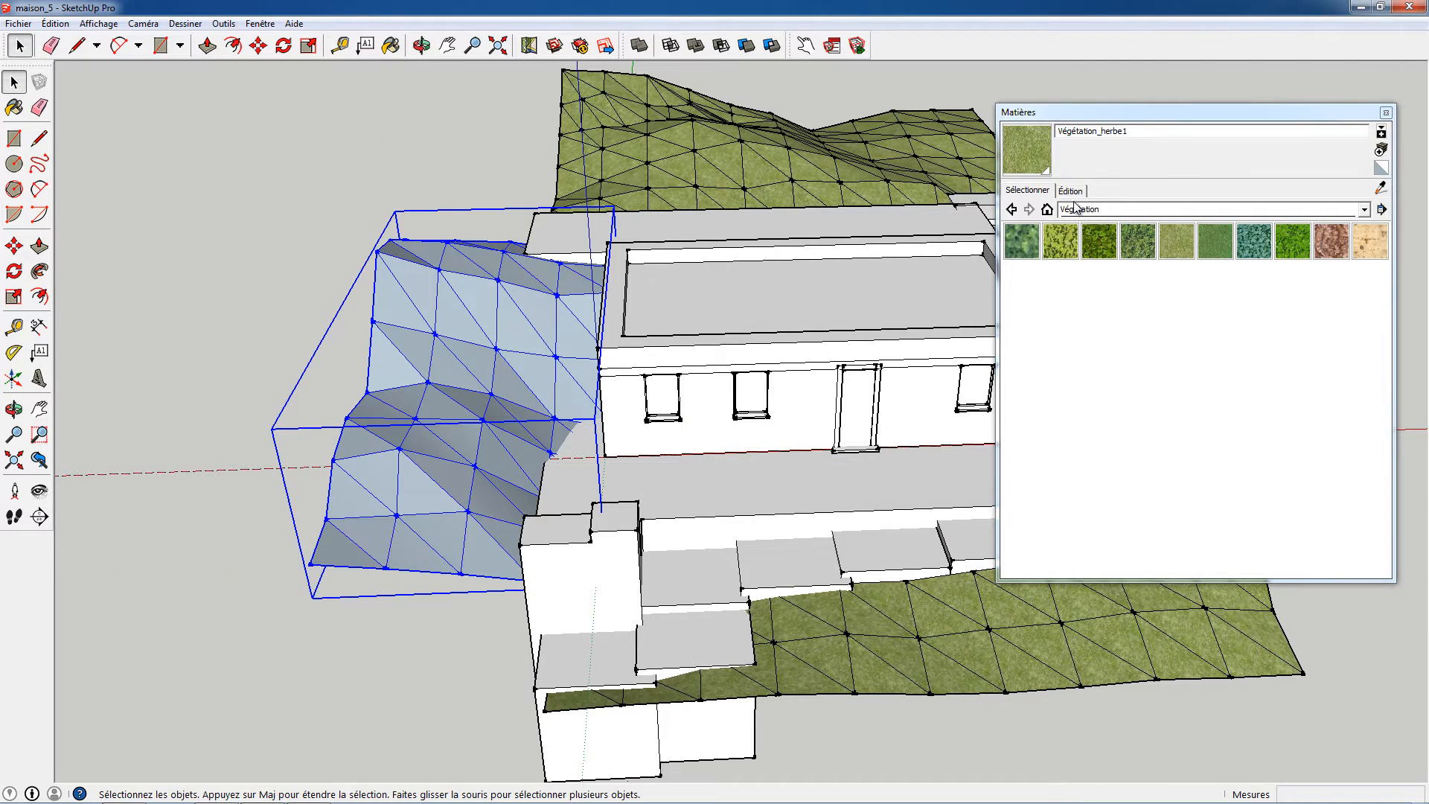
middle_click_drag(655, 469, 700, 469)
left_click(1048, 208)
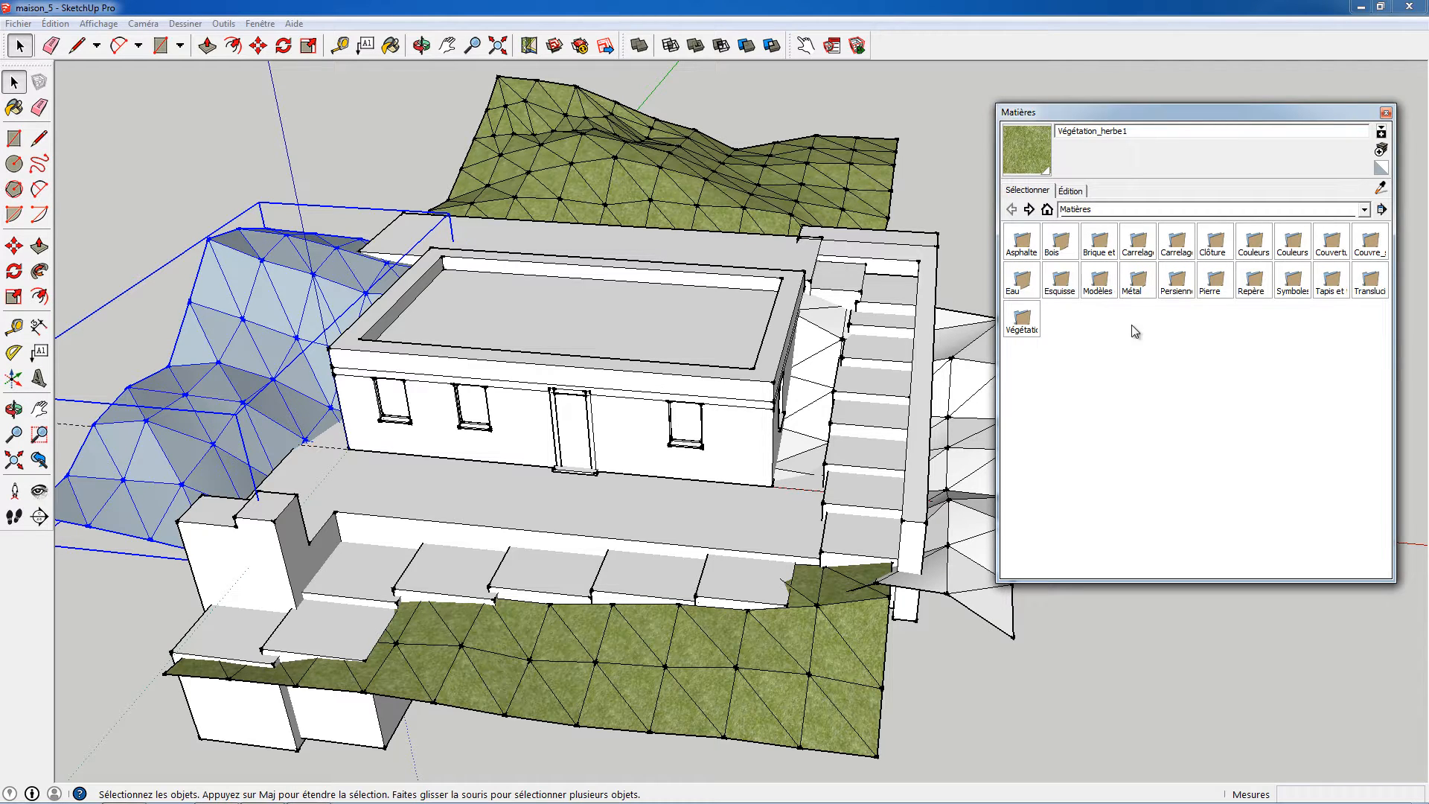
double_click(1024, 327)
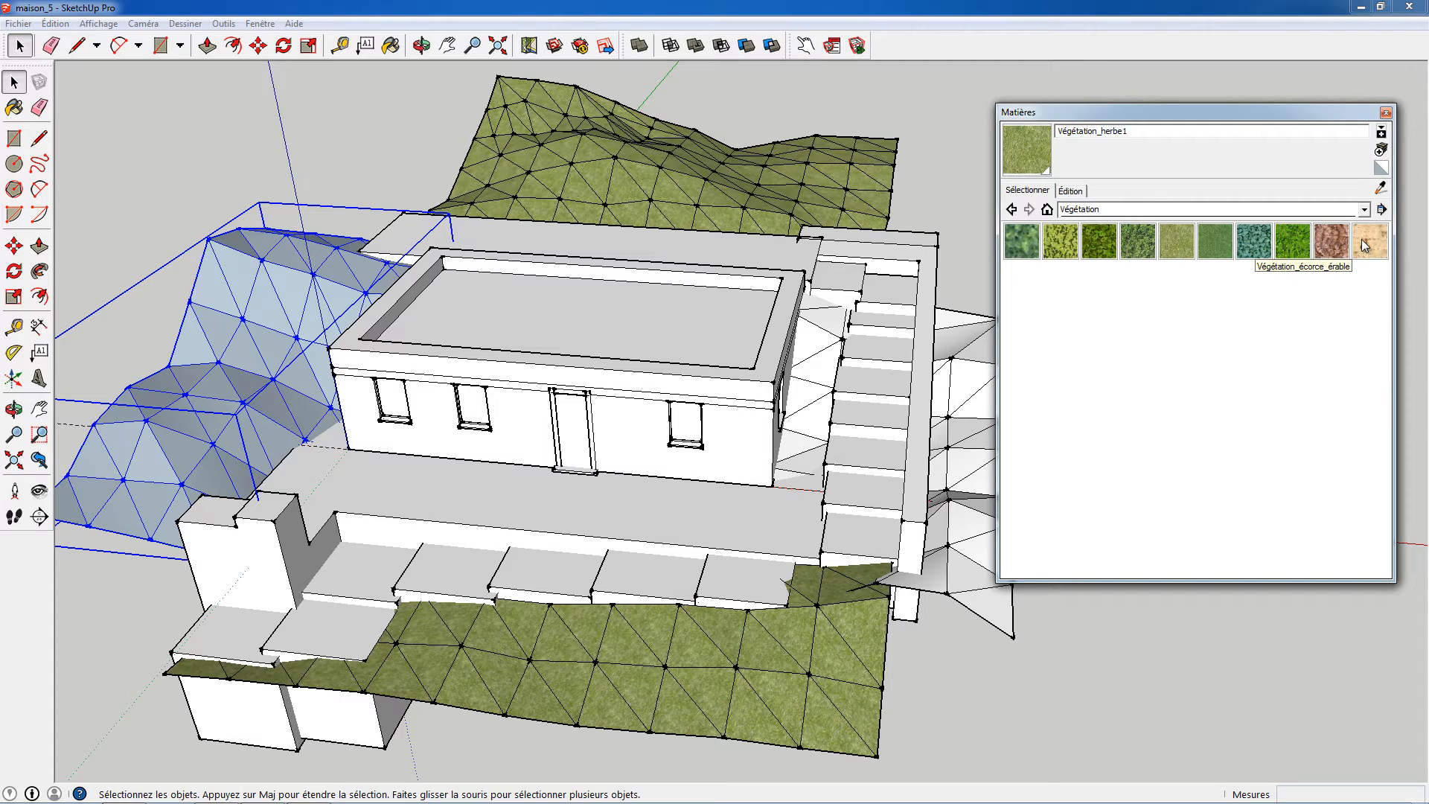
left_click(1012, 209)
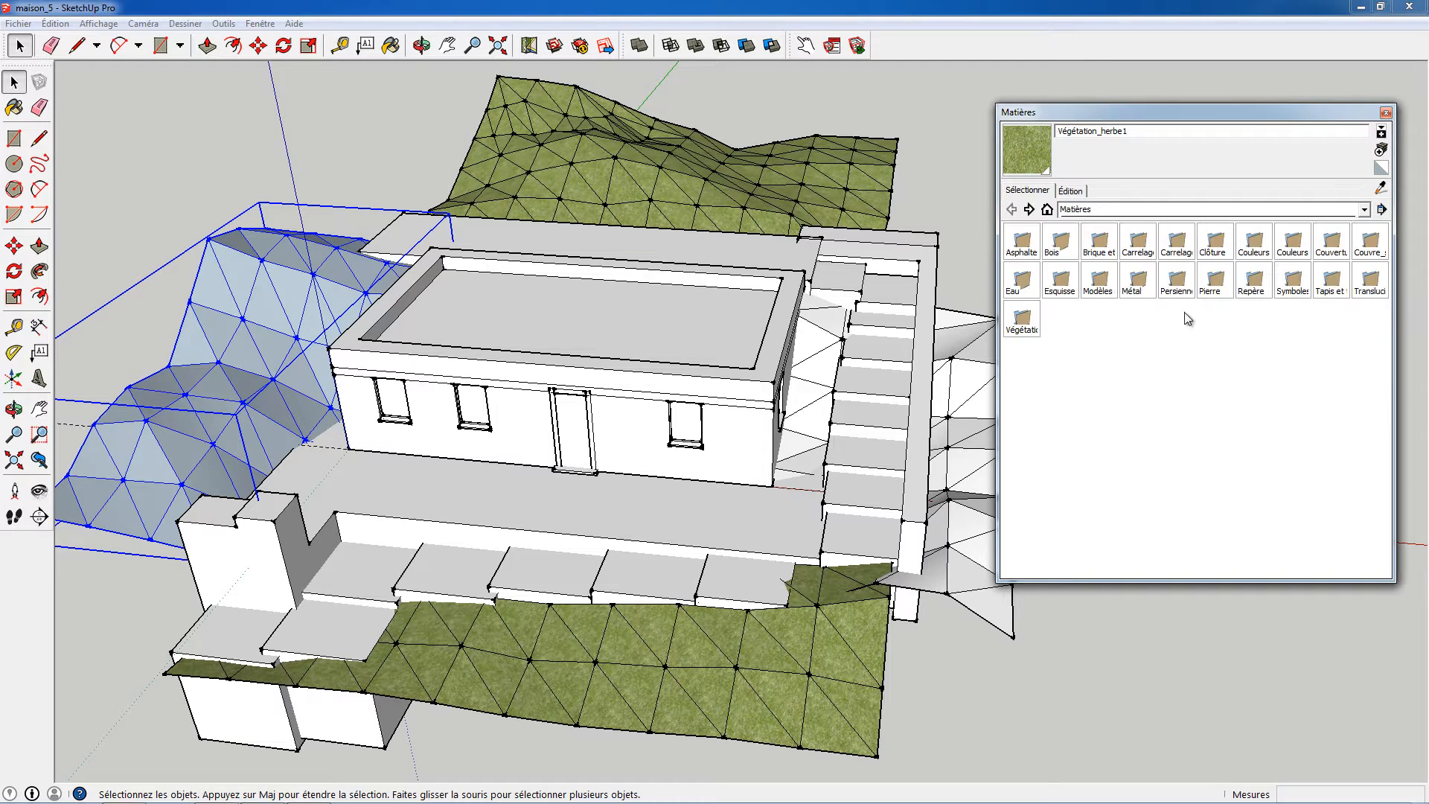
double_click(1215, 292)
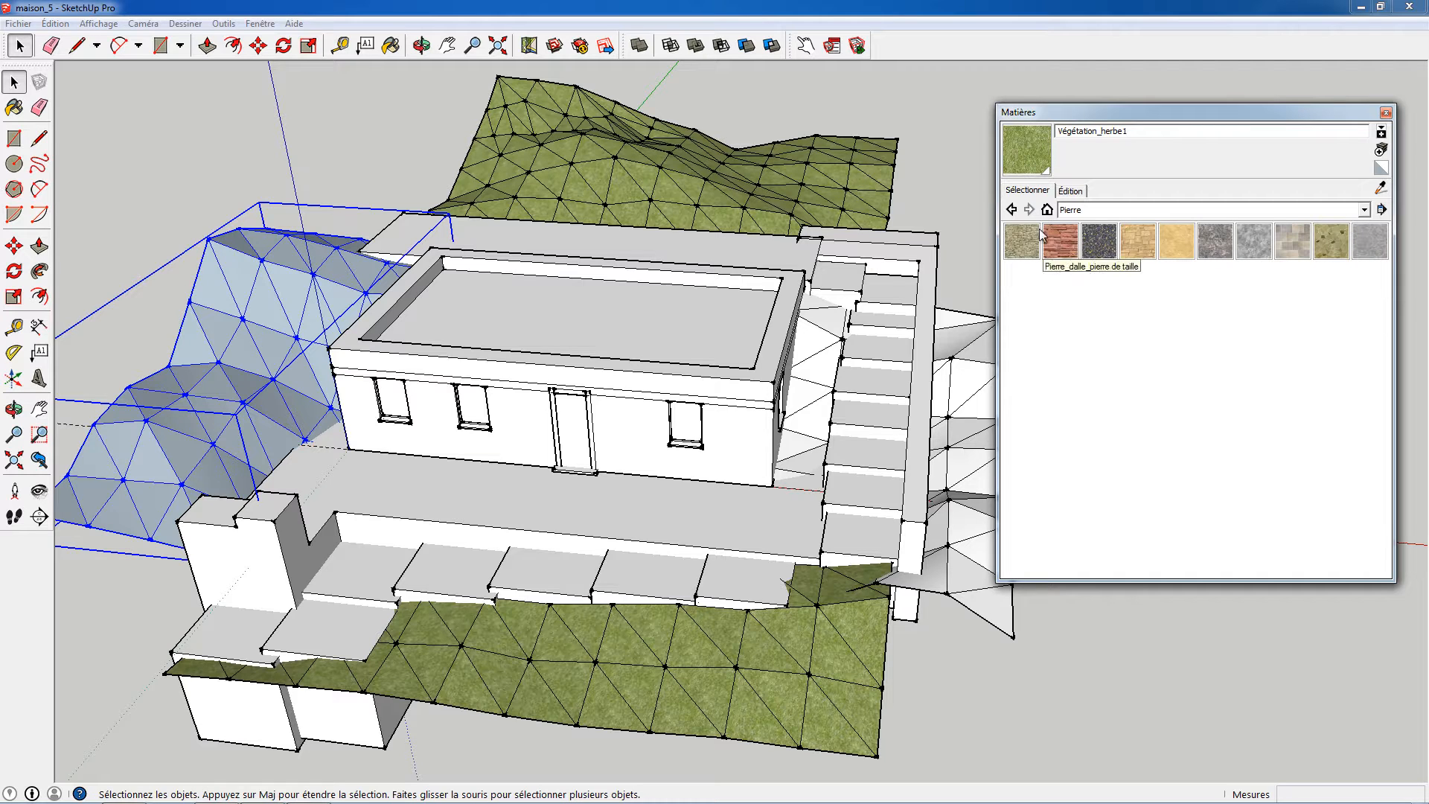
Paint the selected side terrain with the Pierre_marbre material.
left_click(1365, 252)
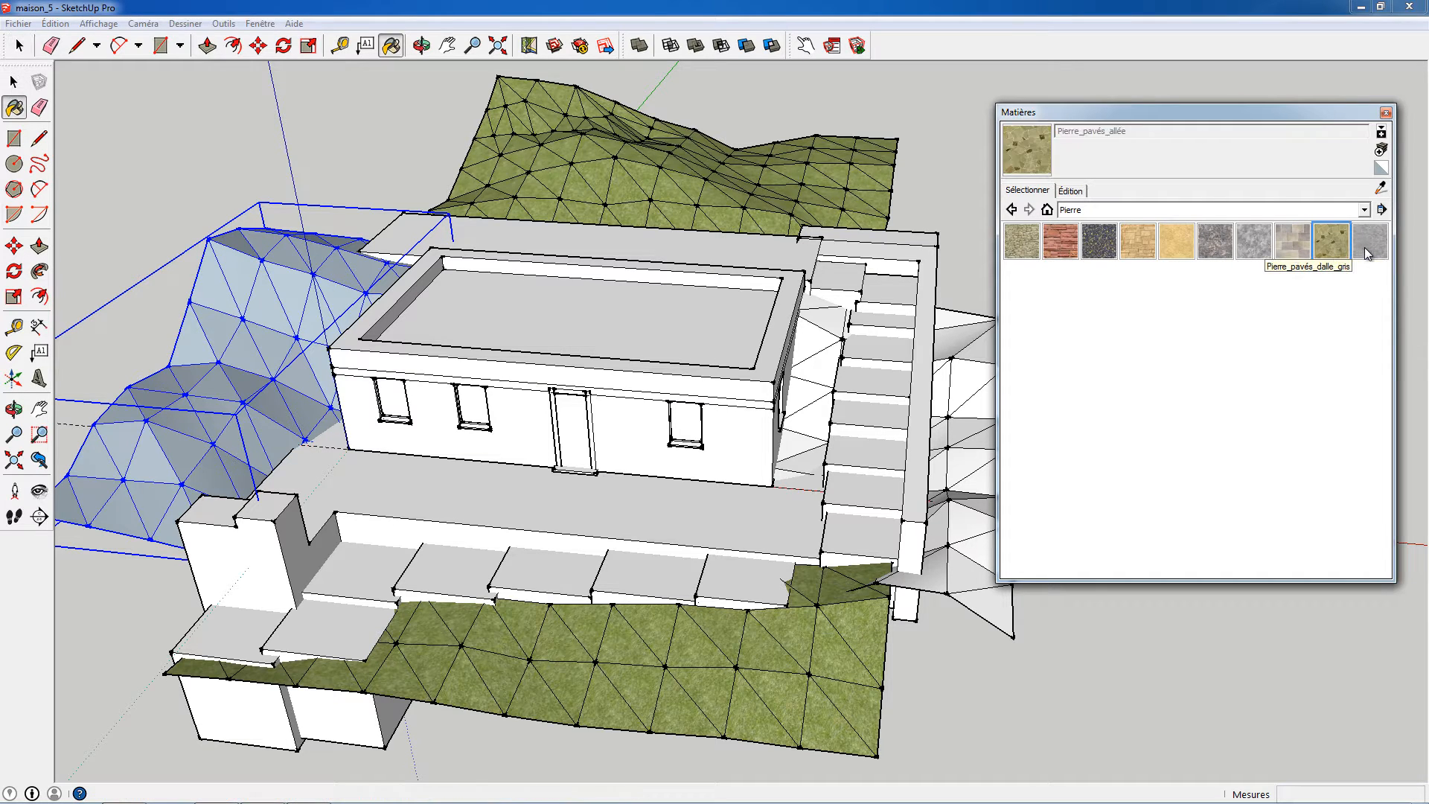
left_click(1209, 248)
left_click(274, 341)
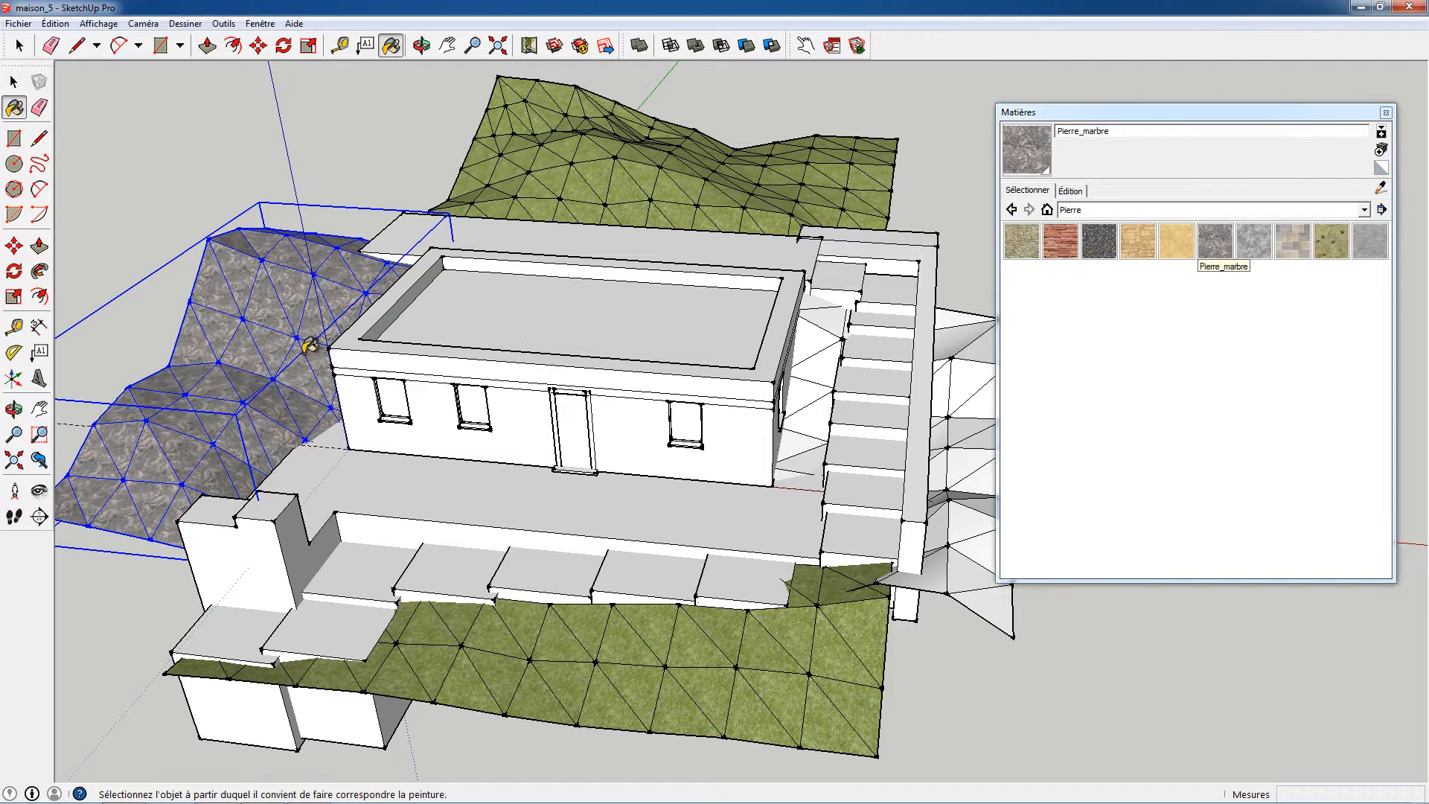
Select the terrain group under the outdoor stairs and paint it with Pierre_marbre.
key("space")
left_click(961, 406)
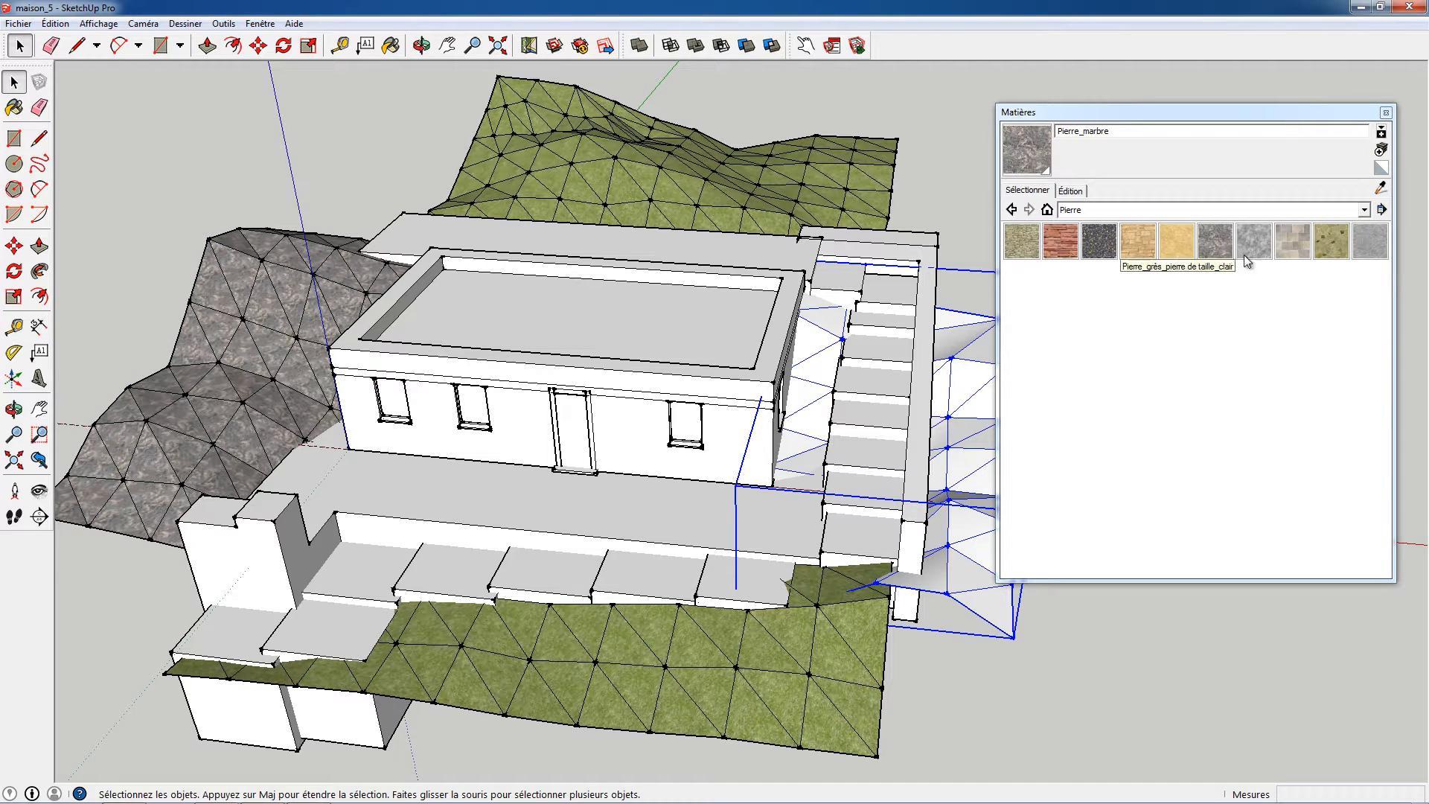
left_click(1215, 248)
left_click(968, 344)
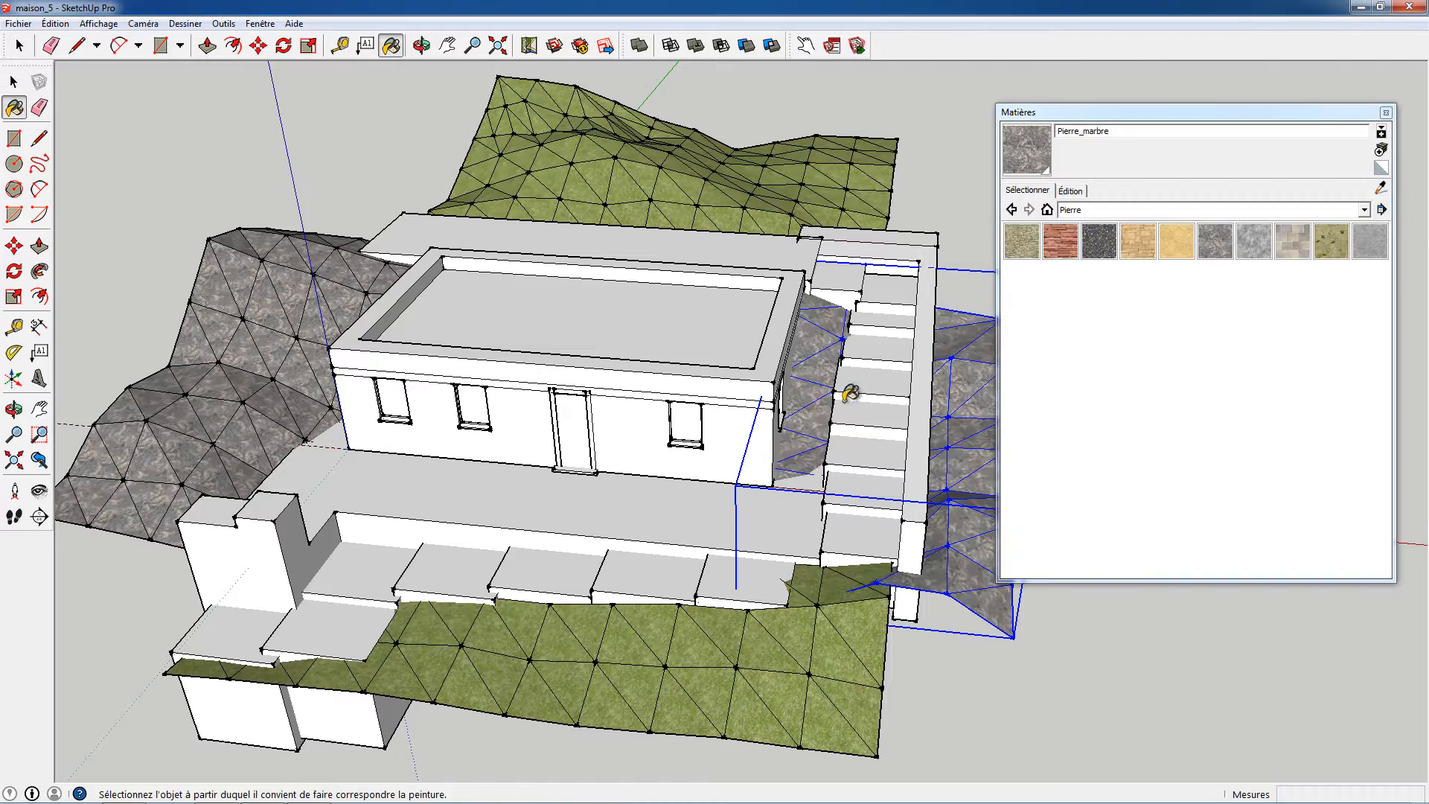
Set the Pierre_marbre texture size to 2000 mm by 2000 mm, clear the selection, and return to the material list.
mouse_move(849, 393)
middle_mouse_down()
mouse_move(871, 316)
mouse_move(750, 501)
mouse_move(767, 476)
mouse_move(766, 405)
mouse_move(470, 377)
middle_mouse_up()
key("space")
left_click(892, 685)
left_click(1072, 191)
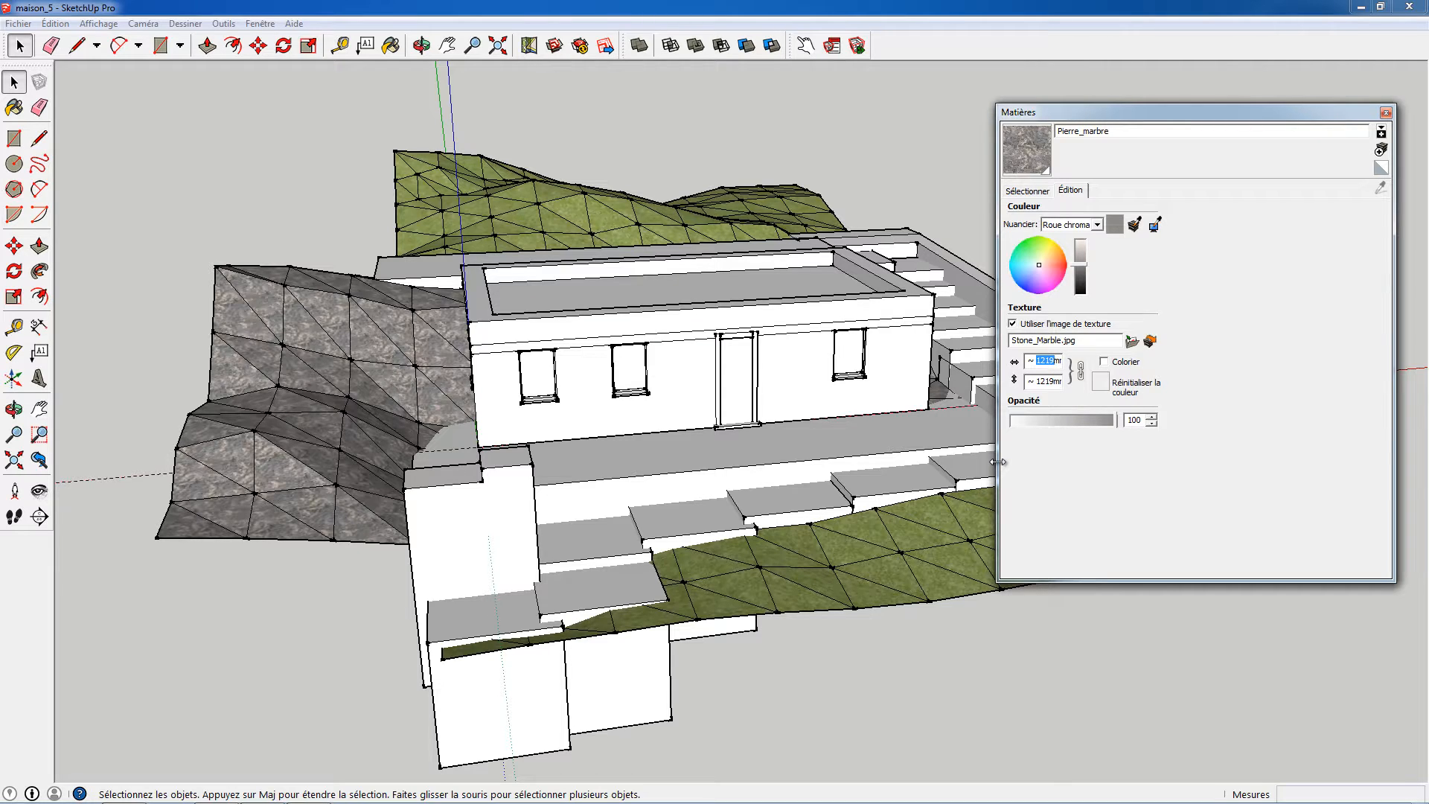
type("2000")
key("Return")
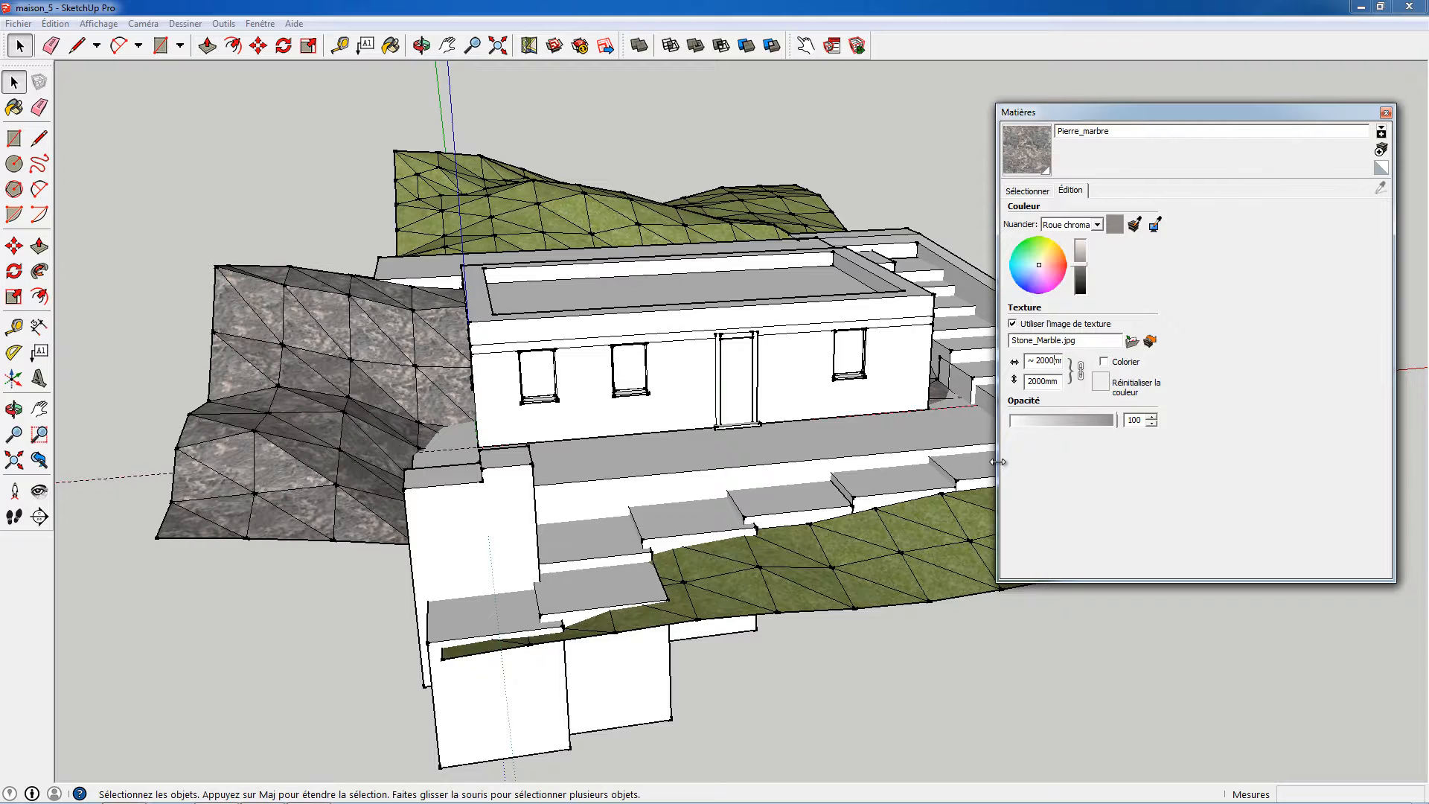
left_click(289, 619)
left_click(779, 441)
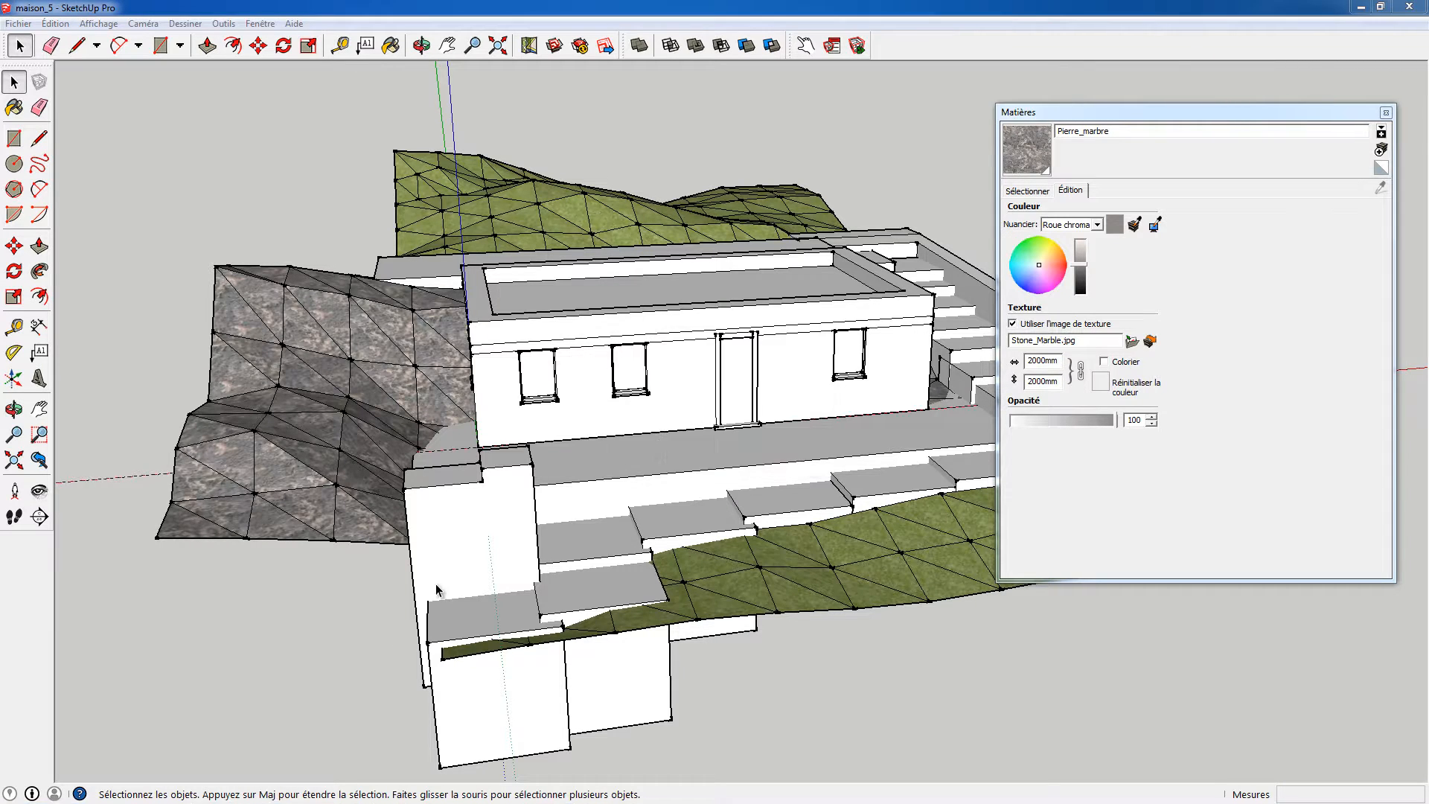
middle_click_drag(853, 419, 513, 406)
middle_click_drag(724, 419, 637, 377)
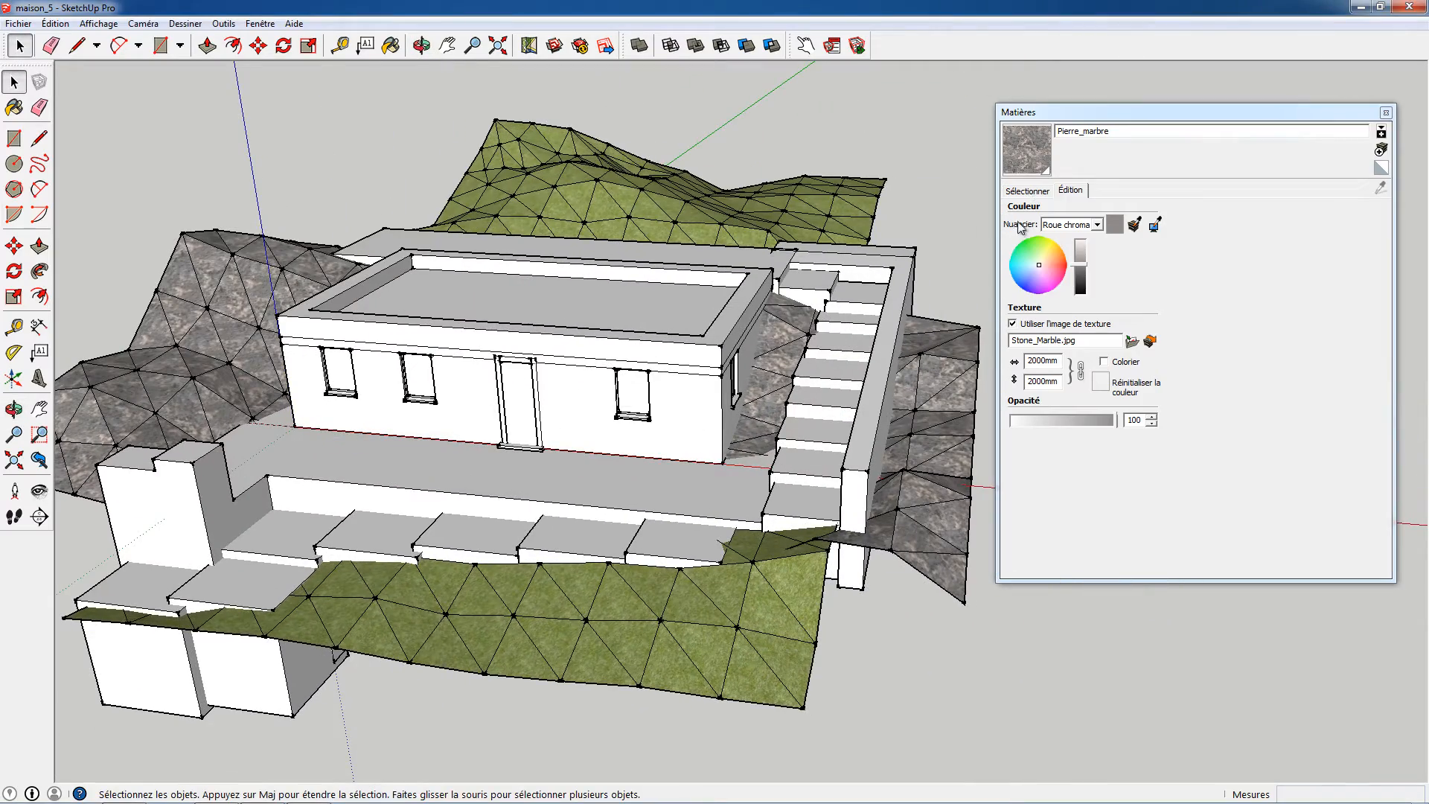
left_click(1028, 191)
middle_click_drag(845, 343, 541, 370)
middle_click_drag(622, 564, 722, 649)
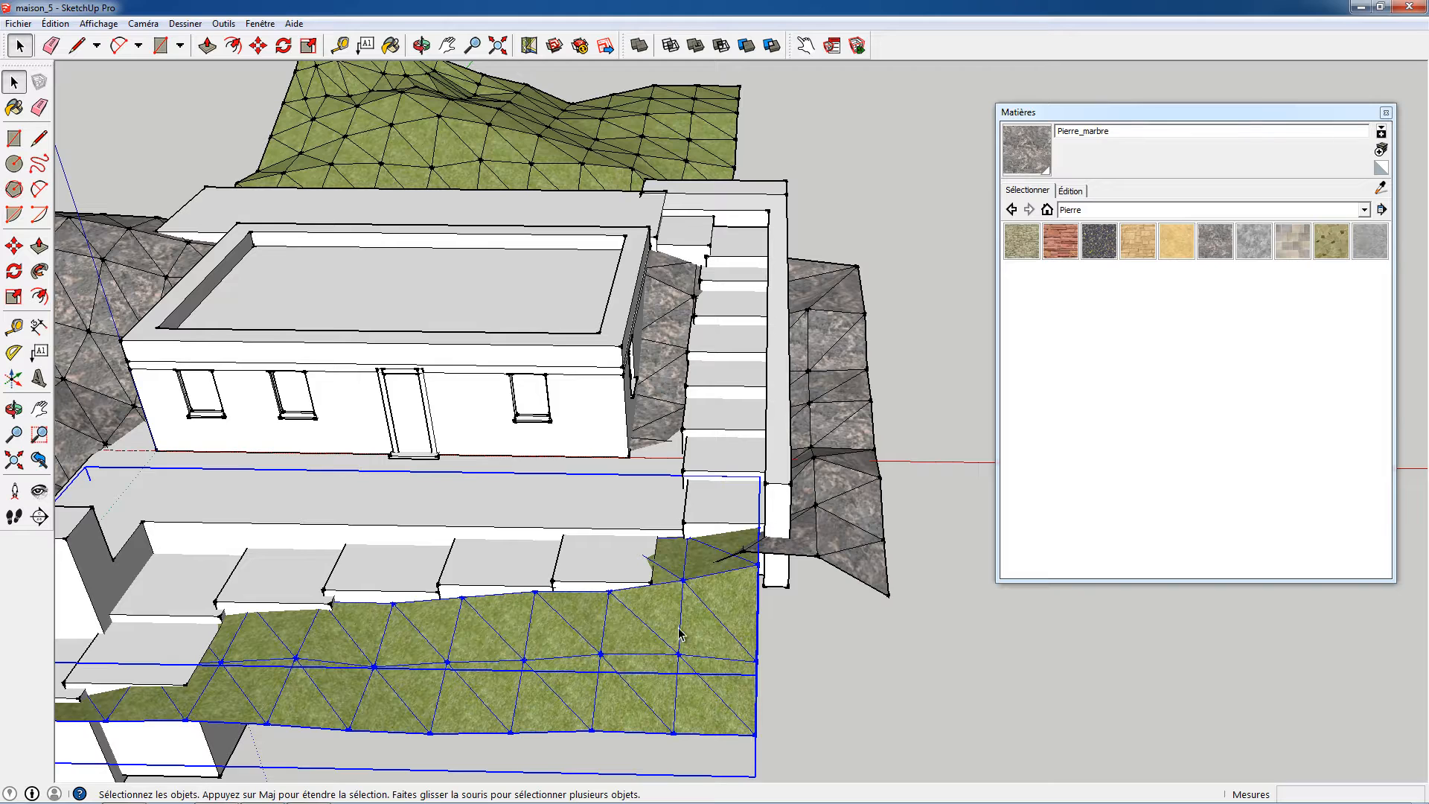
middle_click_drag(684, 567, 644, 559)
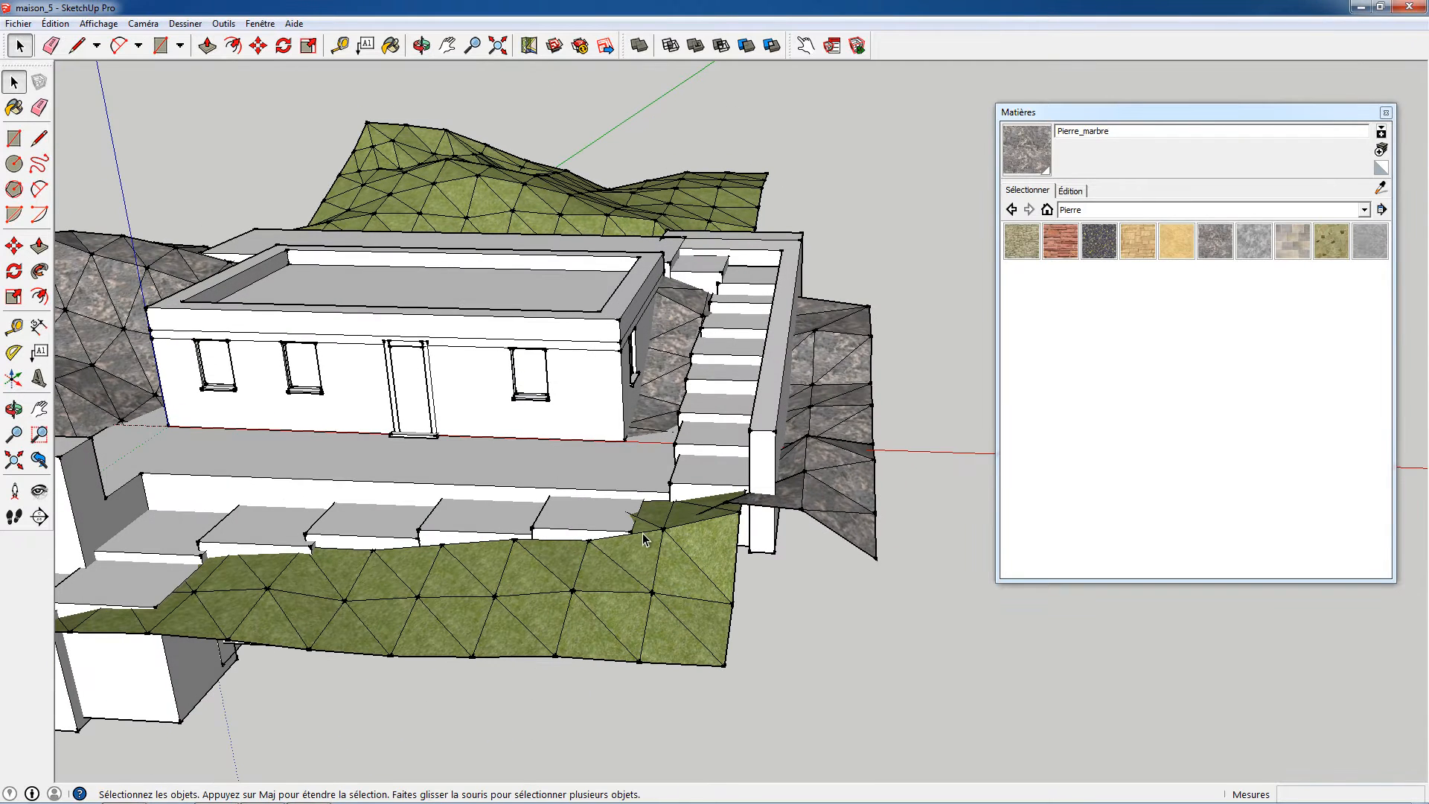
double_click(644, 537)
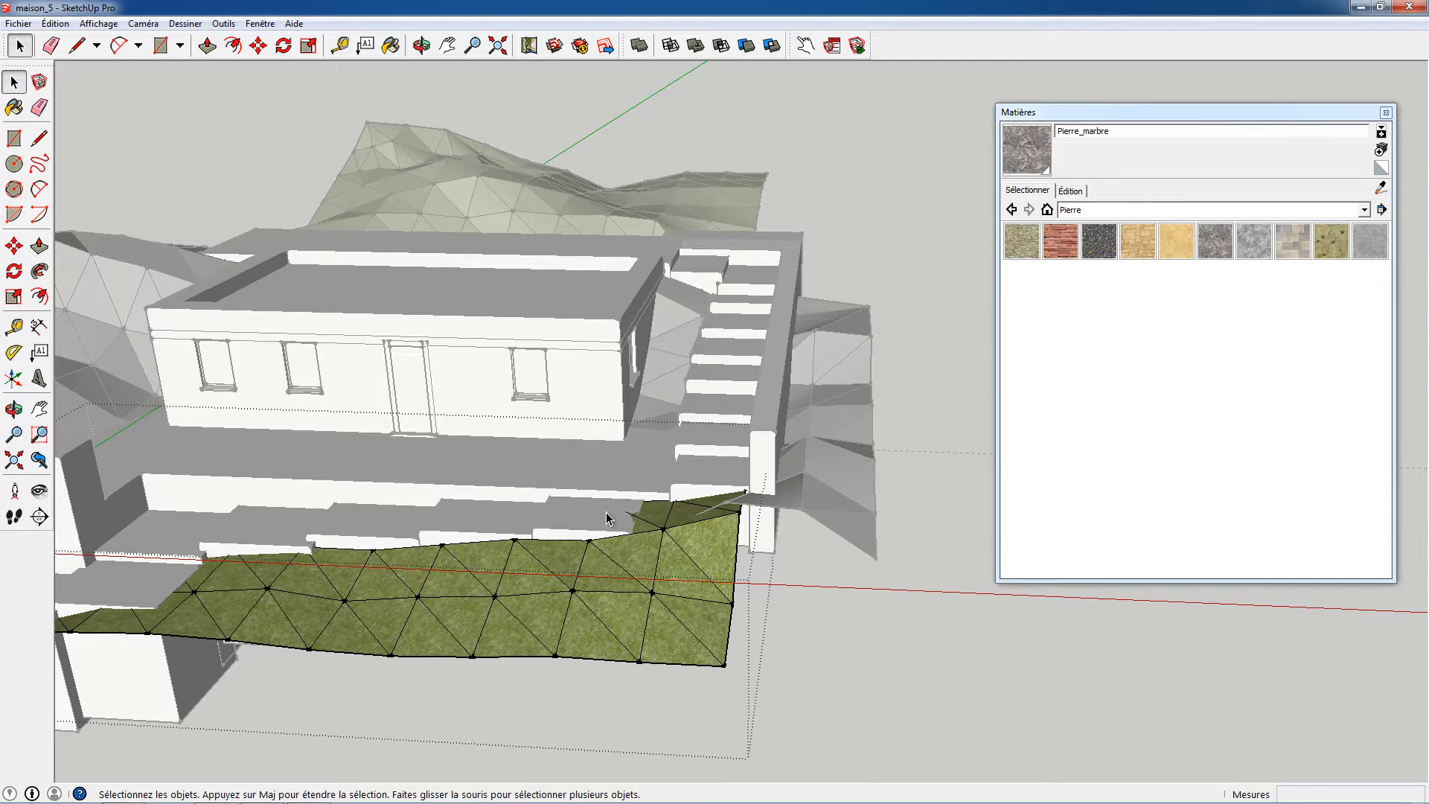
left_click(812, 607)
Open the stair group for editing and paint the lower steps along the front of the terrace with Pierre_maçonnerie_multi.
middle_click_drag(798, 606, 737, 416)
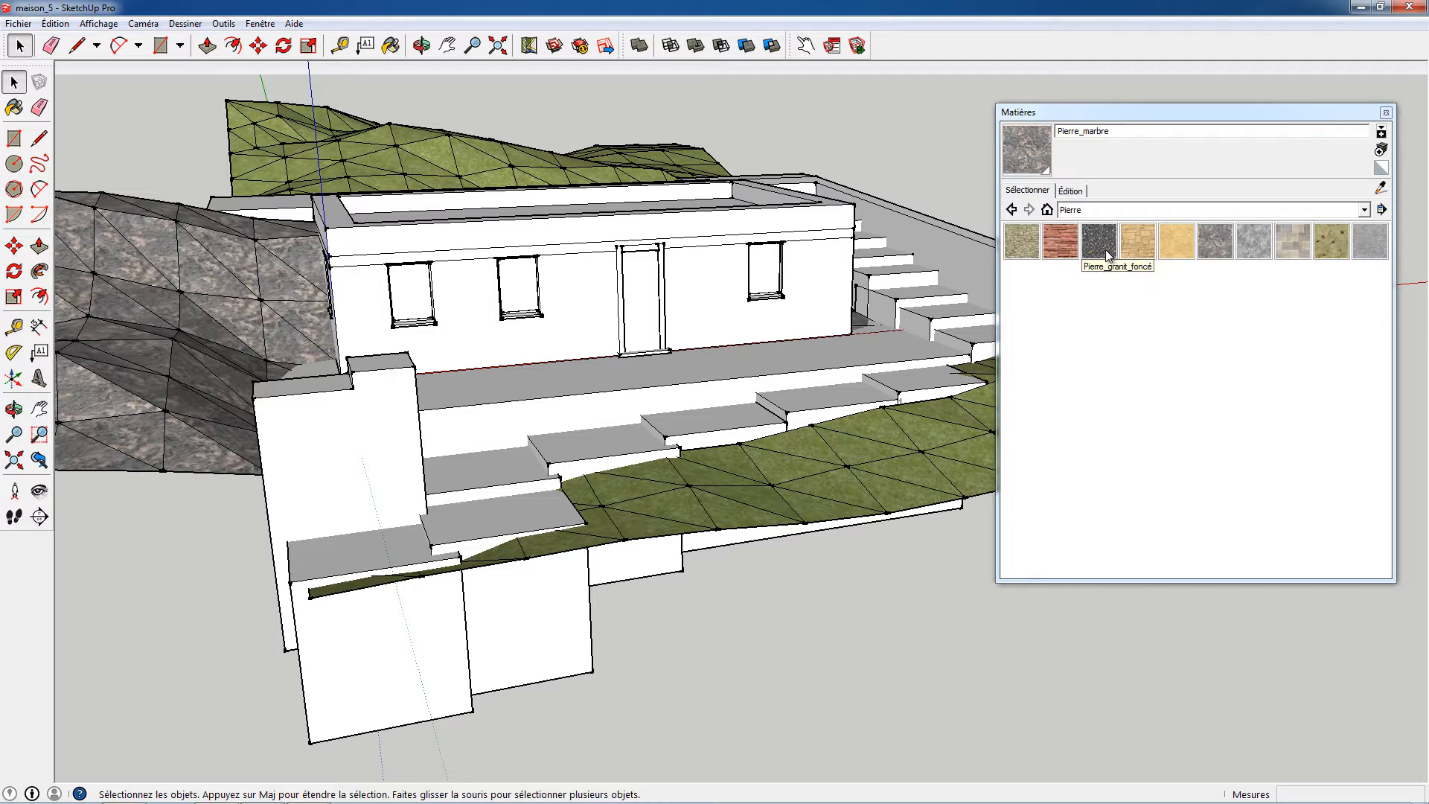
left_click(432, 641)
double_click(430, 640)
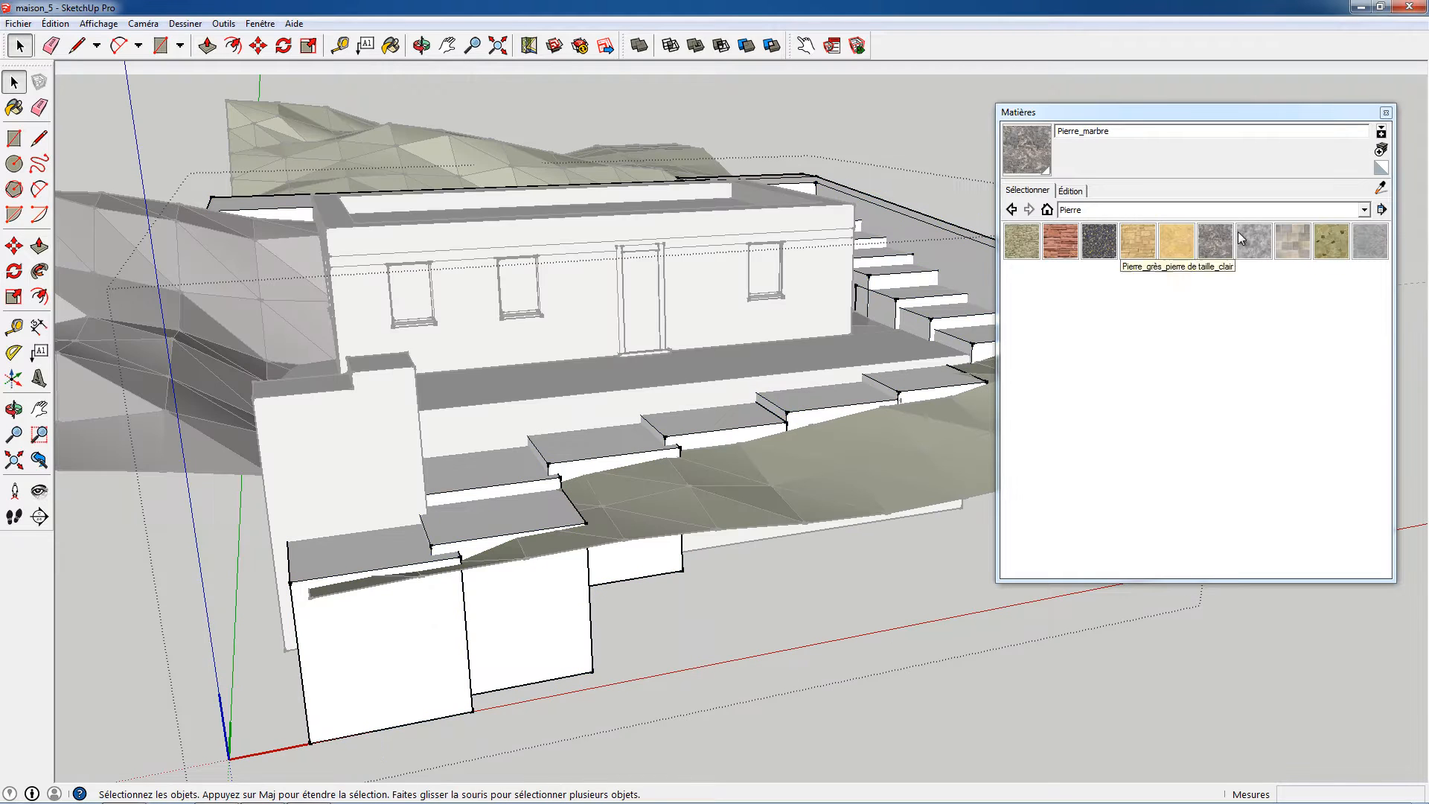
left_click(1293, 242)
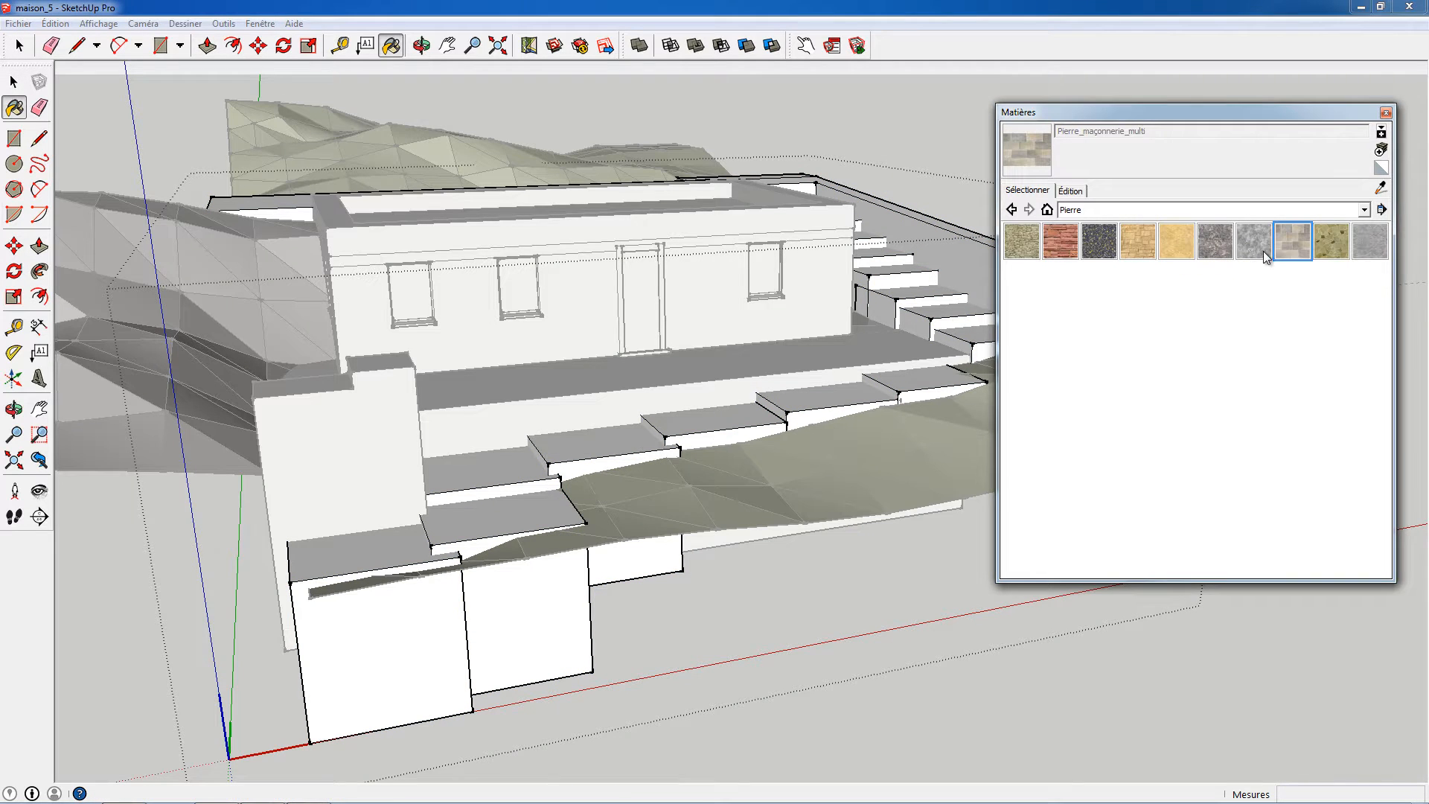
left_click(518, 509)
left_click(419, 624)
left_click(541, 475)
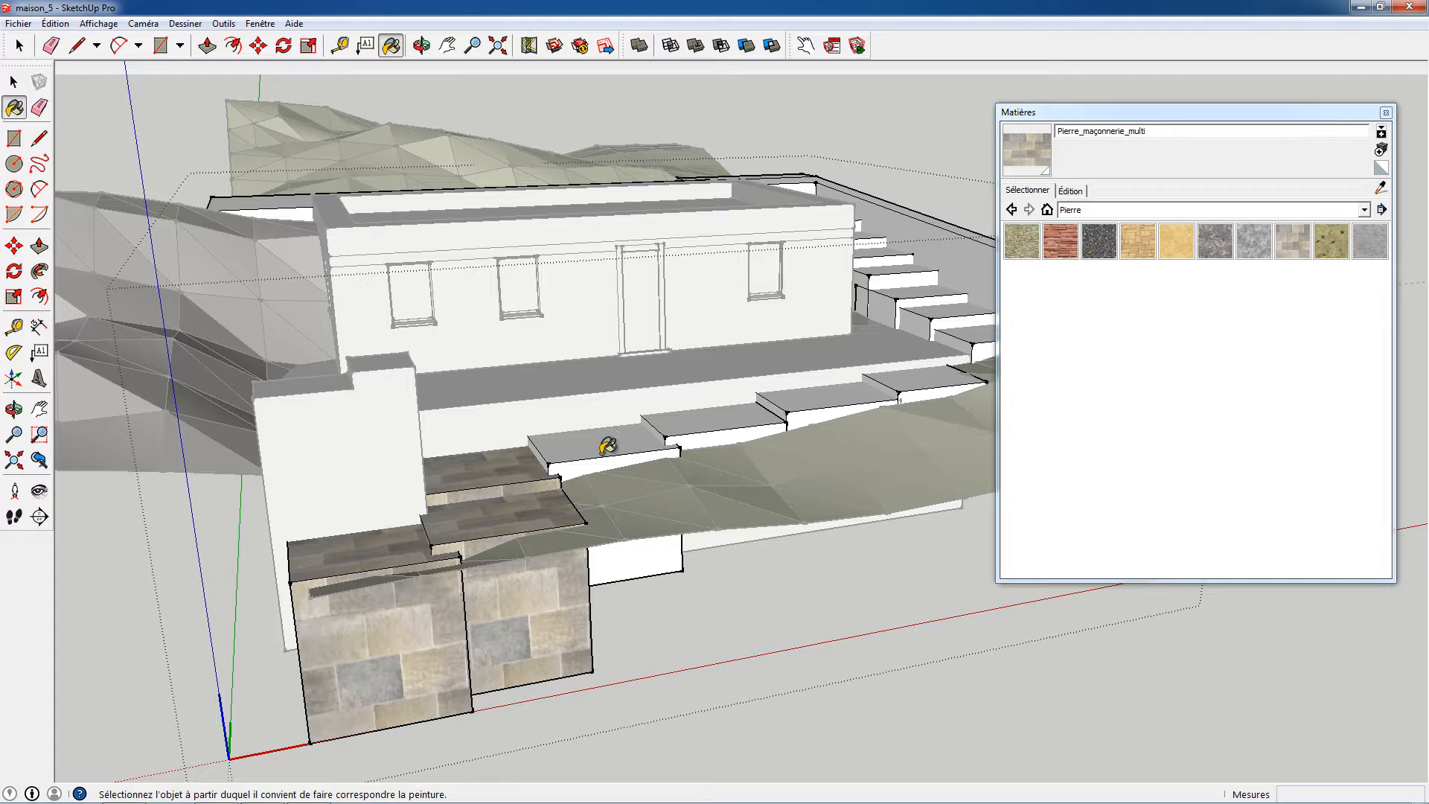
left_click(607, 446)
left_click(728, 424)
left_click(822, 391)
left_click(944, 374)
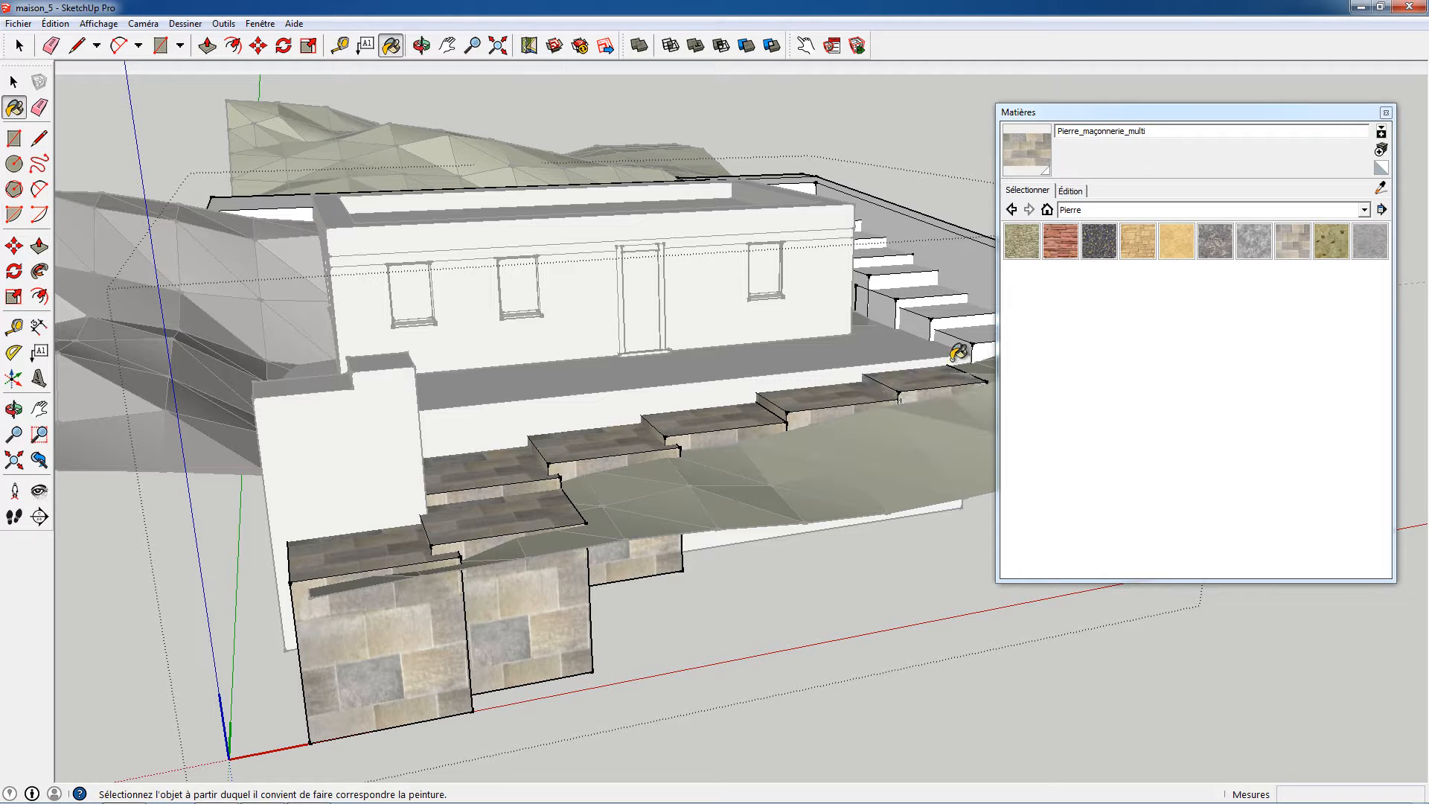
Paint the flight of steps beside the house, up to its top landing, with Pierre_maçonnerie_multi.
left_click(956, 339)
left_click(927, 316)
left_click(902, 292)
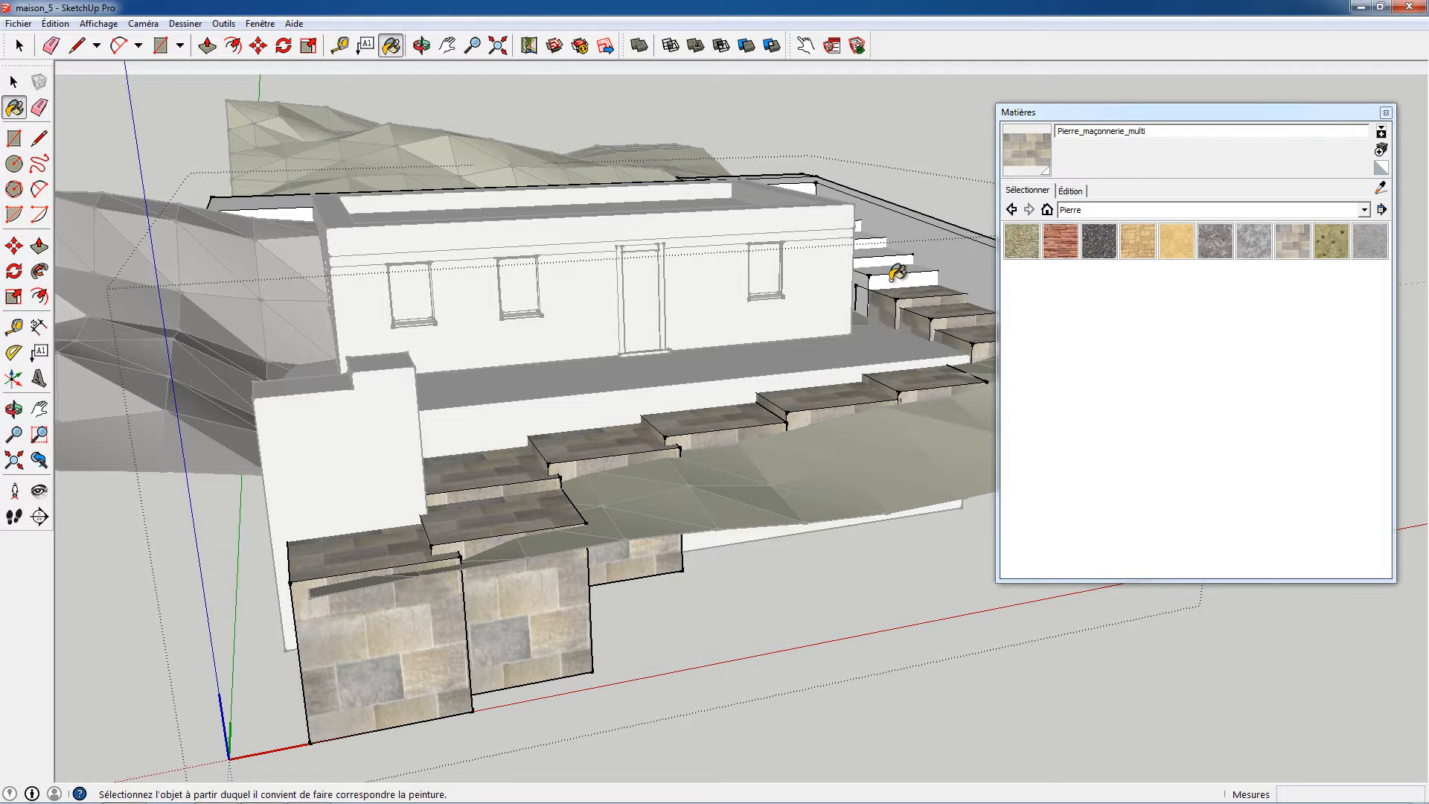
left_click(892, 279)
middle_click_drag(796, 327, 721, 408)
left_click(715, 423)
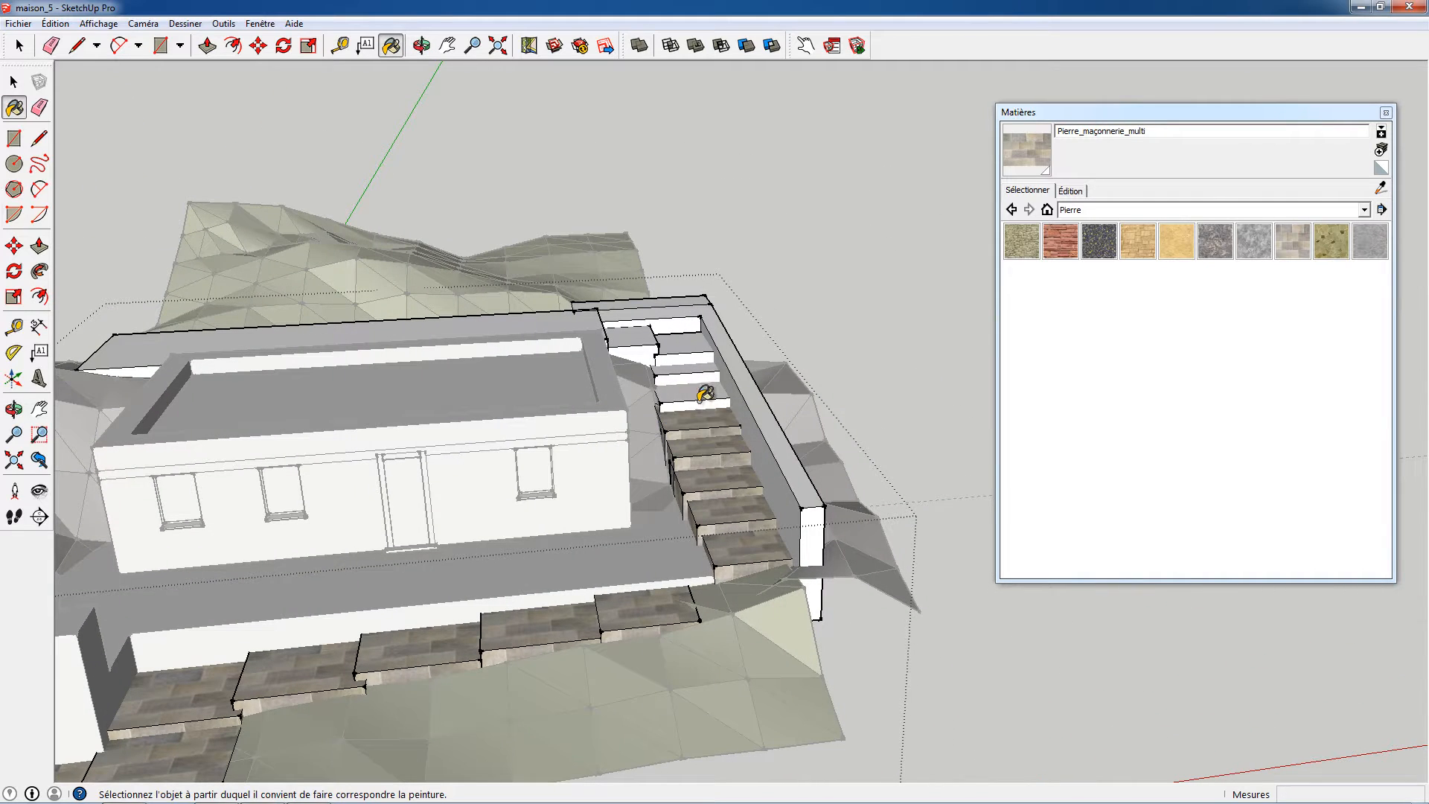
left_click(700, 396)
left_click(694, 377)
left_click(676, 355)
left_click(633, 347)
Paint the slab behind the house and the wall along the stairs with Pierre_maçonnerie_multi.
middle_click_drag(585, 410, 670, 256)
left_click(670, 257)
left_click(745, 248)
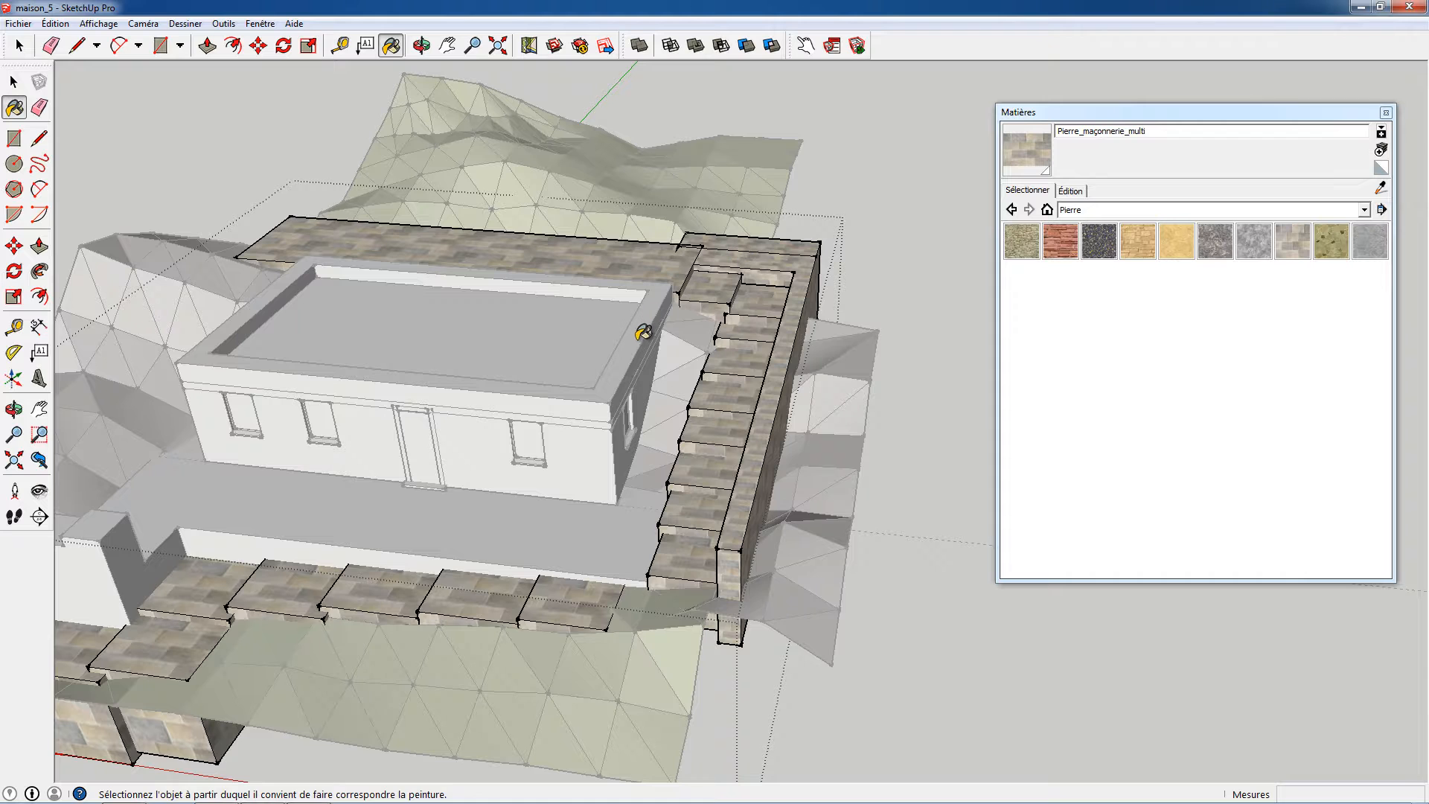
Leave the stair group and open the terrace group in front of the house for editing.
mouse_move(615, 350)
middle_mouse_down()
mouse_move(587, 294)
mouse_move(514, 406)
middle_mouse_up()
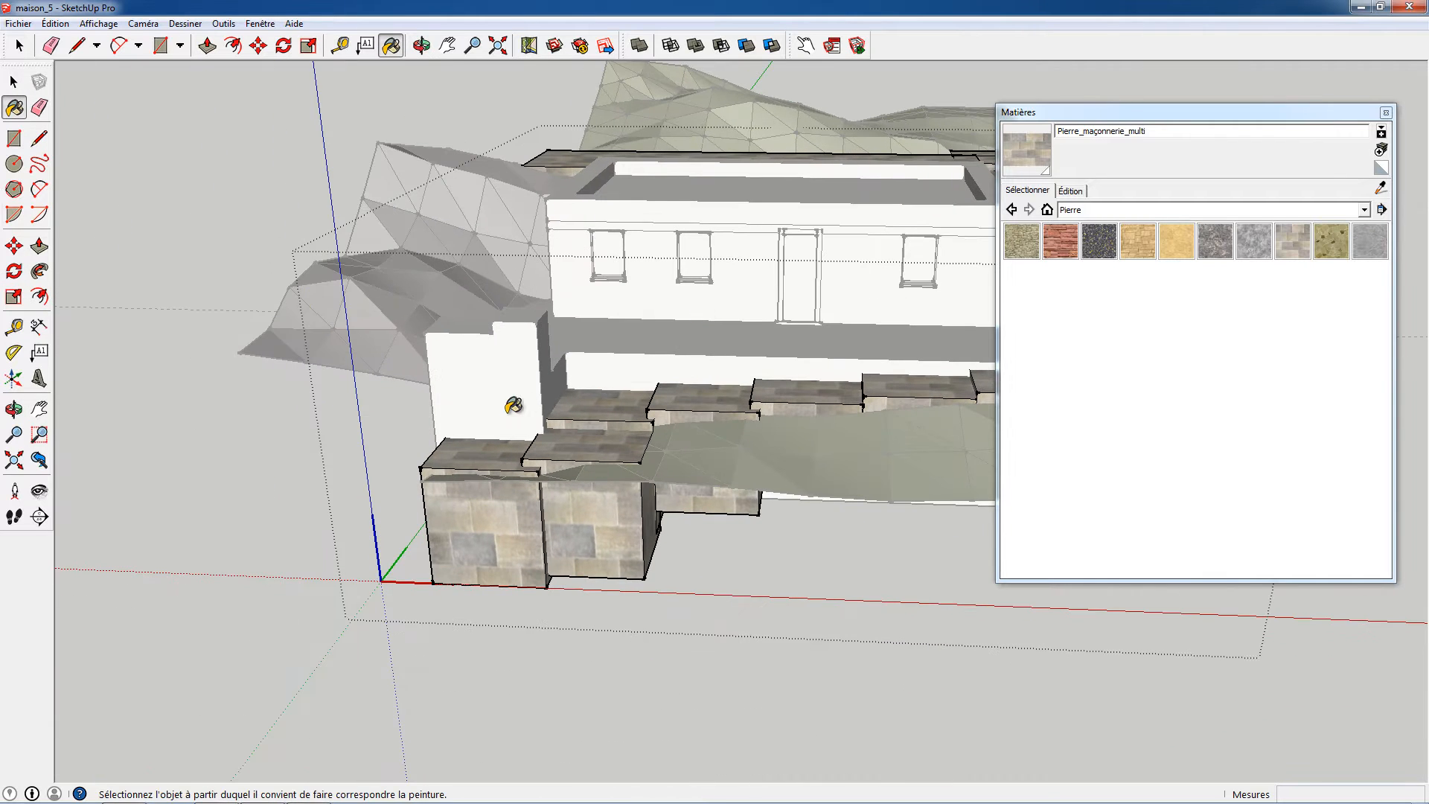
key("space")
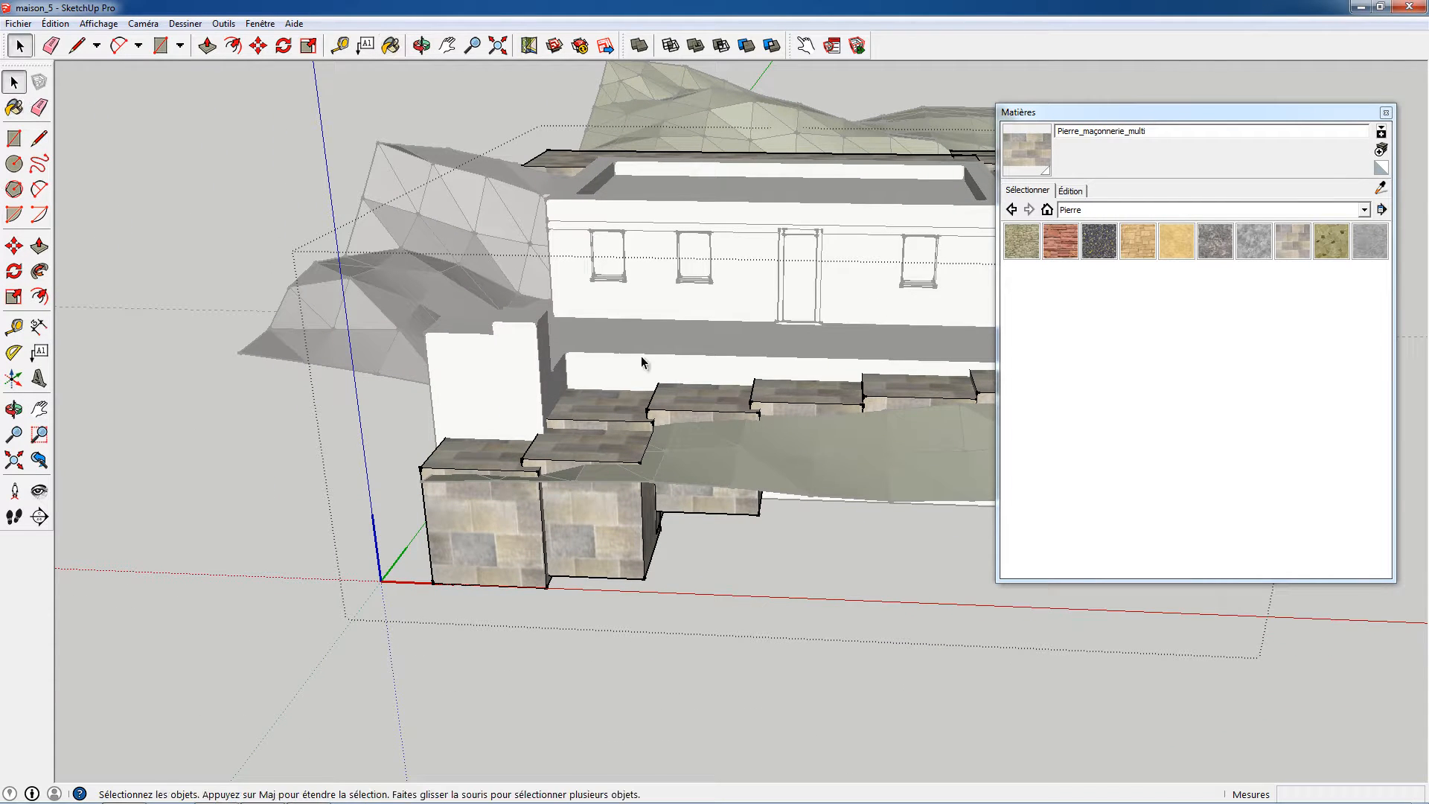
double_click(653, 358)
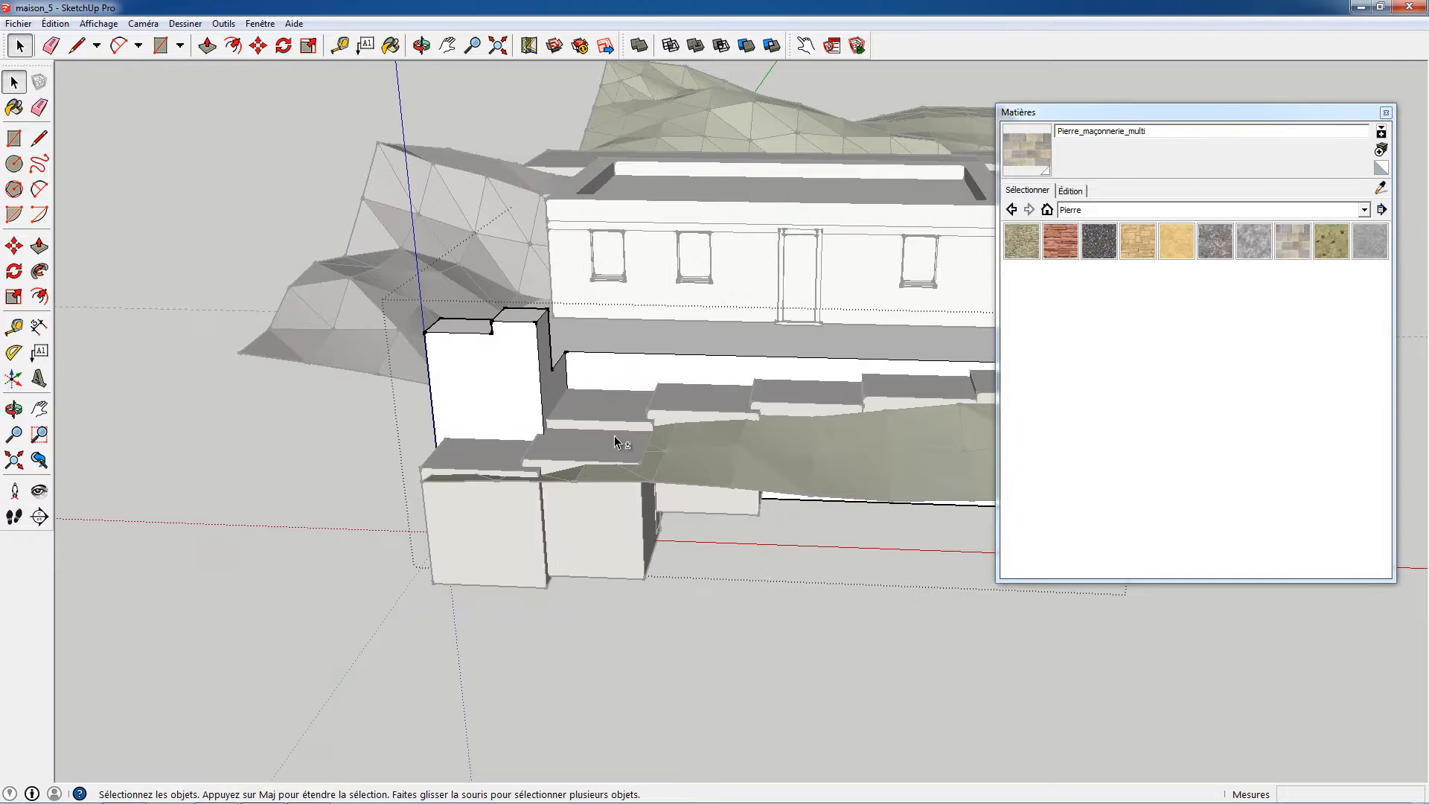
middle_click_drag(620, 438, 595, 476, "shift")
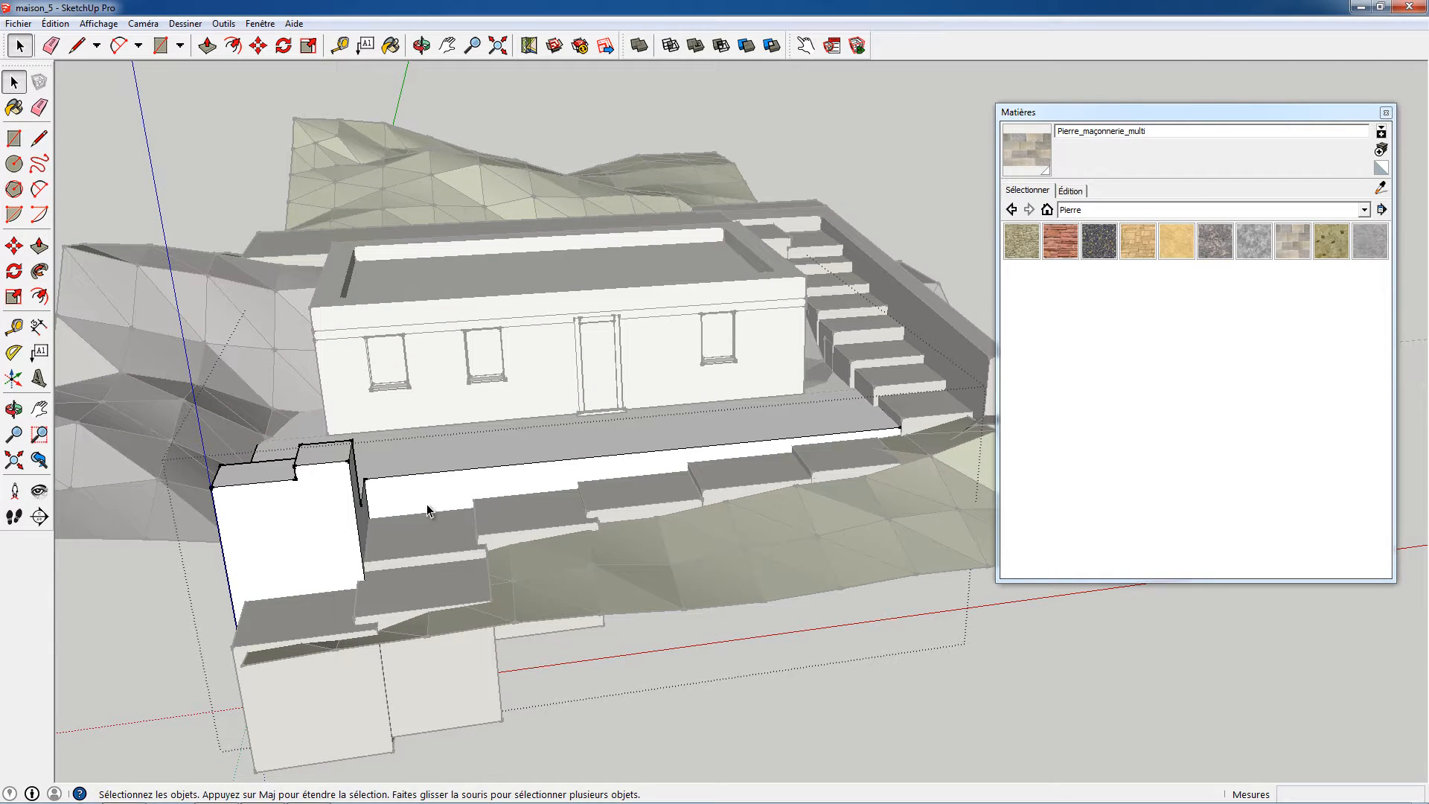
Look through the Carrelages géométriques material collection and open the Carrelage collection instead.
left_click(1012, 209)
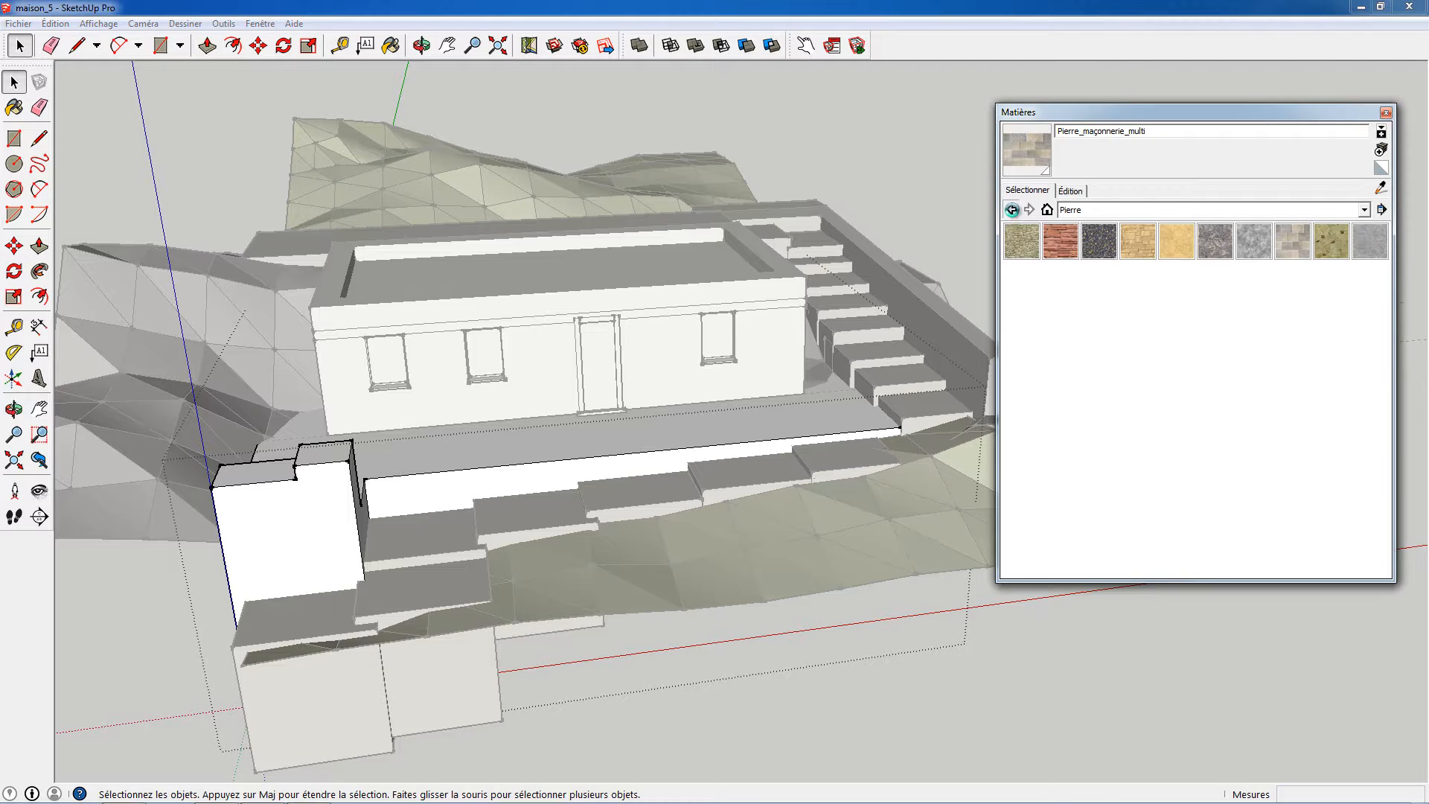
left_click(1011, 209)
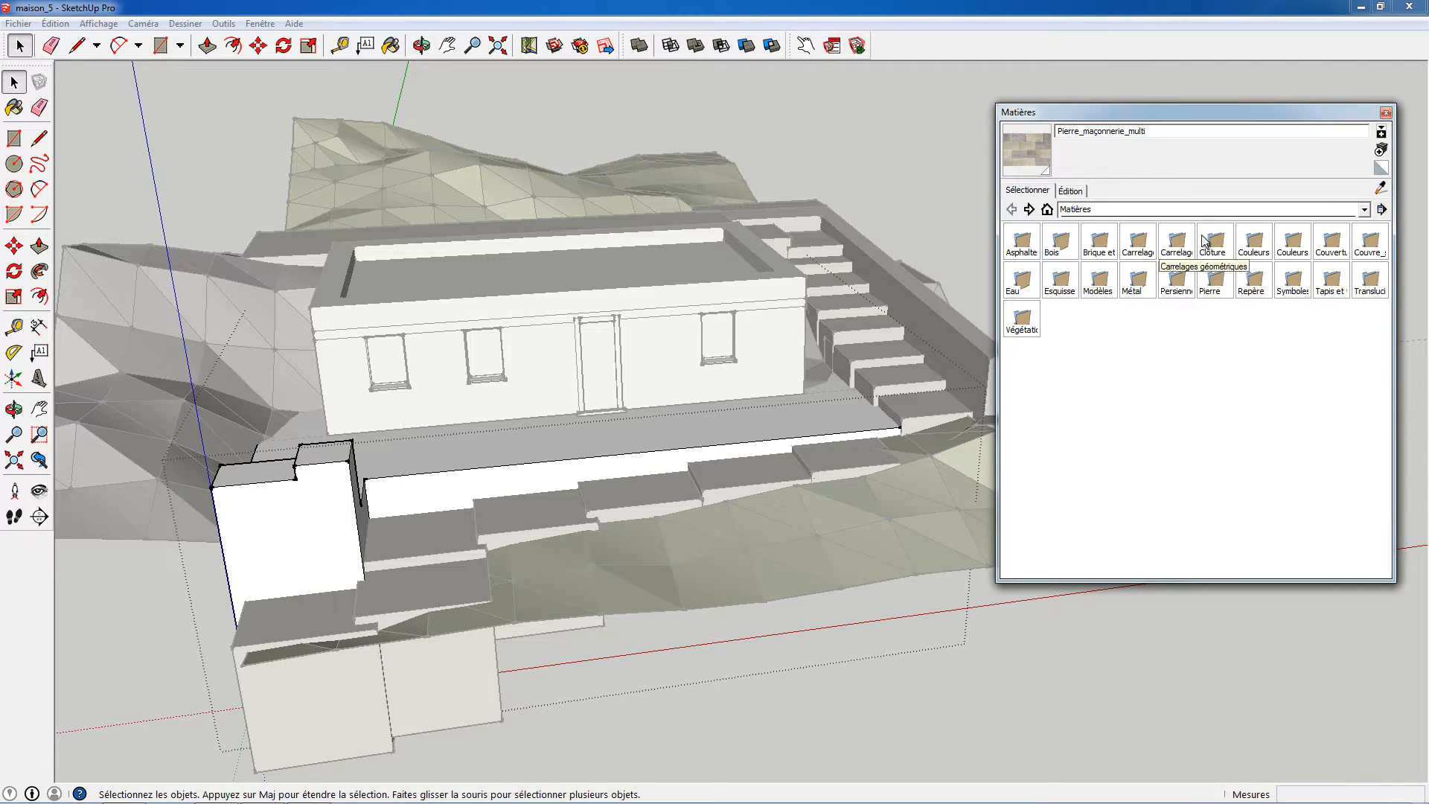
double_click(1177, 242)
left_click(1012, 209)
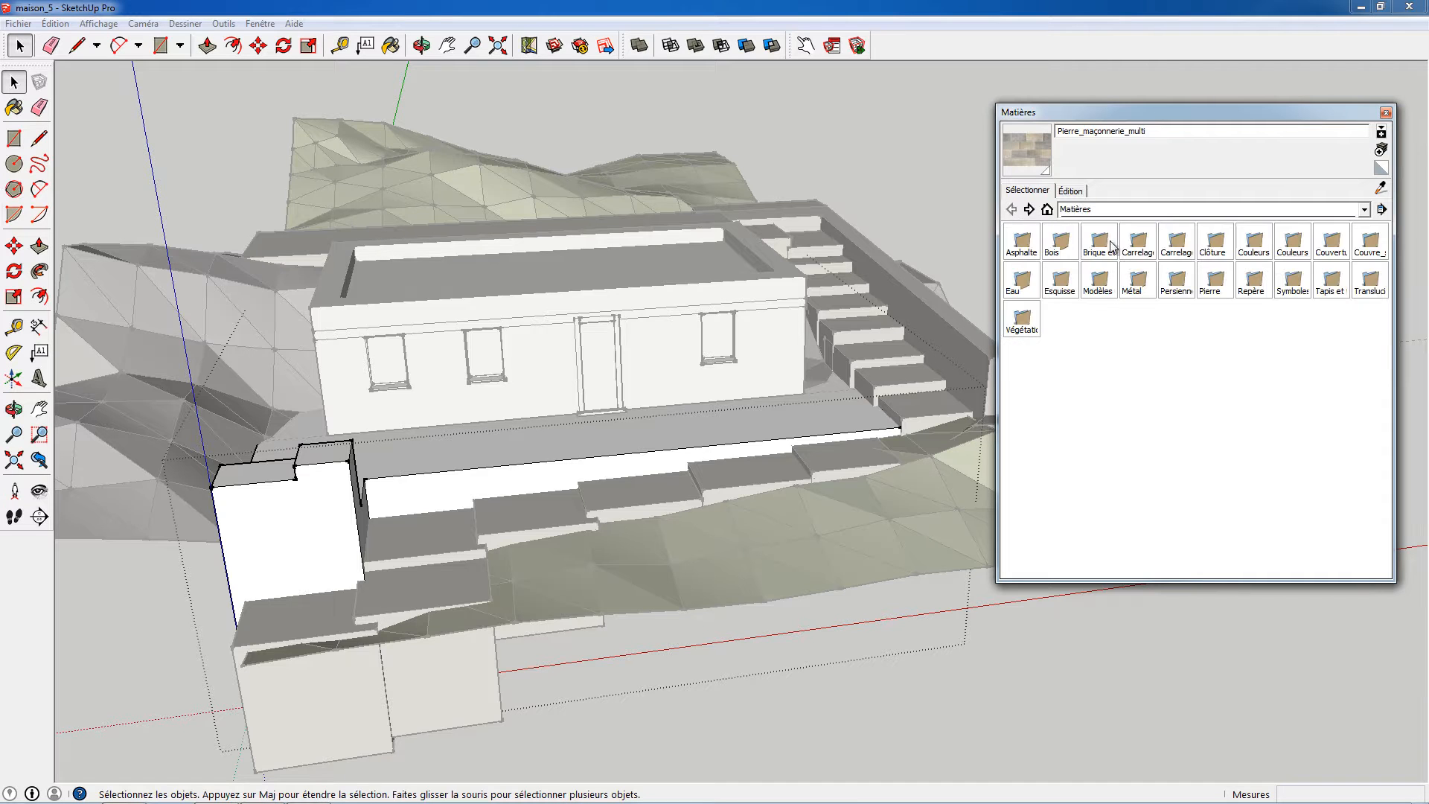
double_click(1136, 243)
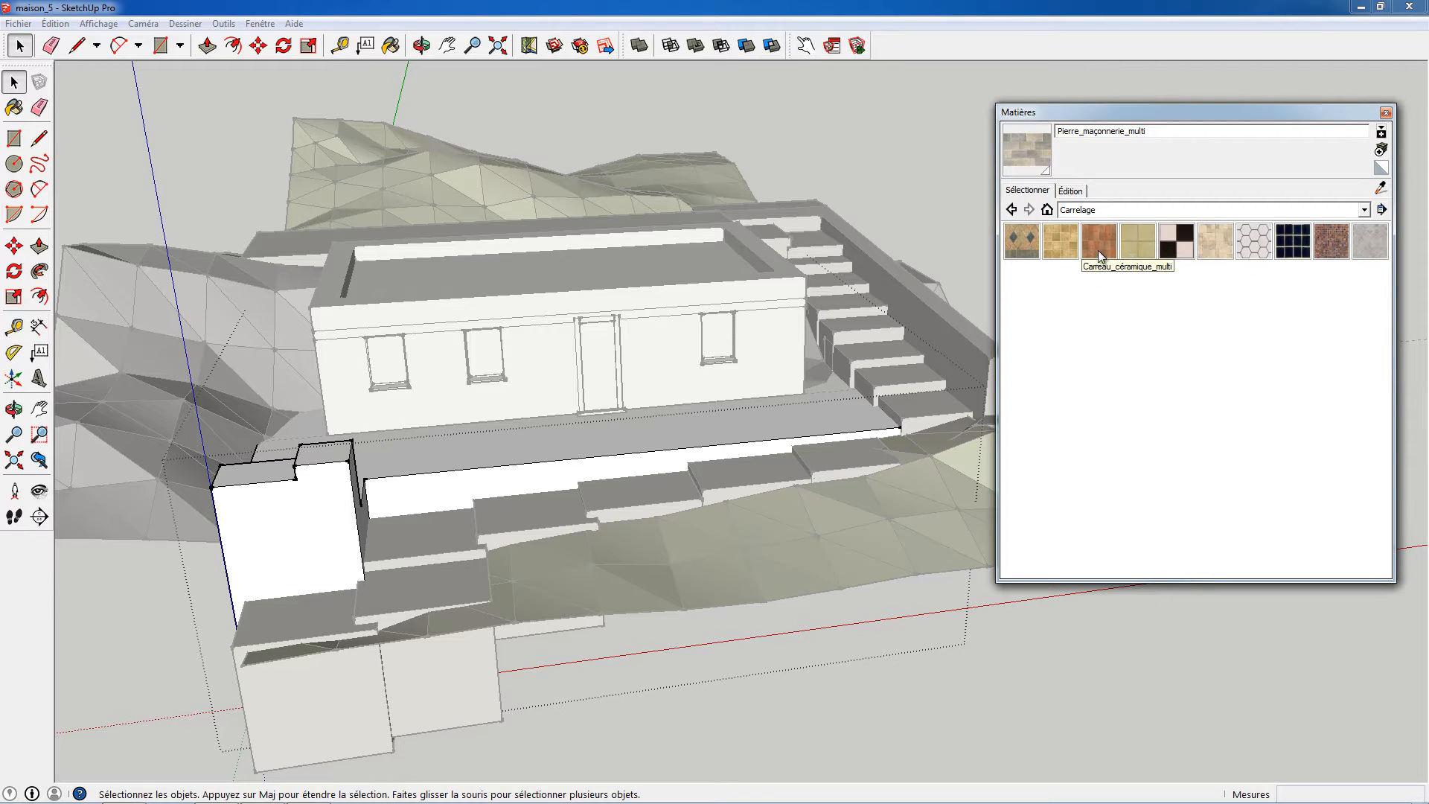
Paint the terrace floor in front of the house with Carreau_divers_havane and leave the terrace group.
left_click(667, 444)
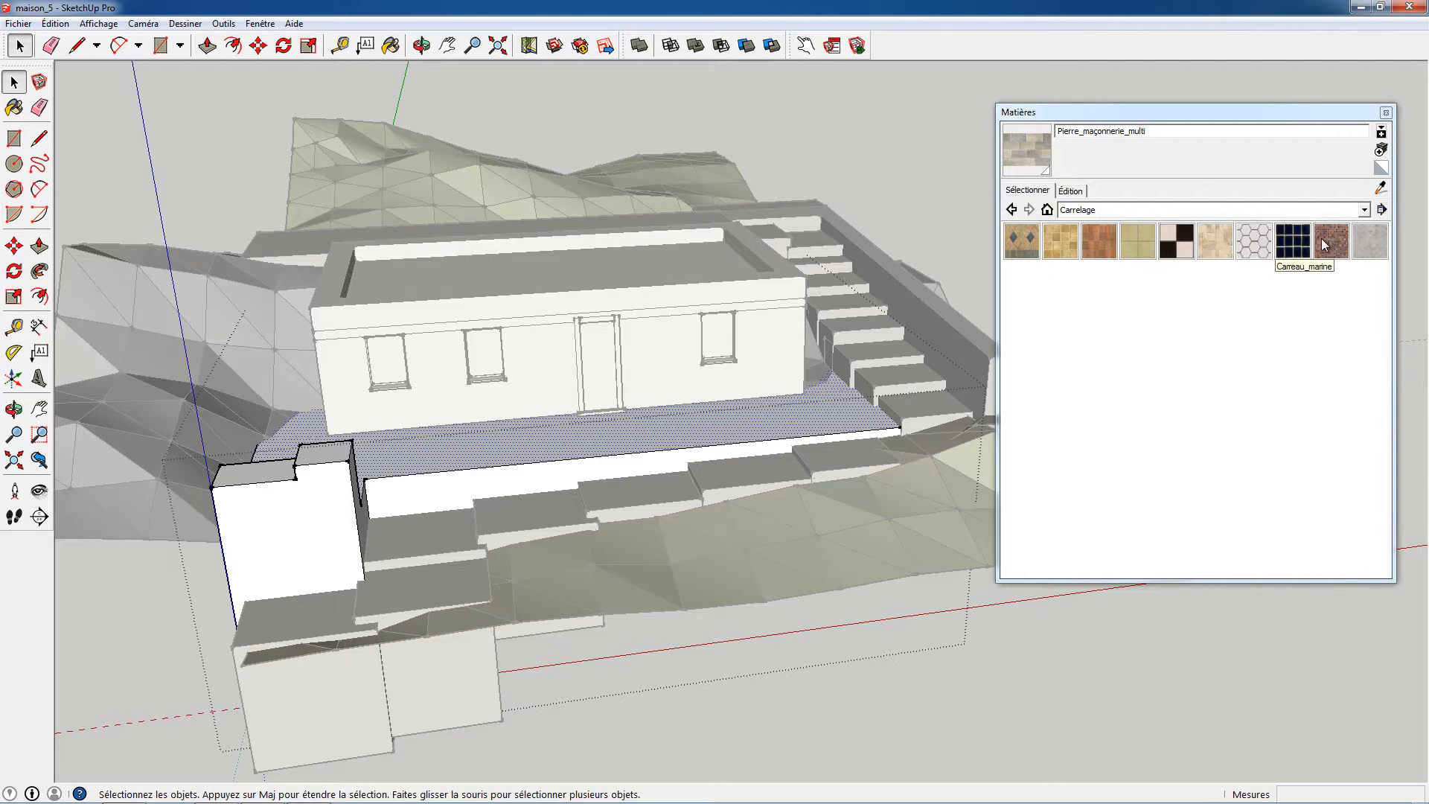
left_click(1215, 247)
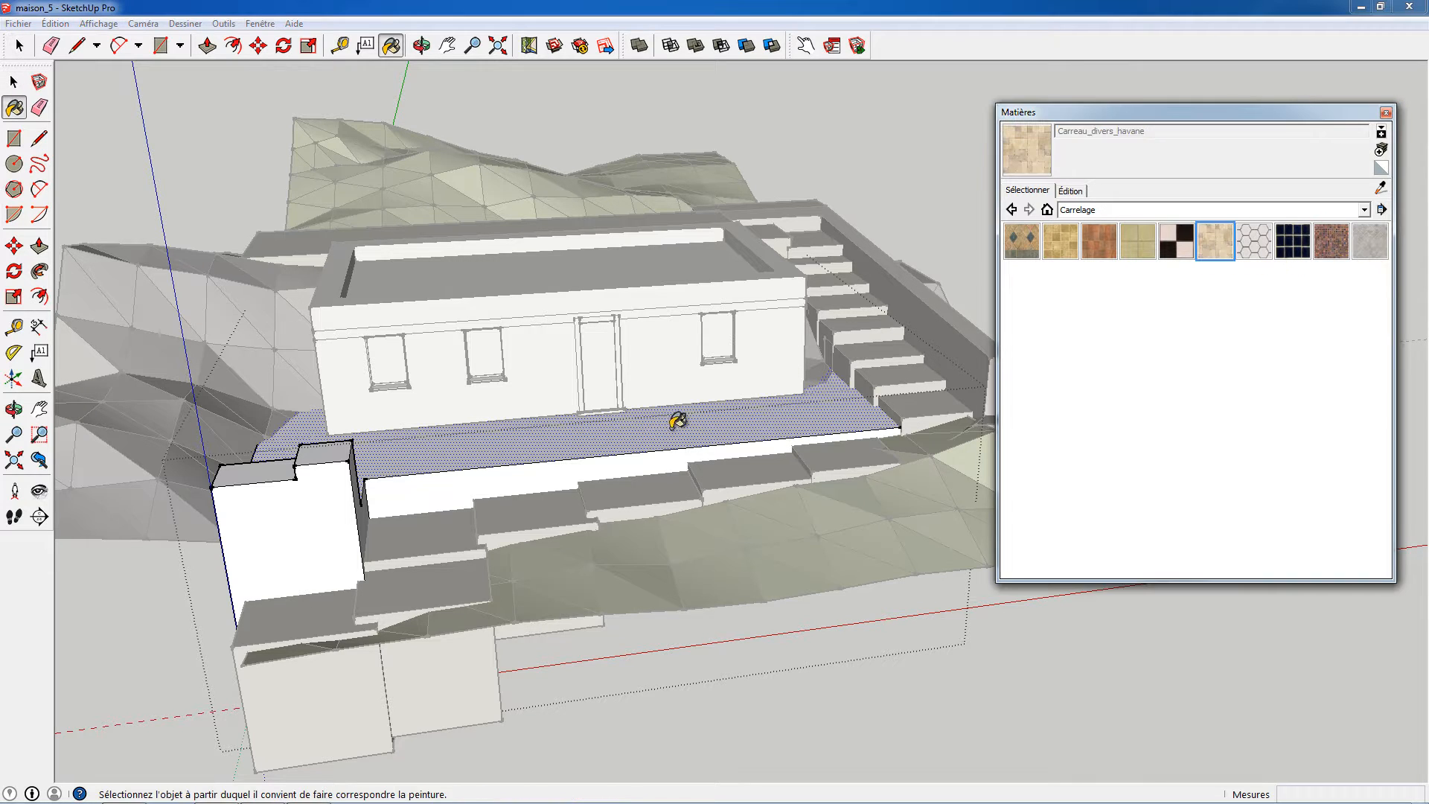
left_click(675, 426)
key("space")
left_click(671, 706)
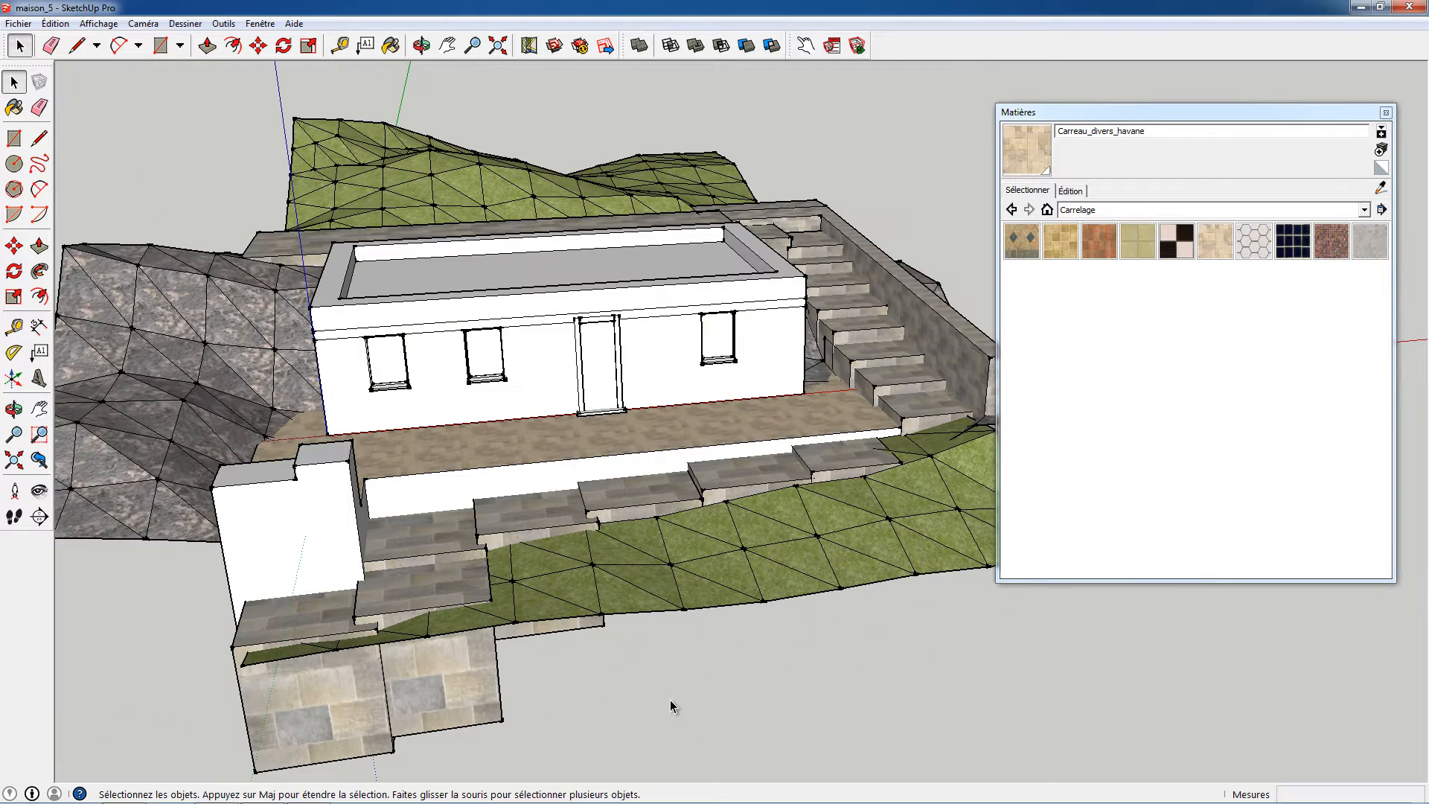
Reopen the terrace group, select its wall faces and the stepped low wall, and open the Asphalte et béton material collection.
left_click(579, 478)
double_click(567, 481)
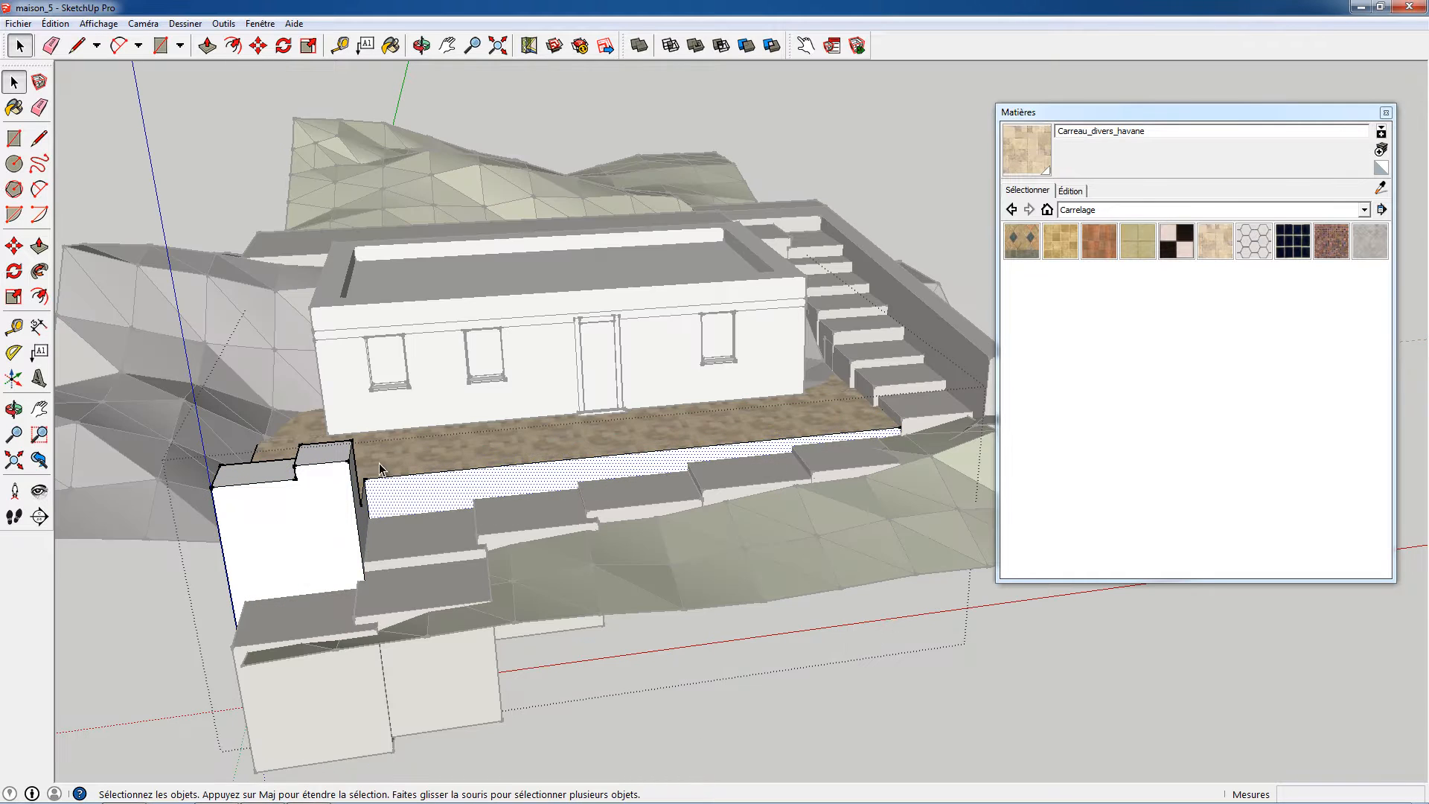
left_click(357, 539)
left_click(360, 536, "shift")
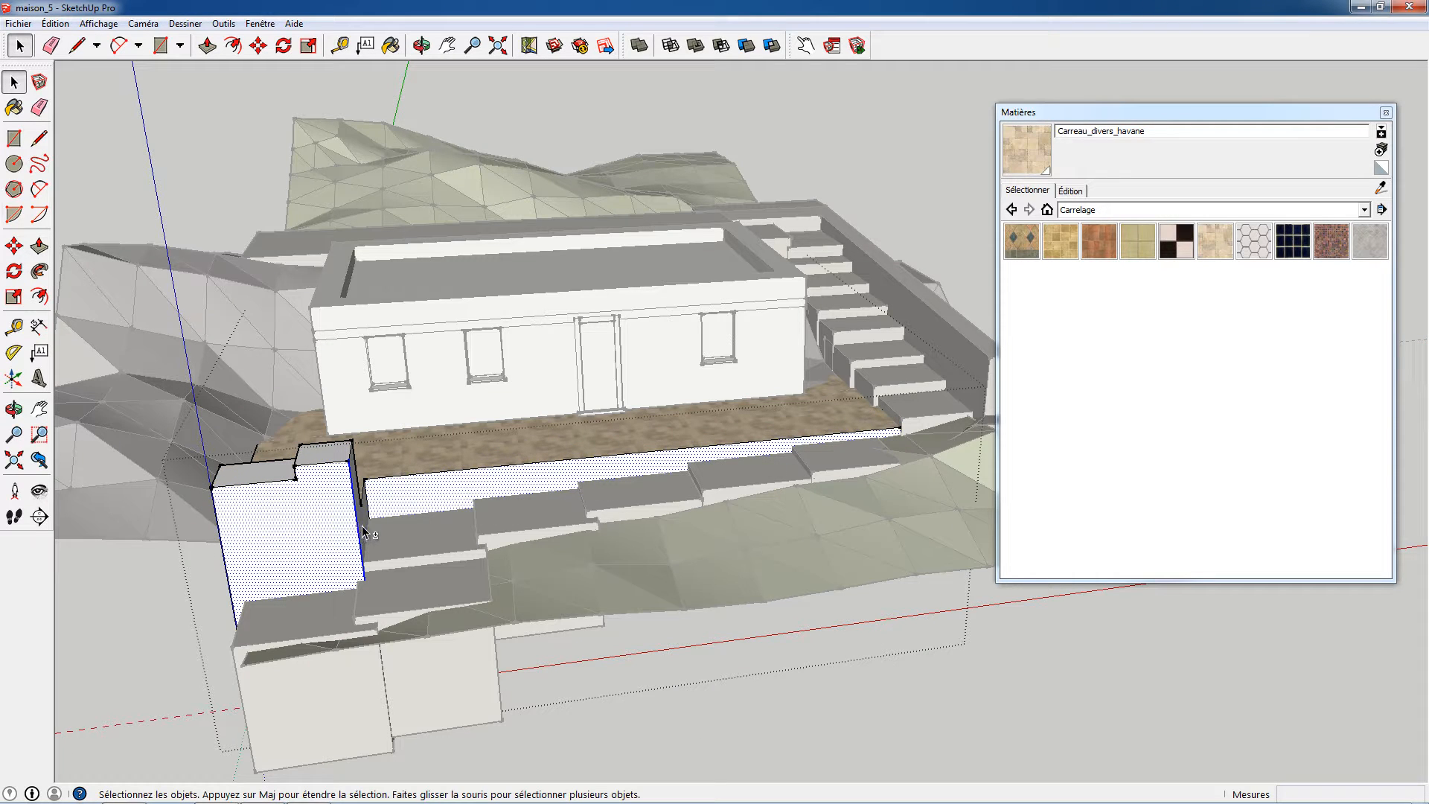
middle_click_drag(283, 506, 893, 303)
left_click(1016, 211)
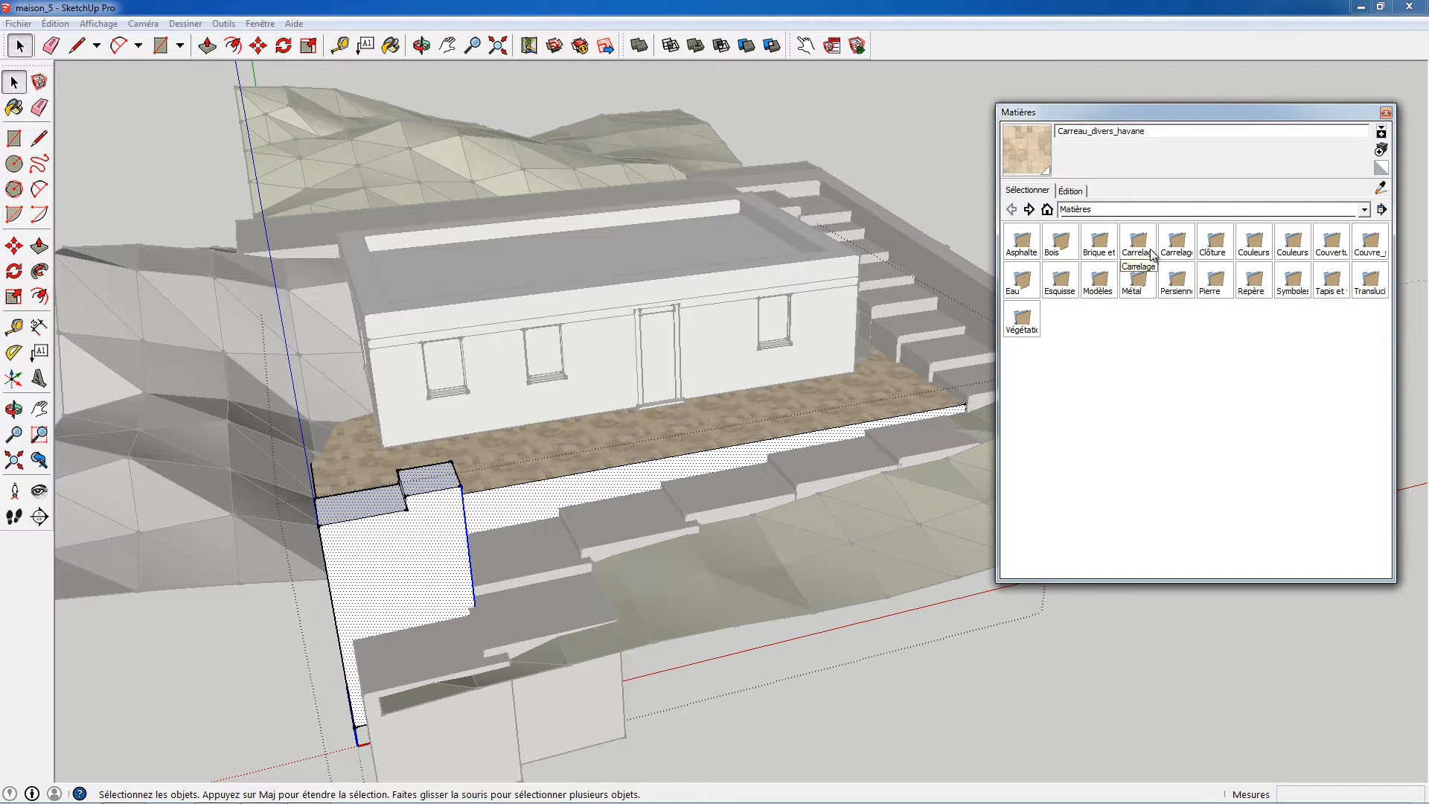
double_click(1022, 252)
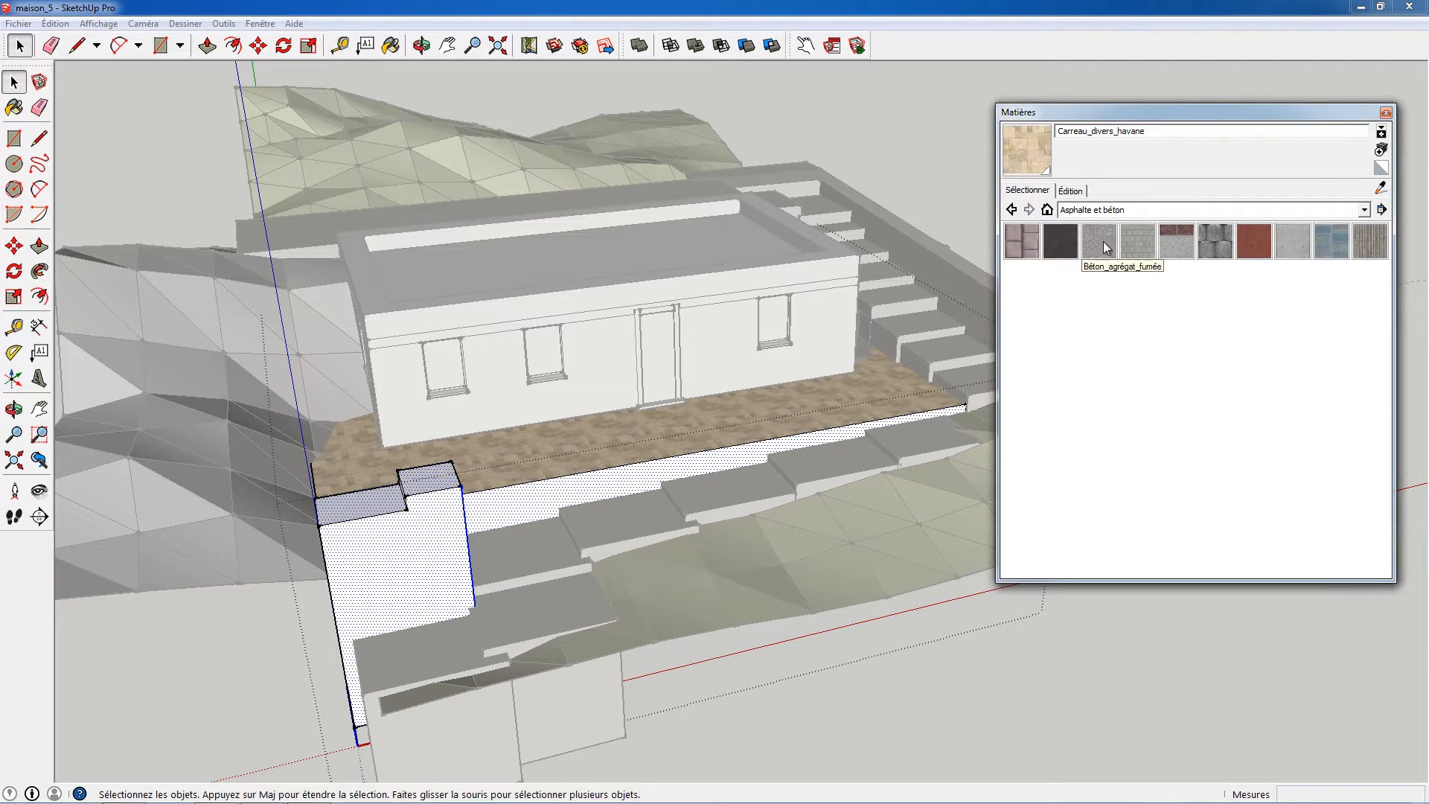
Try Asphalte_damé_brique and Asphalte_nouveau on the selected terrace walls.
left_click(1025, 255)
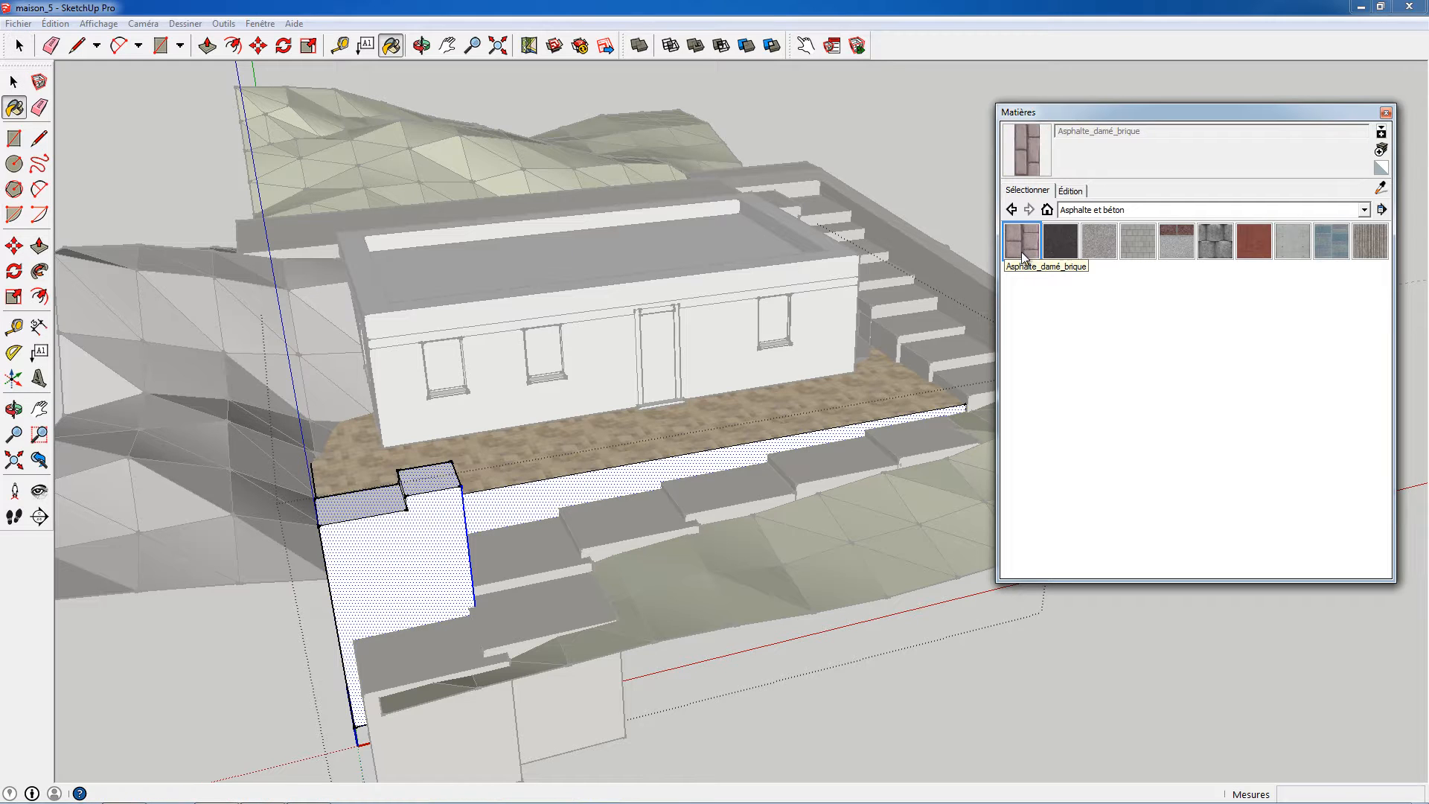
left_click(456, 529)
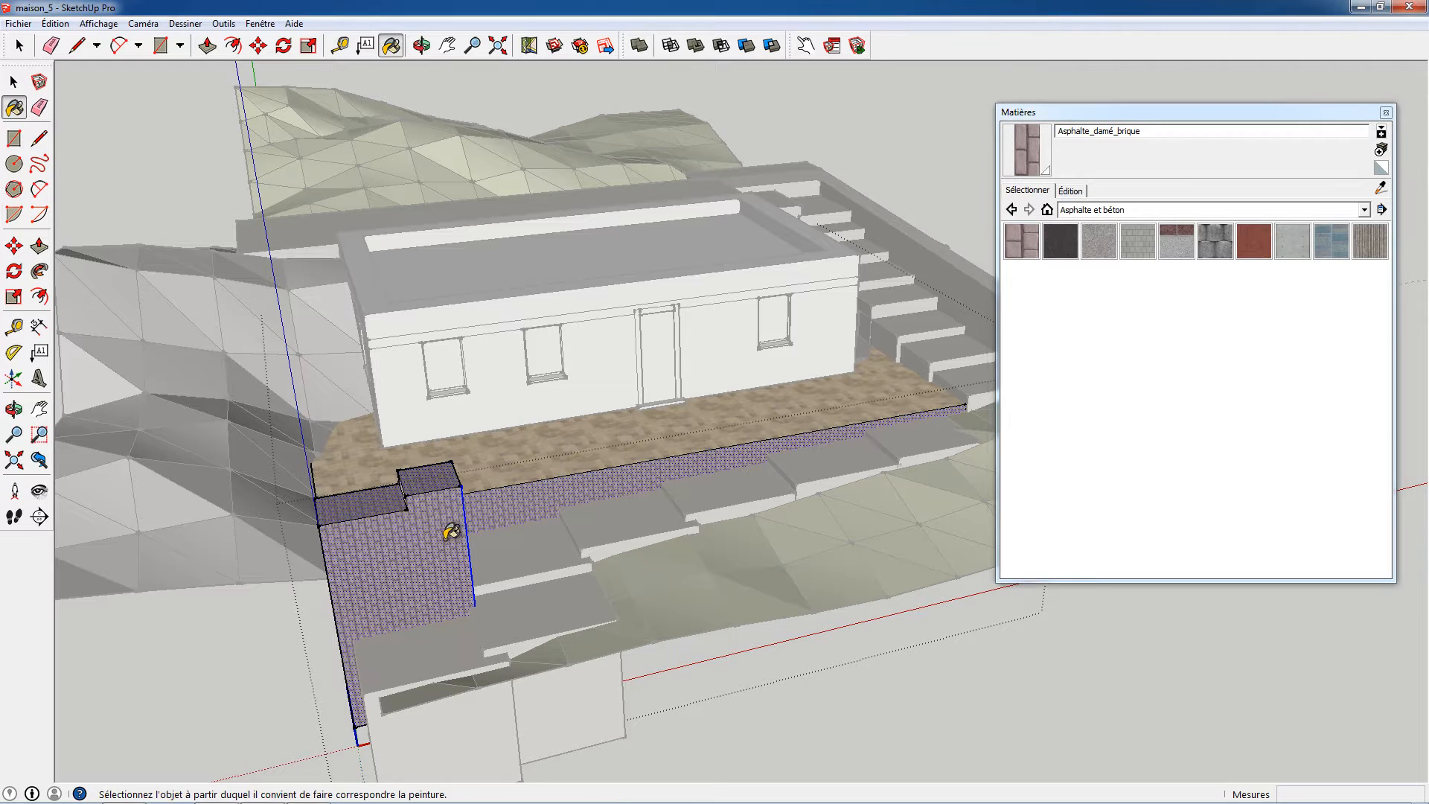
left_click(1055, 251)
left_click(568, 498)
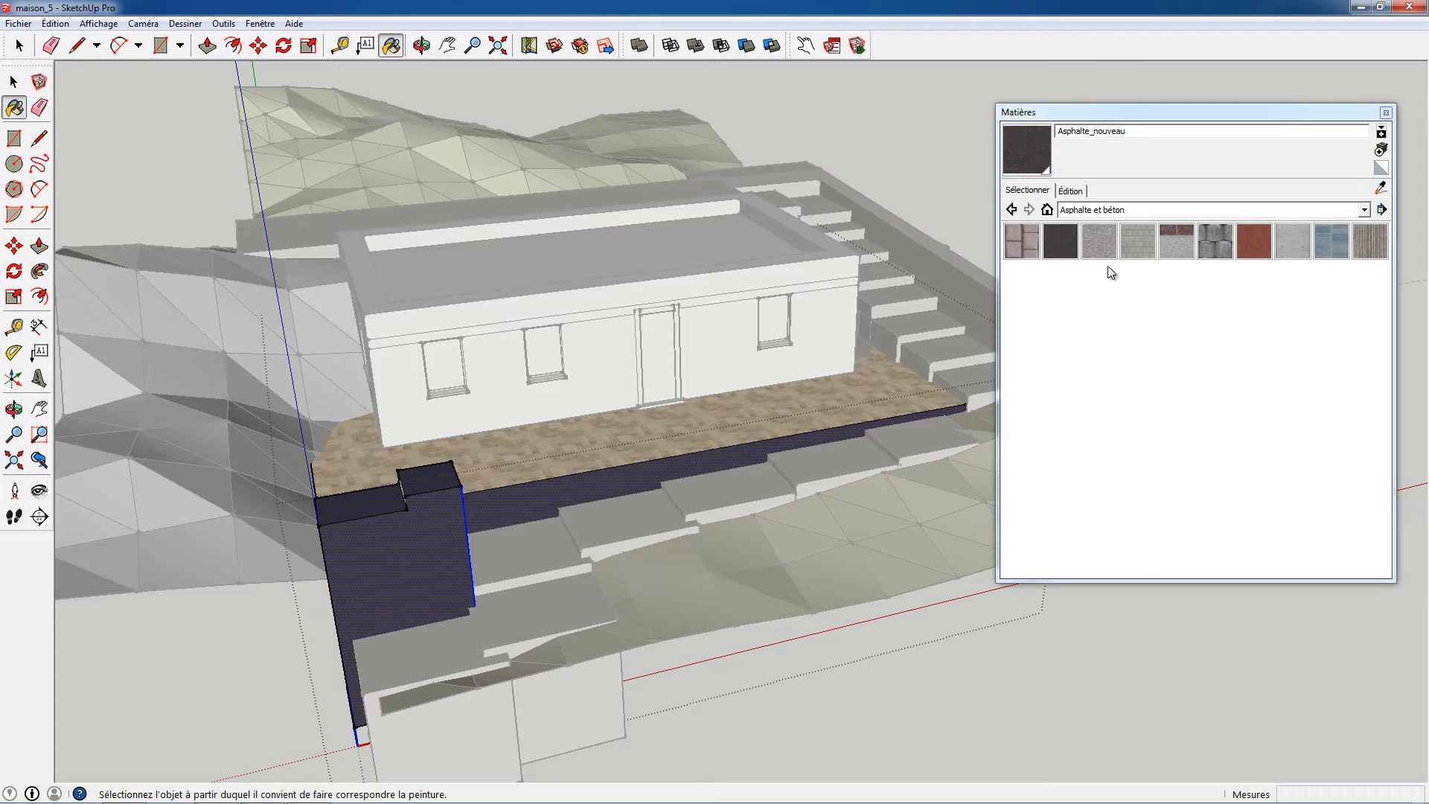
Paint the selected terrace walls with Béton_agrégat_fumée and set its texture size to 500 mm.
left_click(1101, 244)
left_click(670, 473)
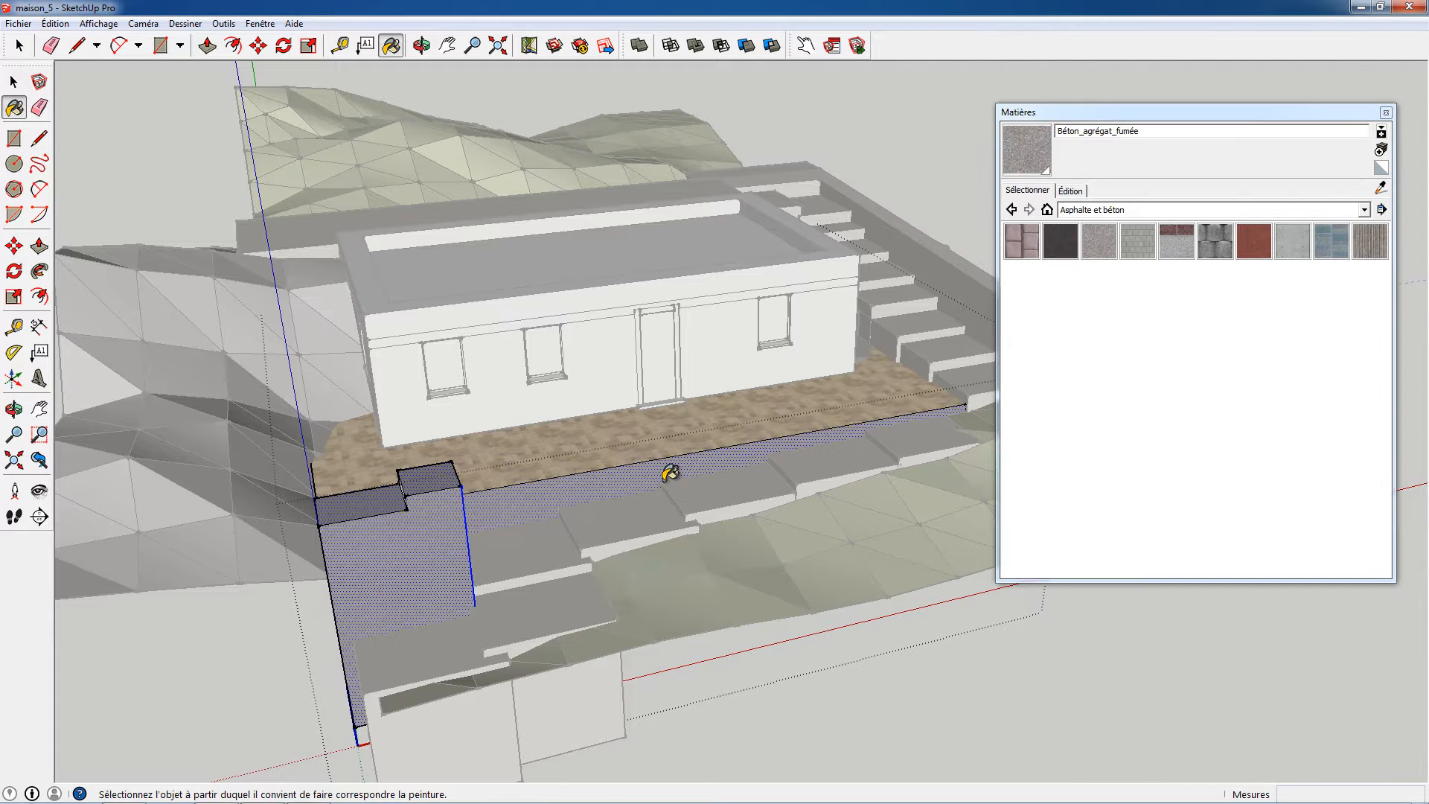
left_click(1070, 190)
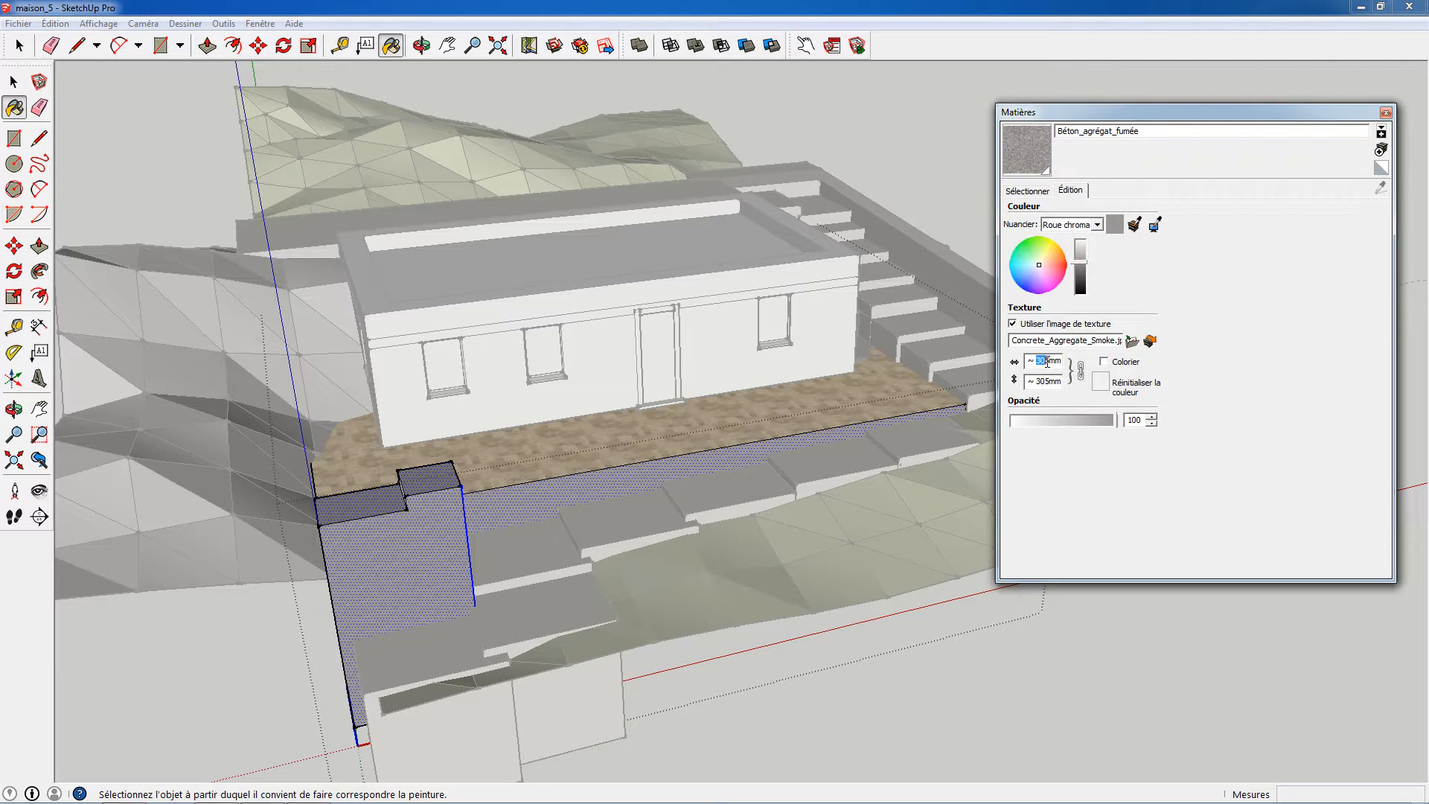
type("500")
left_click(13, 84)
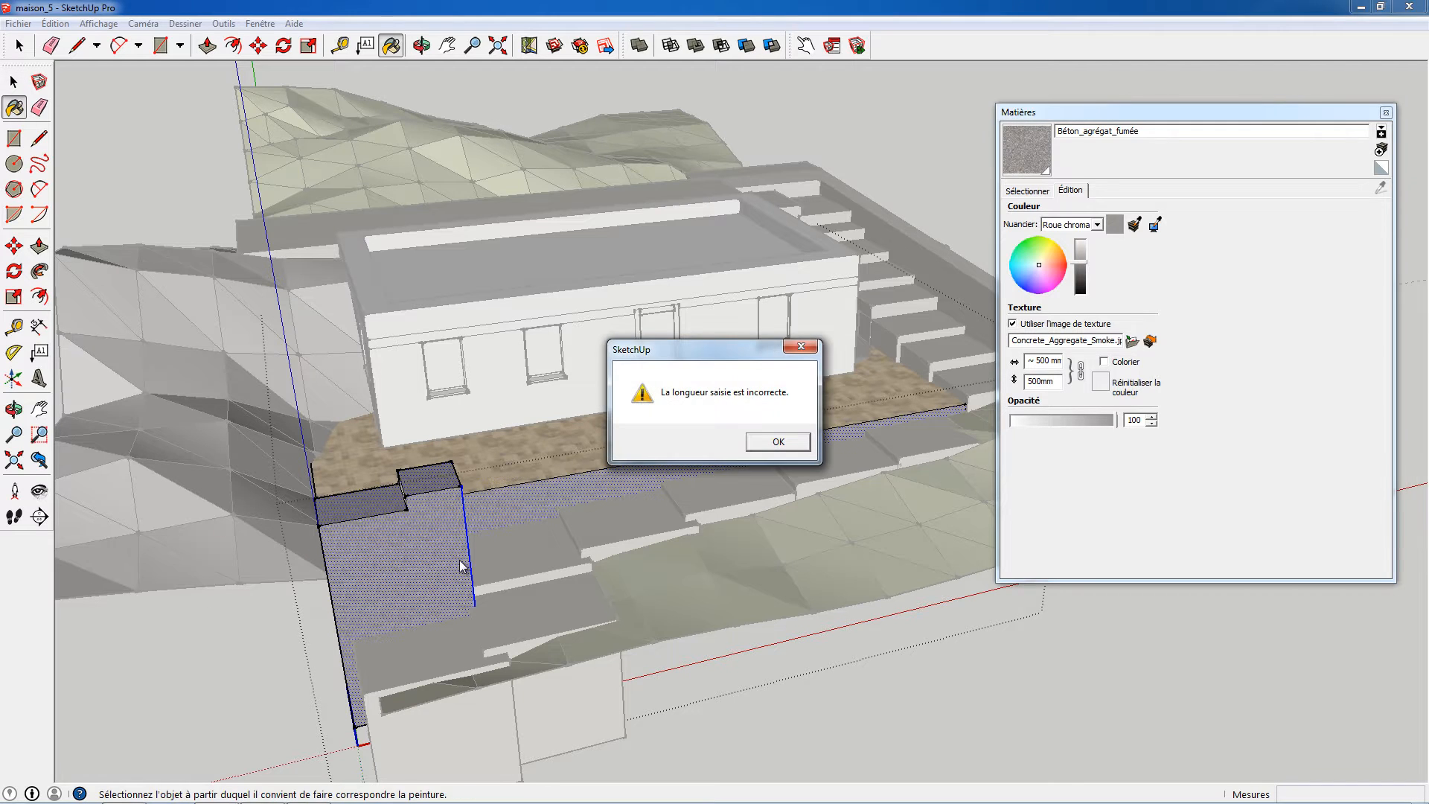
left_click(778, 443)
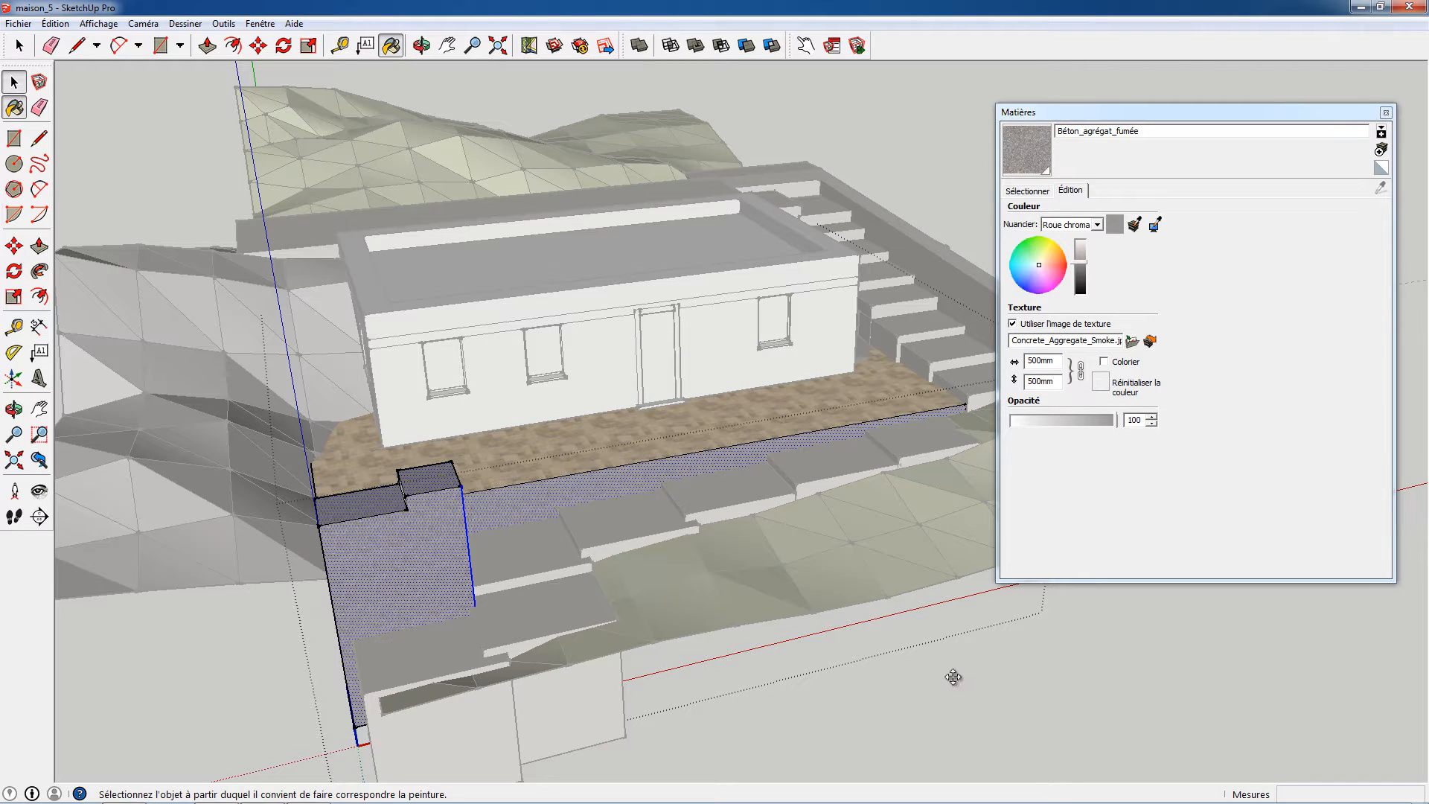
key("space")
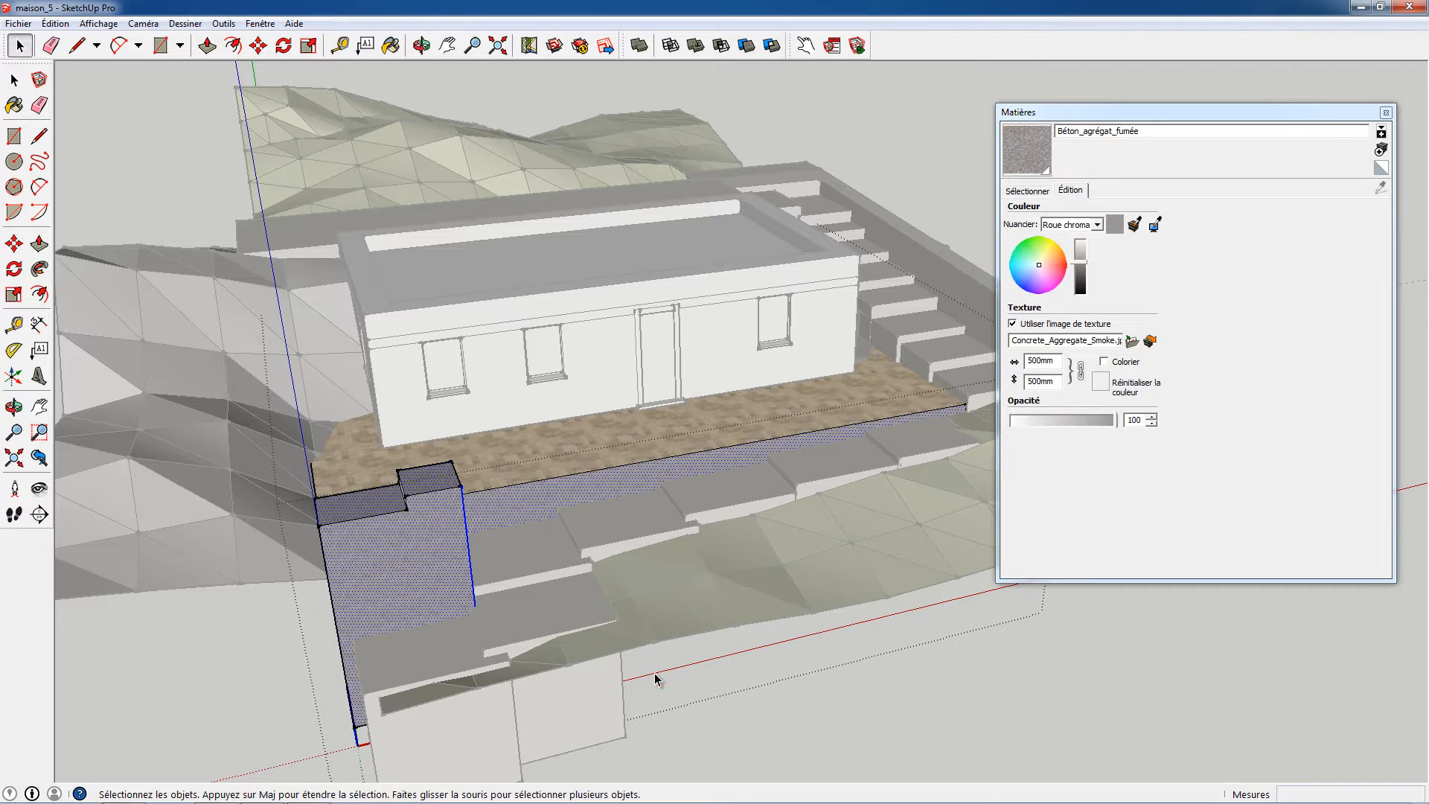
middle_click_drag(667, 725, 461, 492)
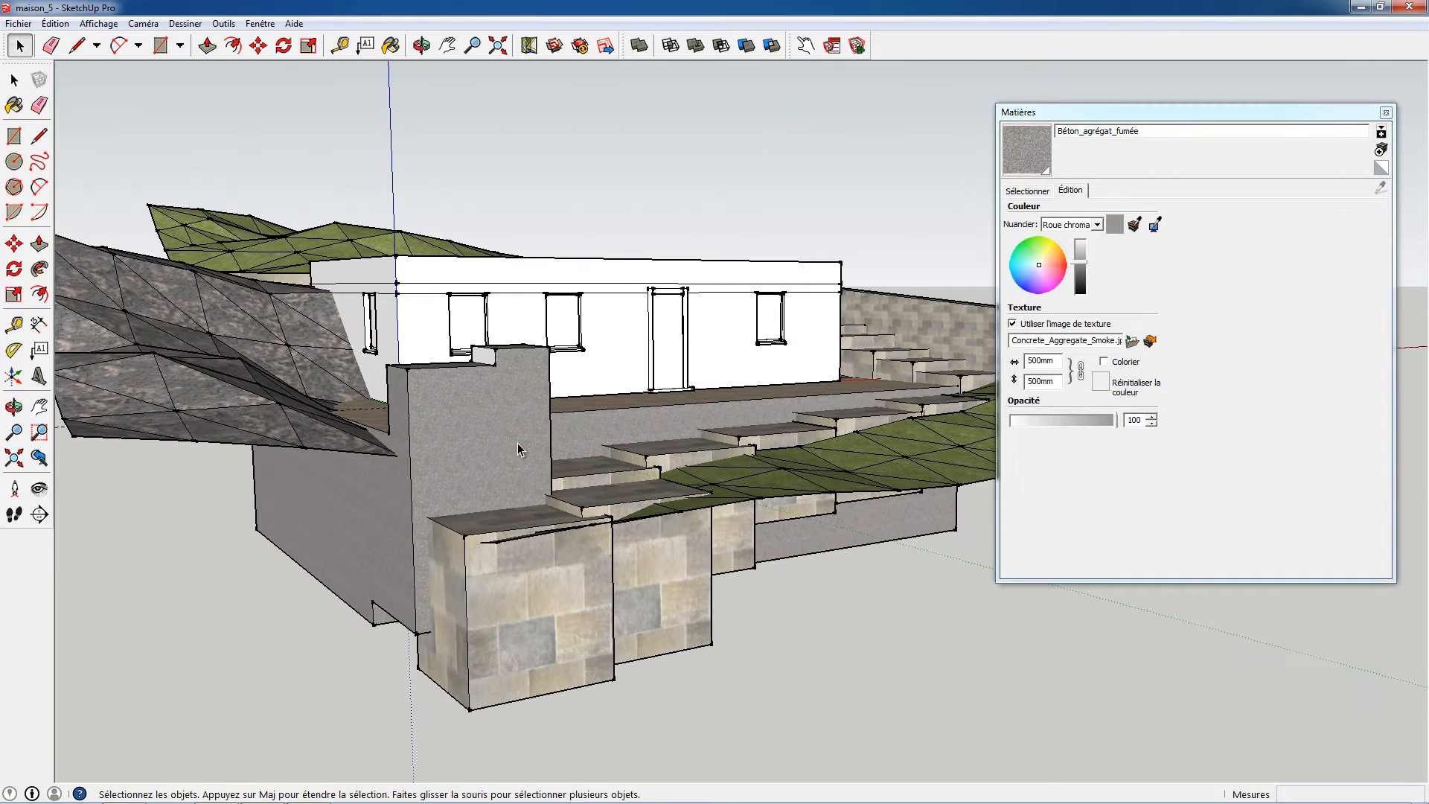
Set the Béton_agrégat_fumée texture size to 1000 mm, checking its scale on the terrace walls.
left_click_drag(1031, 359, 1014, 366)
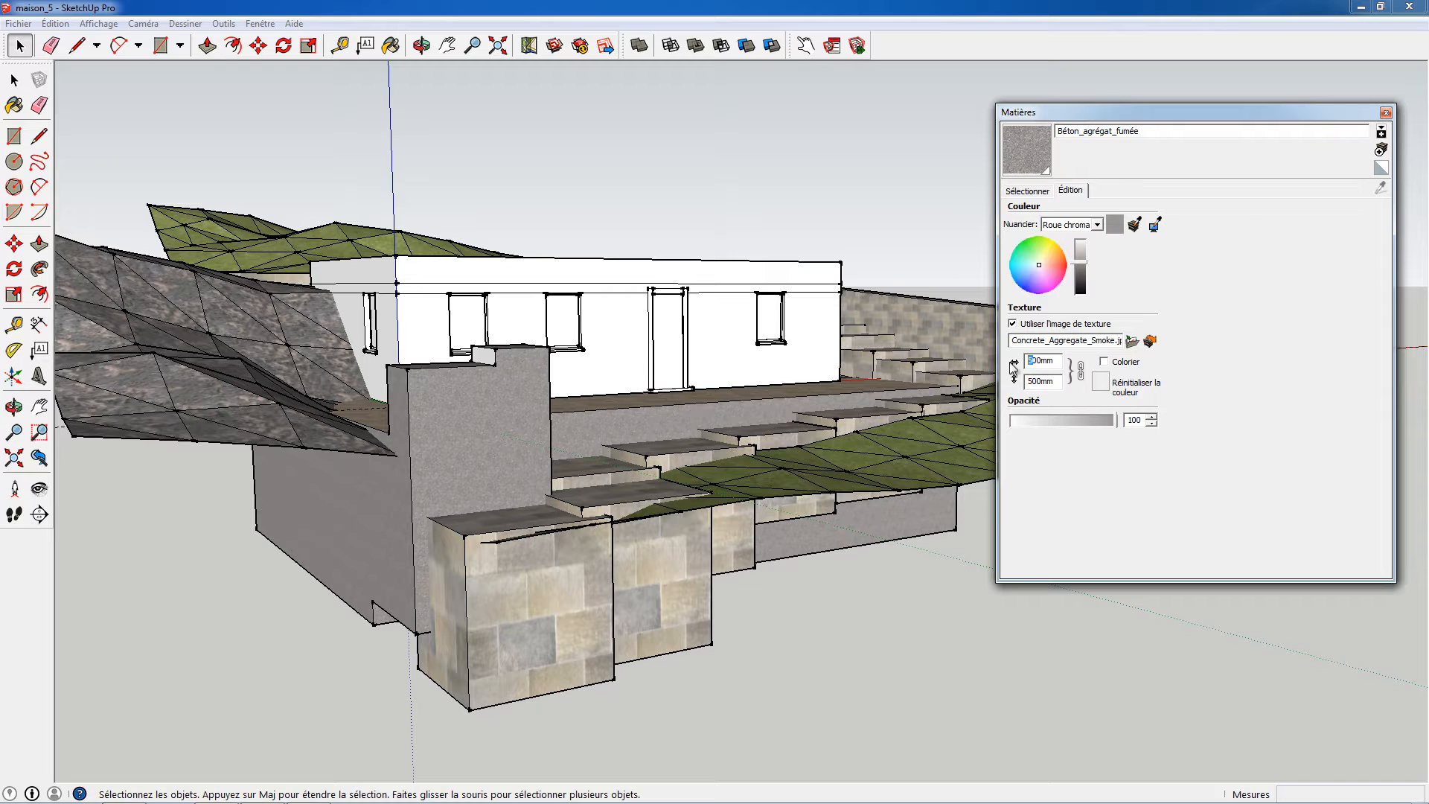
type("100")
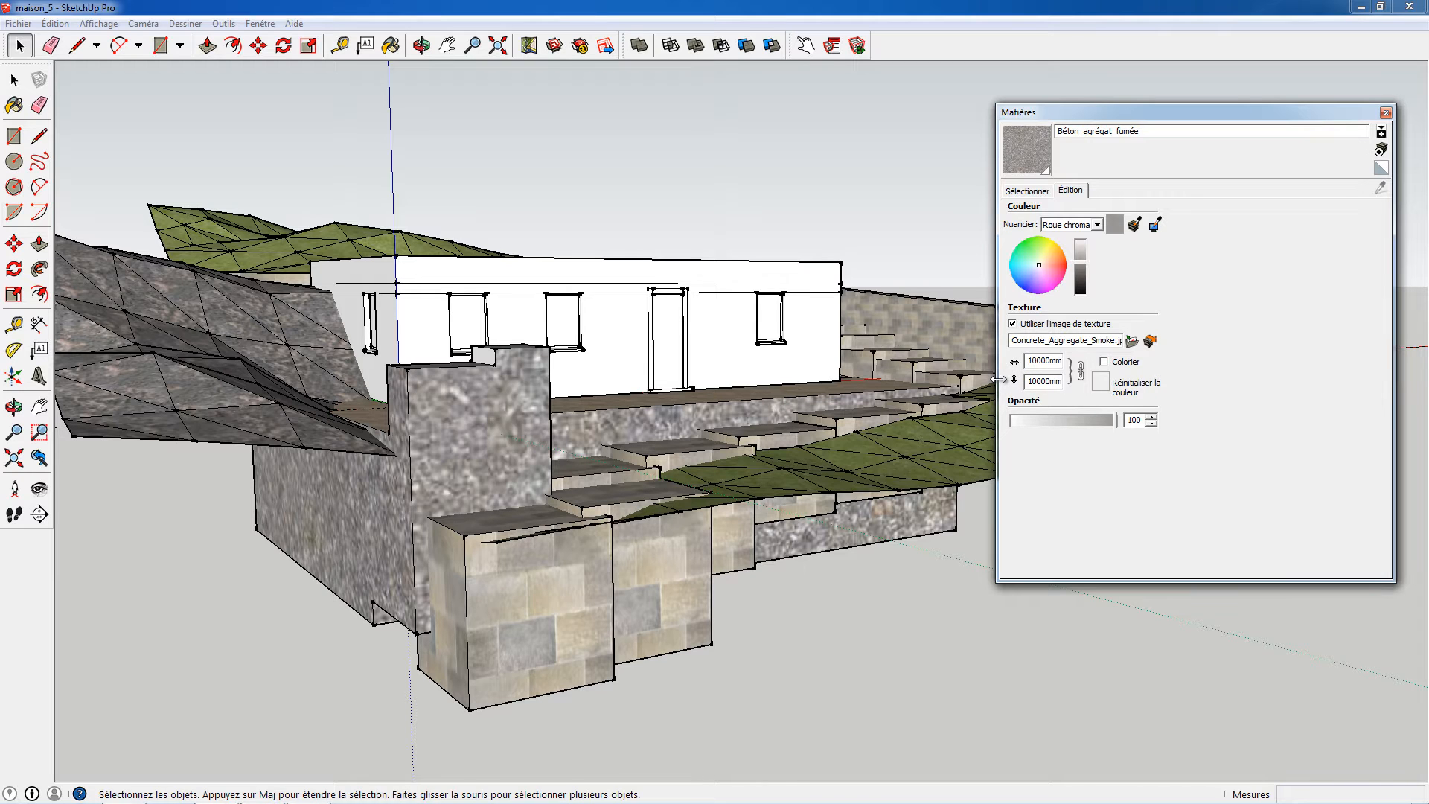
key("BackSpace")
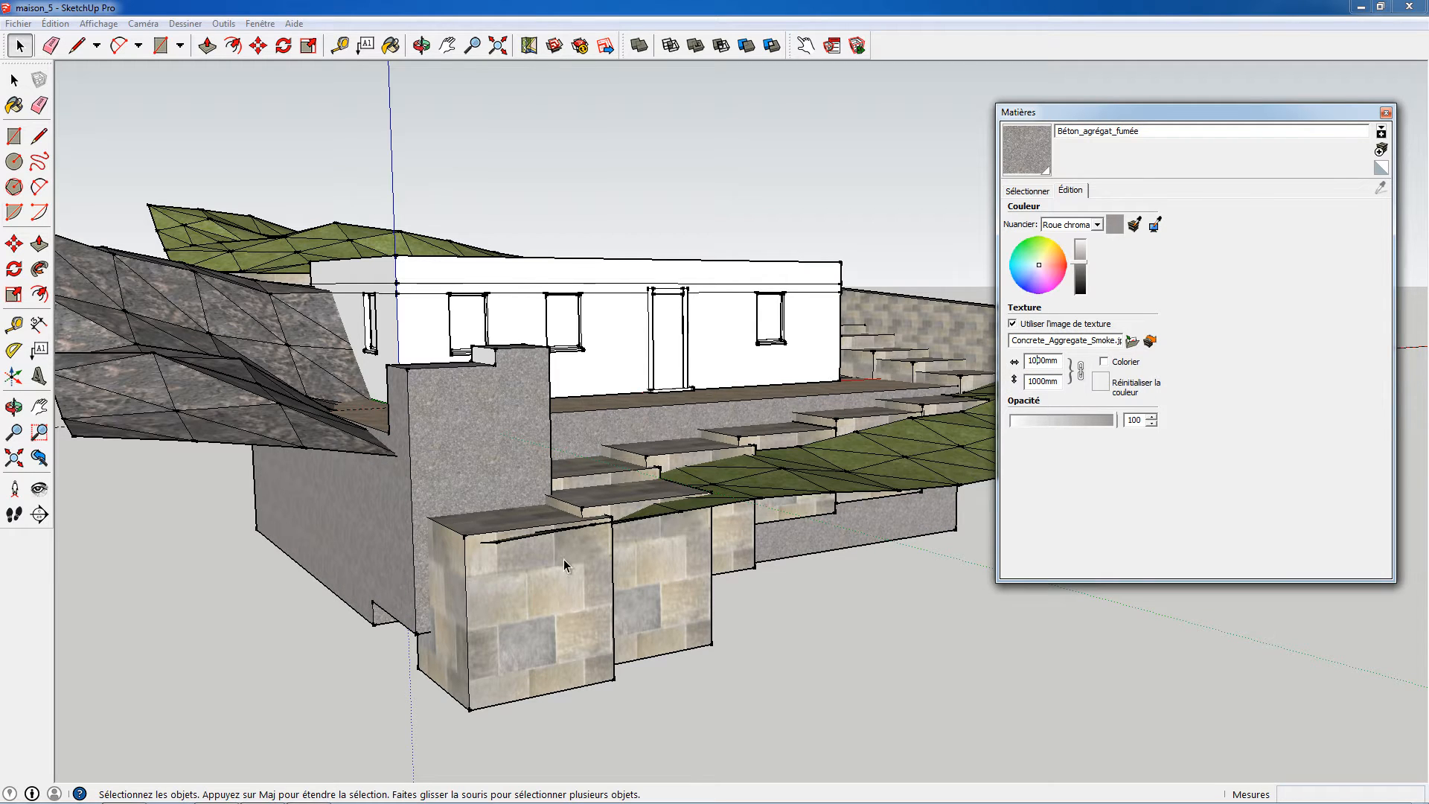
middle_click_drag(564, 560, 297, 528)
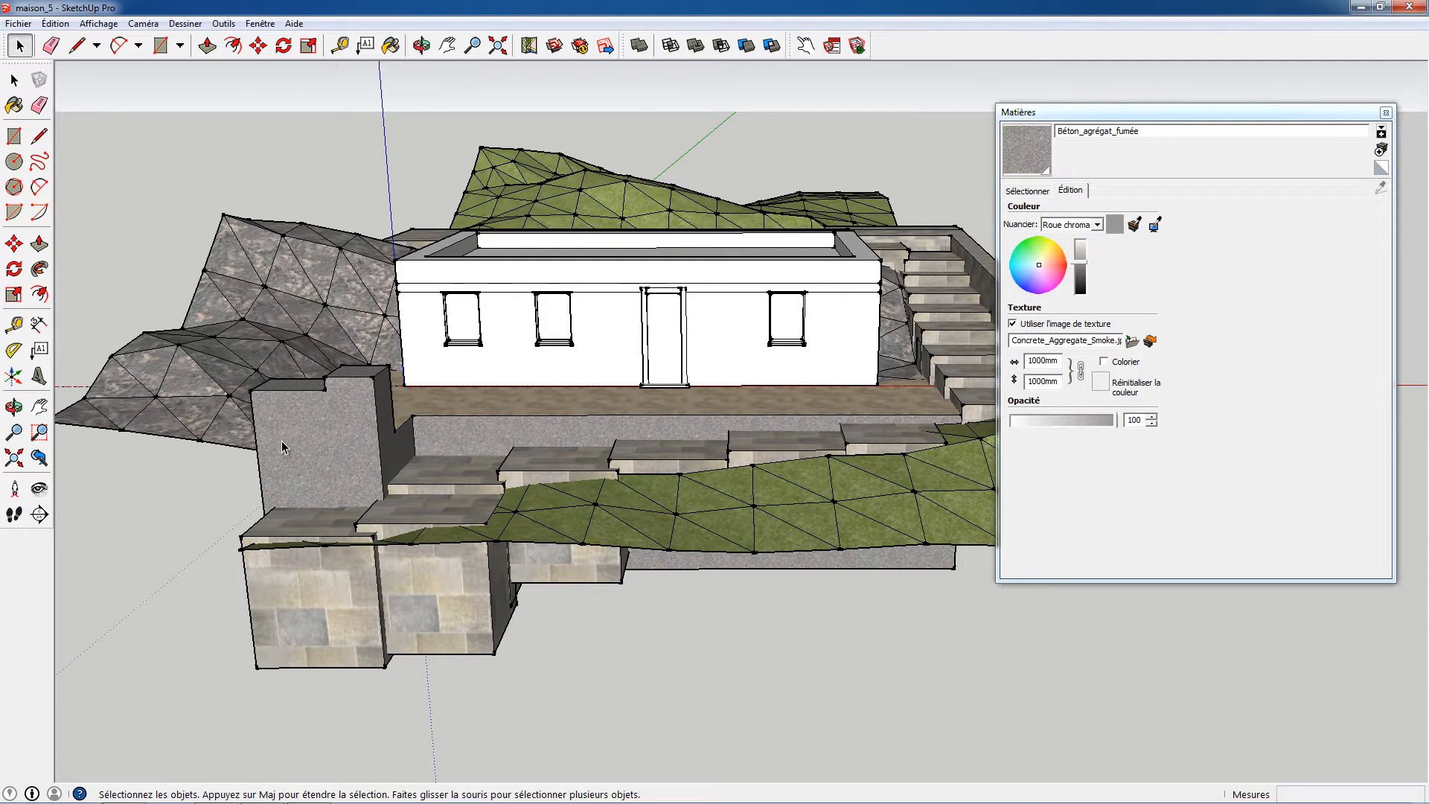
middle_click_drag(340, 412, 777, 435)
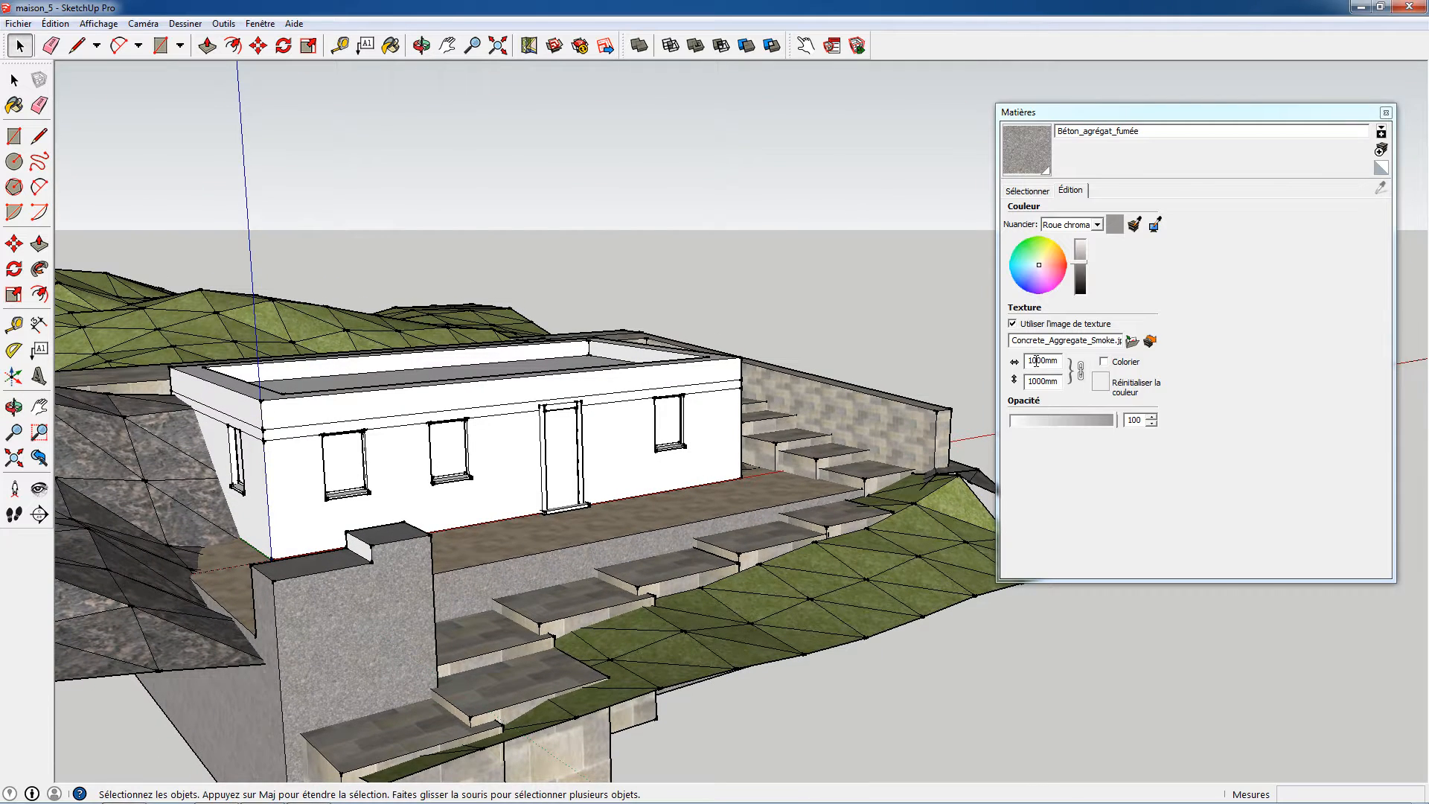
left_click_drag(1036, 361, 1027, 362)
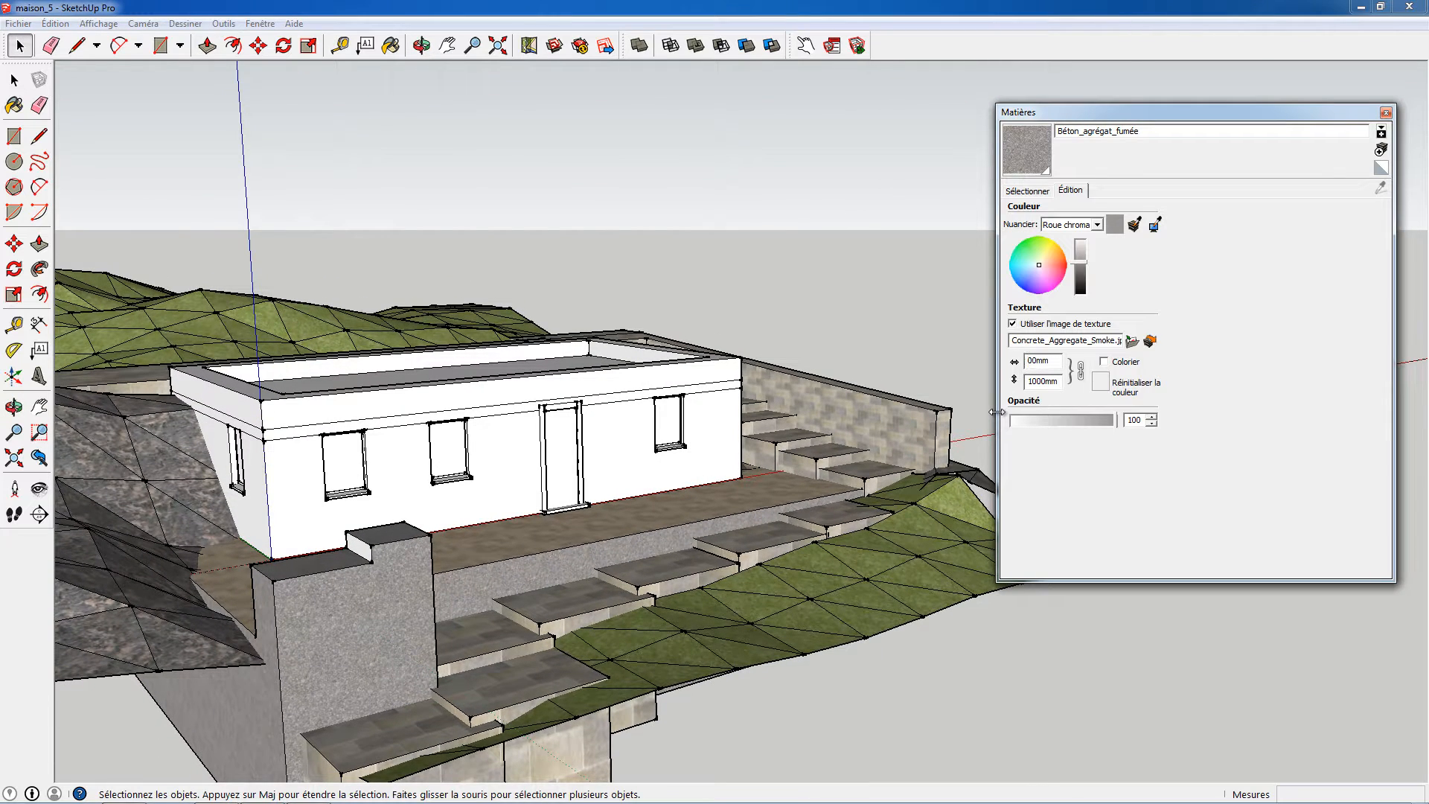
type("3")
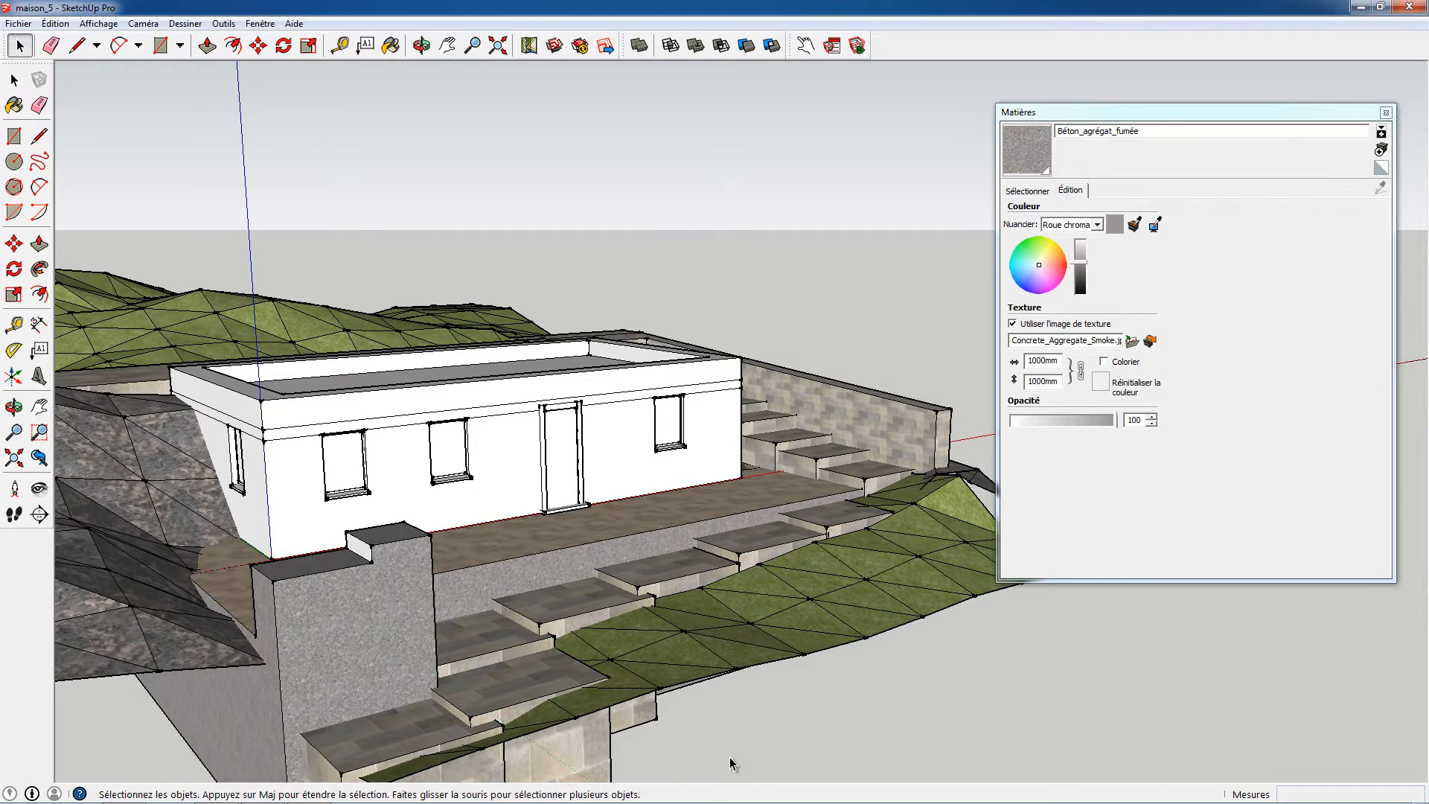
Open the house group for editing and select all of its connected geometry.
middle_click_drag(713, 540, 574, 554)
left_click(567, 499)
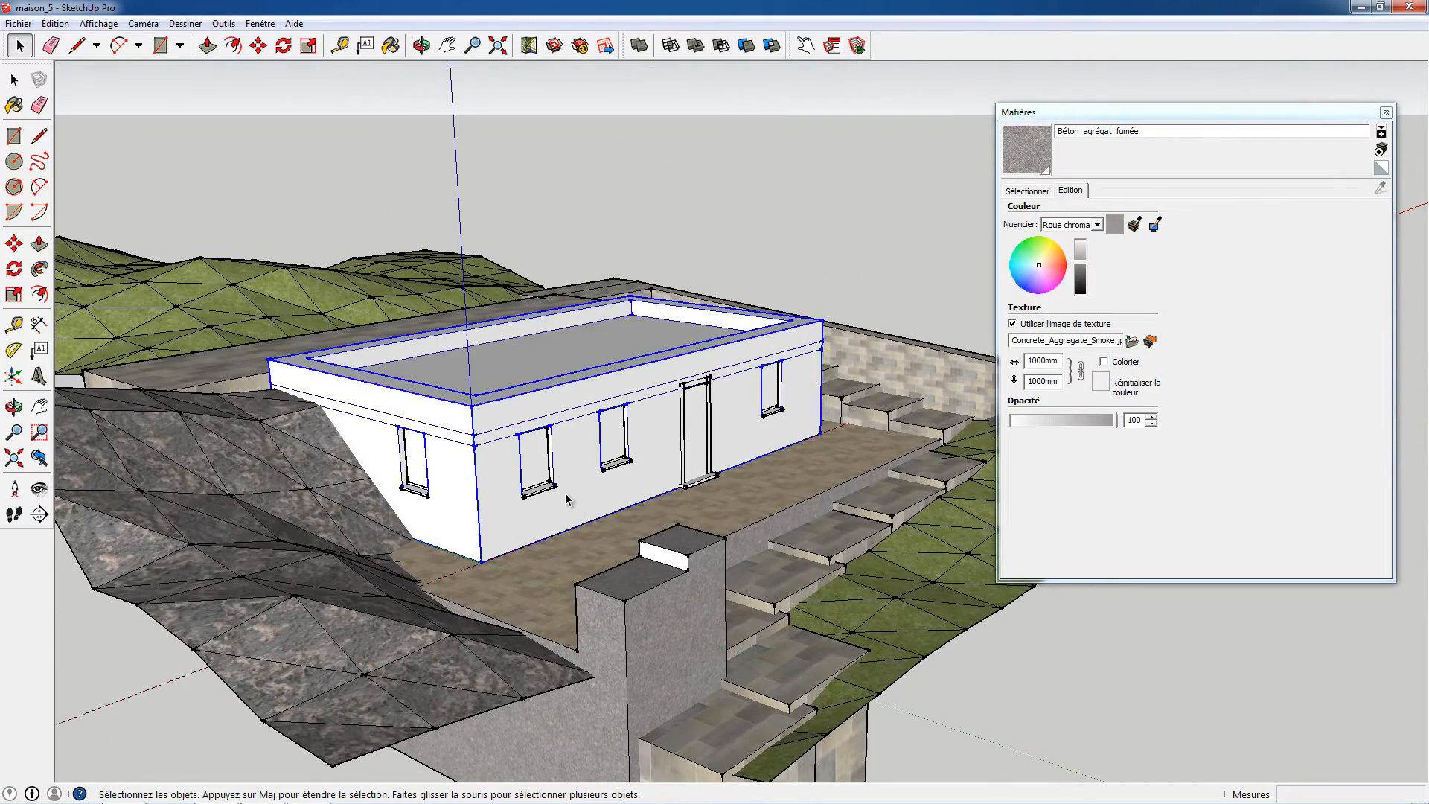
double_click(573, 506)
triple_click(516, 513)
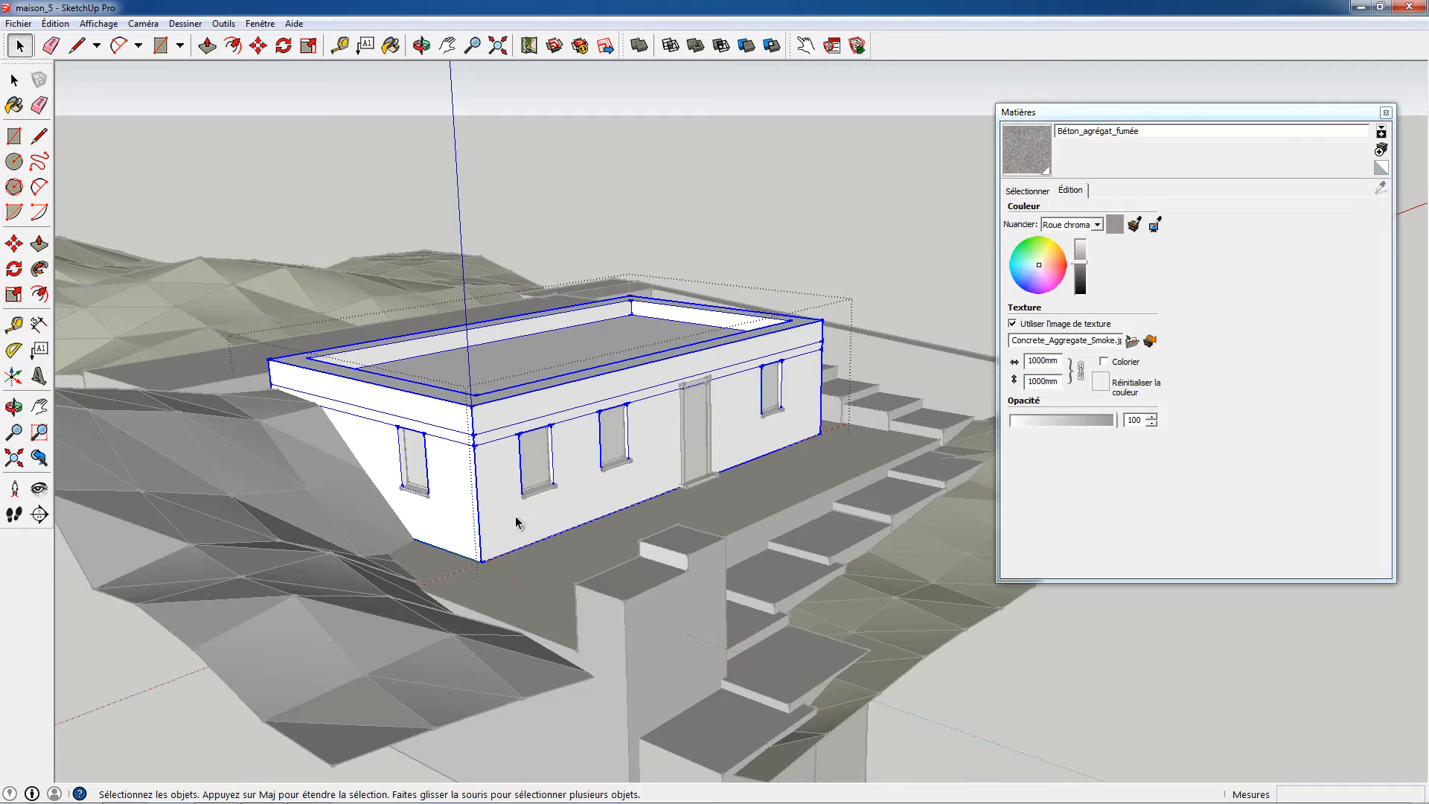
middle_click_drag(515, 514, 490, 492)
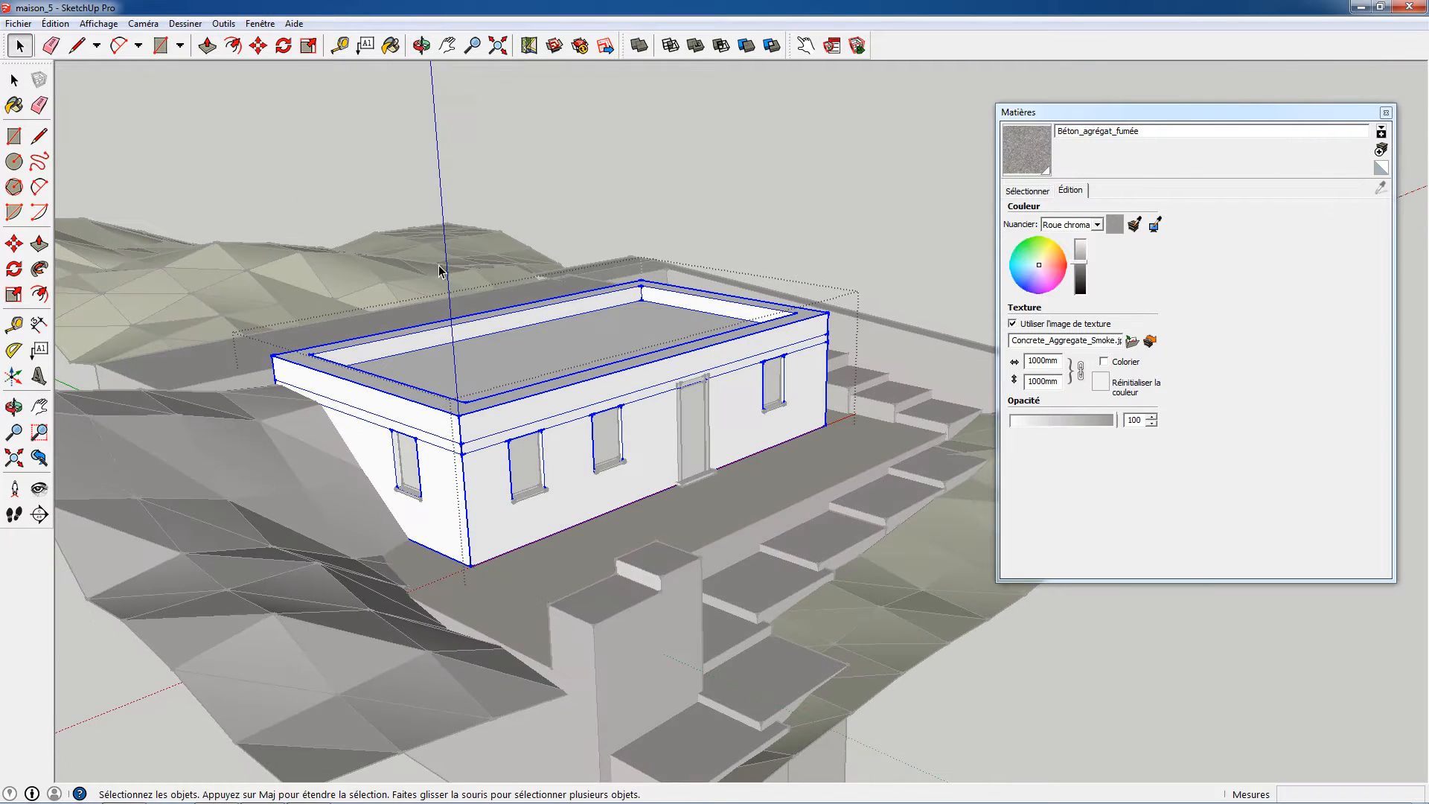
Show the model's layers and make maison the active layer.
left_click(260, 23)
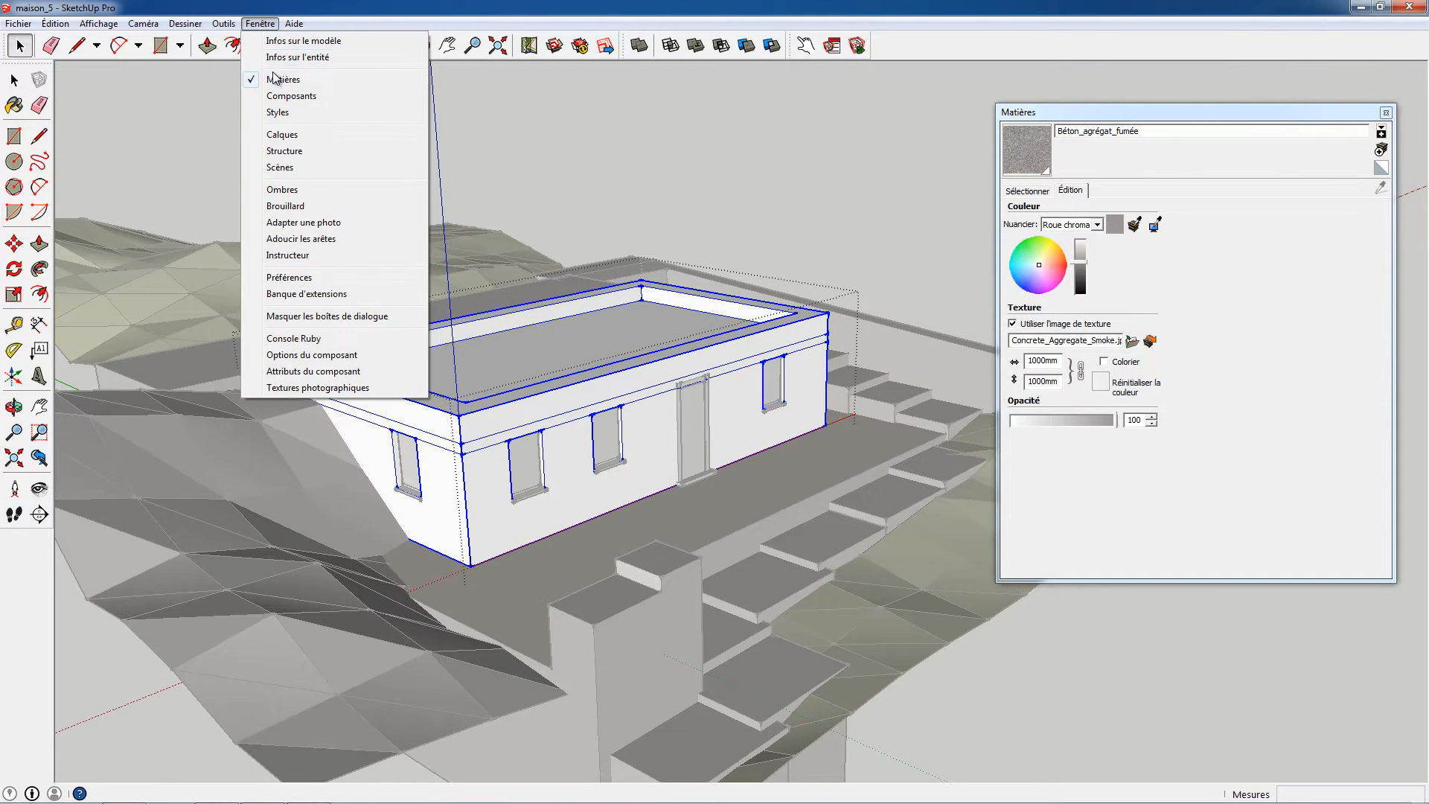
left_click(294, 136)
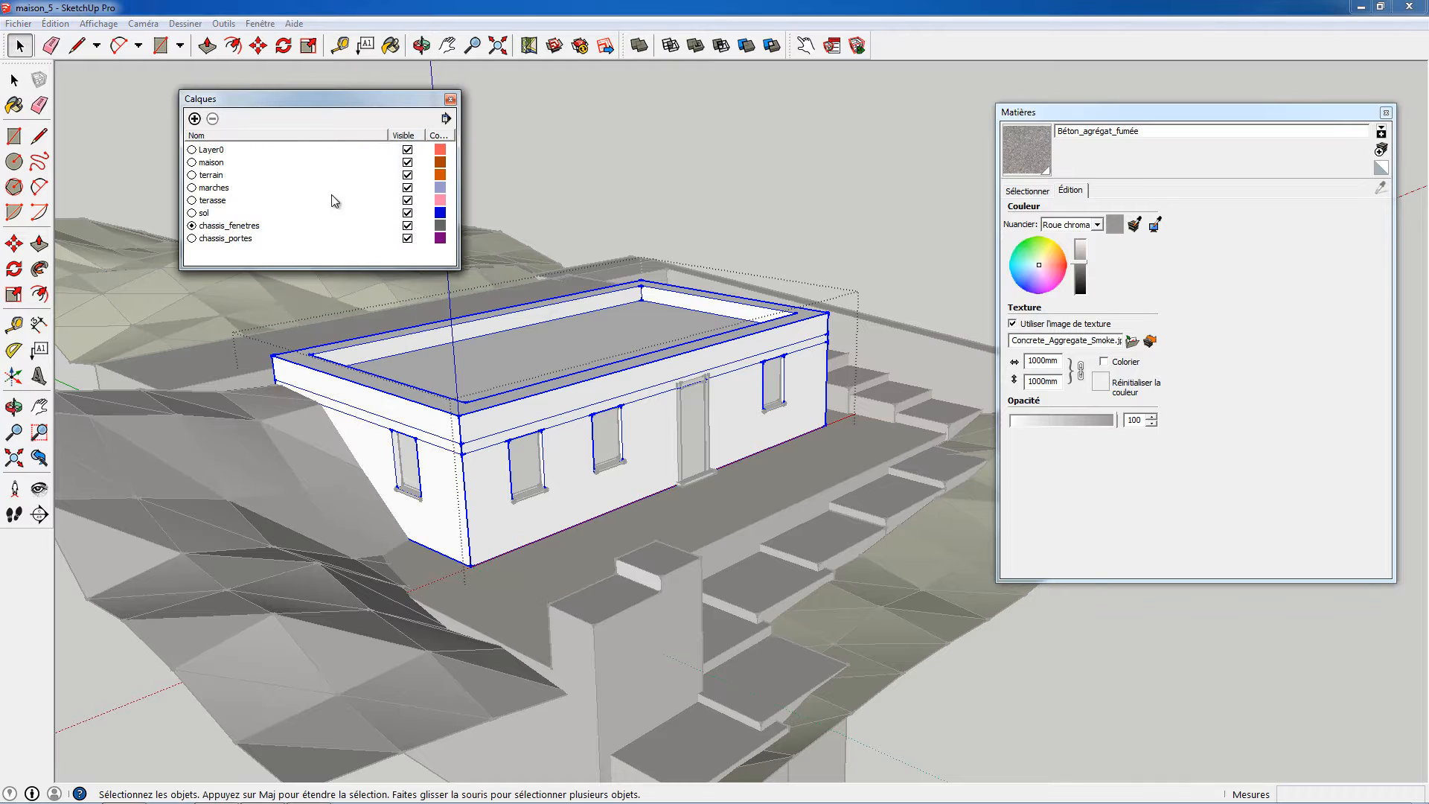
left_click(192, 162)
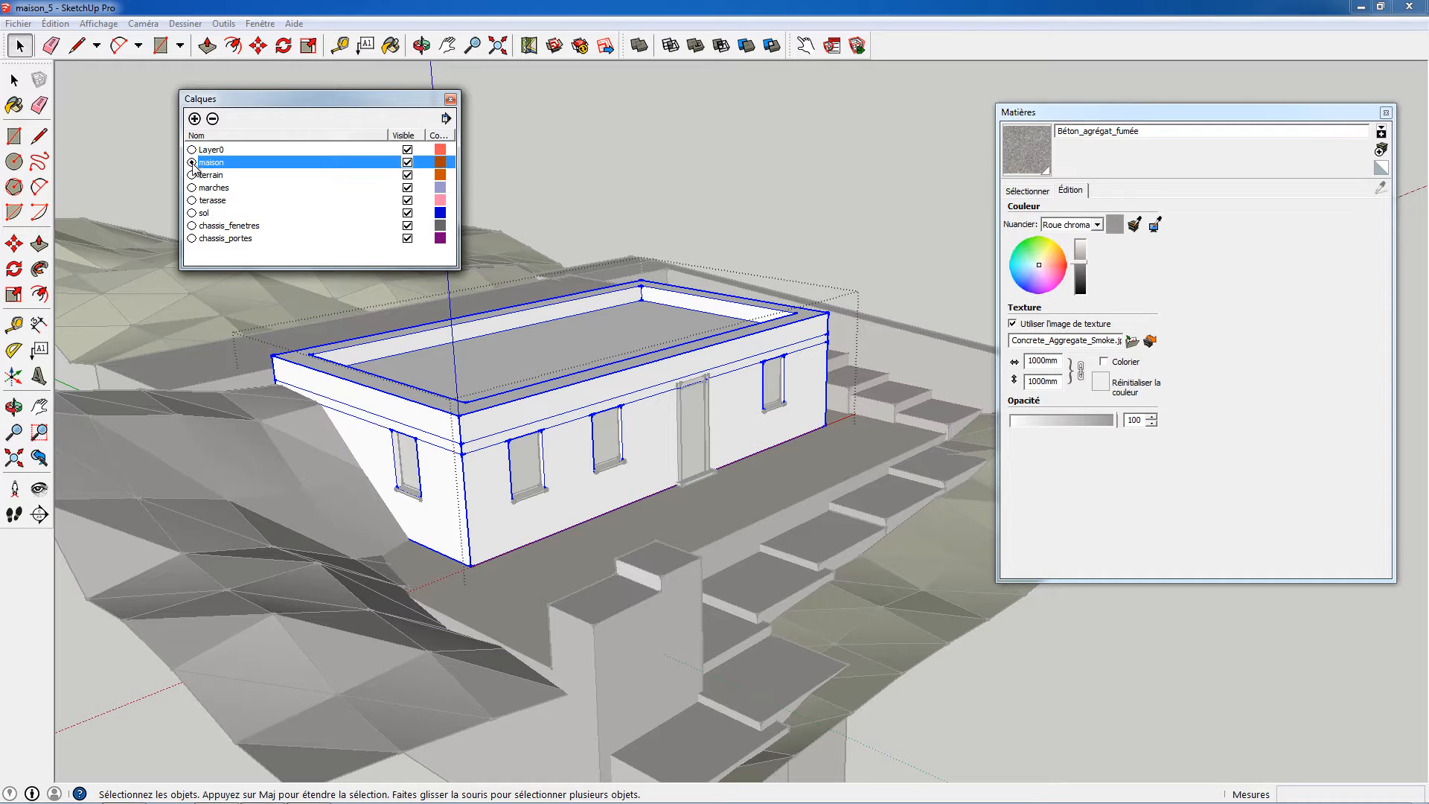
Hide the Layer0, terrain, marches and terasse layers so only the house and its frames are displayed.
left_click(407, 150)
left_click(407, 175)
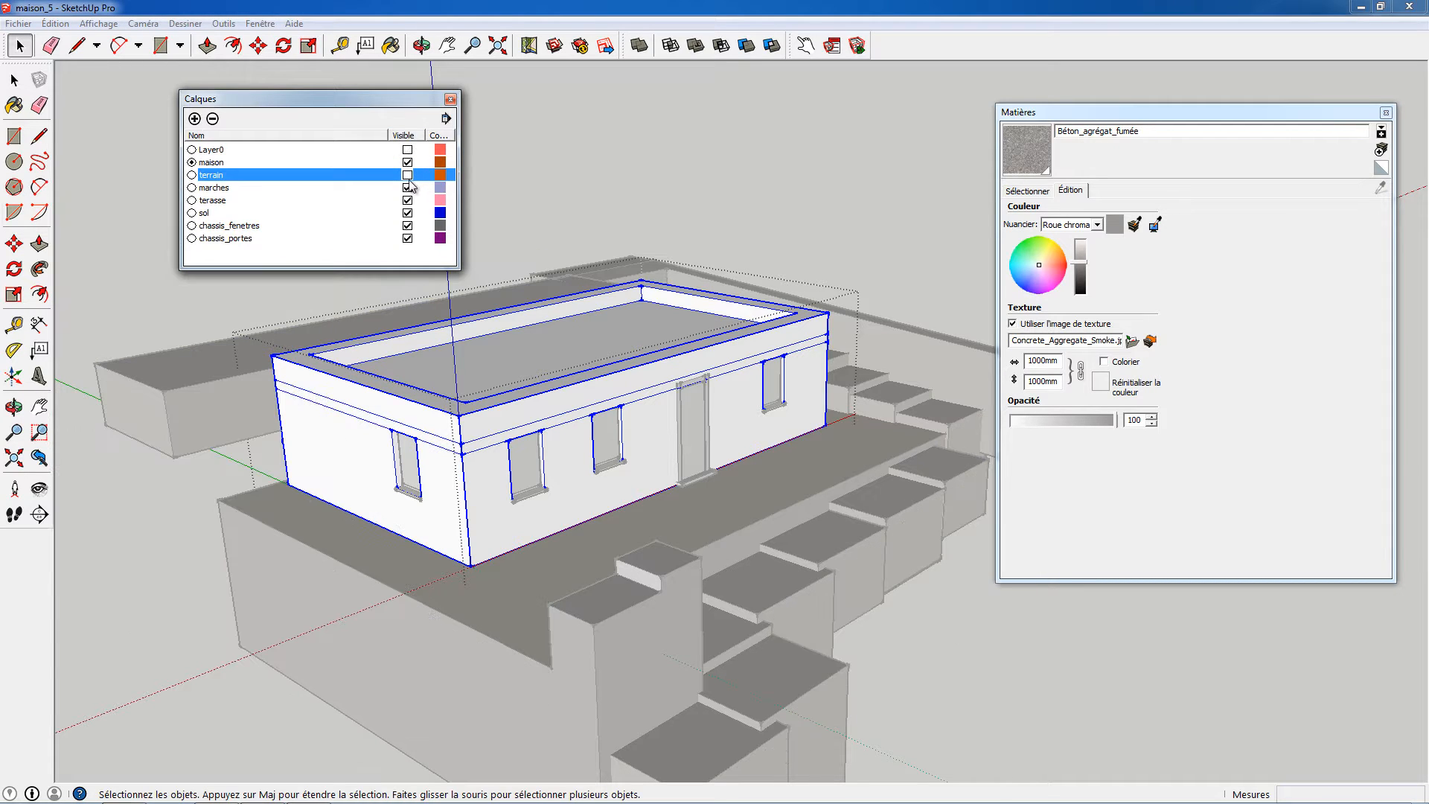
left_click(407, 187)
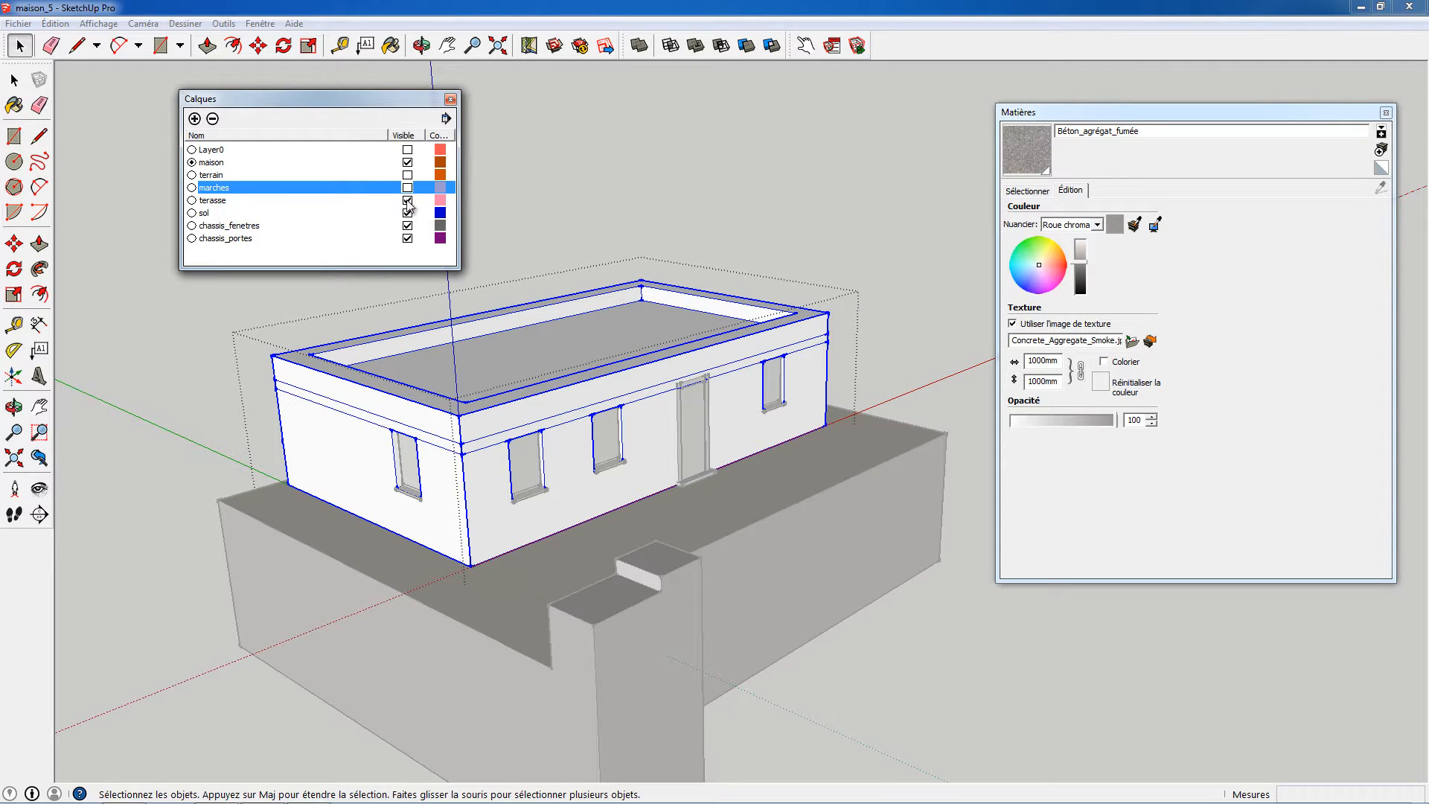
left_click(407, 200)
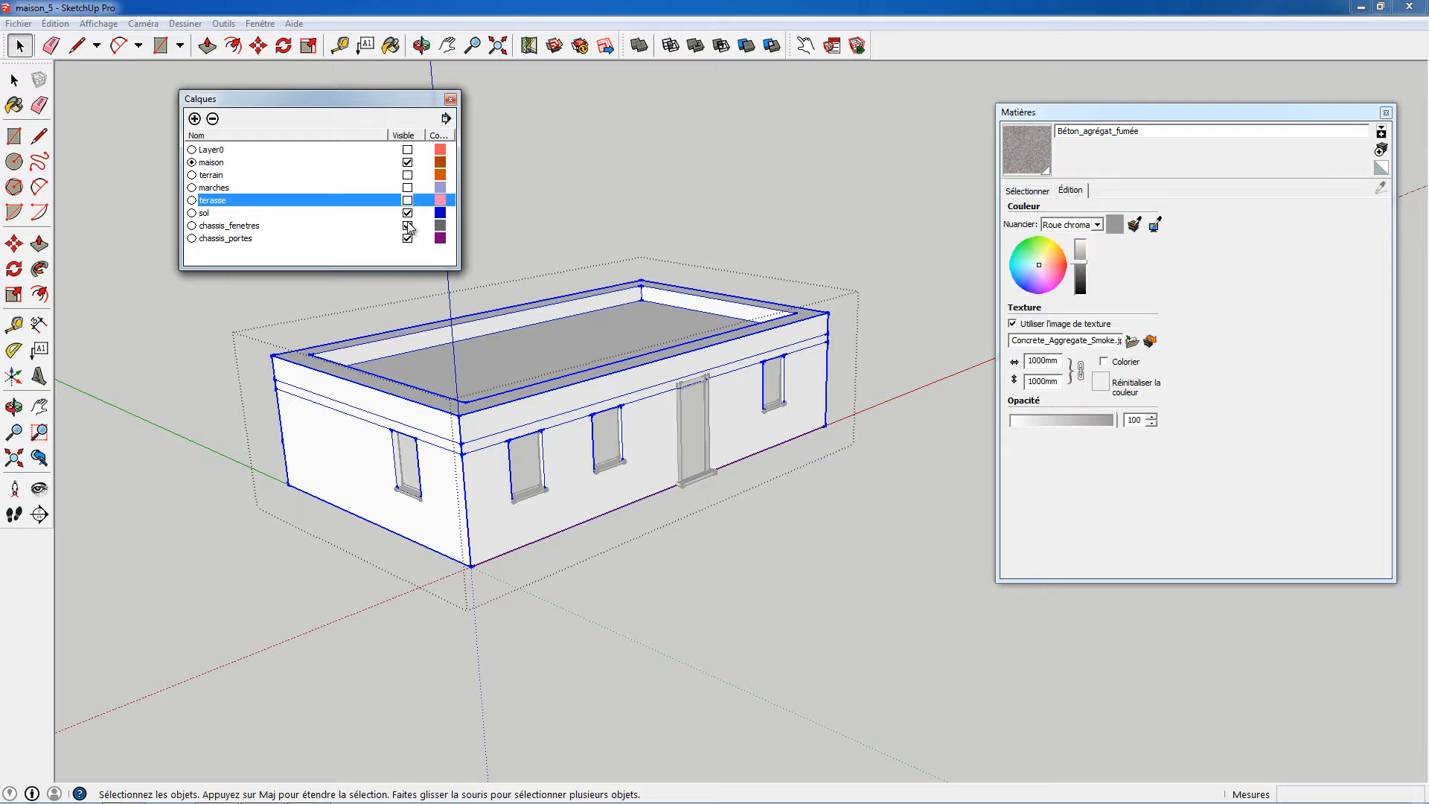
left_click(223, 214)
left_click(231, 226)
left_click(243, 238)
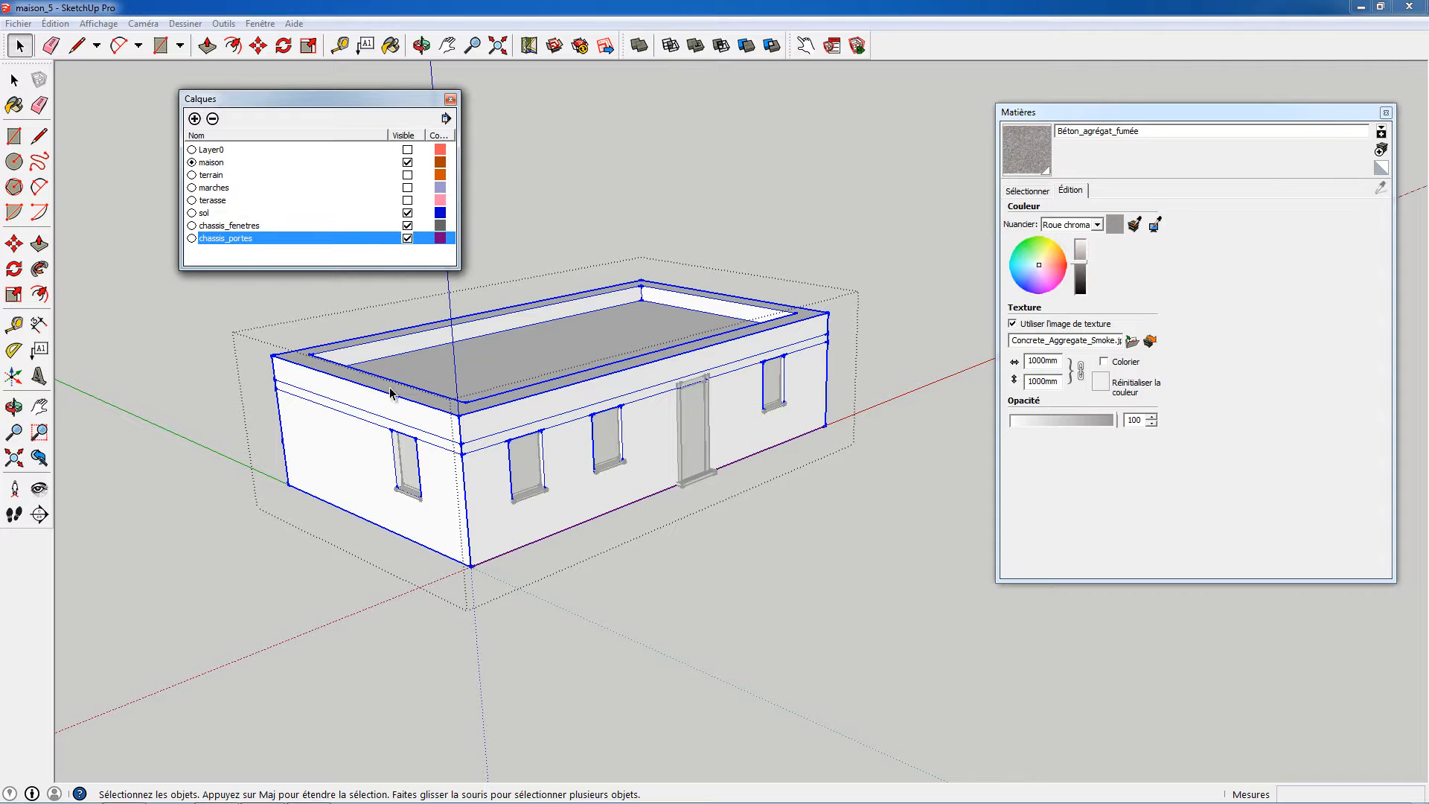
Examine the front facade, its door frame and its window frames from several angles and distances.
middle_click_drag(762, 422, 449, 359)
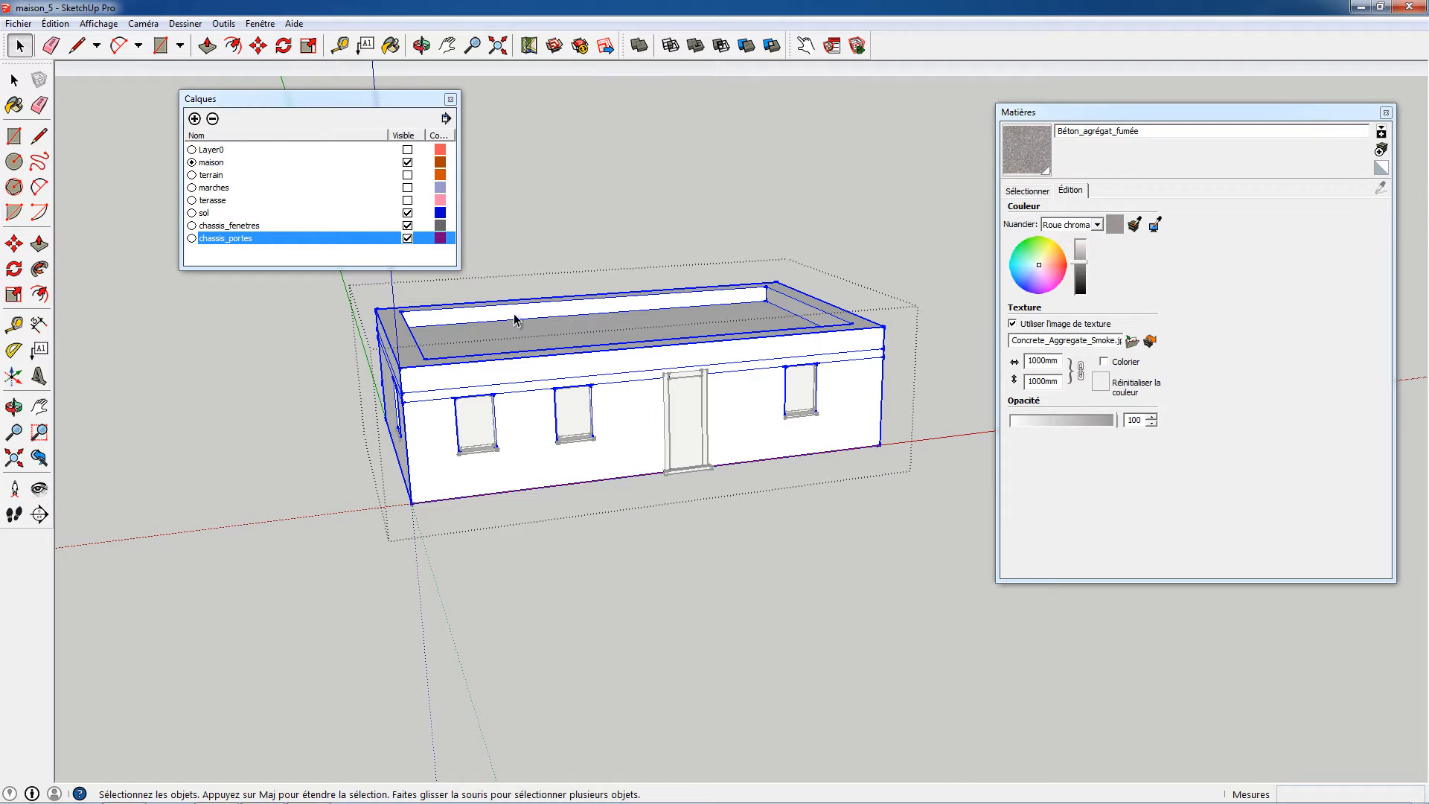
double_click(691, 443)
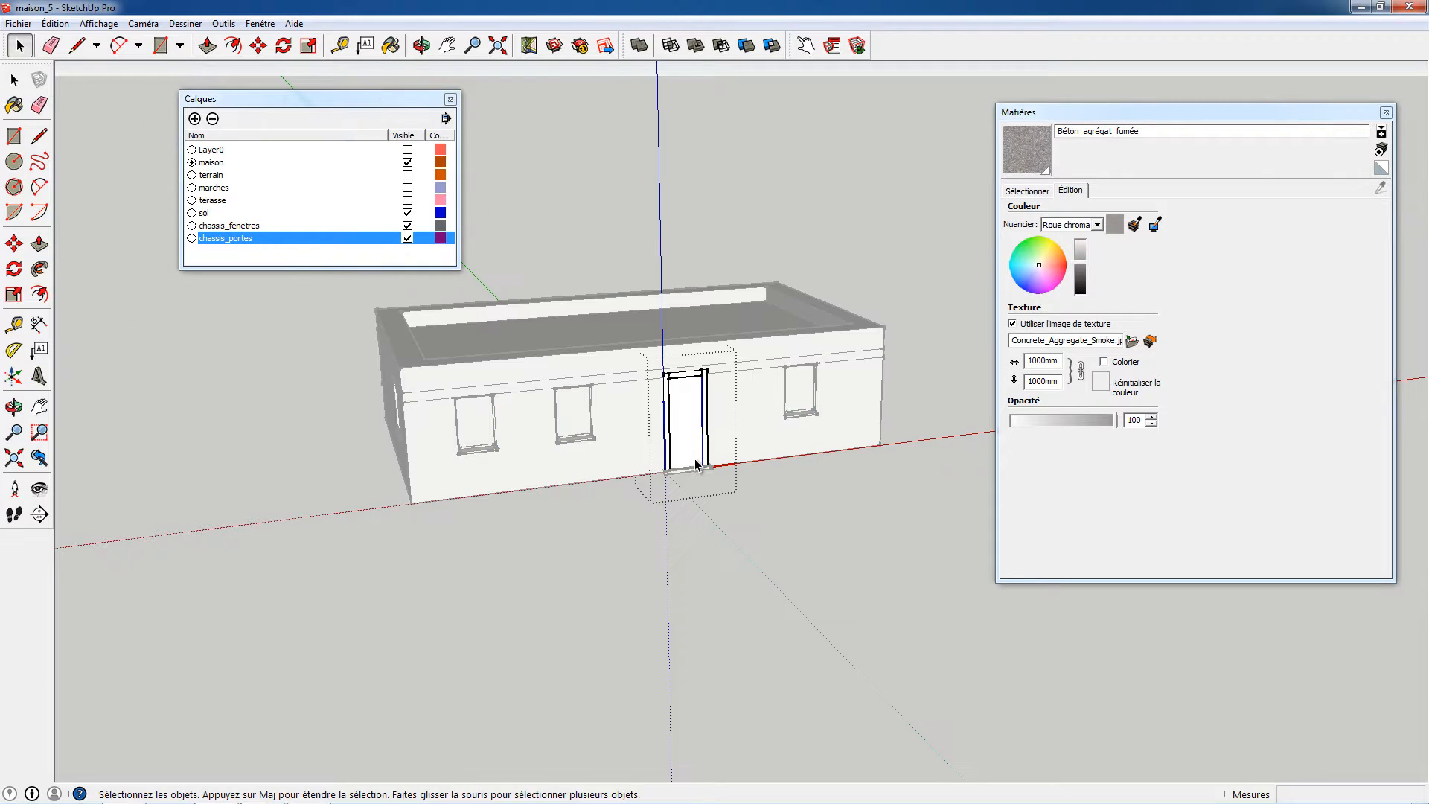
left_click(687, 506)
left_click(694, 454)
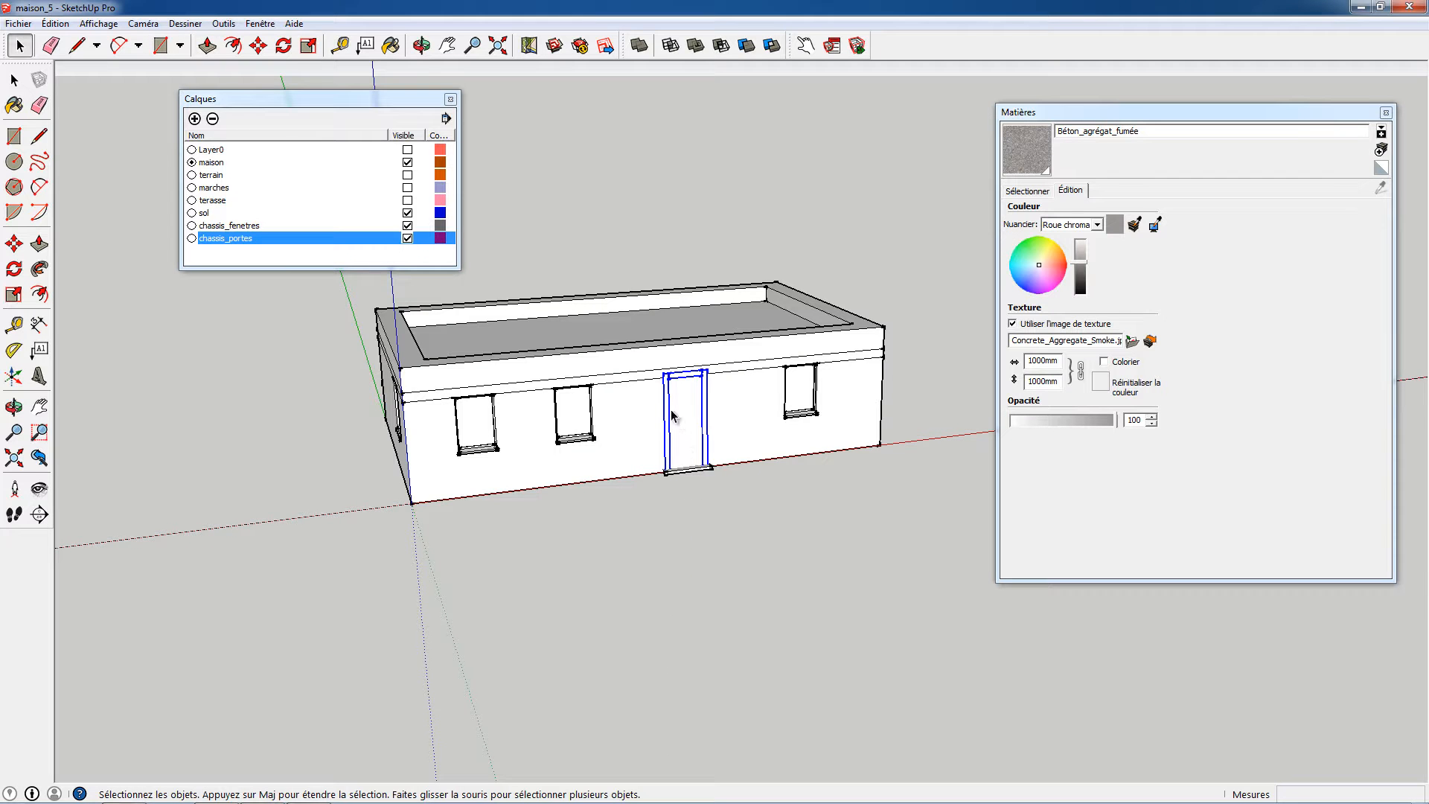
scroll(683, 426, "up", 3)
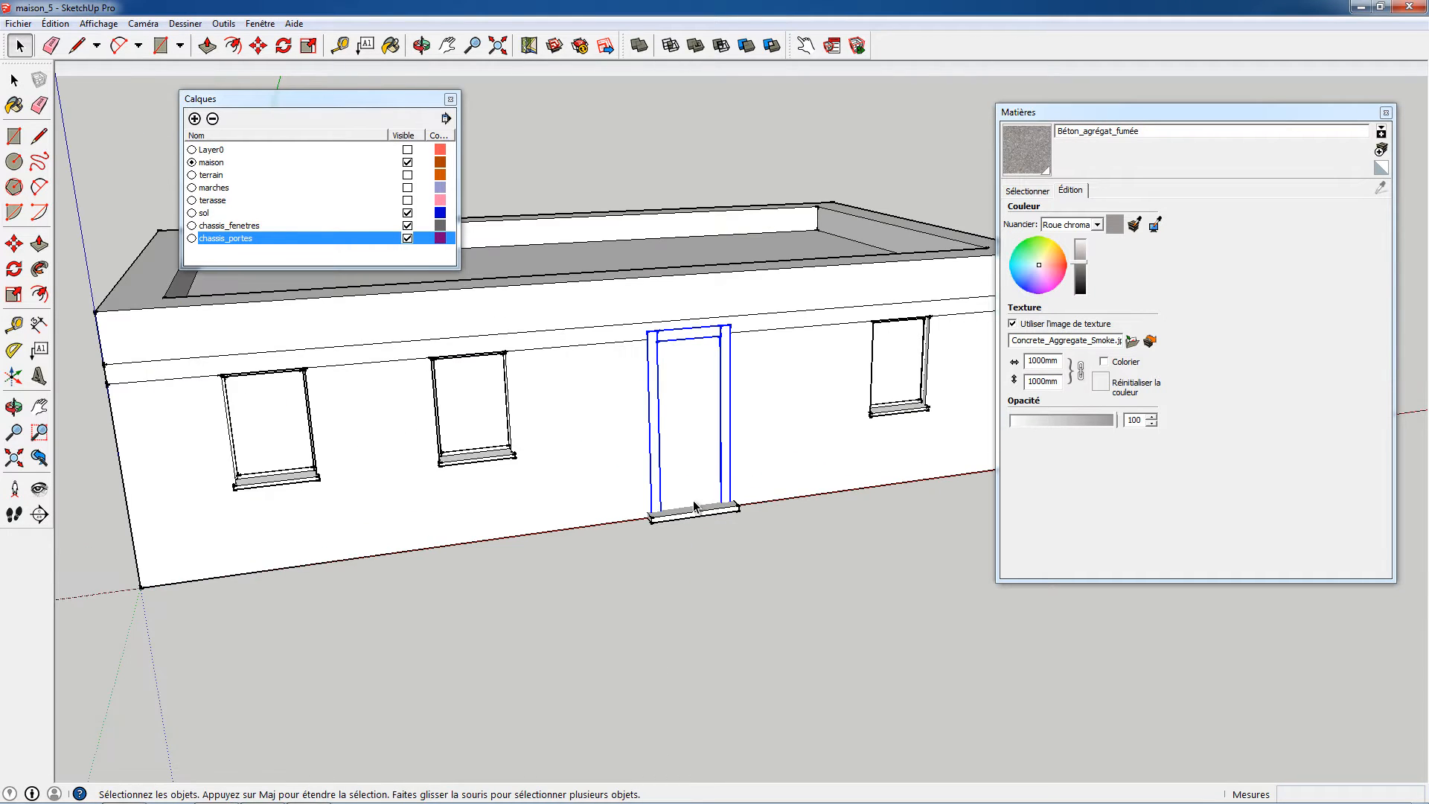
middle_click_drag(694, 506, 548, 479)
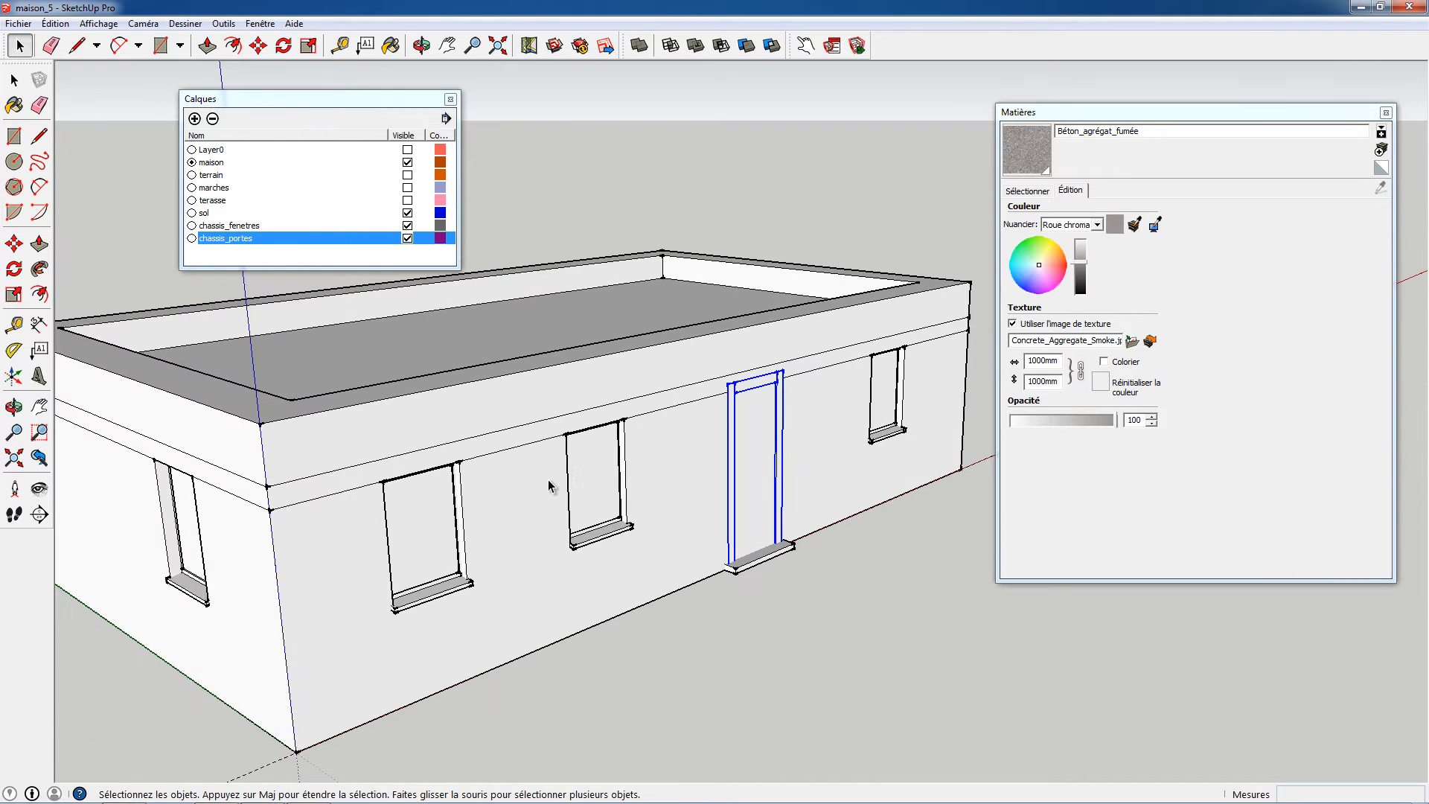
scroll(542, 485, "up", 2)
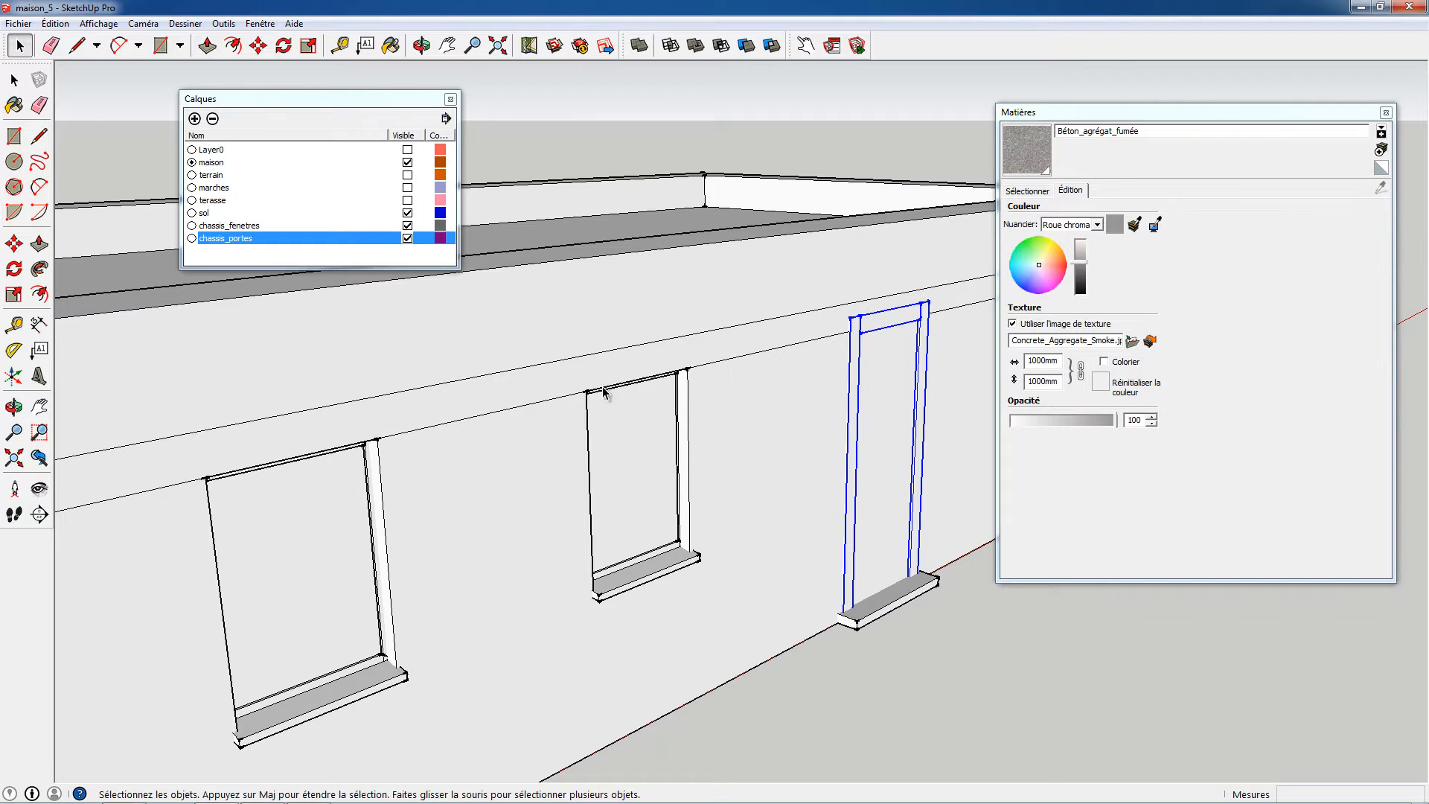
scroll(566, 465, "down", 5)
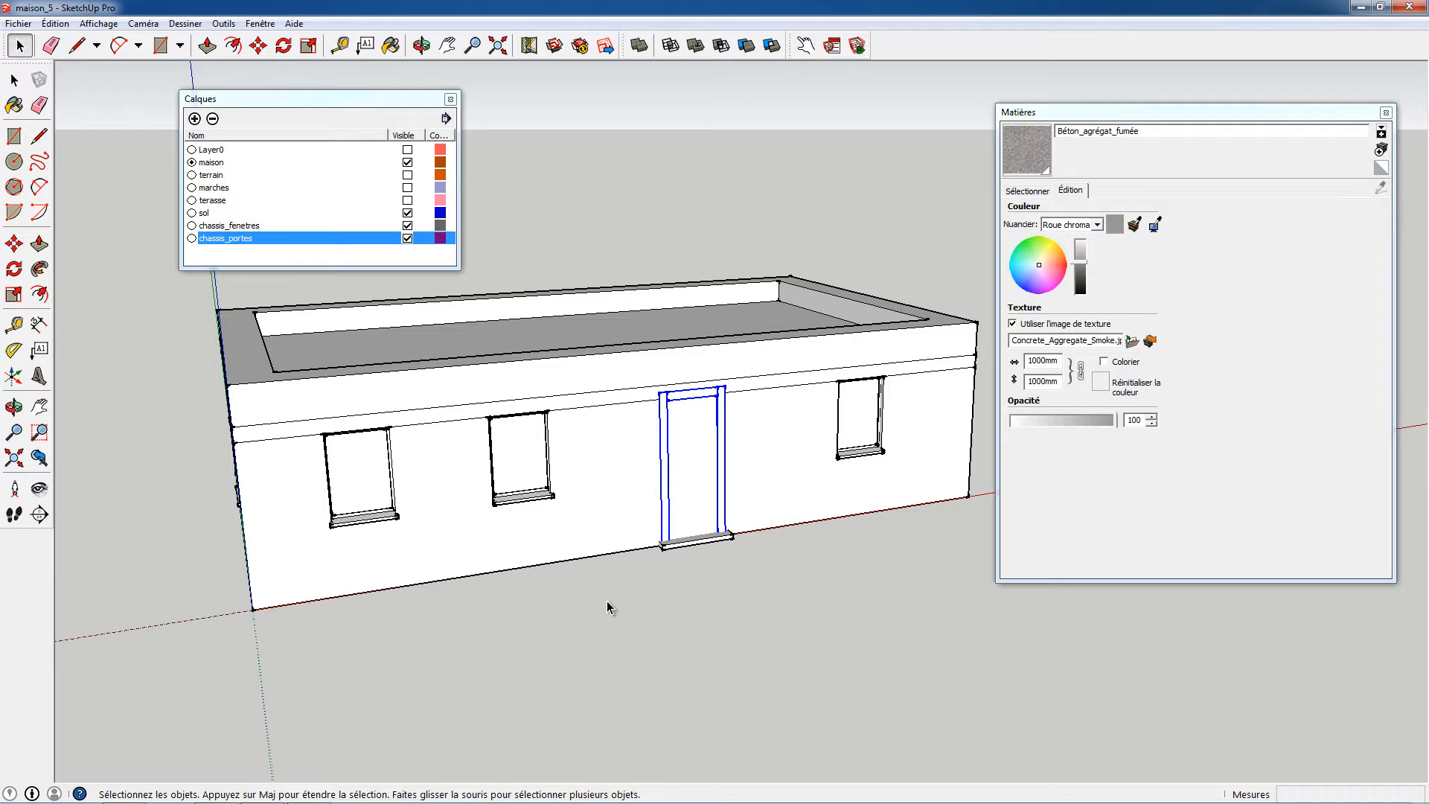
middle_click_drag(497, 508, 585, 512)
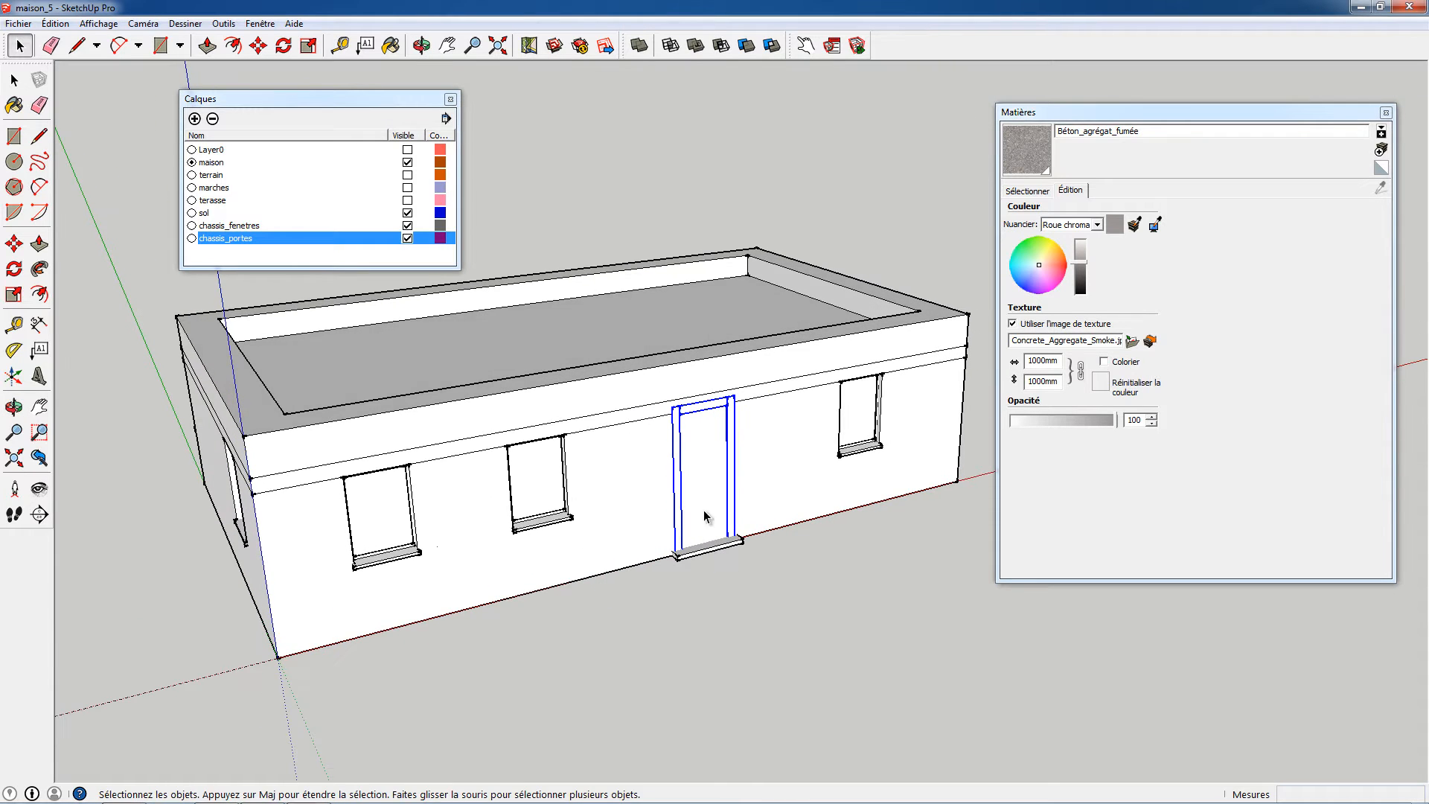
middle_click_drag(705, 516, 620, 575)
scroll(621, 575, "up", 5)
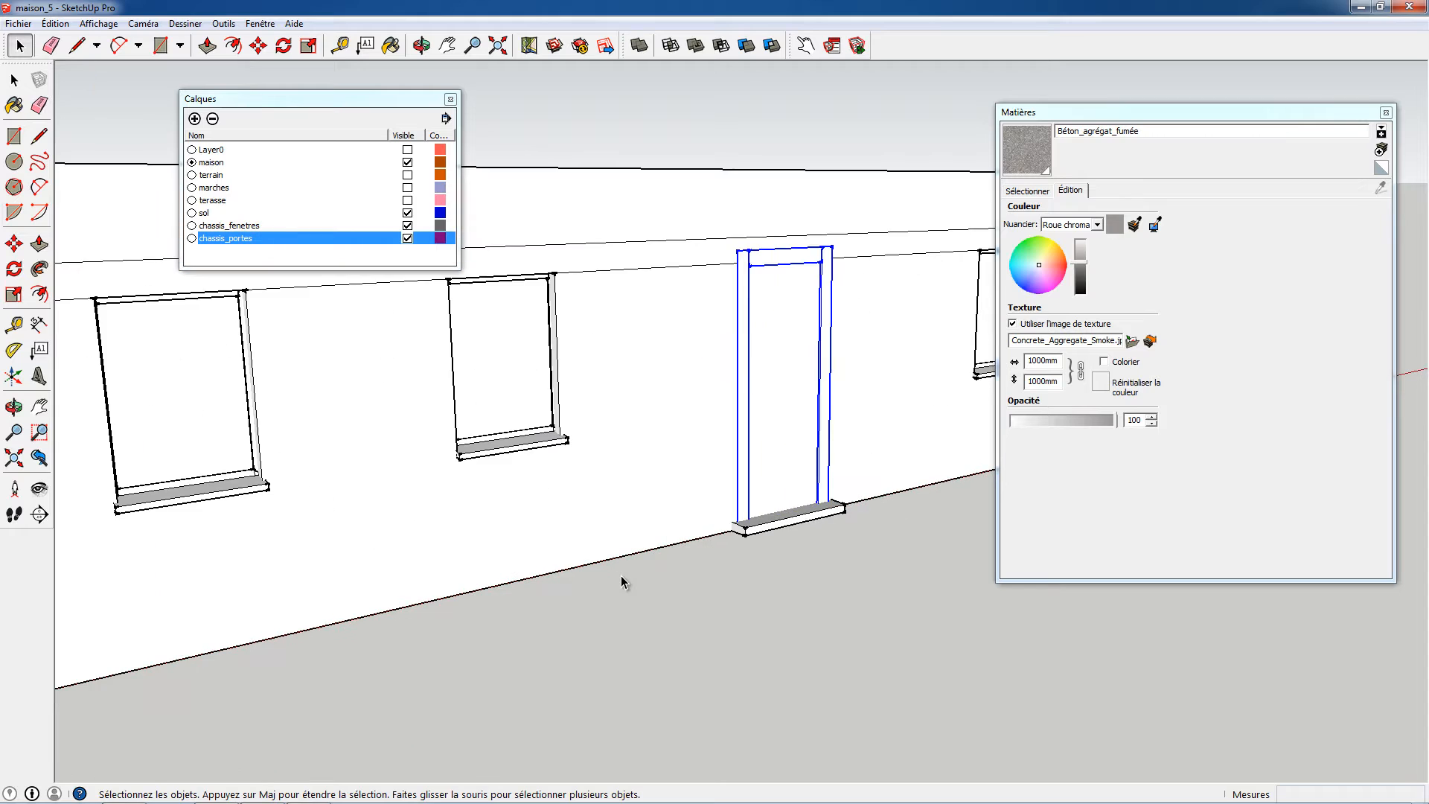
scroll(622, 579, "down", 3)
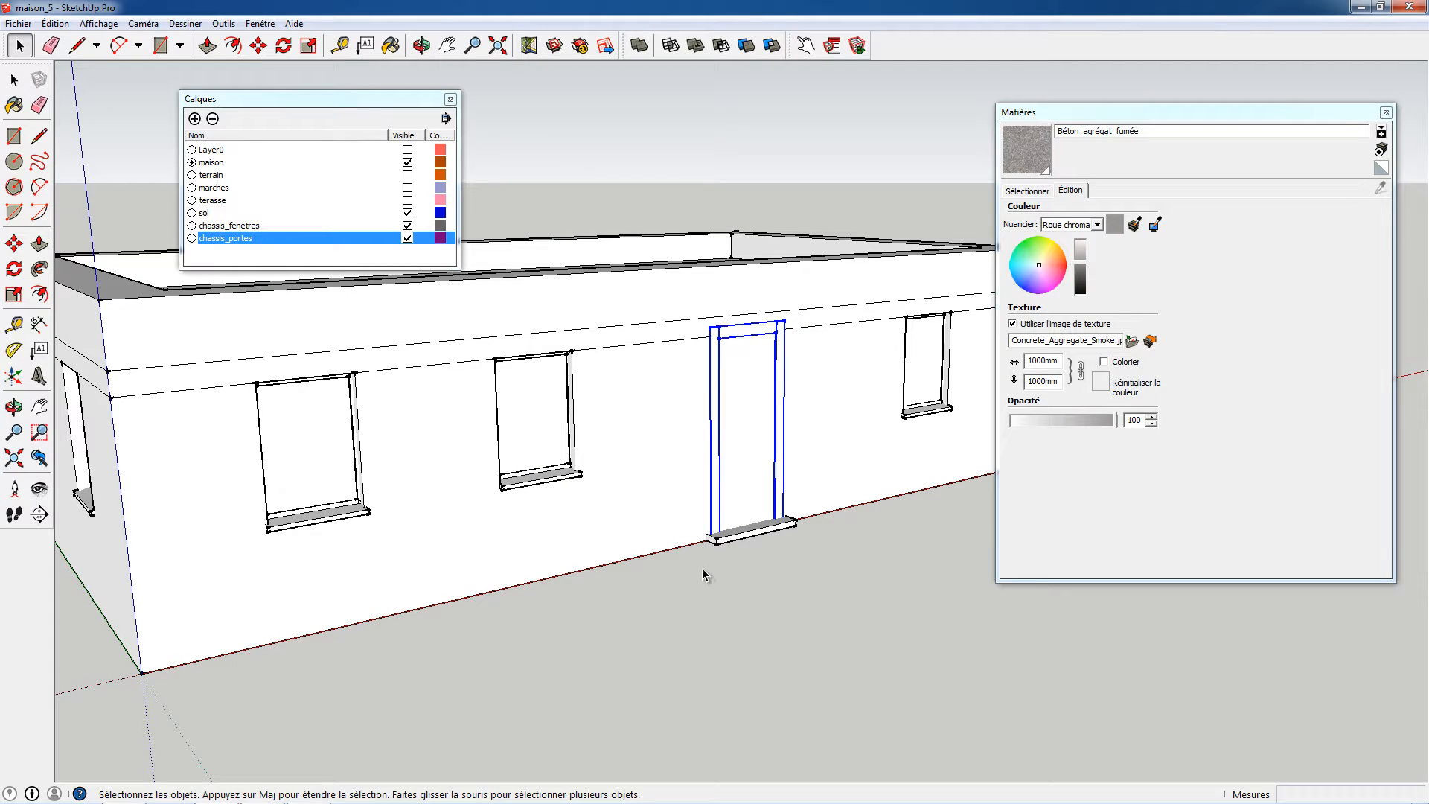
middle_click_drag(640, 507, 533, 399)
scroll(627, 592, "up", 3)
scroll(627, 591, "down", 2)
scroll(626, 591, "up", 1)
Open the house group with all its geometry selected and hide the sol, chassis_fenetres and chassis_portes layers.
double_click(534, 401)
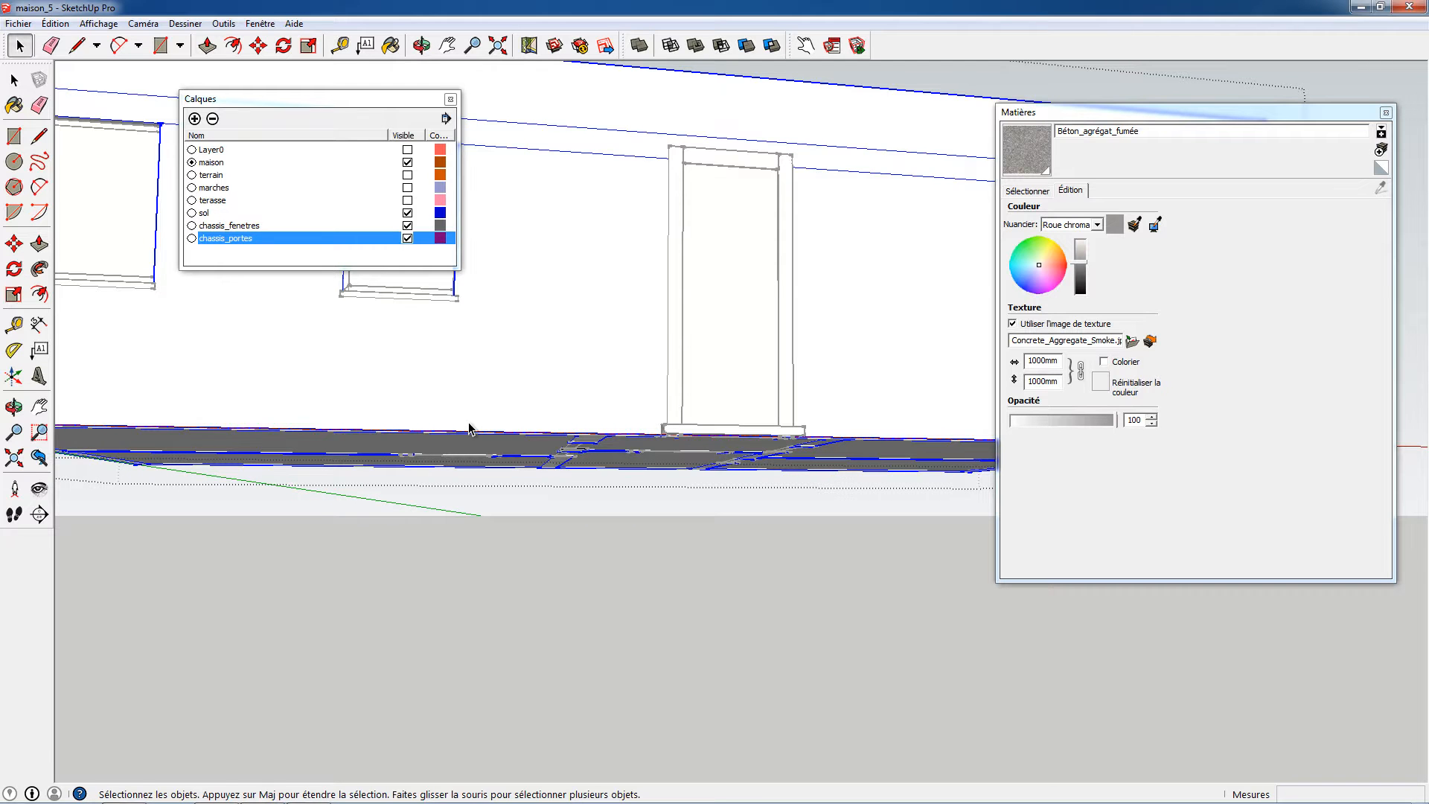
scroll(469, 428, "down", 2)
middle_click_drag(415, 492, 507, 555)
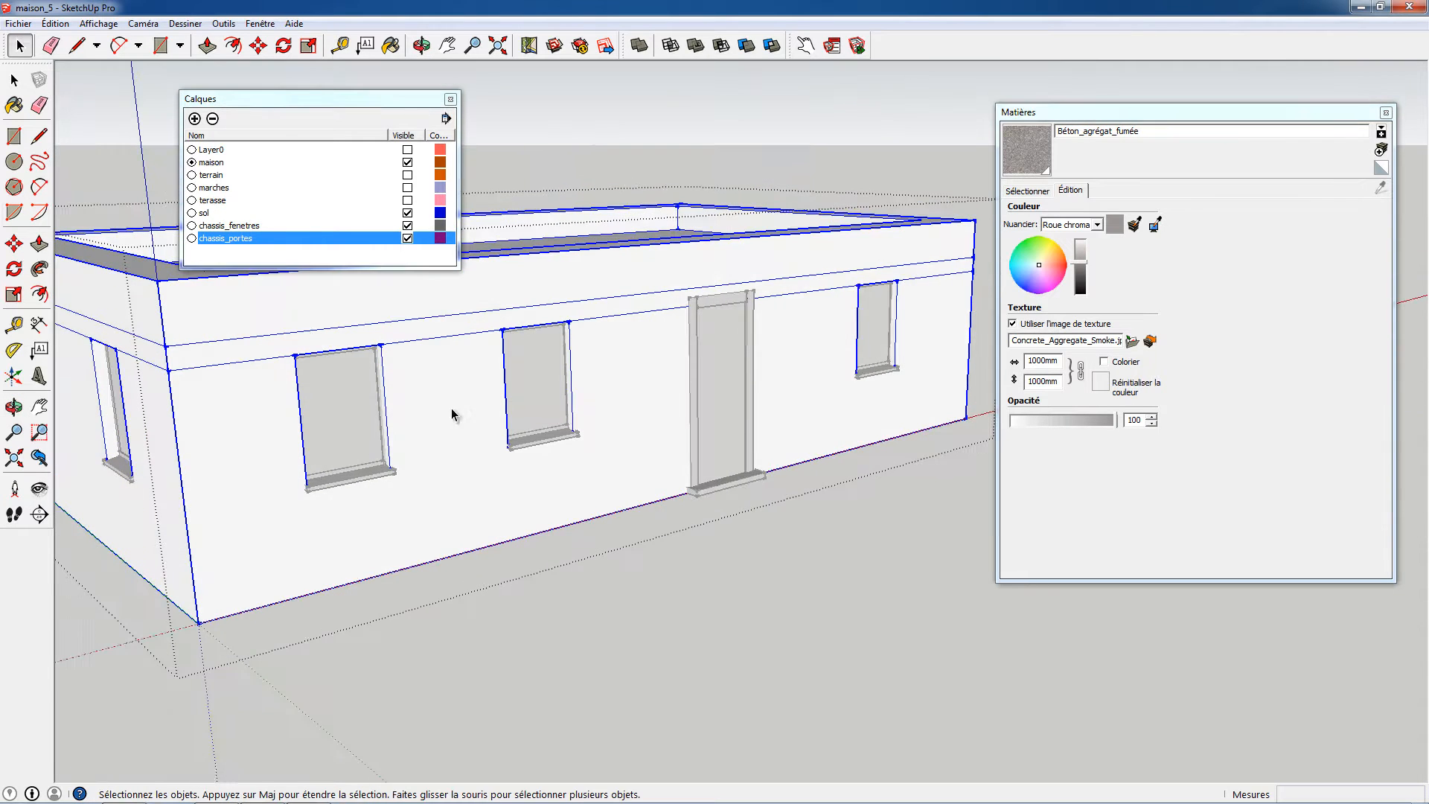
left_click(407, 213)
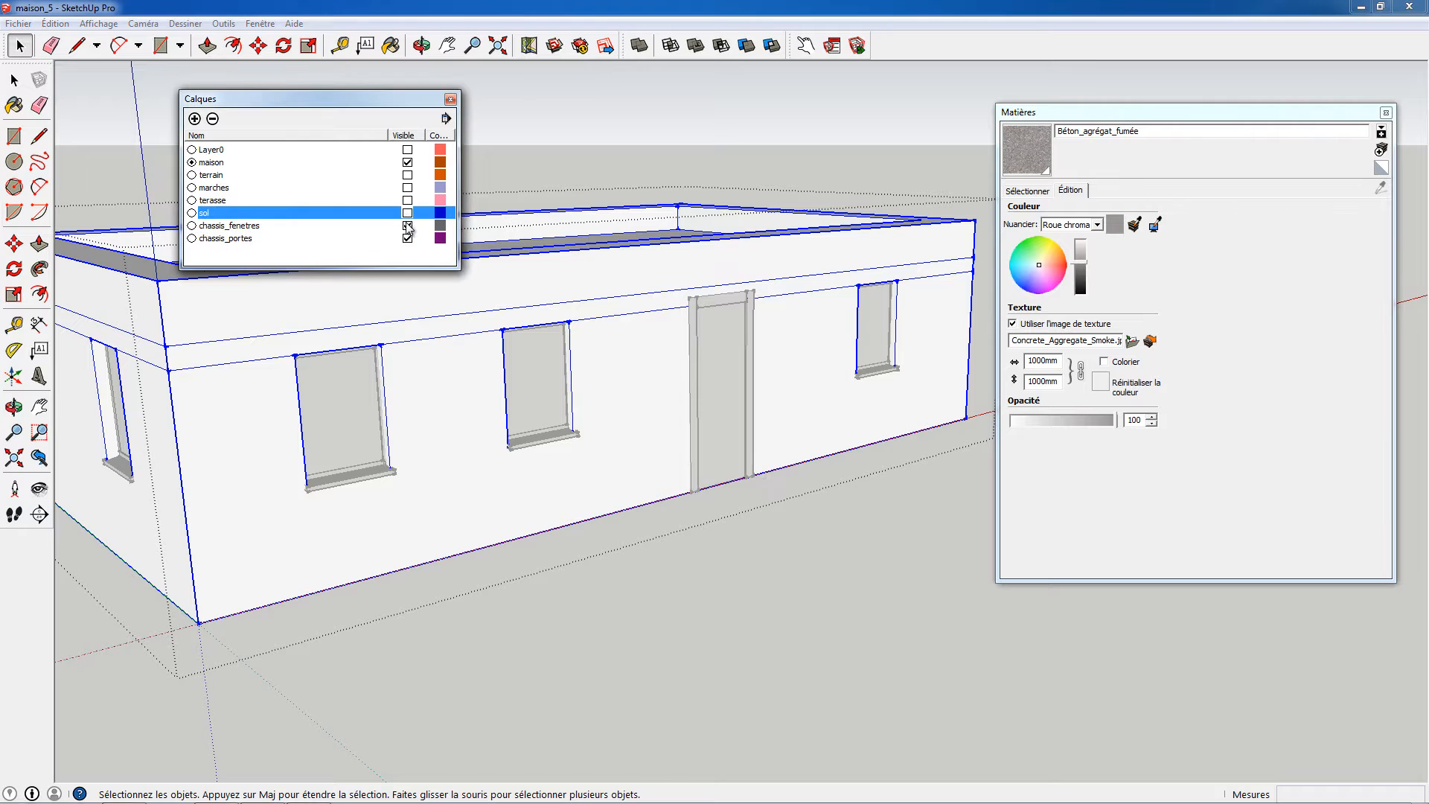
left_click(408, 225)
left_click(407, 238)
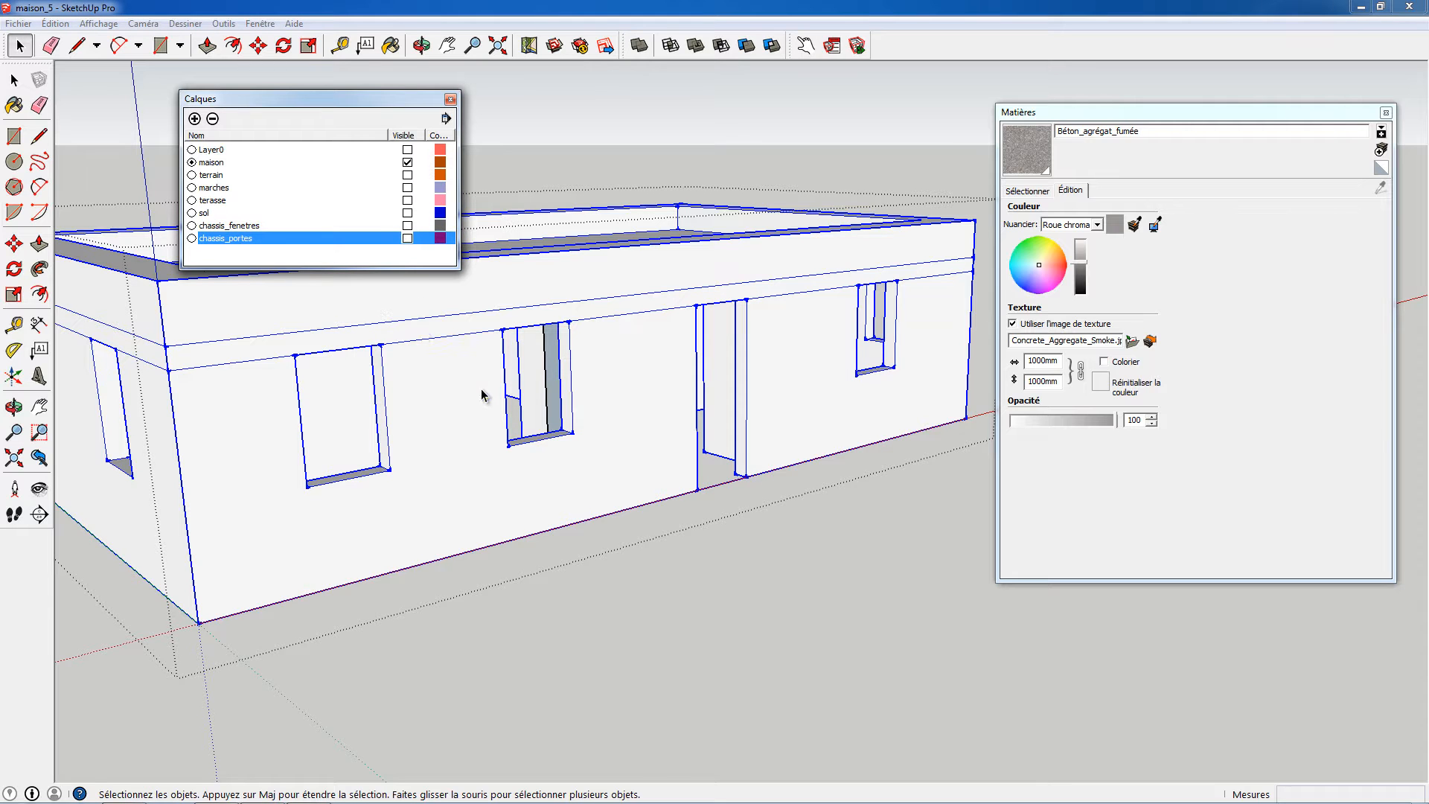
Deselect the whole house and, from underneath, select only one interior wall face of the front corner room.
middle_click_drag(482, 394, 523, 380)
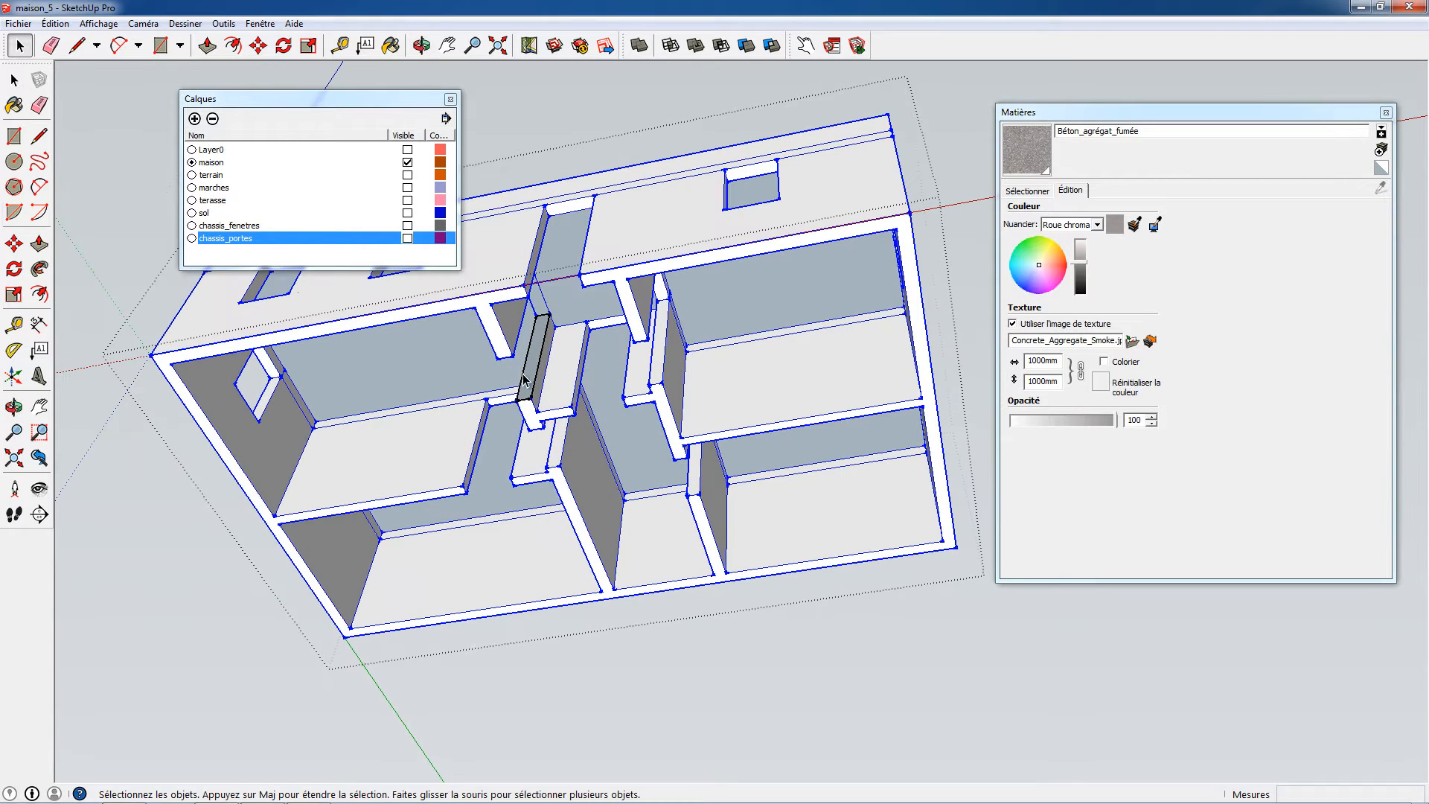
left_click(523, 385)
double_click(408, 466)
triple_click(411, 465)
left_click(409, 468)
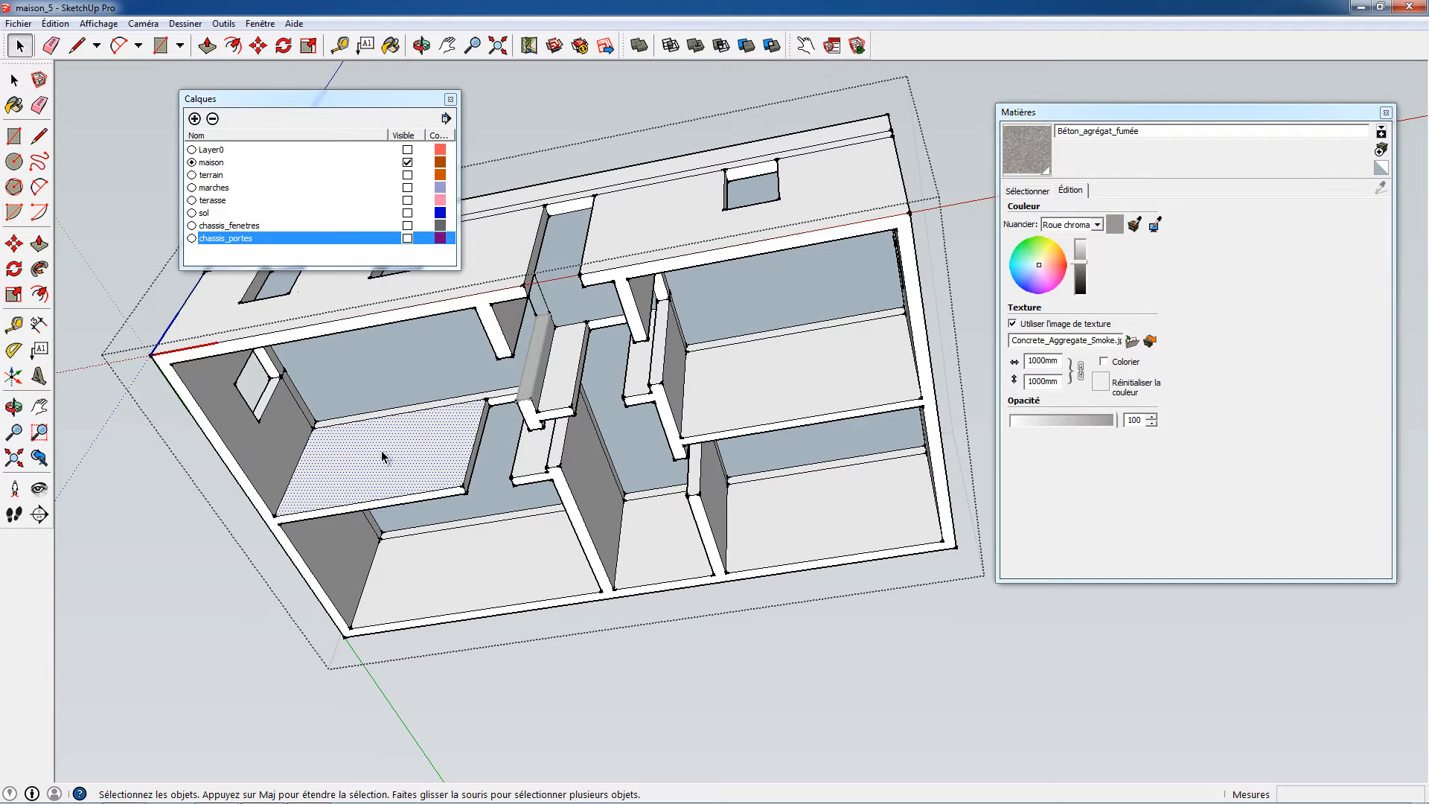
Add the front corner room's adjoining wall faces, including the windowed wall, and their narrow strips near the ceiling to the selection.
left_click(354, 416, "shift")
left_click(332, 422)
left_click(338, 445)
left_click(343, 421, "shift")
left_click(301, 415, "shift")
left_click(304, 406, "shift")
middle_click_drag(311, 411, 123, 416)
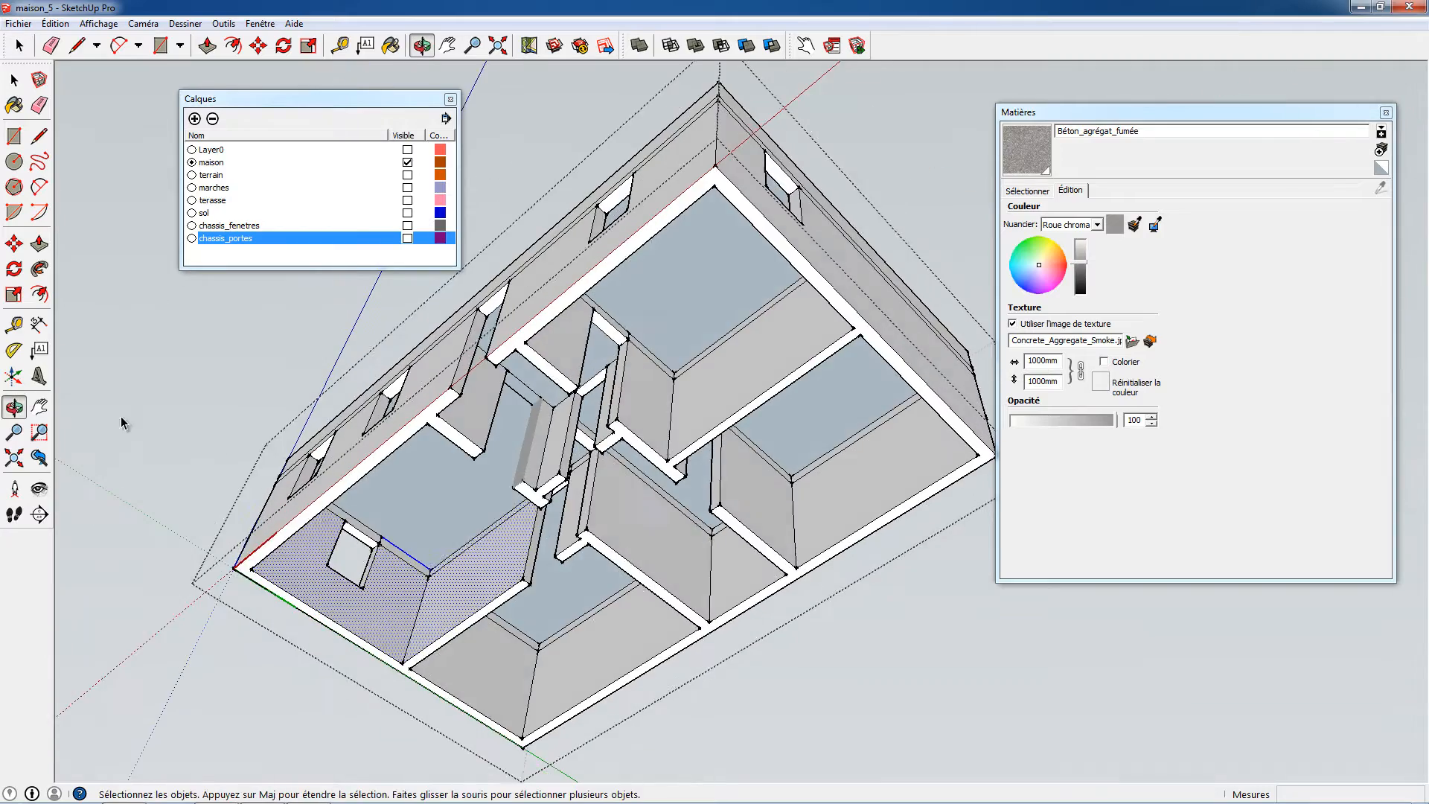
middle_click_drag(476, 499, 623, 367, "shift")
scroll(622, 368, "down", 2)
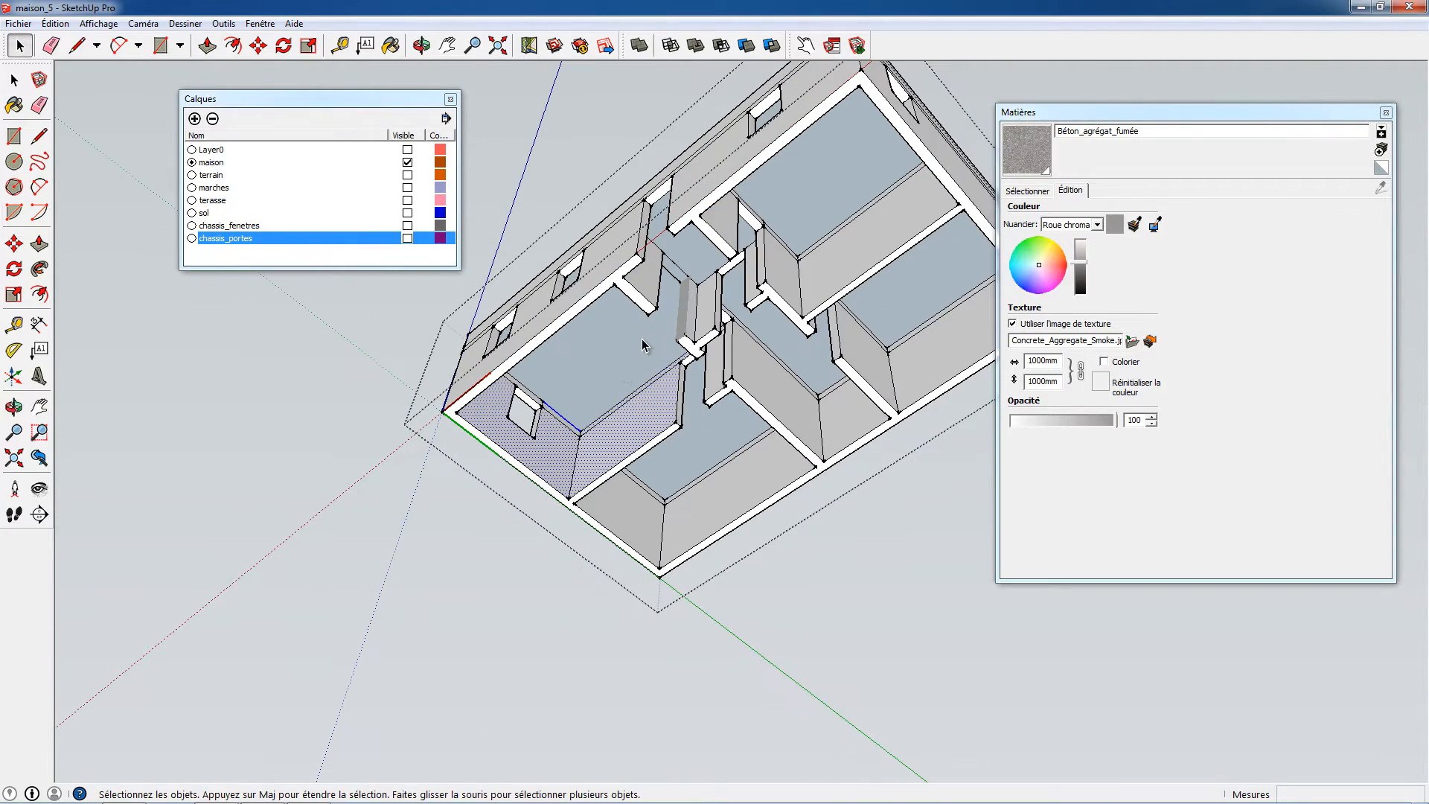
scroll(642, 338, "up", 5)
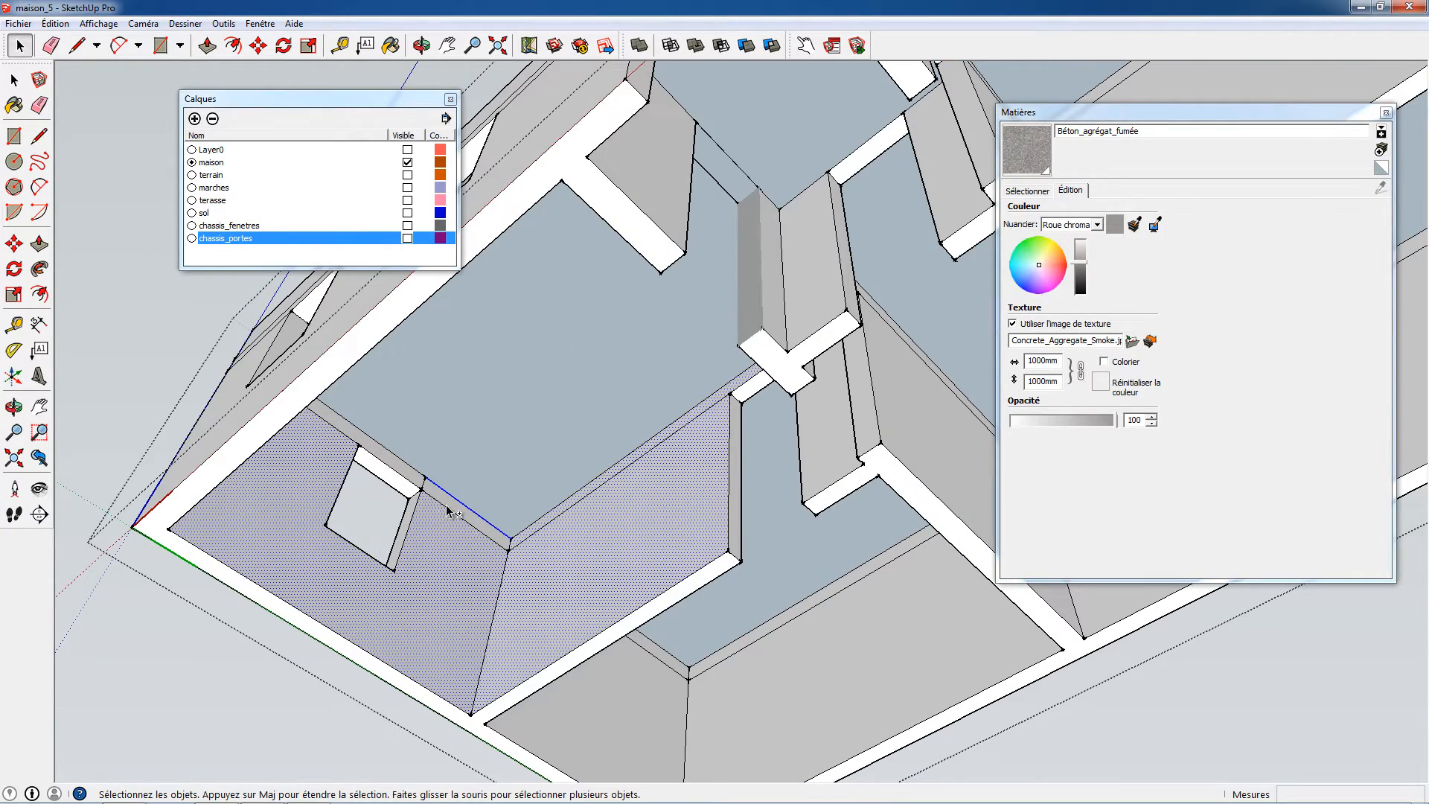
left_click(402, 479, "shift")
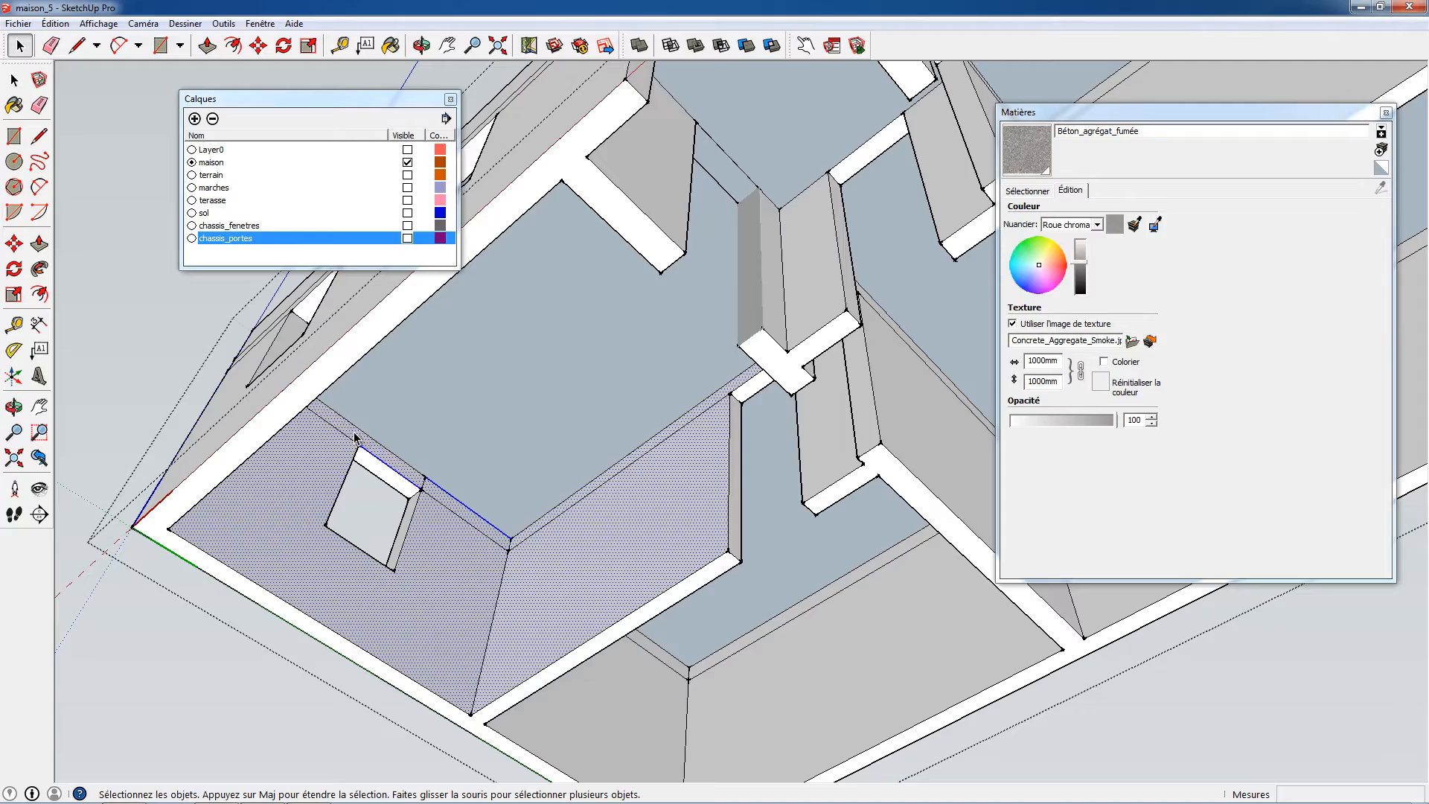
Add the faces beside the front corner room's doorway, its upper wall strip and the adjoining partition face to the selection.
middle_click_drag(595, 448, 772, 466)
left_click(884, 504, "shift")
left_click(897, 445, "shift")
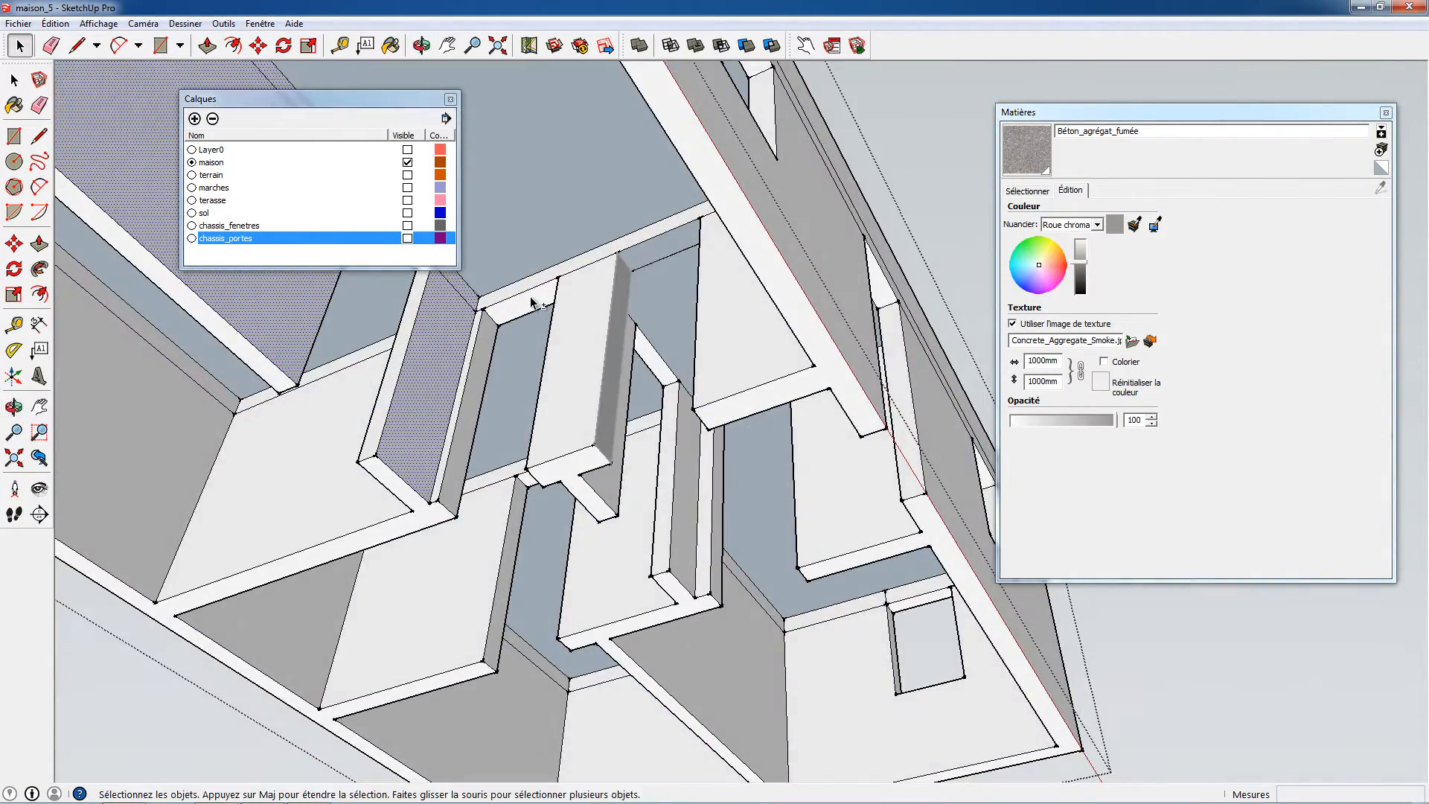
left_click(531, 301, "shift")
left_click(470, 345, "shift")
left_click(573, 348, "shift")
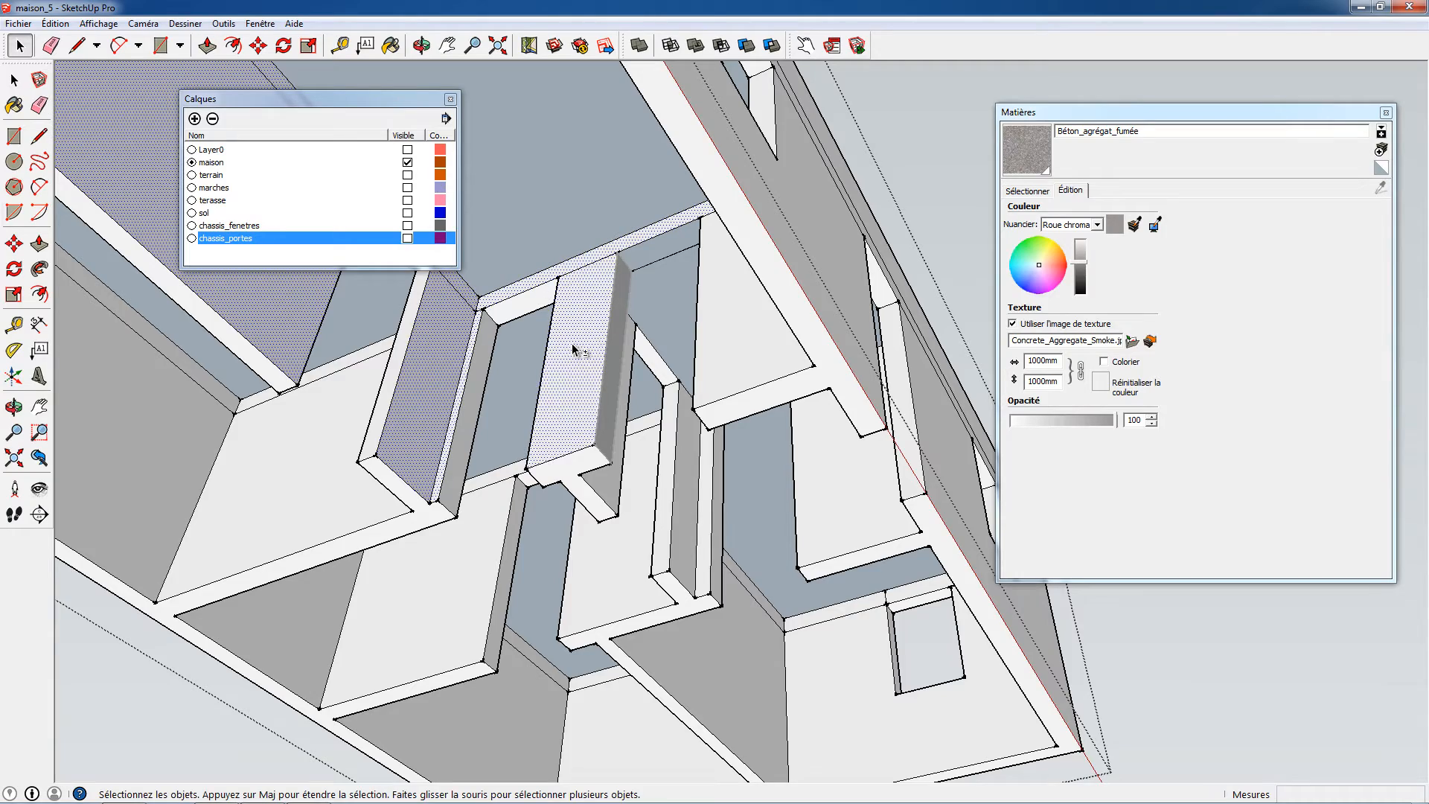
Add the interior wall faces and upper strips of the neighbouring rear corner room to the selection.
middle_click_drag(606, 303, 922, 453)
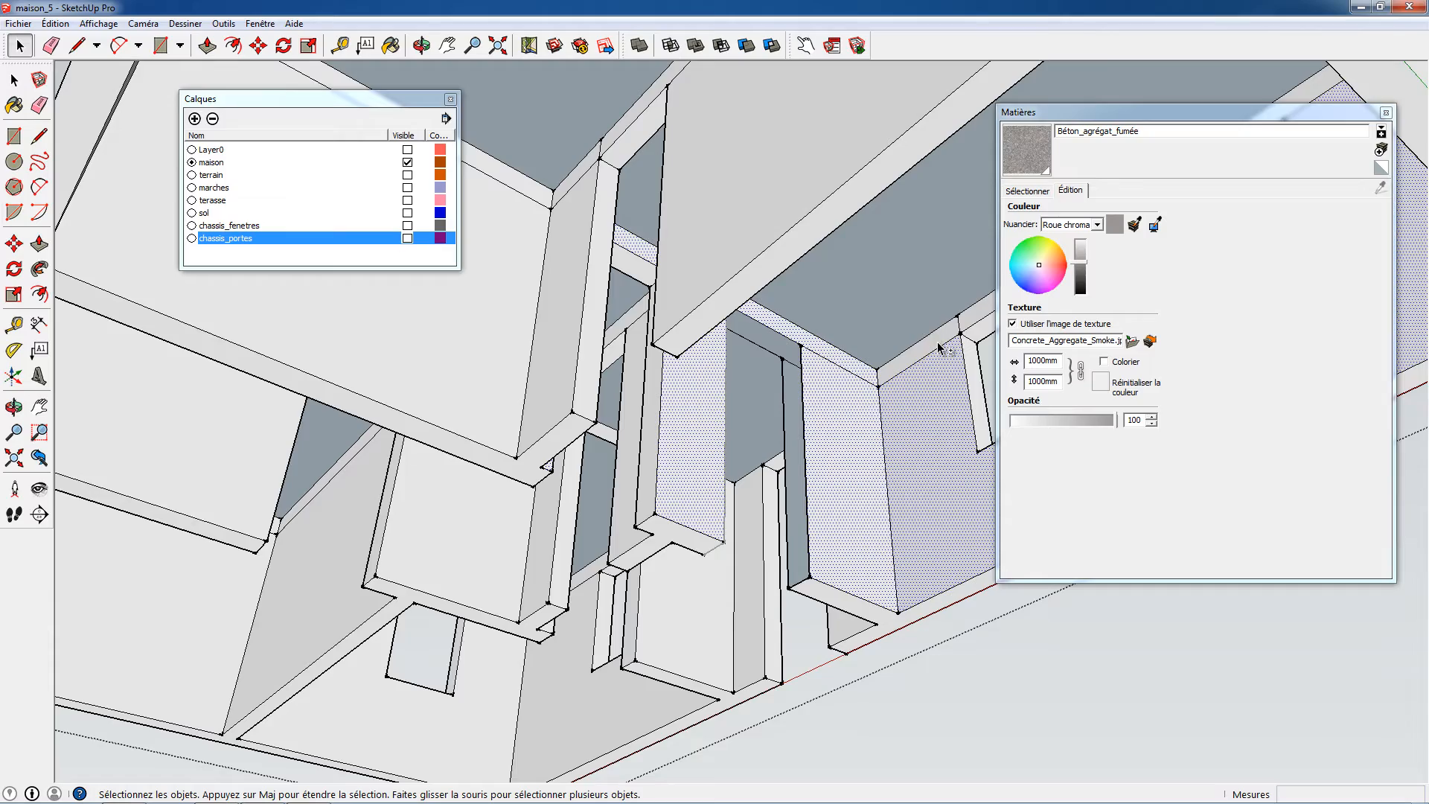
middle_click_drag(939, 348, 968, 313)
middle_click_drag(830, 250, 1162, 216)
middle_click_drag(827, 301, 339, 350, "shift")
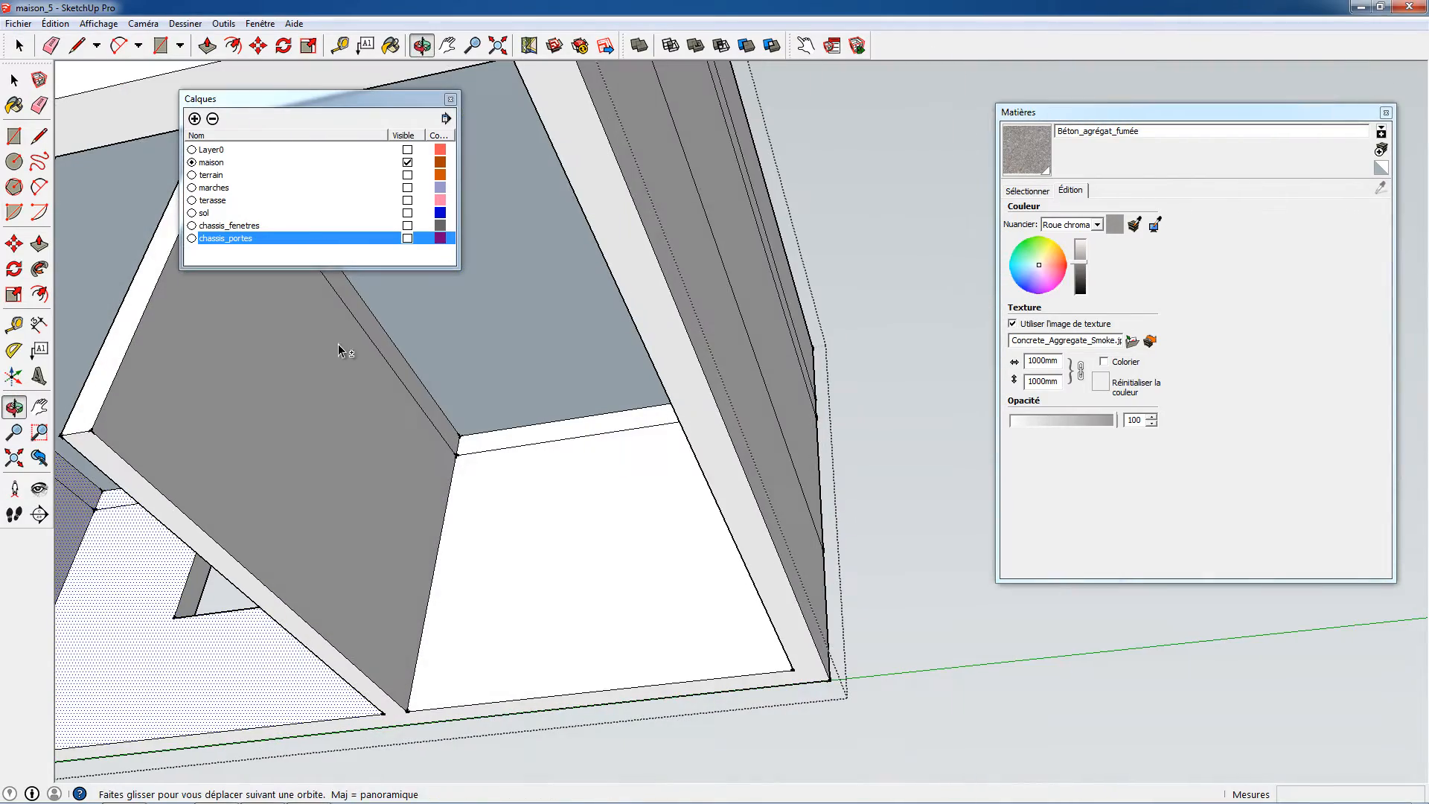
left_click(501, 501, "shift")
left_click(414, 478, "shift")
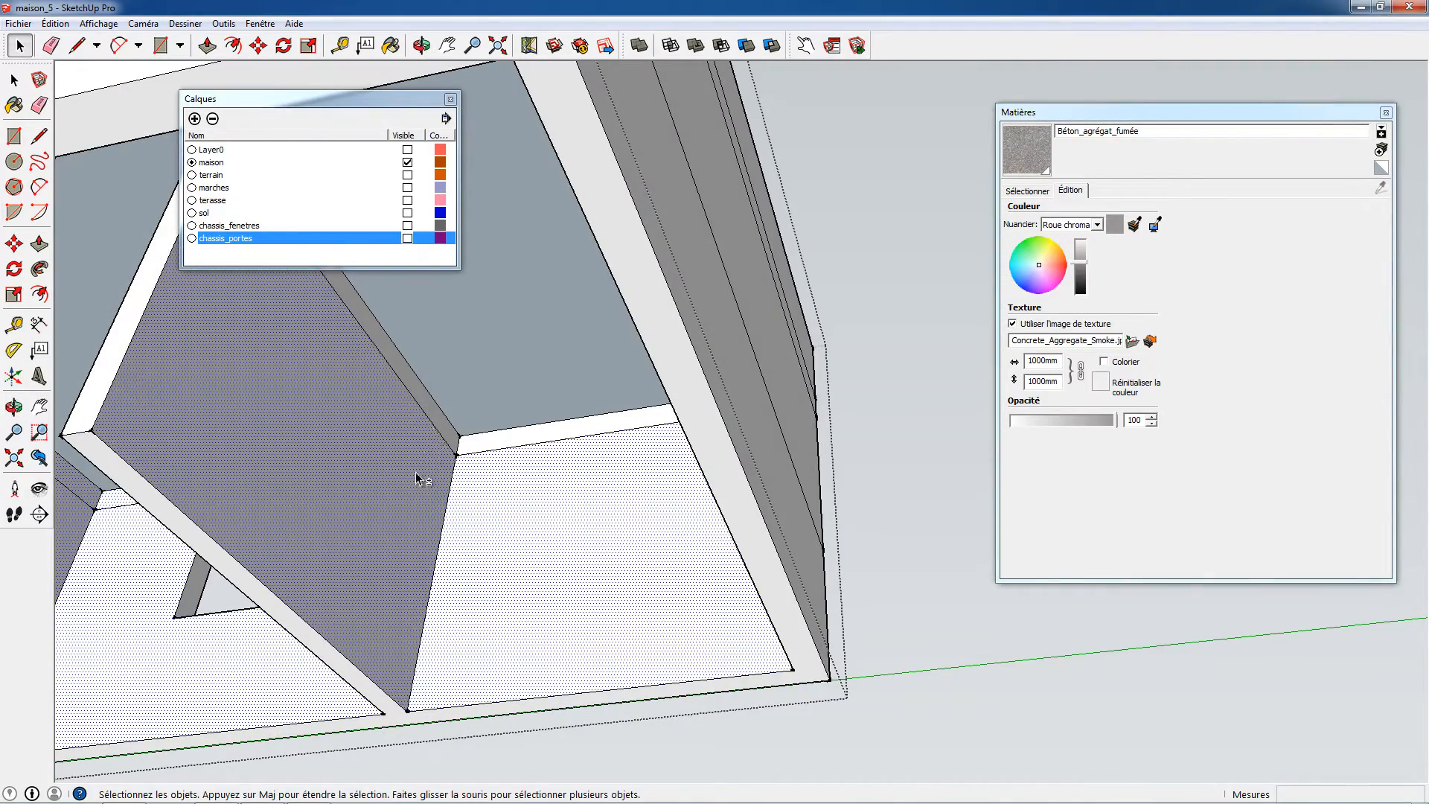
left_click(533, 437, "shift")
mouse_move(542, 450)
middle_mouse_down()
mouse_move(810, 418)
mouse_move(549, 466)
middle_mouse_up()
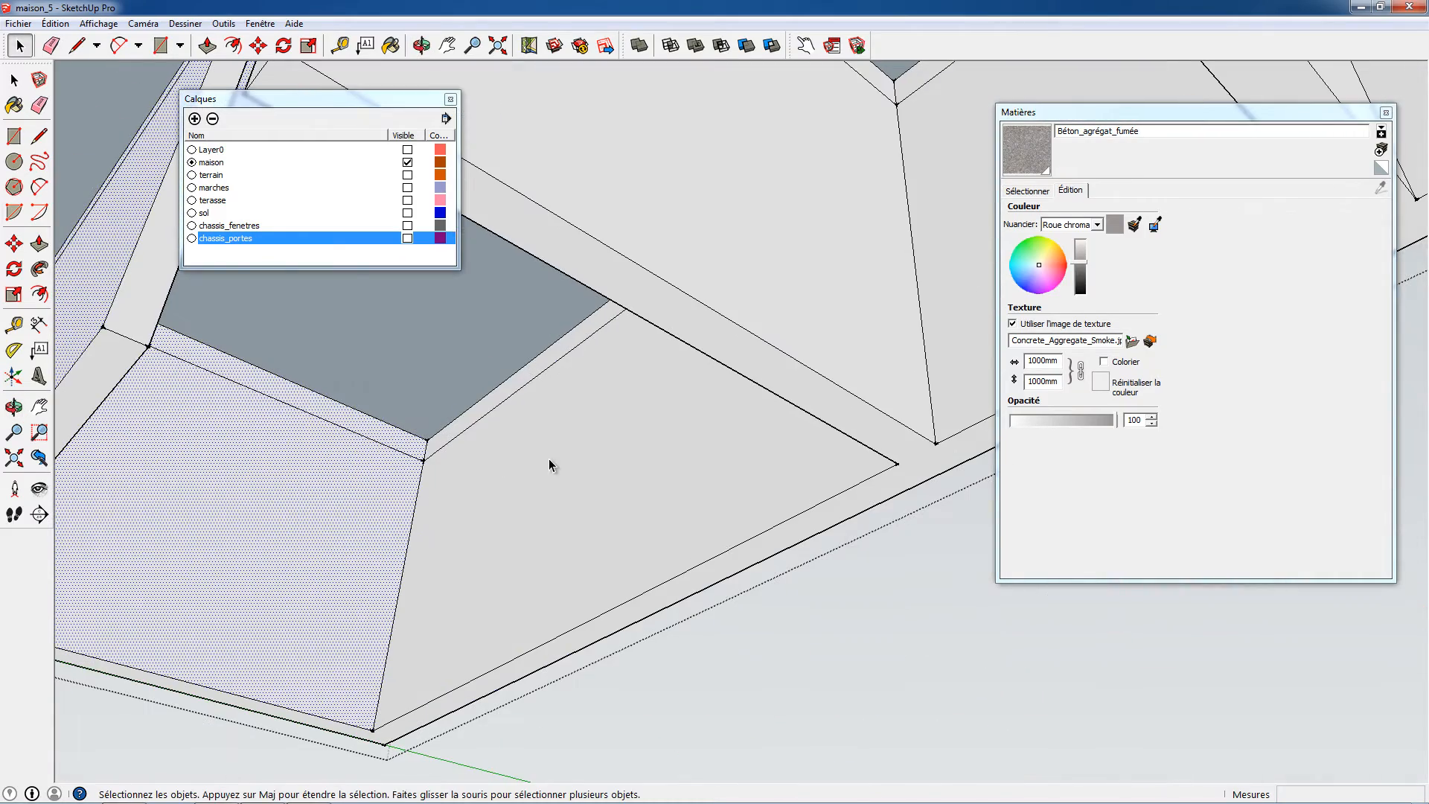
left_click(551, 461, "shift")
middle_click_drag(521, 378, 896, 387)
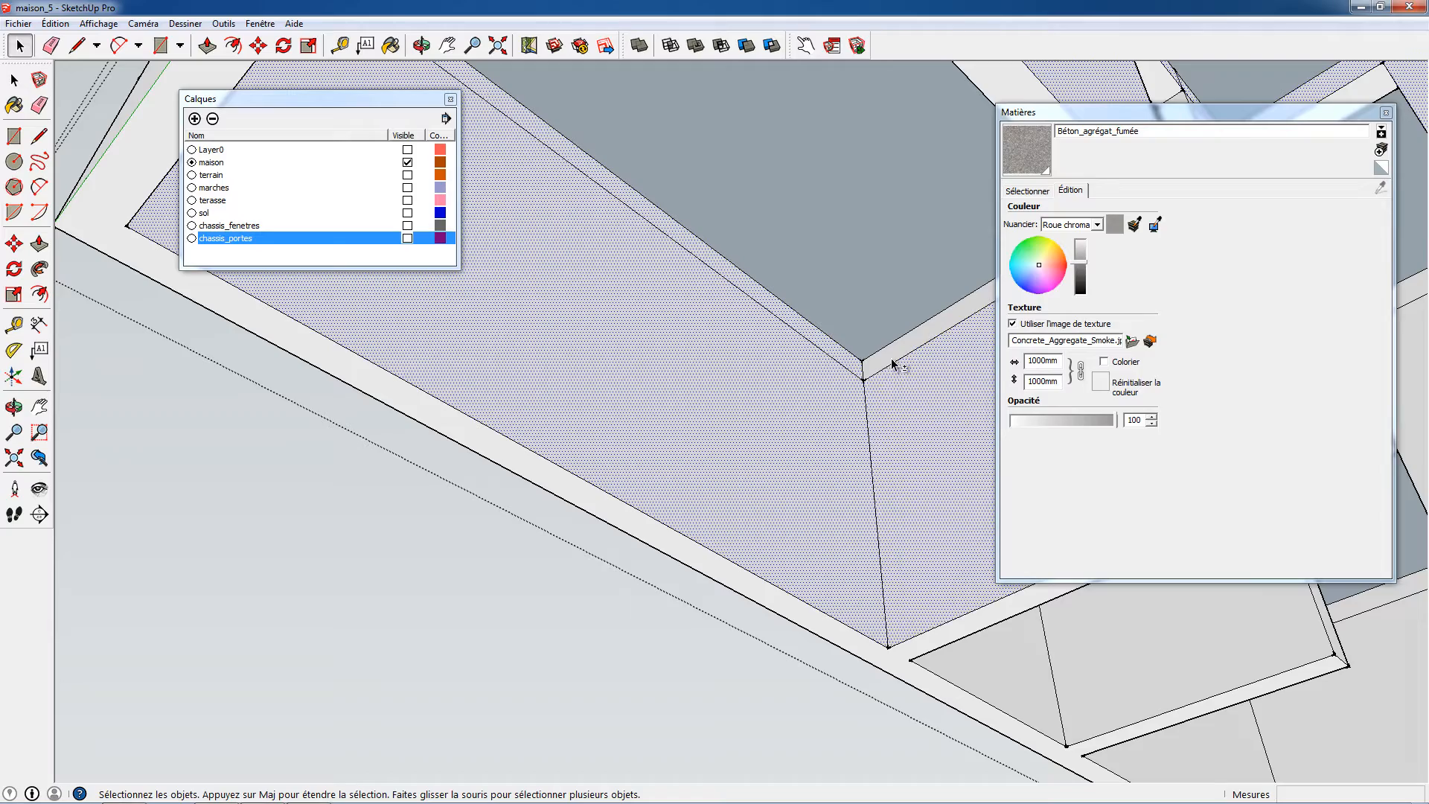
middle_click_drag(756, 332, 837, 395)
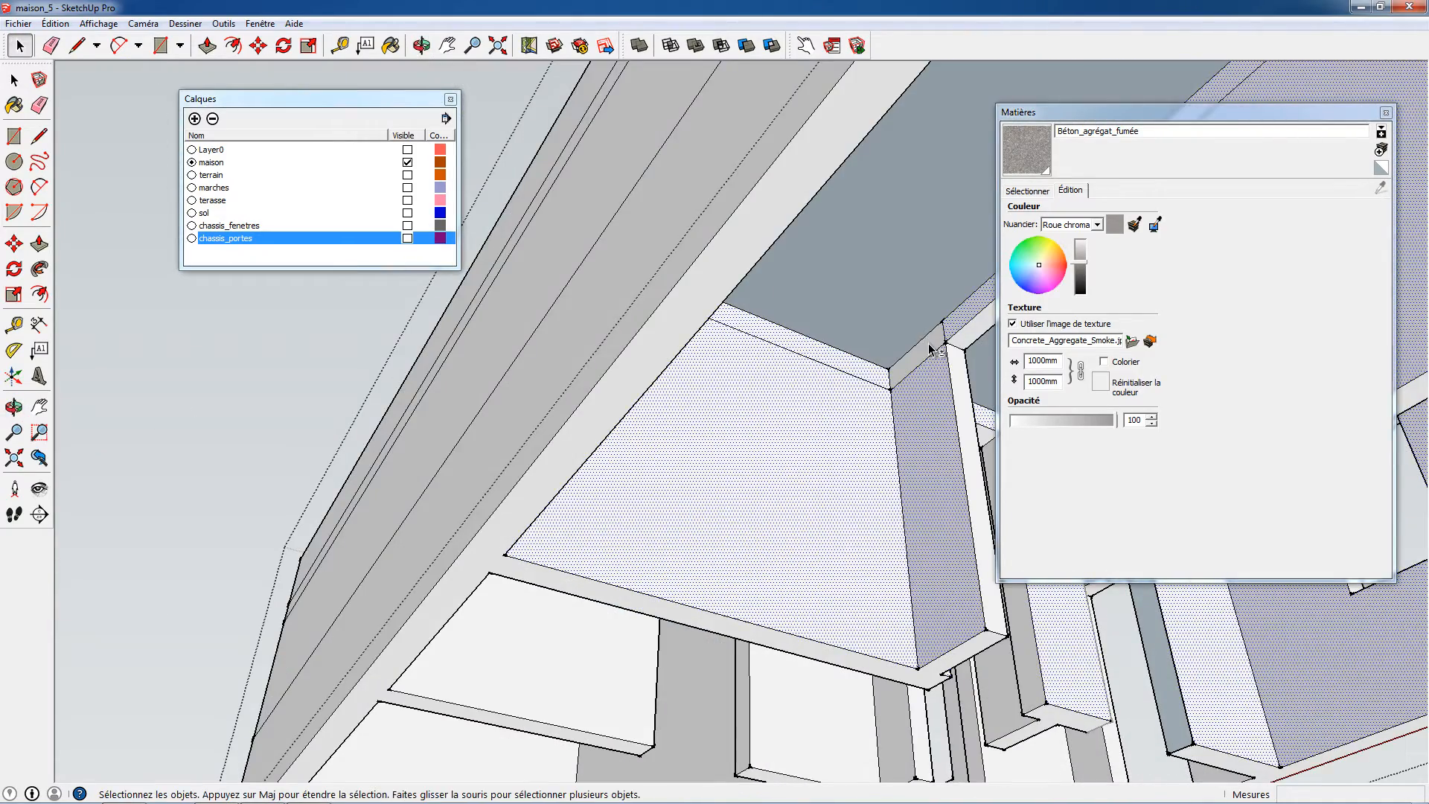
middle_click_drag(900, 320, 536, 319)
Add the partition faces around the entrance hall and the narrow faces beside its doorways to the selection.
middle_click_drag(590, 373, 606, 405)
left_click(606, 405)
left_click(520, 423, "shift")
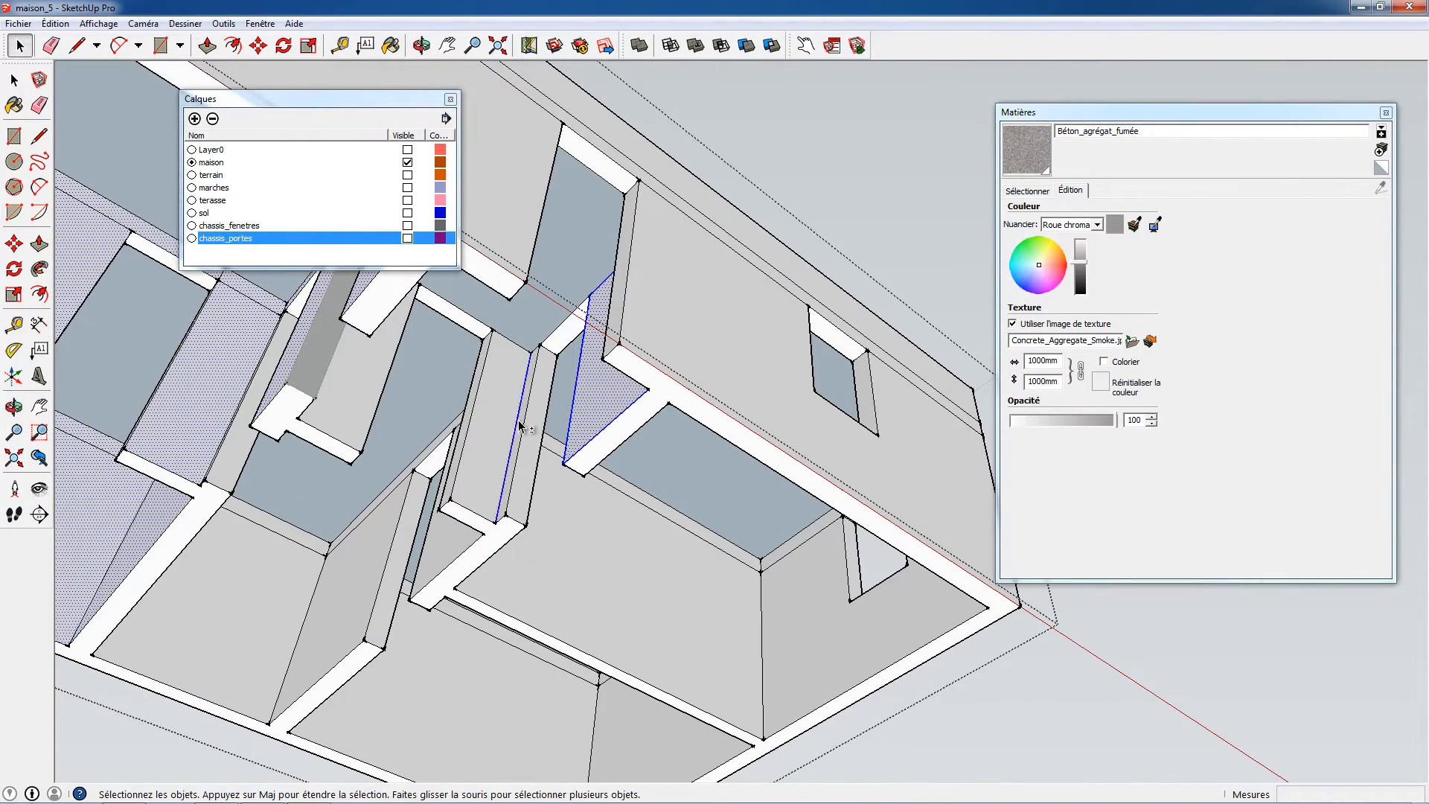
left_click(494, 426, "shift")
left_click(523, 463, "shift")
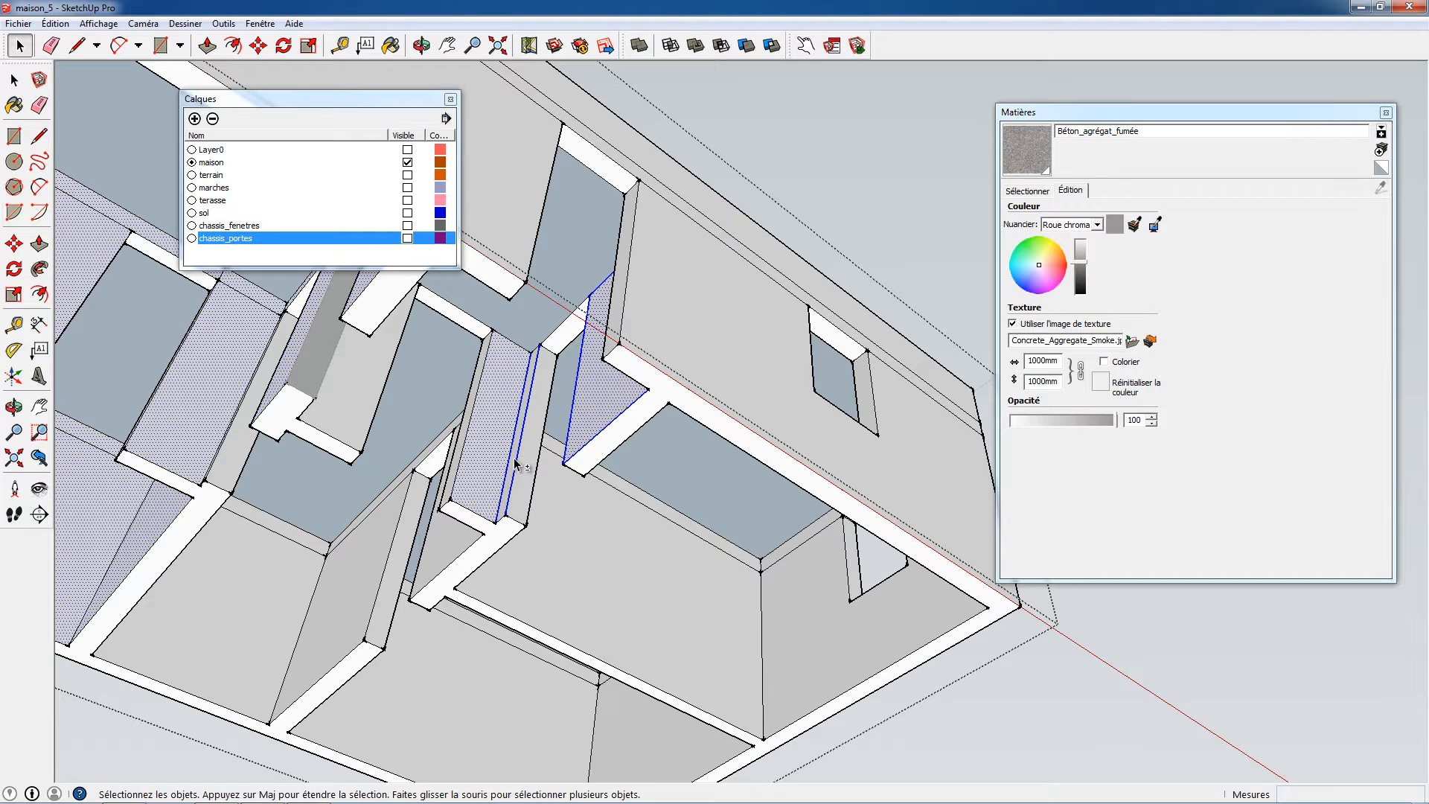
left_click(525, 466, "shift")
left_click(441, 563, "shift")
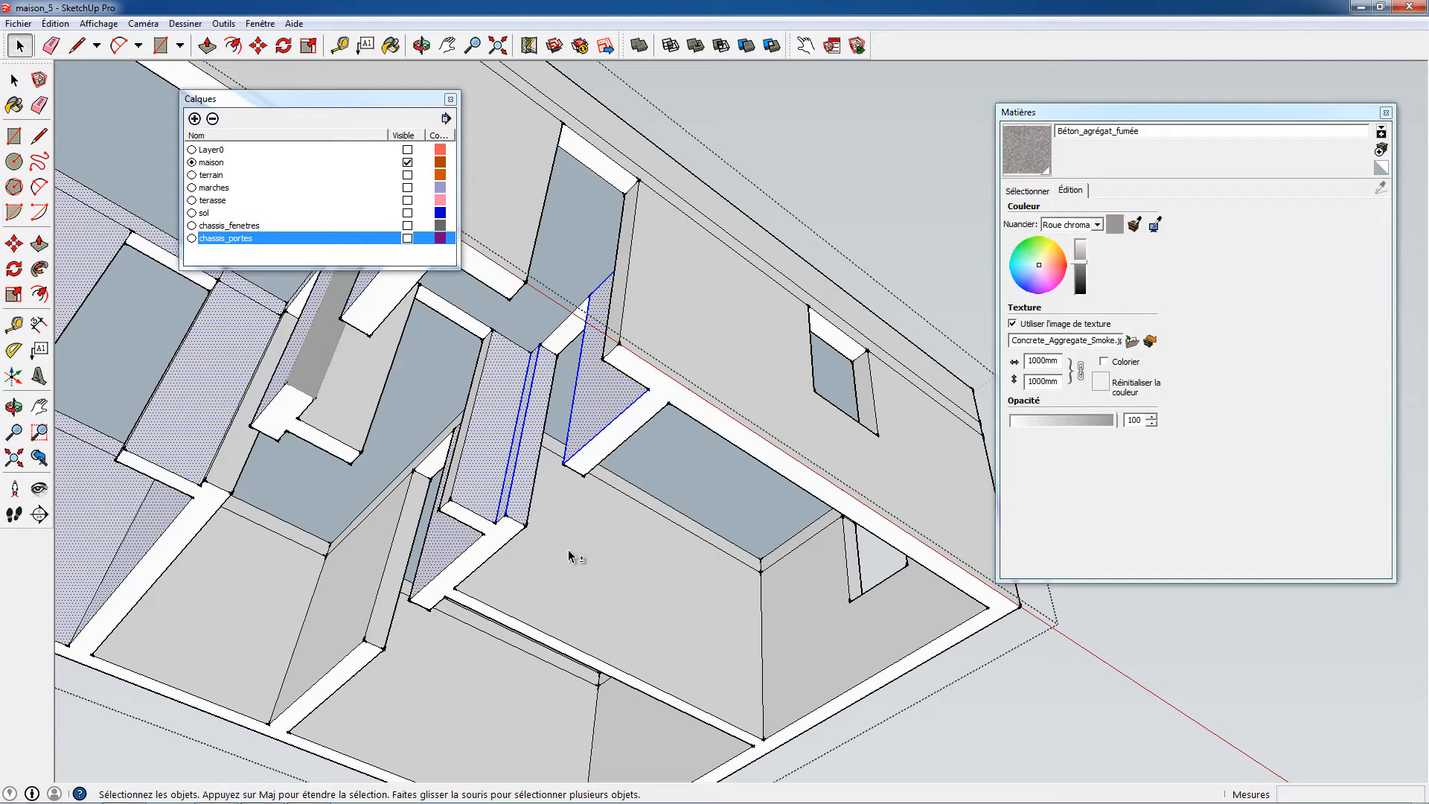
Add the windowed corner room's long wall, both adjoining windowed walls and their upper strips near the ceiling to the selection.
left_click(692, 575, "shift")
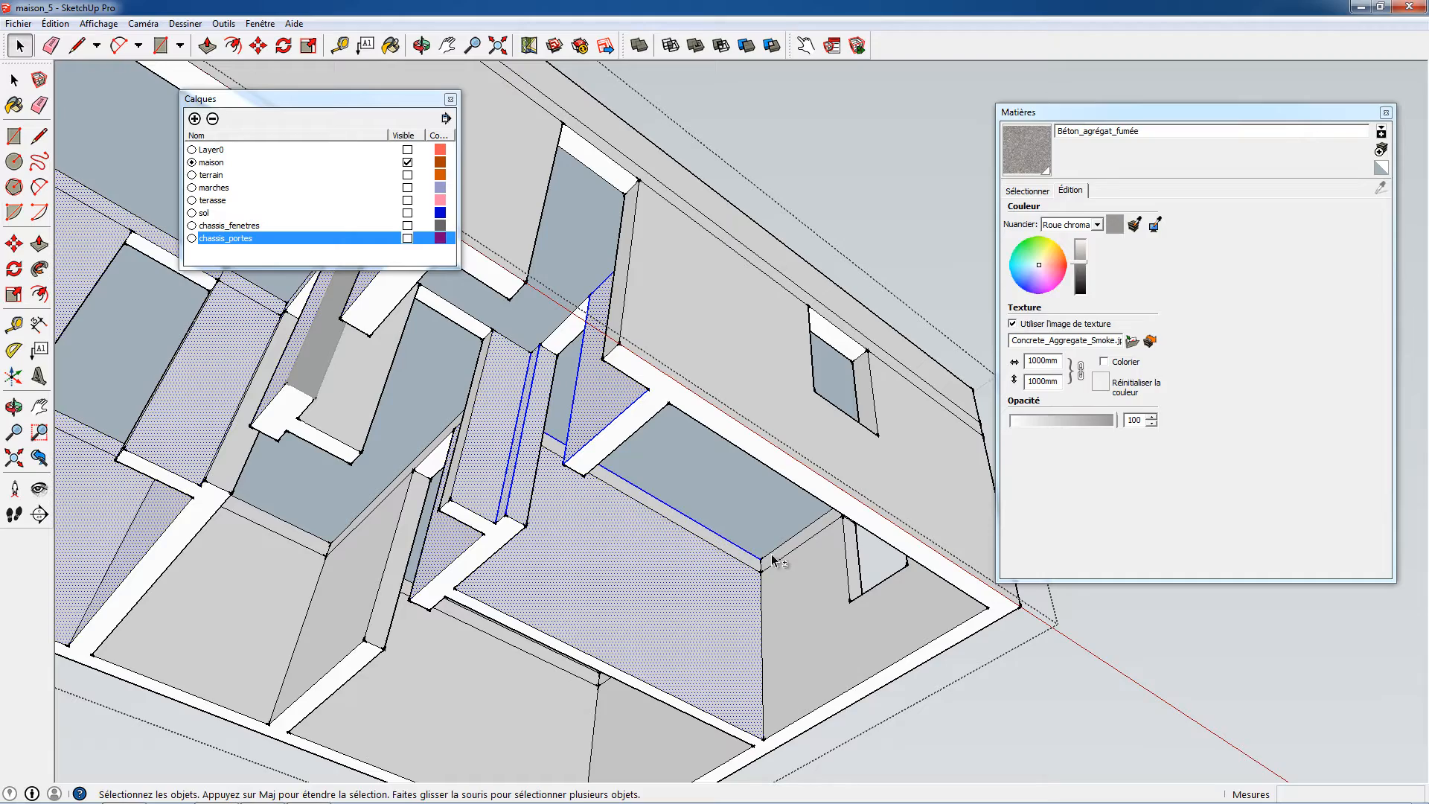
left_click(748, 567, "shift")
left_click(795, 589, "shift")
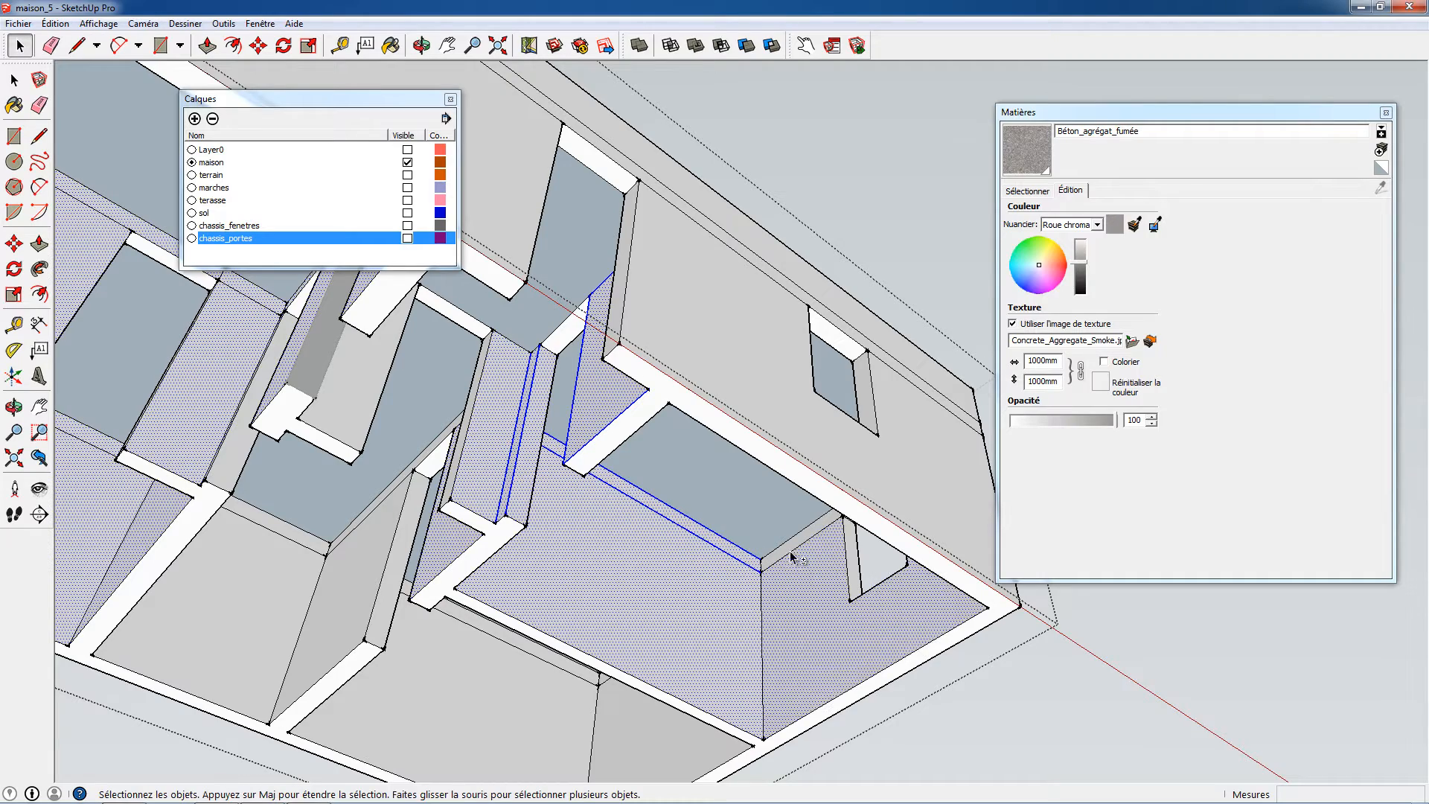
middle_click_drag(782, 552, 623, 537)
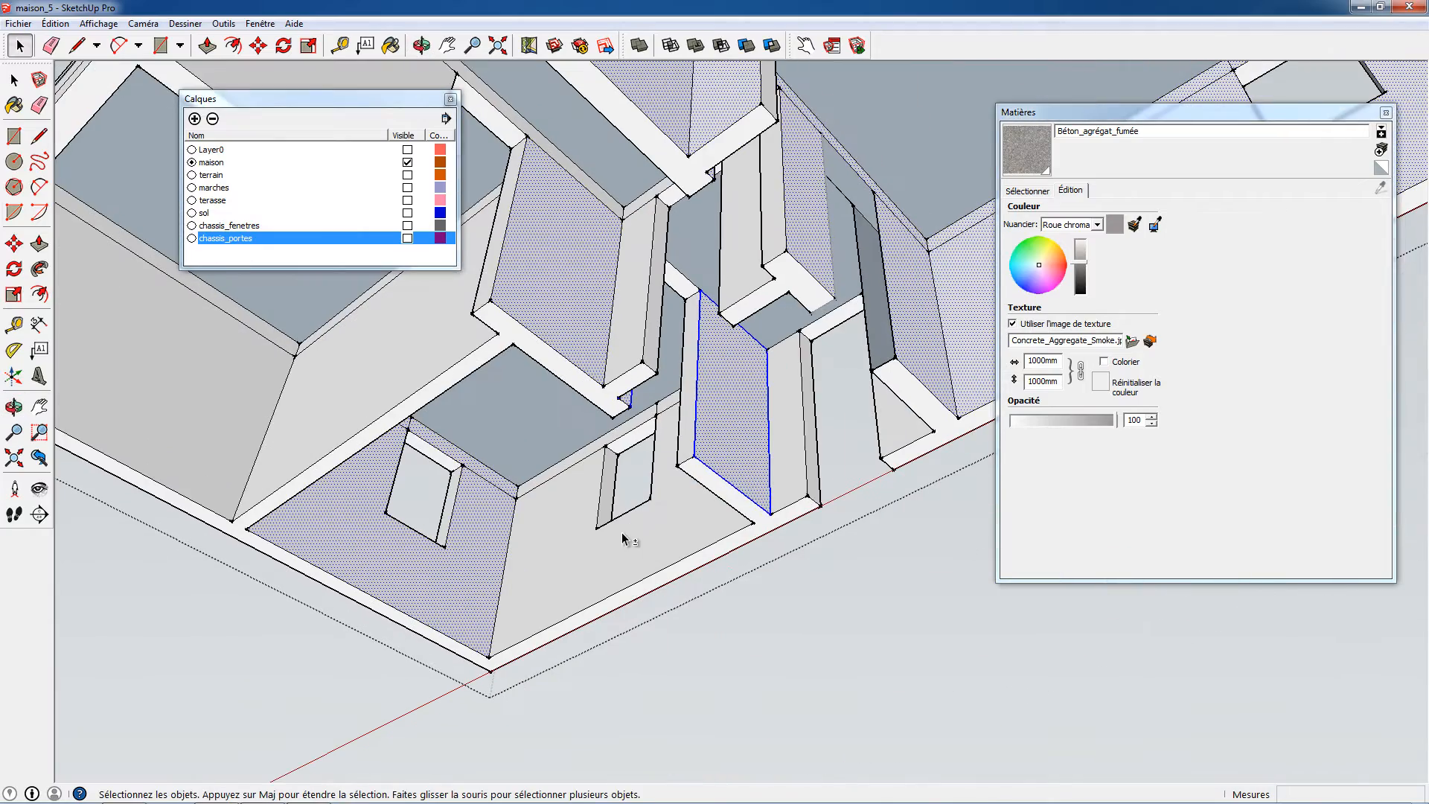
left_click(592, 500, "shift")
left_click(573, 464, "shift")
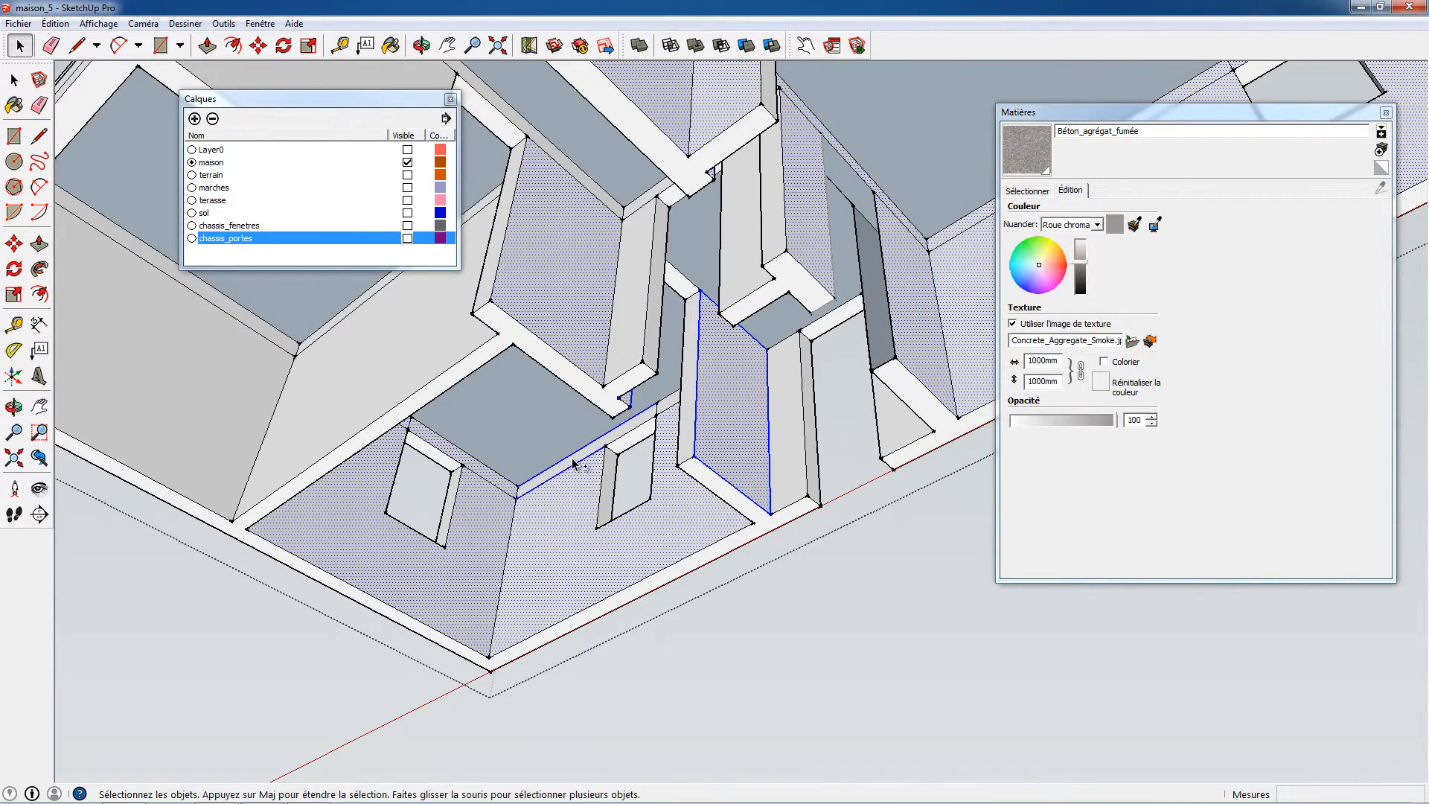
Add the partition faces beside the doorways next to the windowed corner room and the upper wall strip behind them to the selection.
middle_click_drag(626, 438, 744, 388)
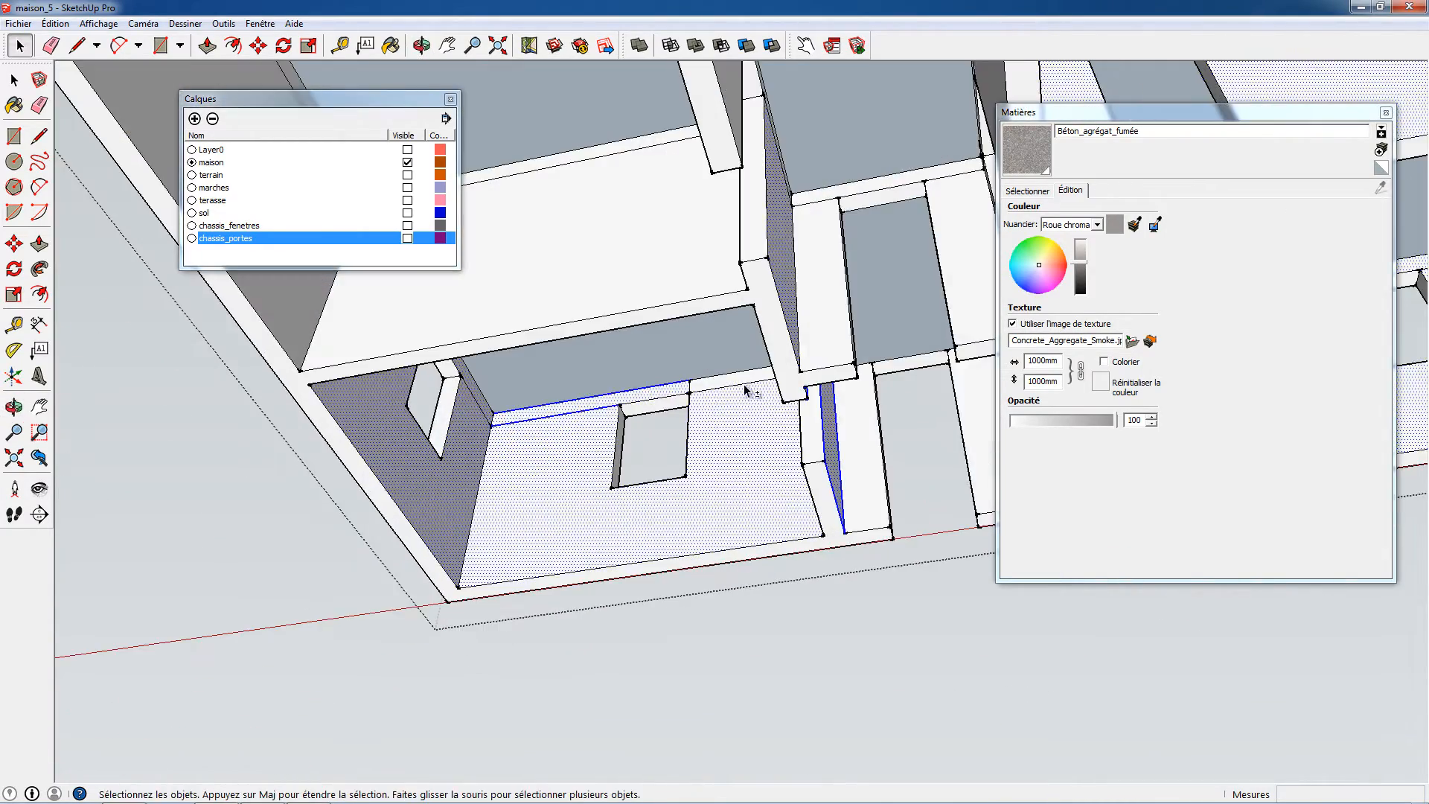
left_click(832, 315, "shift")
middle_click_drag(832, 318, 680, 517, "shift")
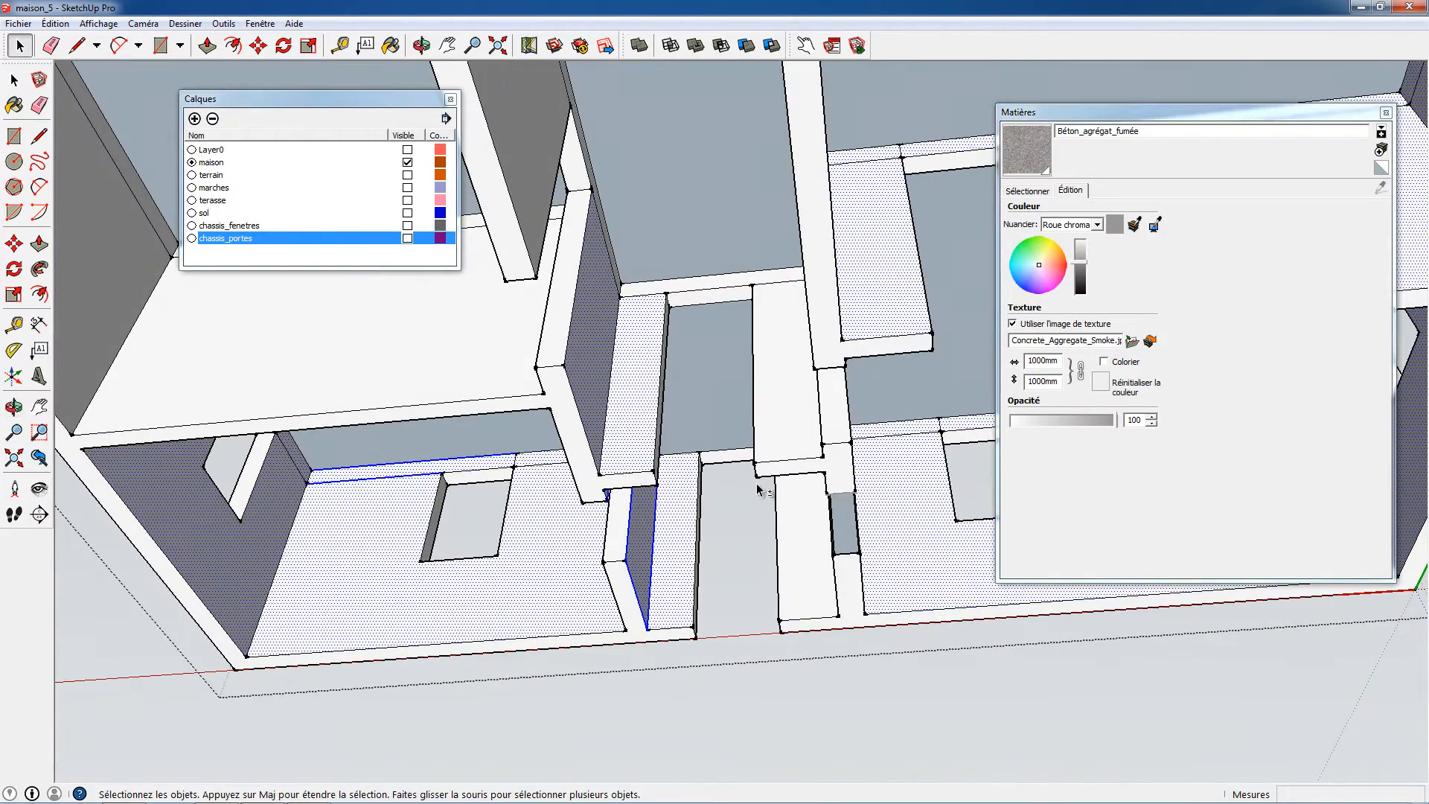
middle_click_drag(708, 319, 652, 311)
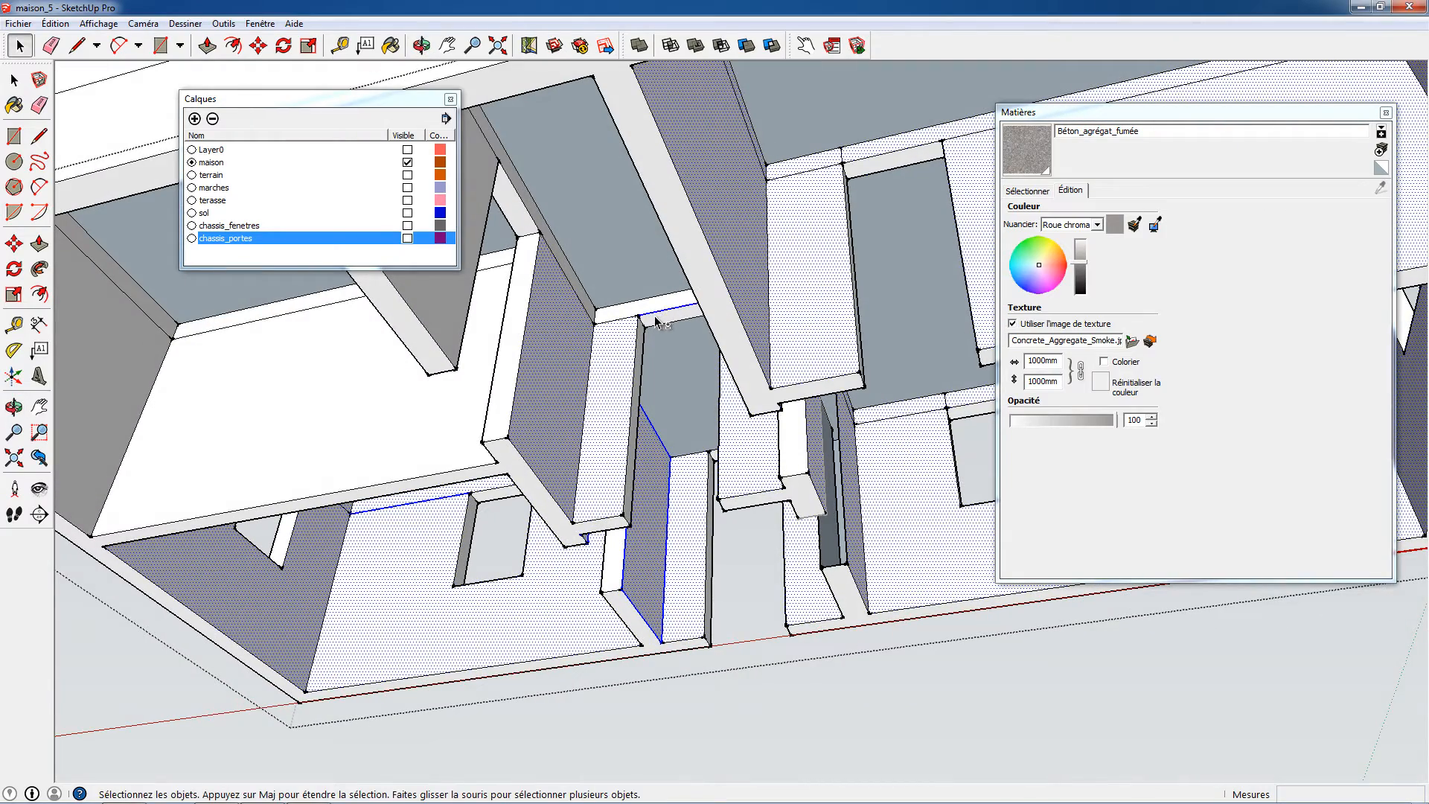
left_click(644, 309, "shift")
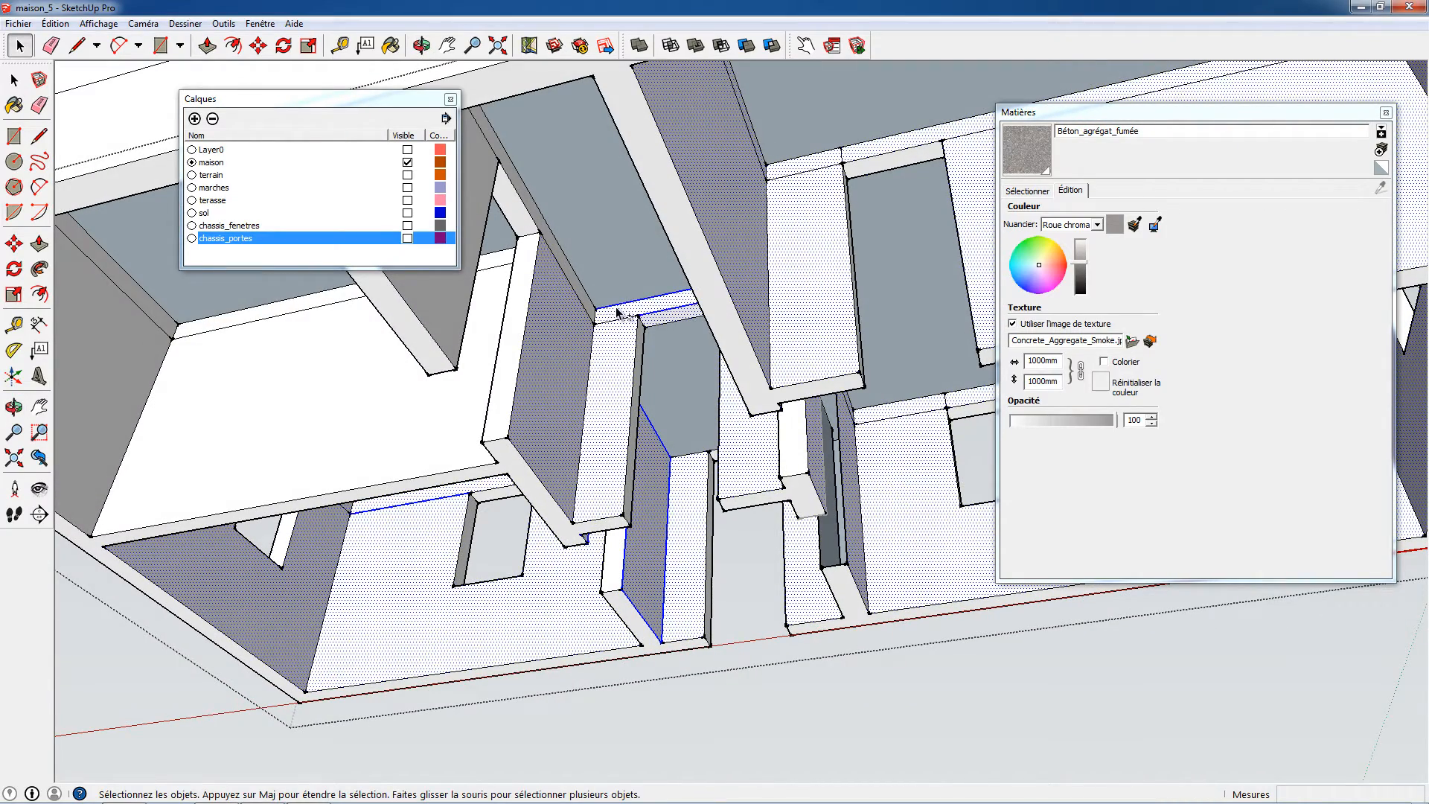
Add the rear room's upper wall strip and the neighbouring room's partition face beside its doorway to the selection.
middle_click_drag(609, 306, 495, 511)
middle_click_drag(676, 327, 661, 493)
left_click(646, 480)
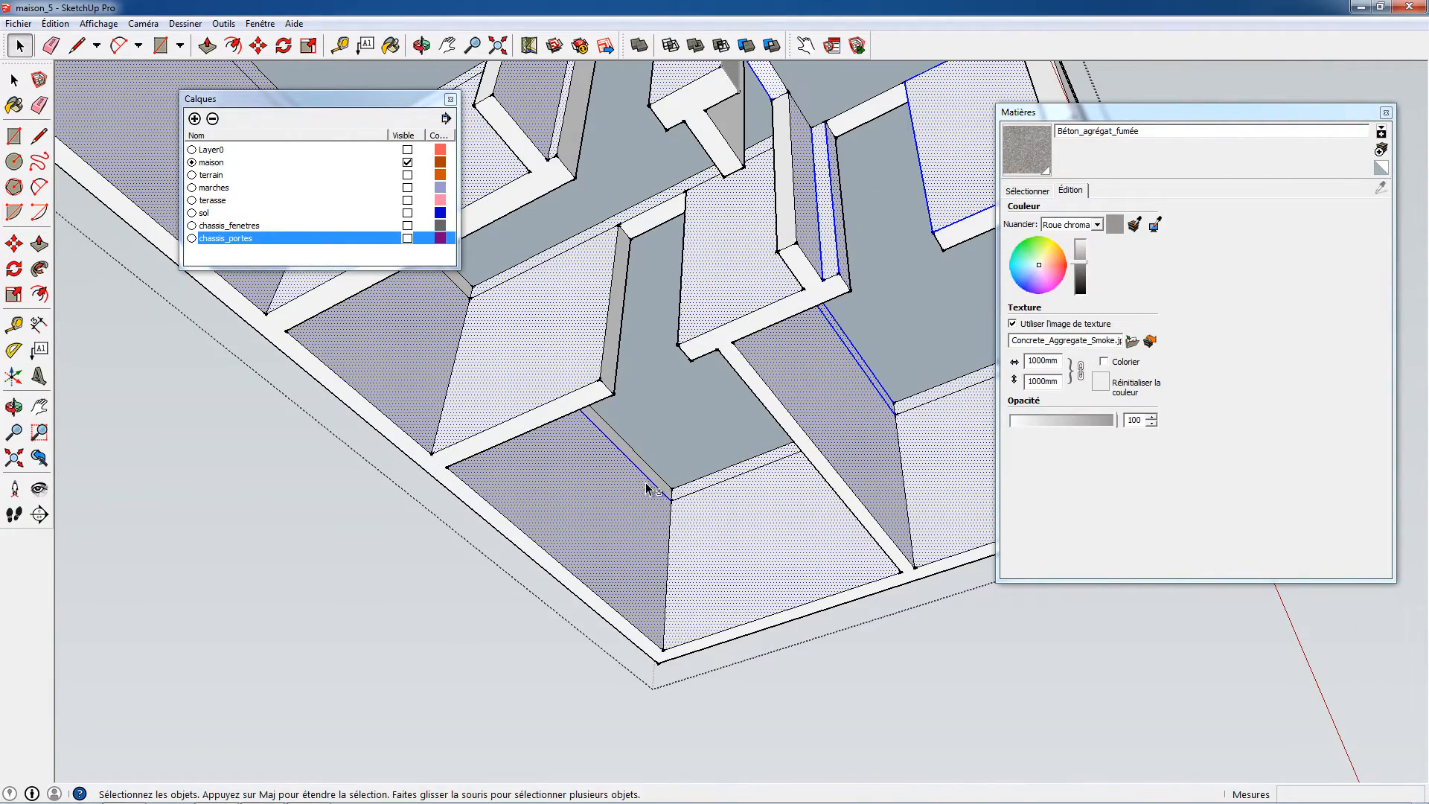
middle_click_drag(647, 480, 533, 495)
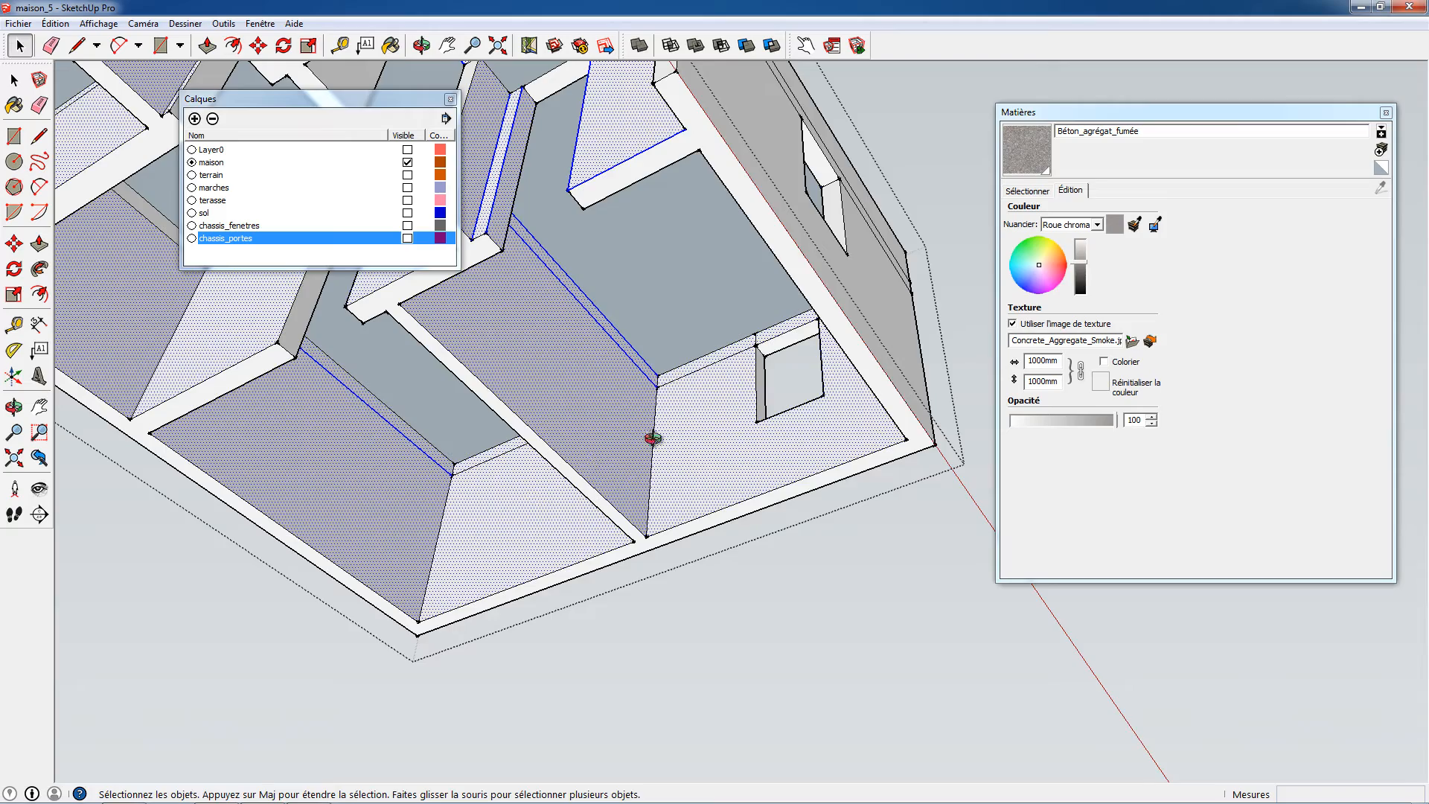
middle_click_drag(653, 438, 446, 436)
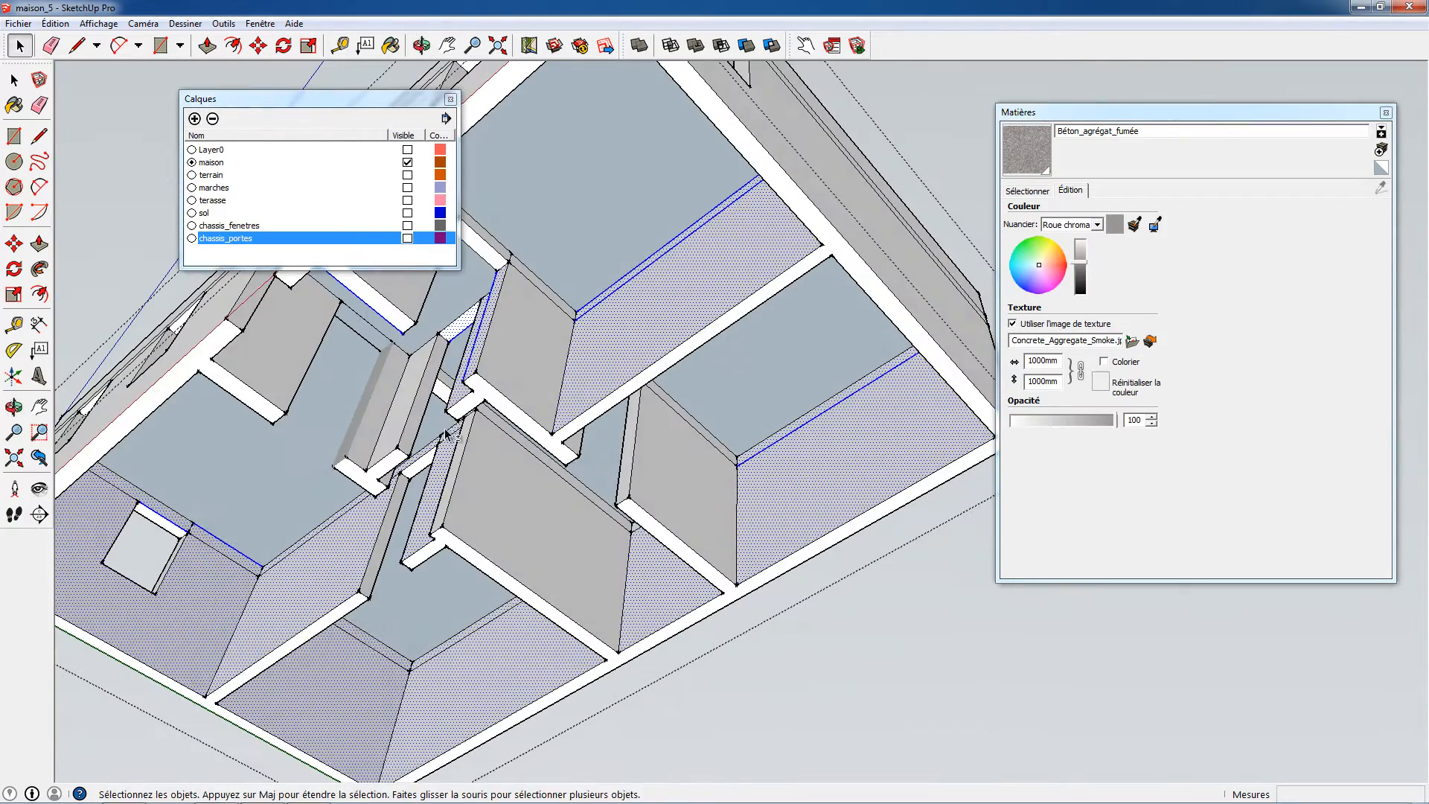
left_click(685, 472)
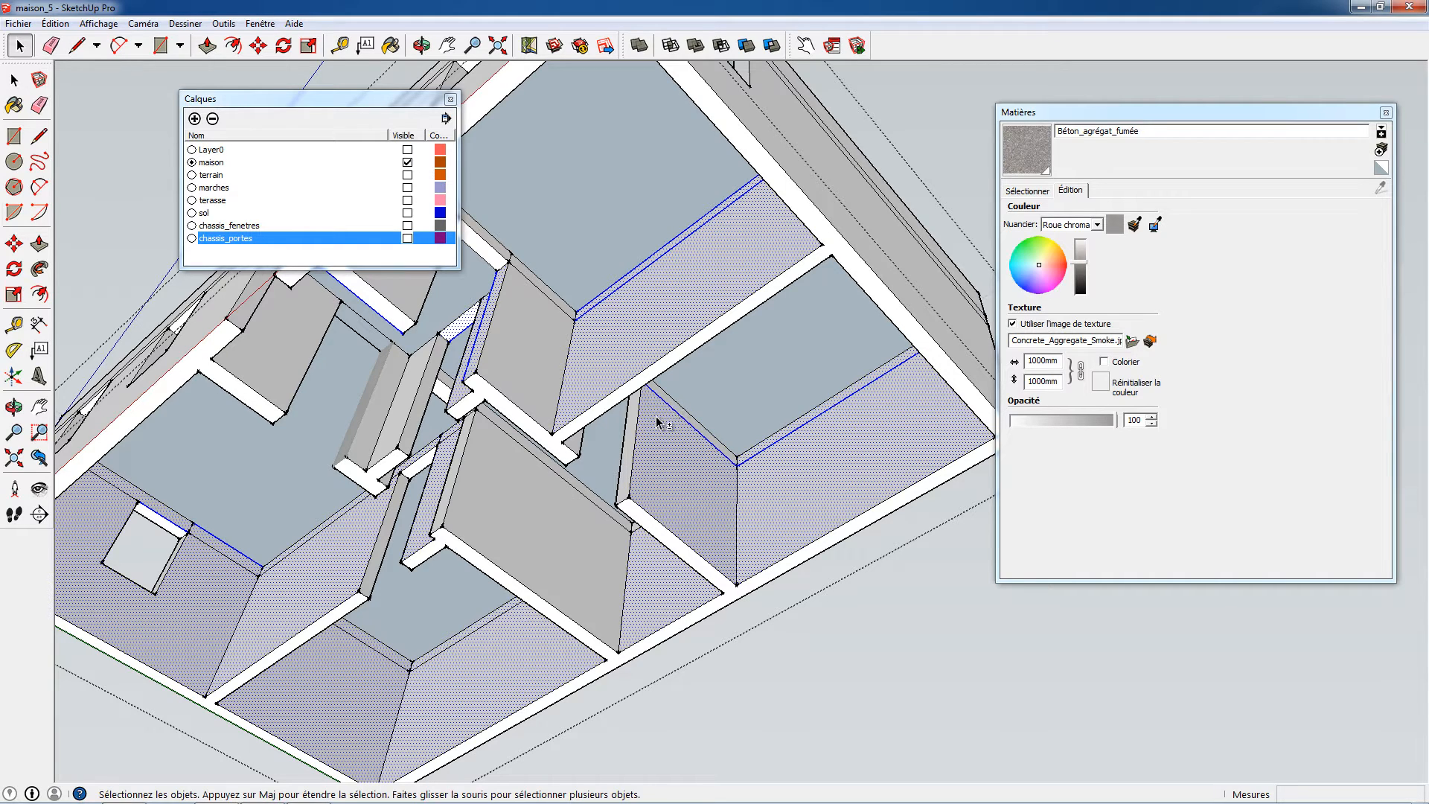
Add the strip above that partition, plus the adjacent large room's partition face and its upper strip, to the selection.
scroll(607, 456, "down", 4)
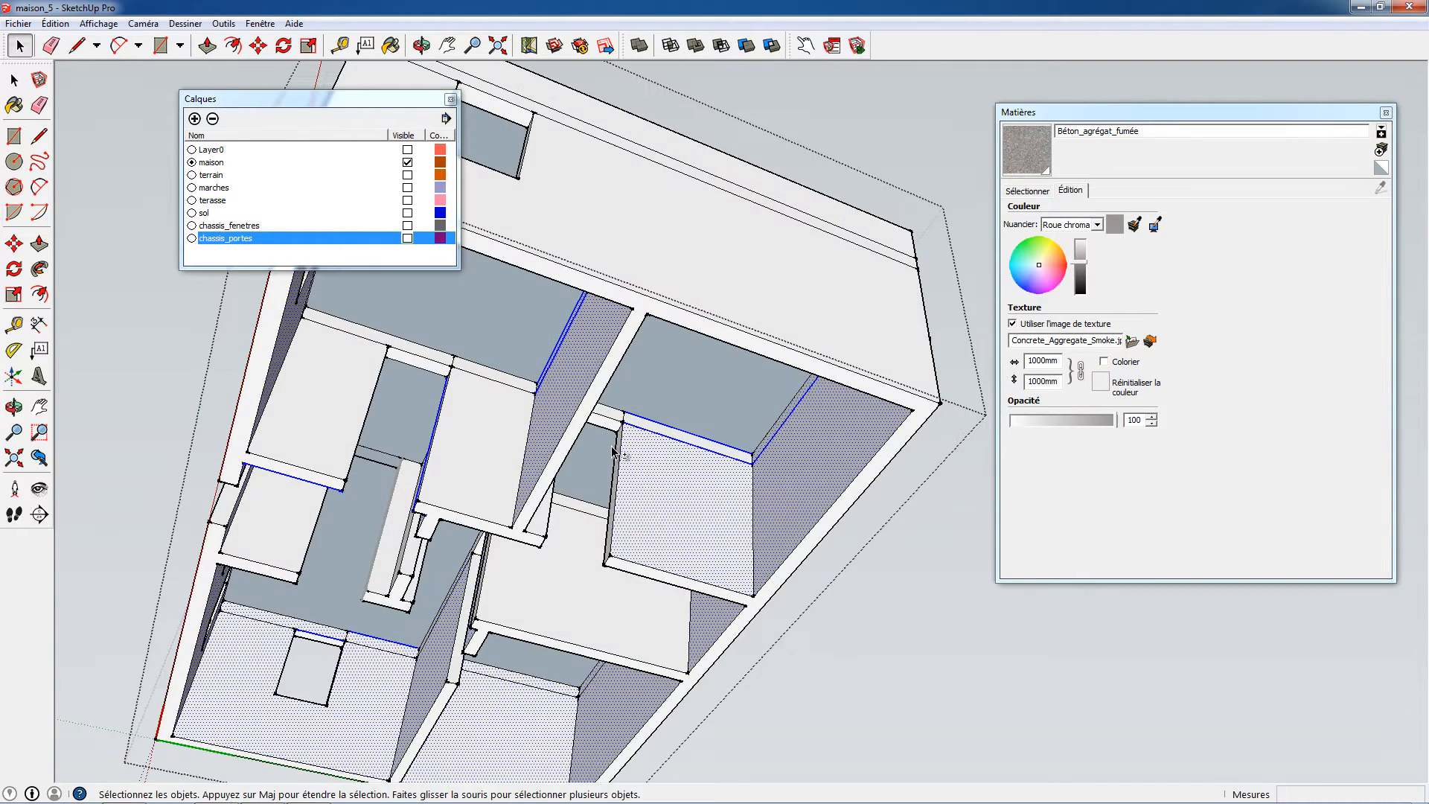
left_click(648, 423, "shift")
left_click(478, 454, "shift")
left_click(466, 370, "shift")
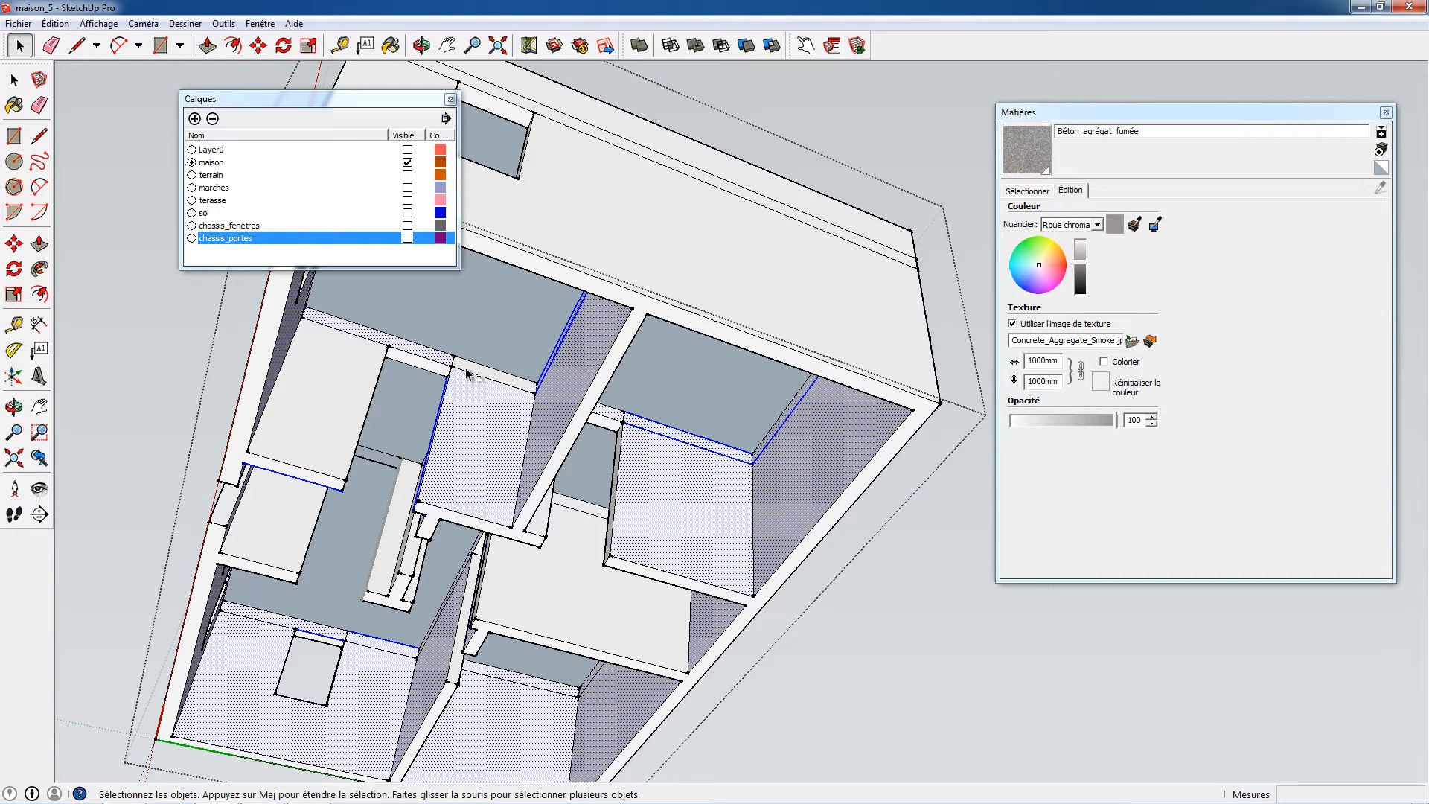
Add the remaining narrow partition face in the central hall to the selection and check the other rooms for missed faces.
middle_click_drag(454, 396, 542, 436)
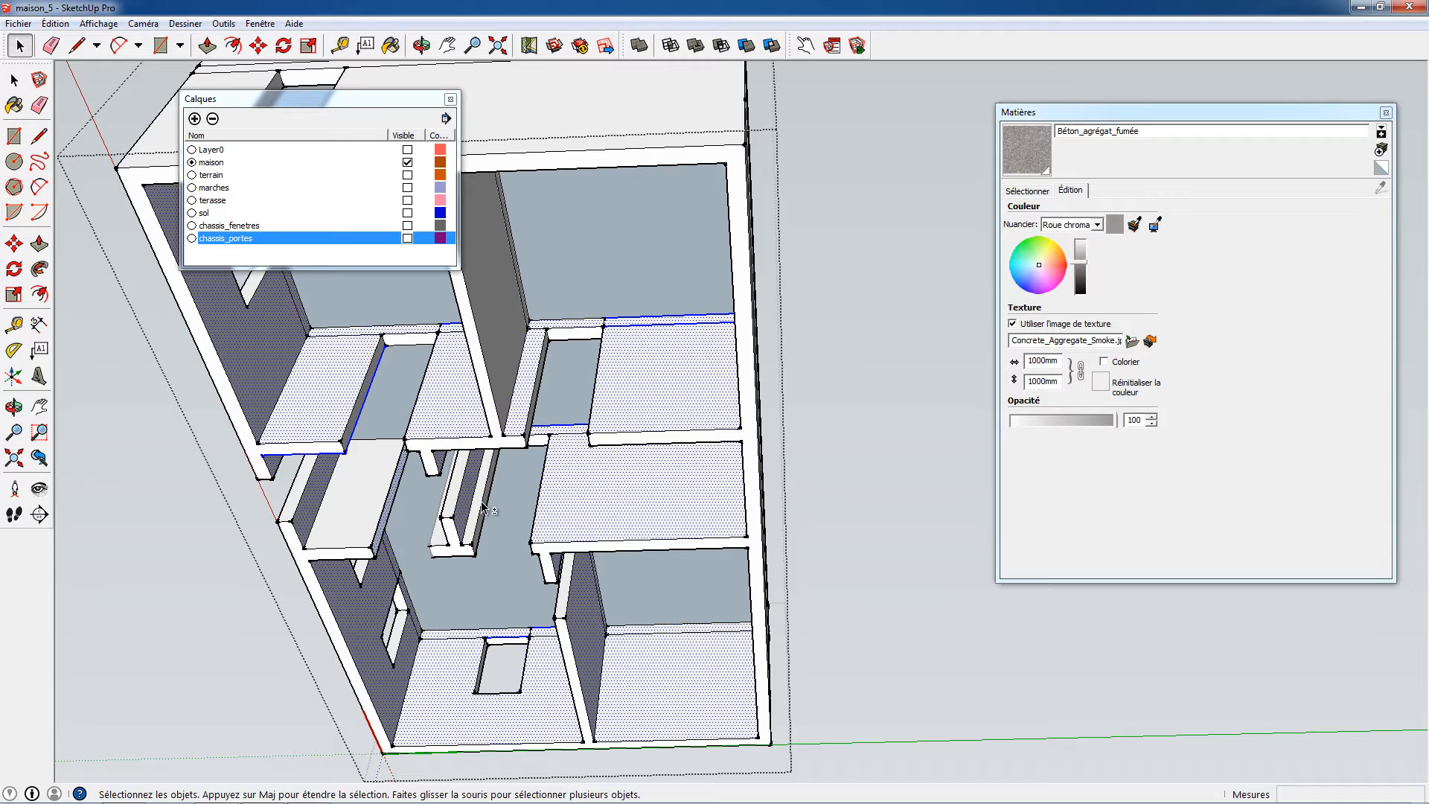
middle_click_drag(482, 509, 686, 451)
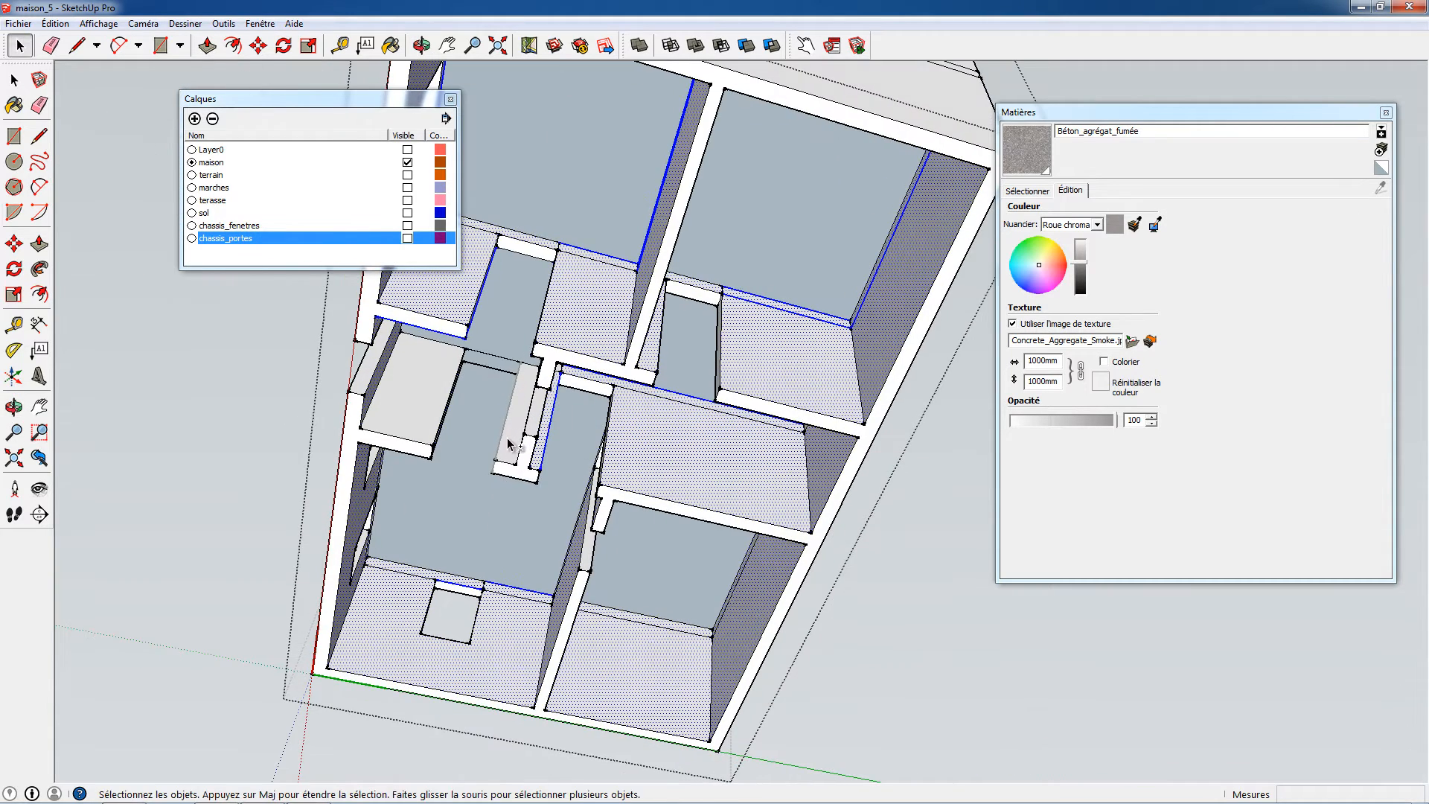
left_click(510, 441, "shift")
middle_click_drag(527, 433, 582, 388)
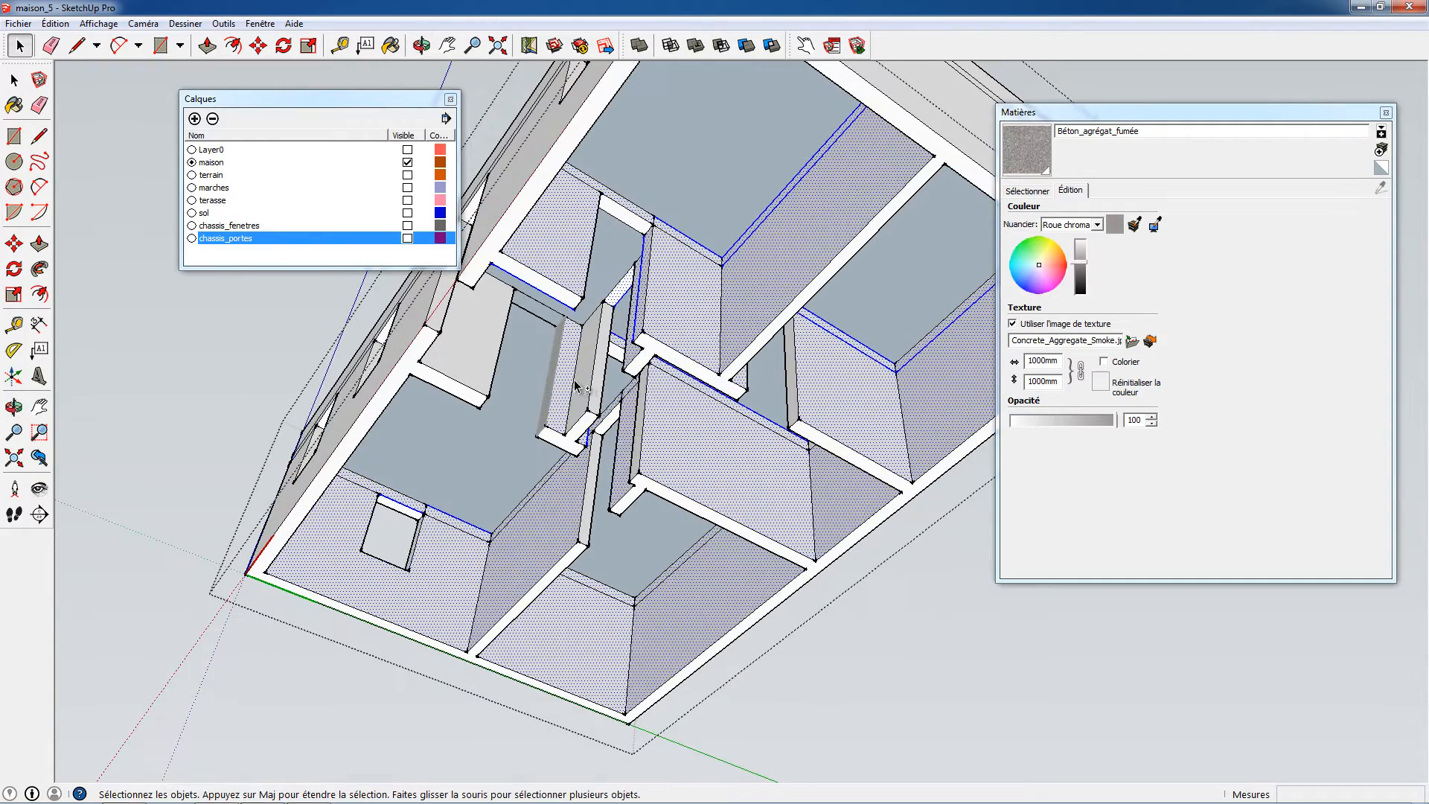
middle_click_drag(471, 374, 359, 432)
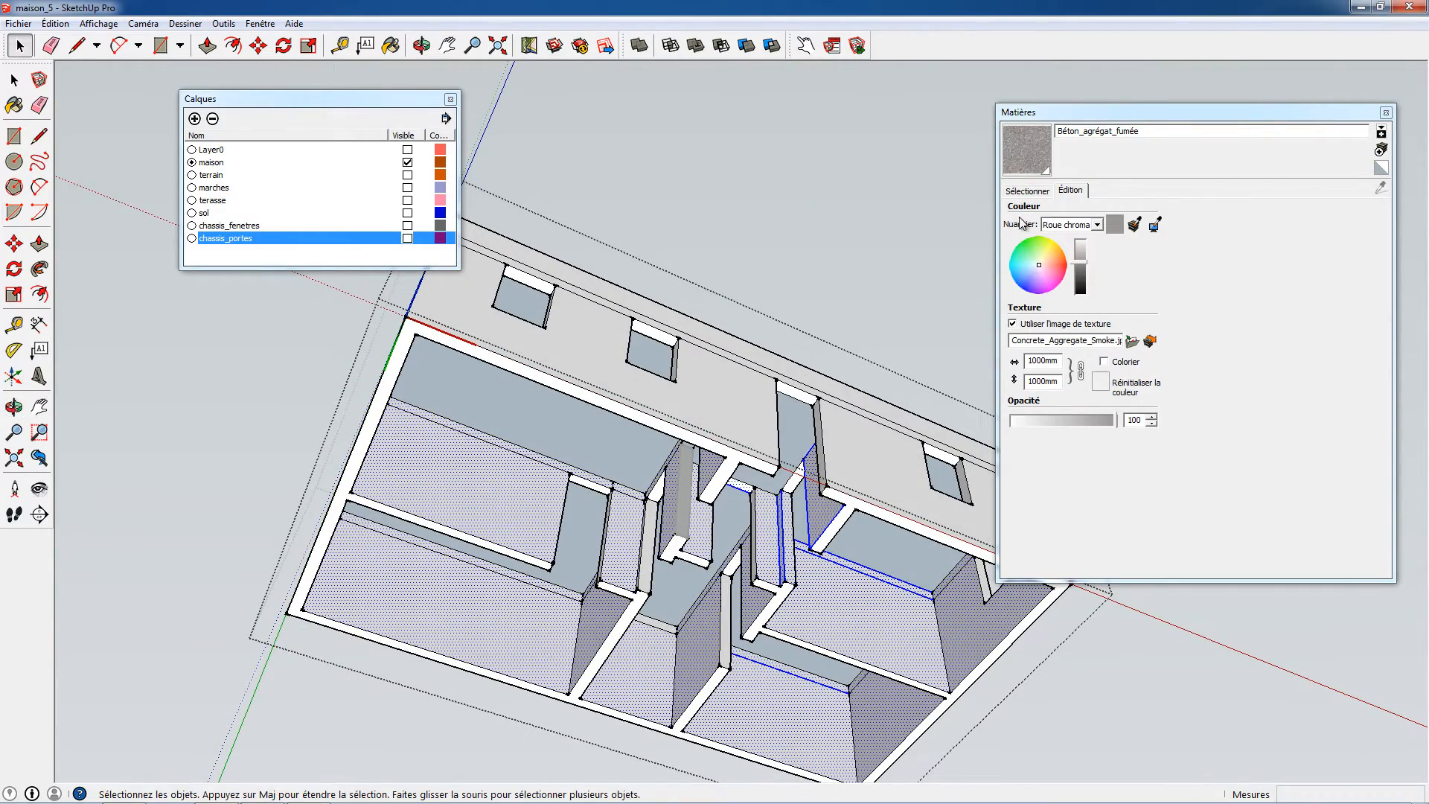
Start a new material and turn off its texture image so it uses a plain colour.
left_click(1029, 193)
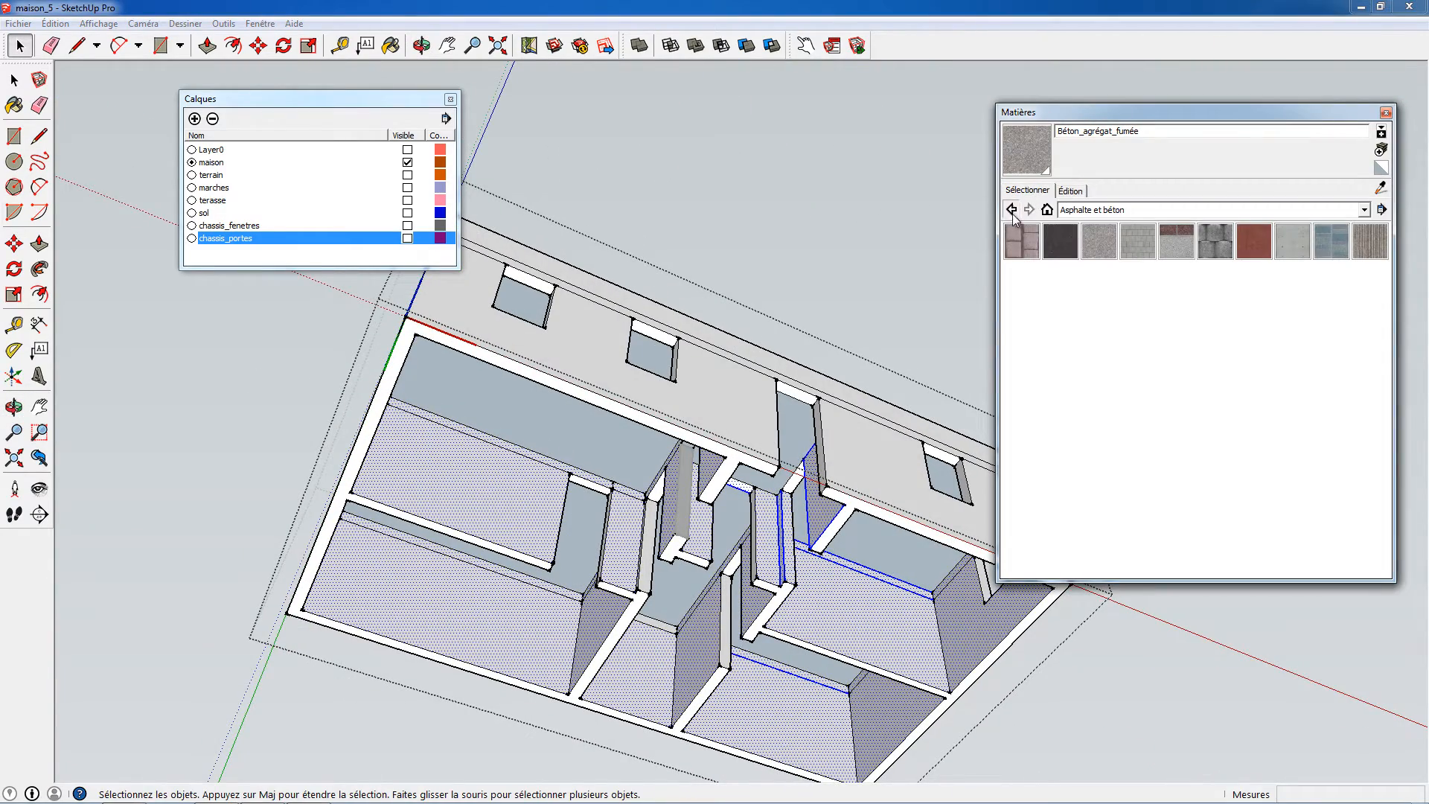
left_click(1012, 211)
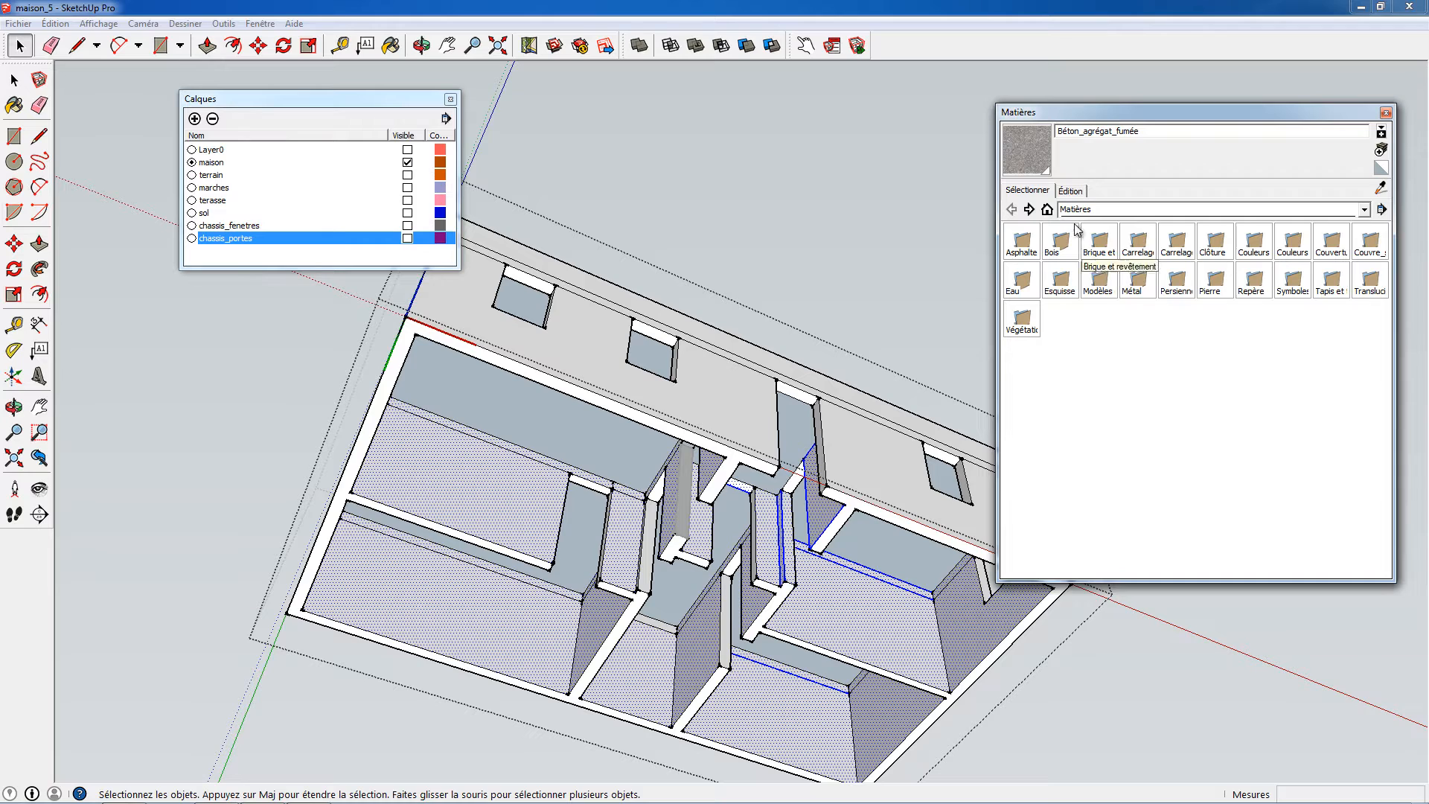
left_click(1070, 192)
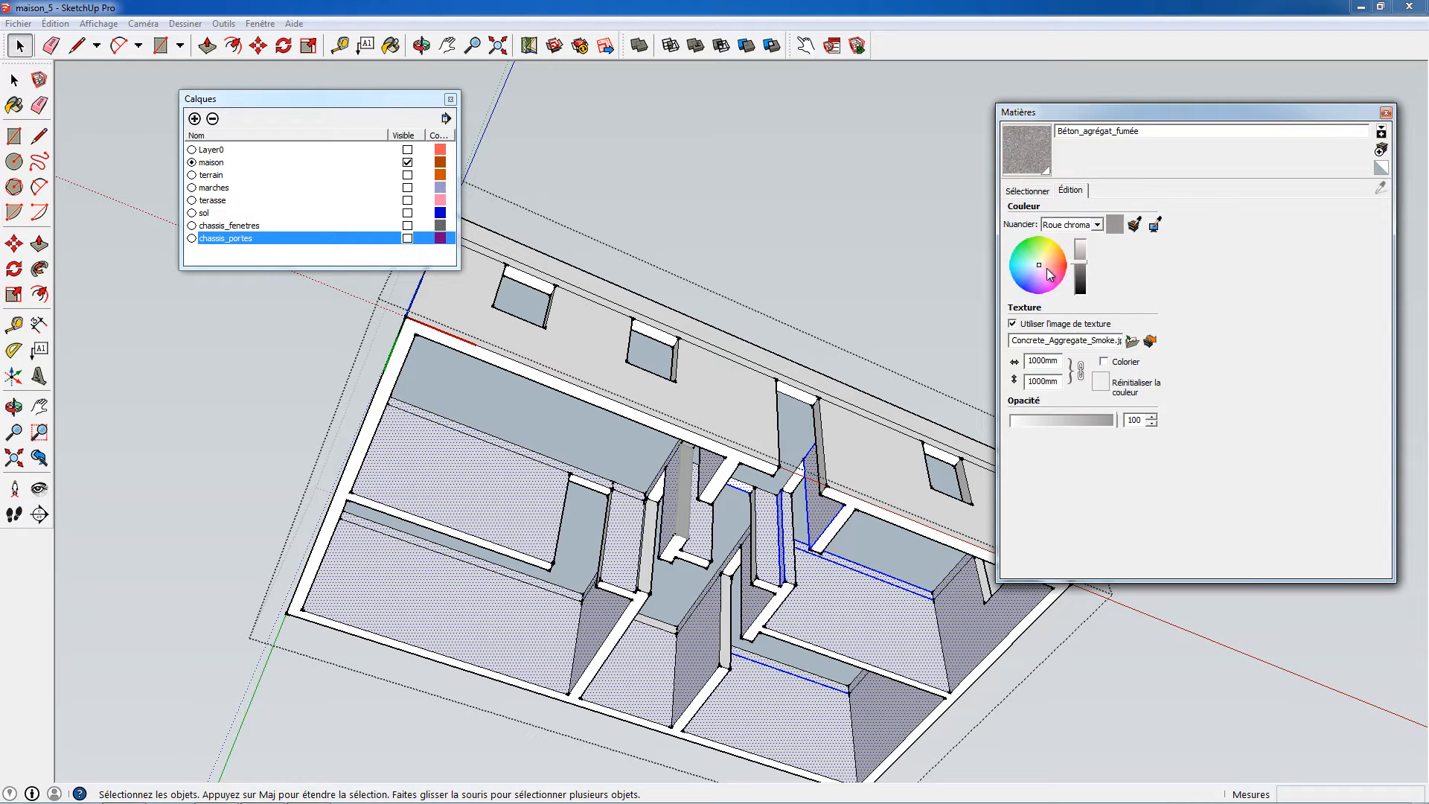
left_click(1037, 192)
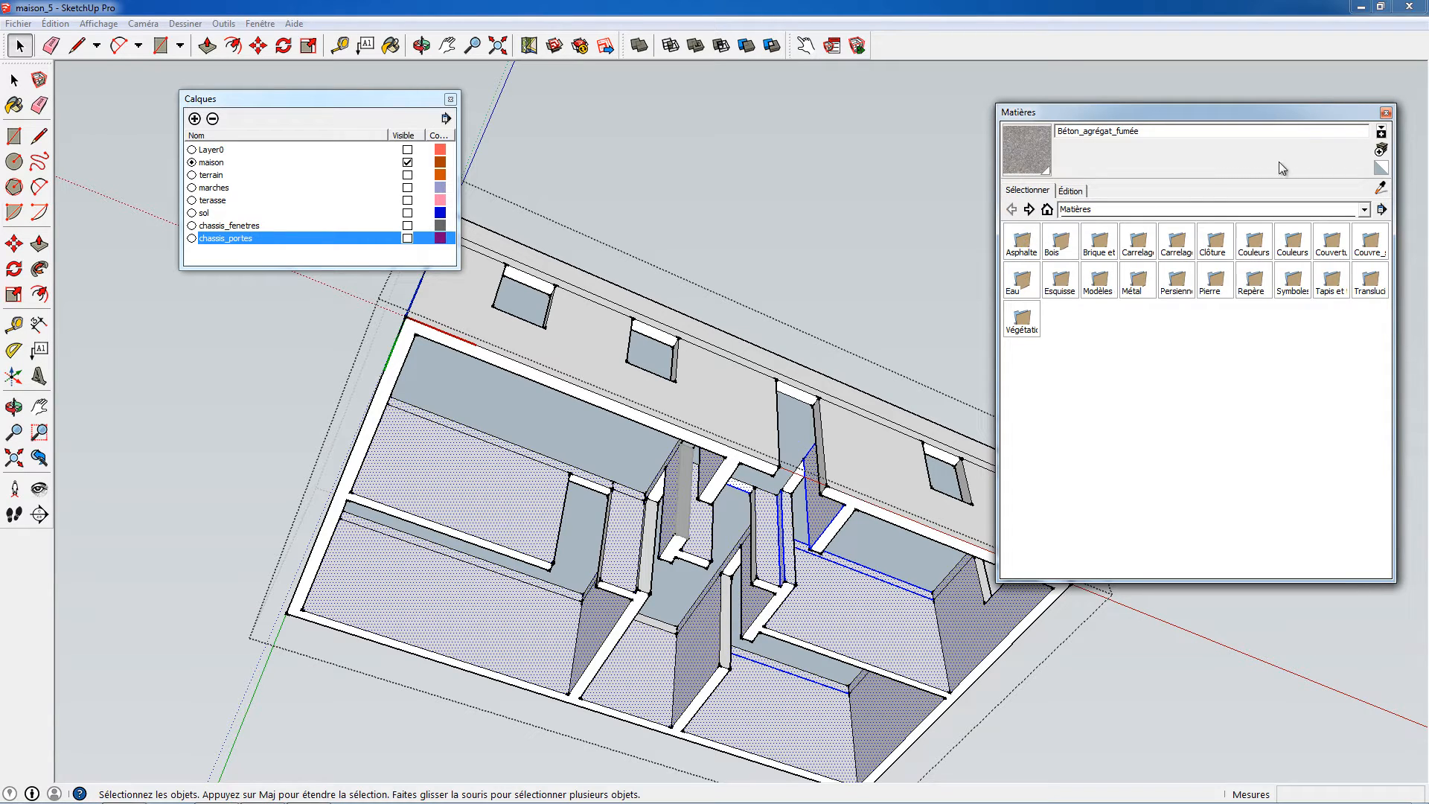
left_click(1381, 152)
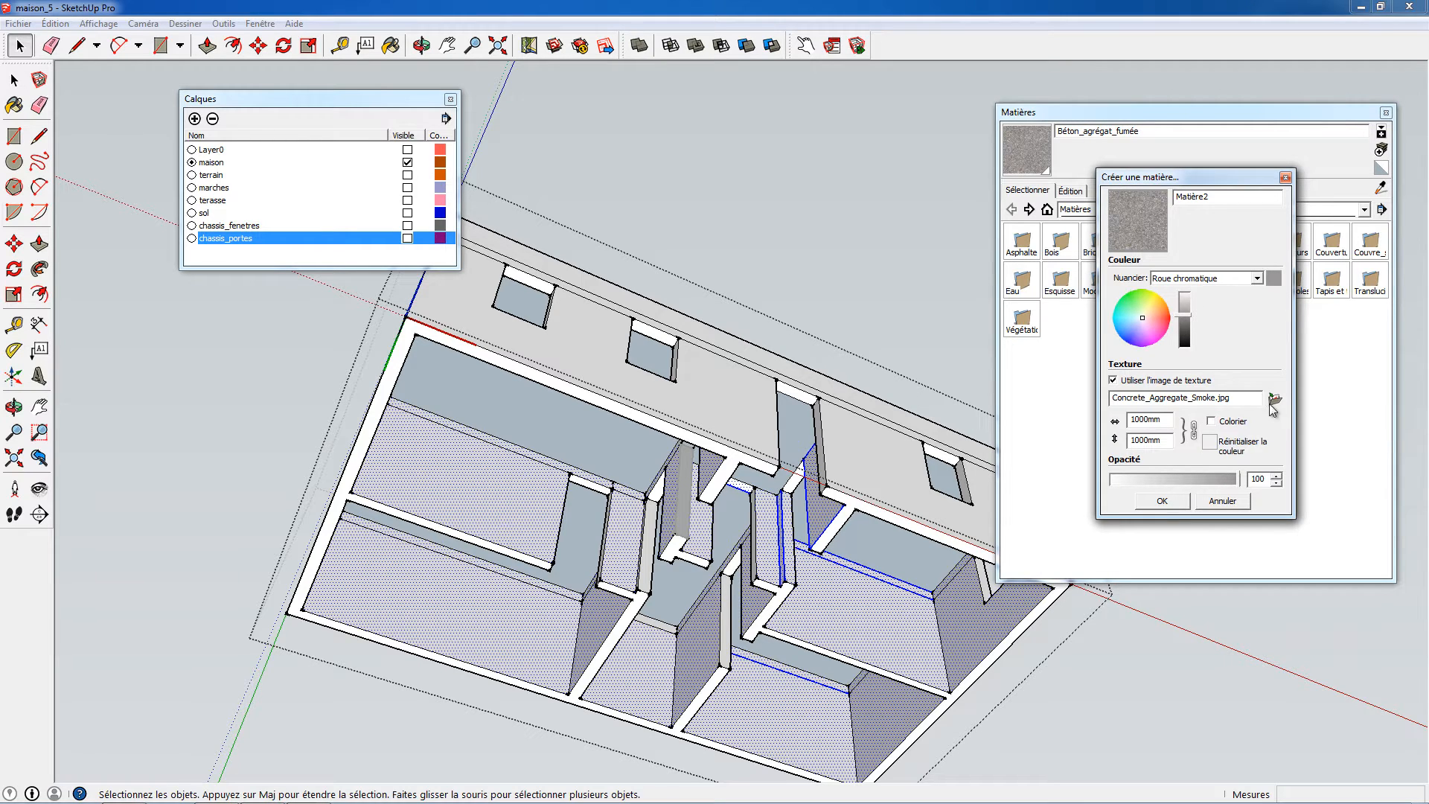
left_click(1168, 381)
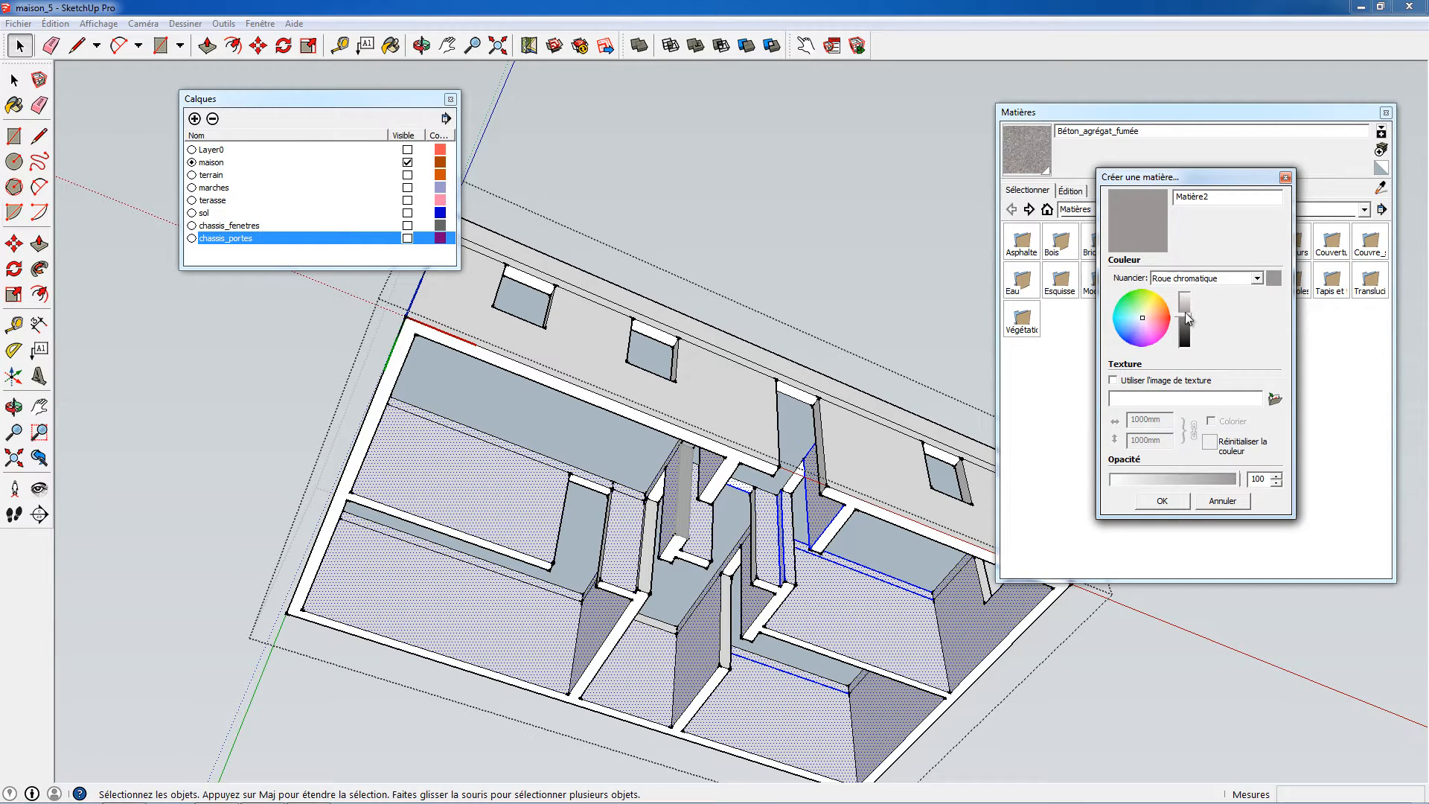
Set the new material's colour to a light cream beige and create it.
left_click_drag(1186, 317, 1185, 306)
left_click(1150, 311)
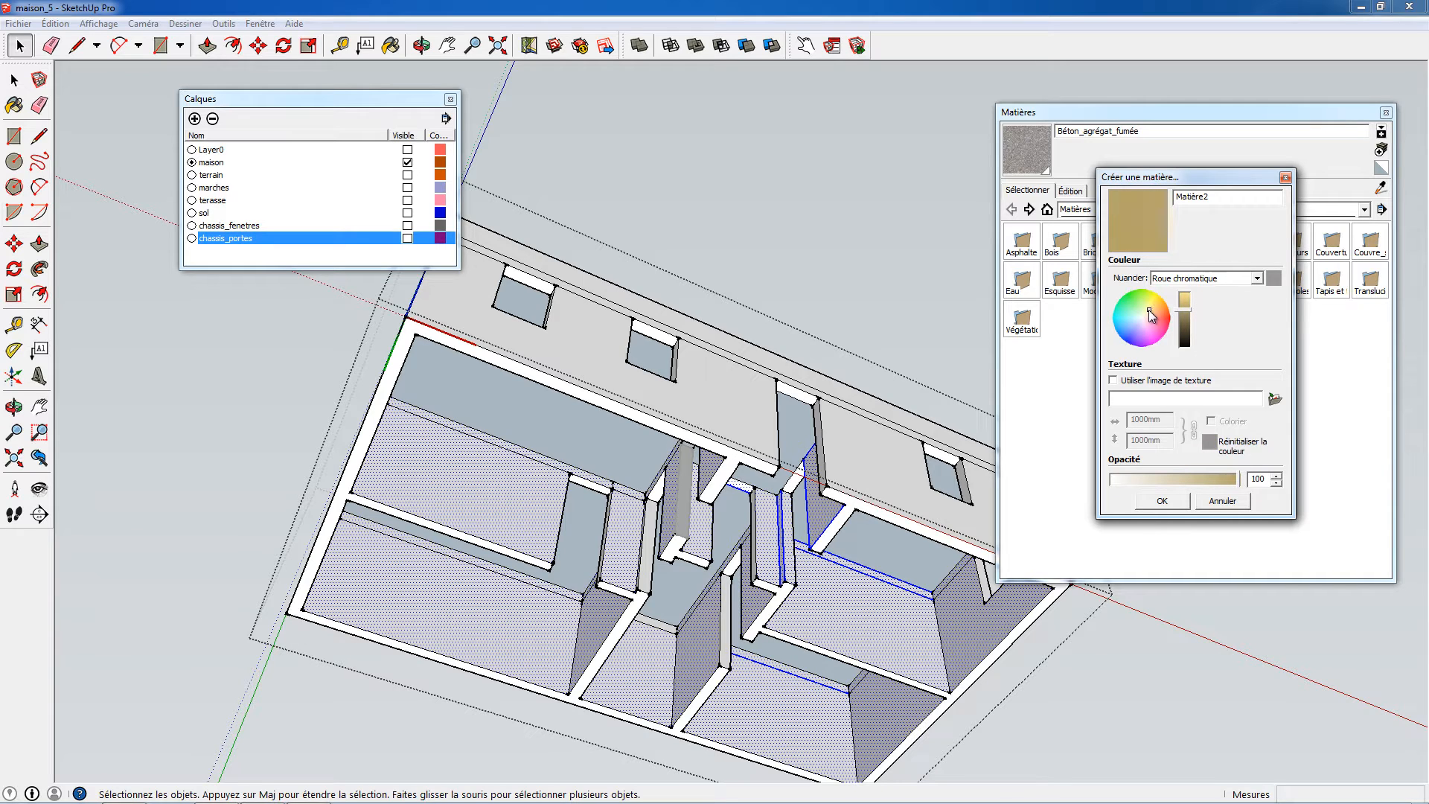
left_click_drag(1184, 312, 1184, 294)
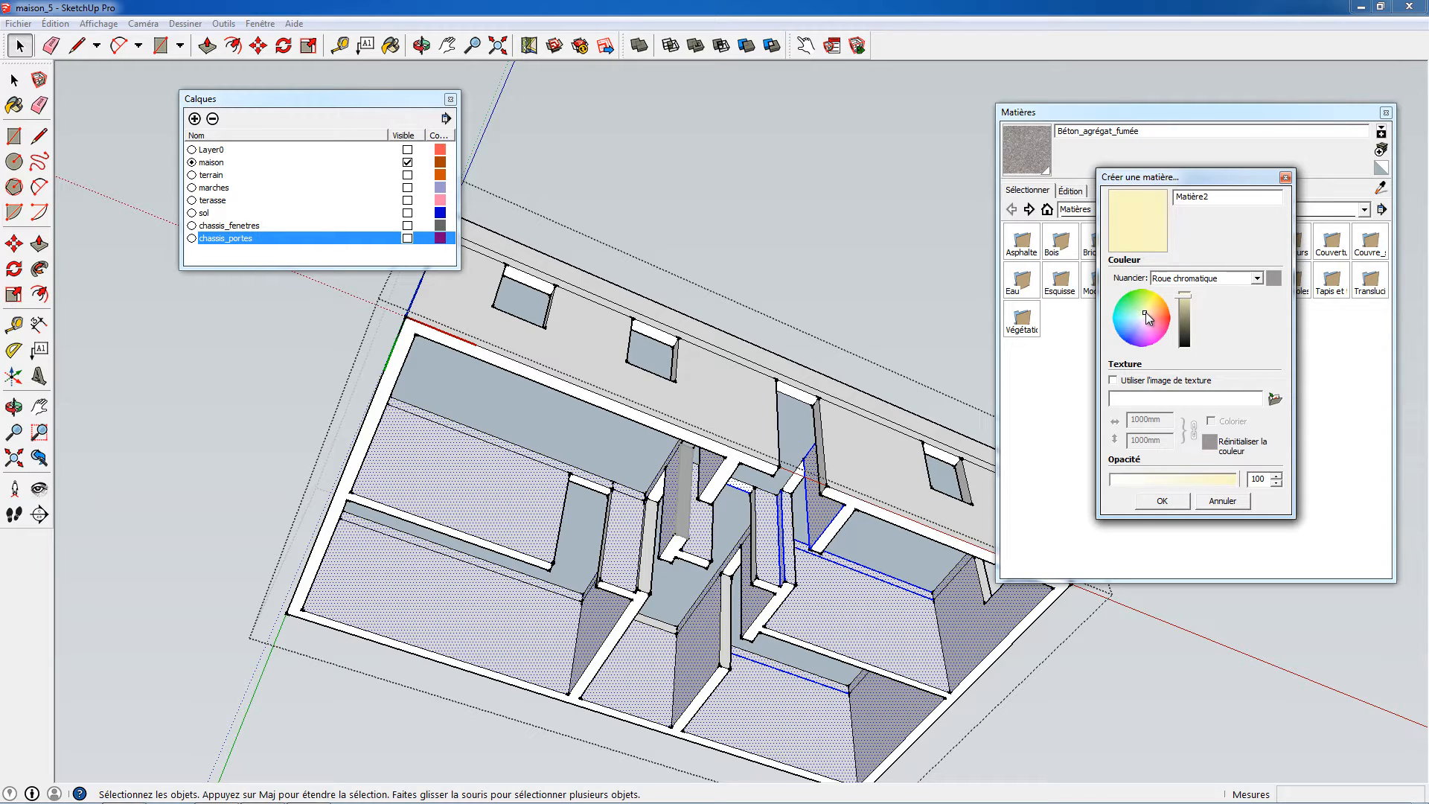
left_click_drag(1145, 312, 1147, 315)
left_click(1163, 501)
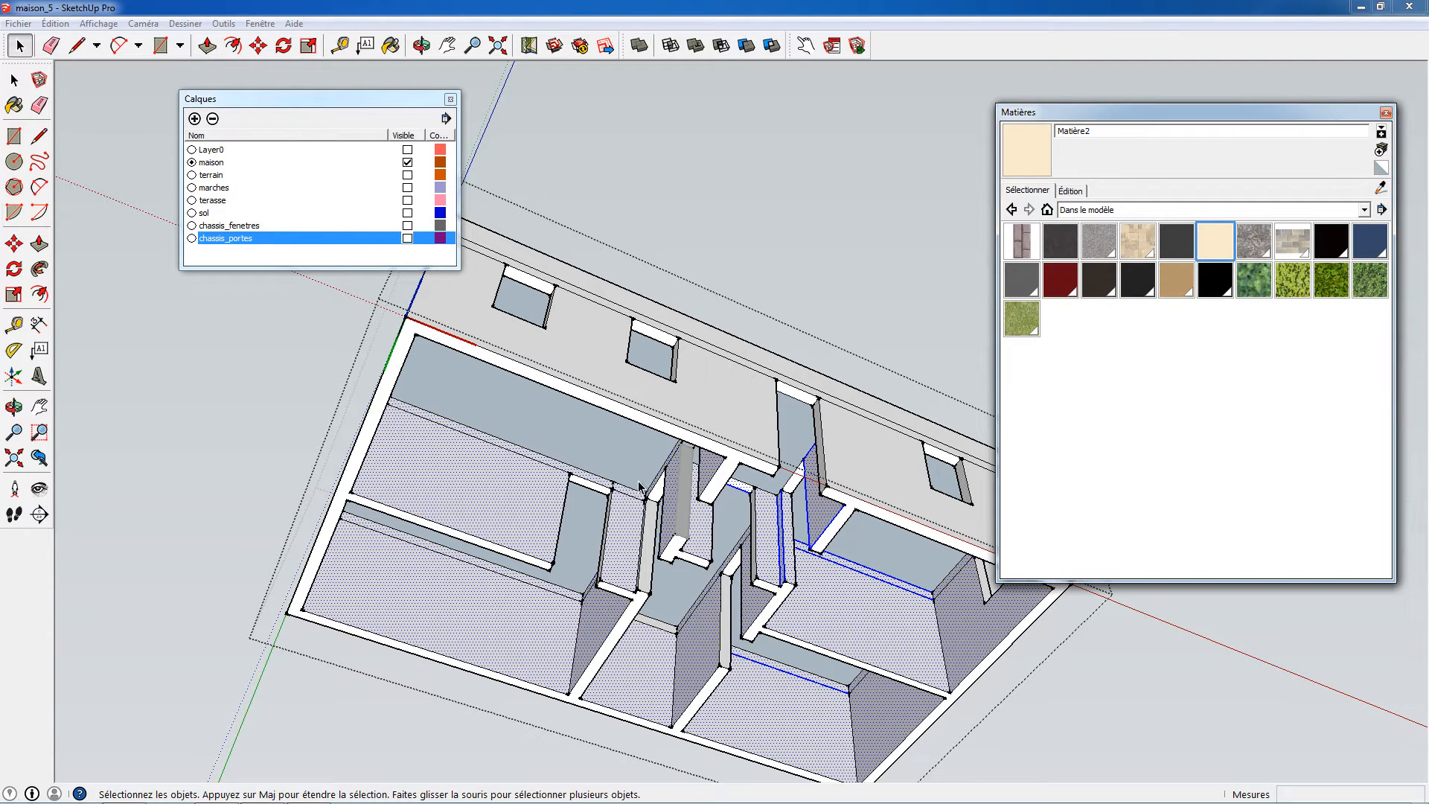
Paint all the selected interior wall faces with the cream Matière2 material and clear the selection.
key("b")
left_click(856, 589)
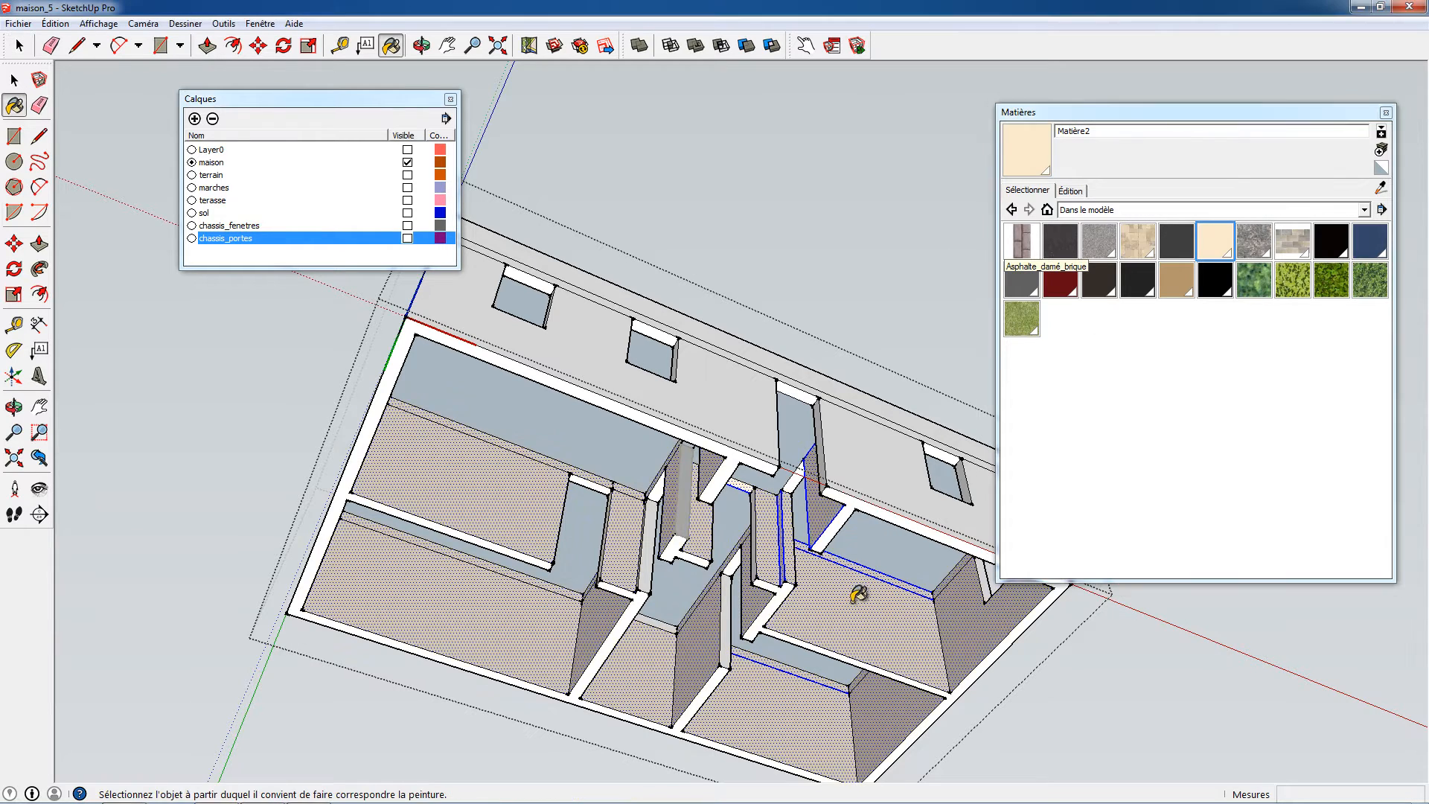
key("alt")
middle_click_drag(790, 530, 891, 554)
key("space")
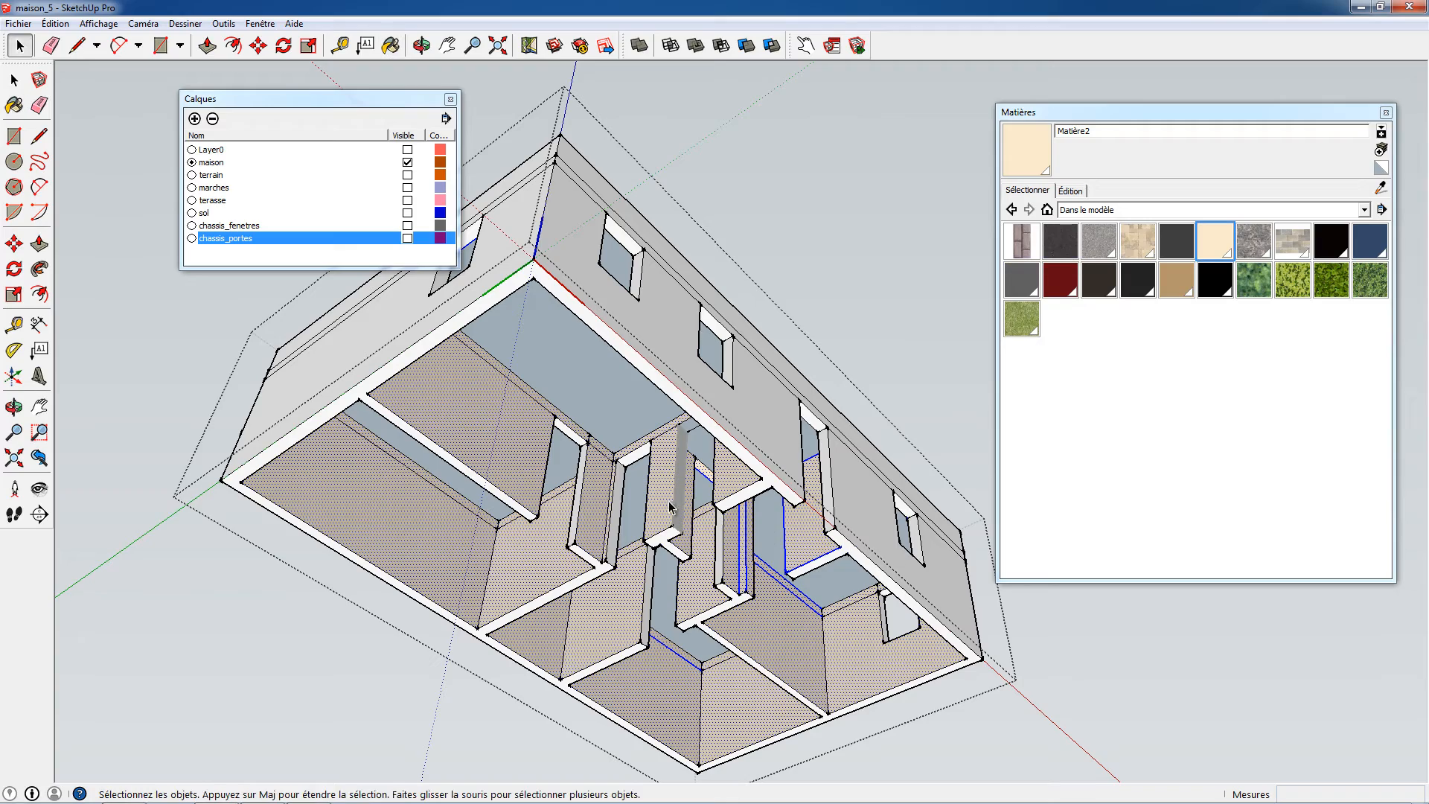
key("Escape")
triple_click(658, 520)
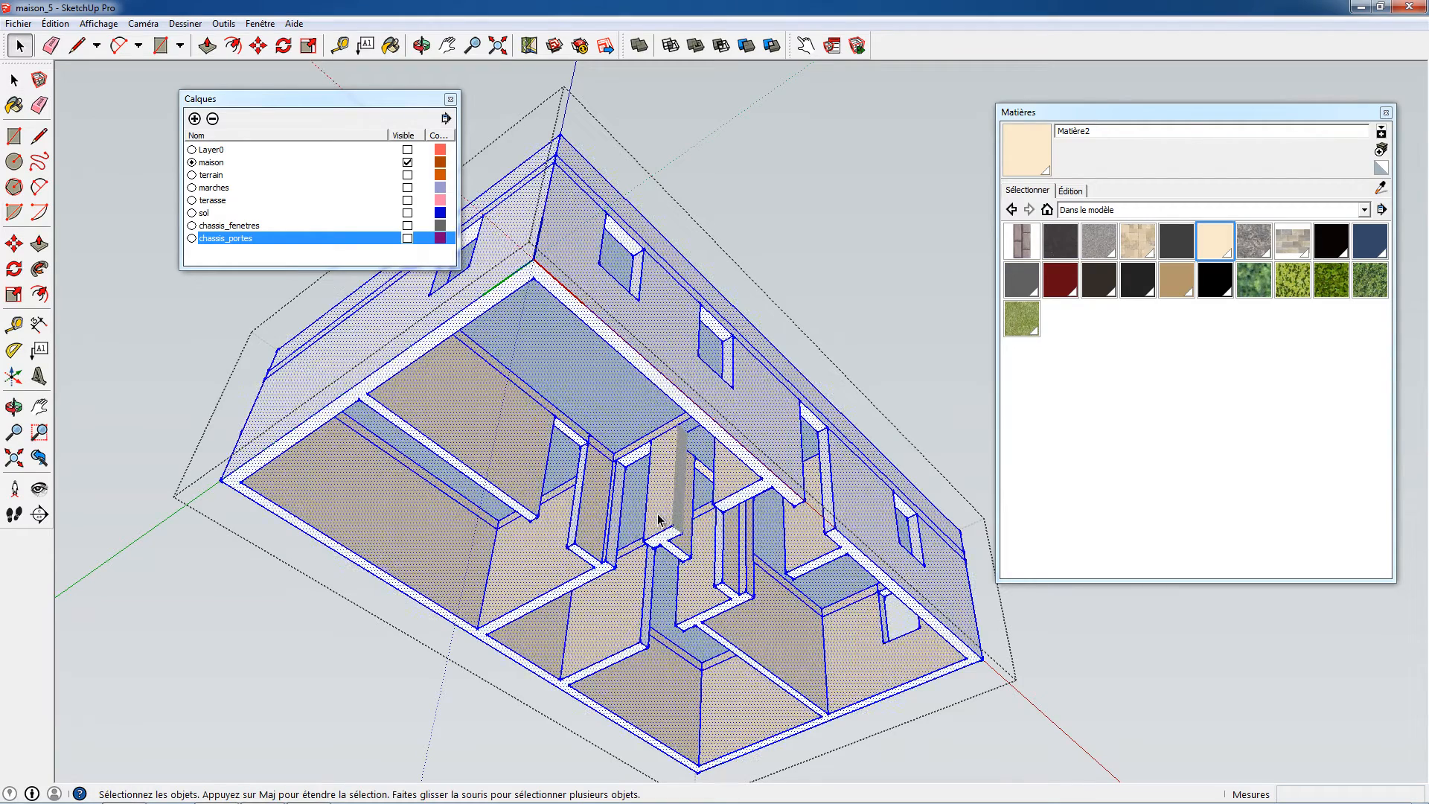
left_click(515, 719)
Select the unpainted upper wall strip in the middle rear room and paint it with Matière2.
middle_click_drag(631, 510, 818, 625)
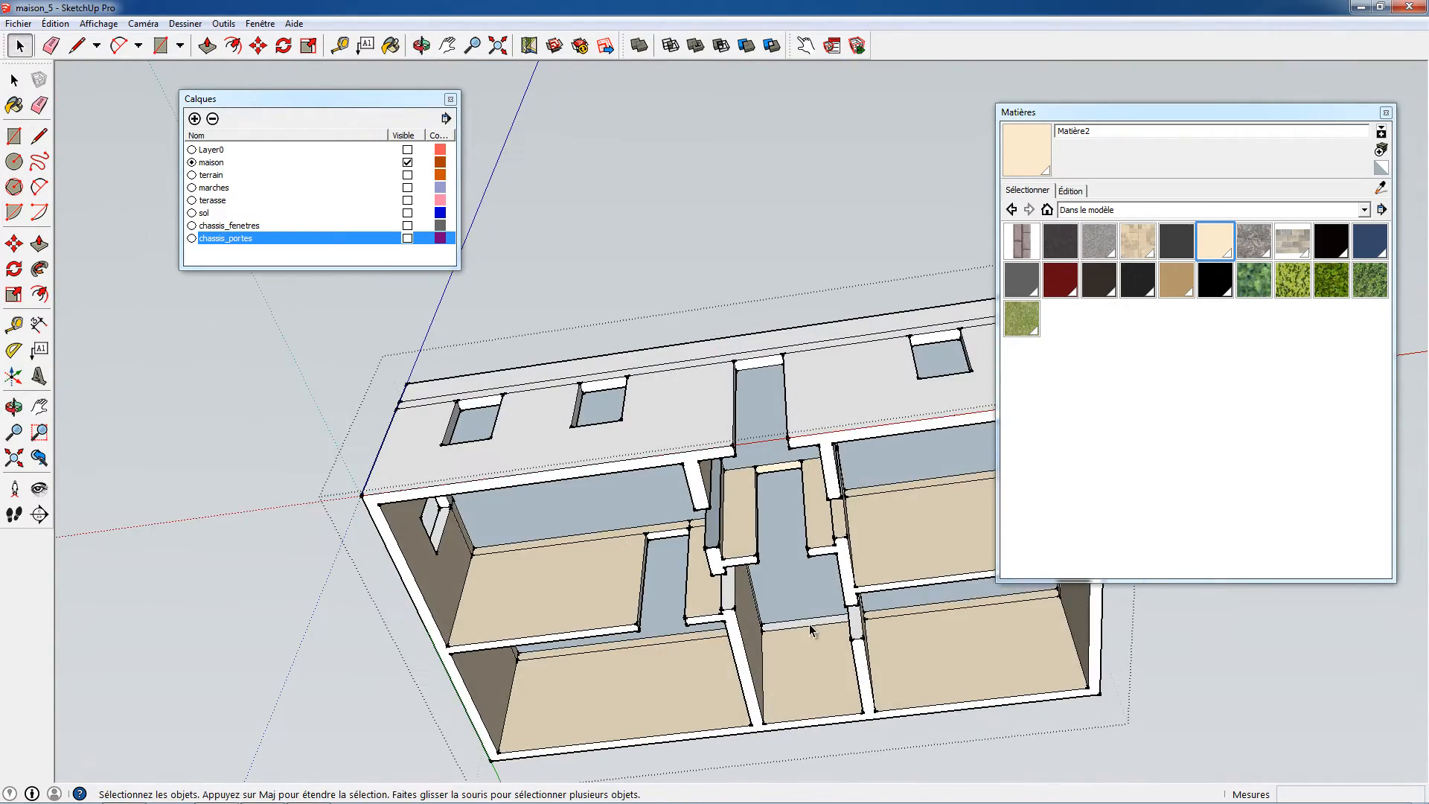
double_click(811, 625)
triple_click(811, 626)
left_click(812, 626)
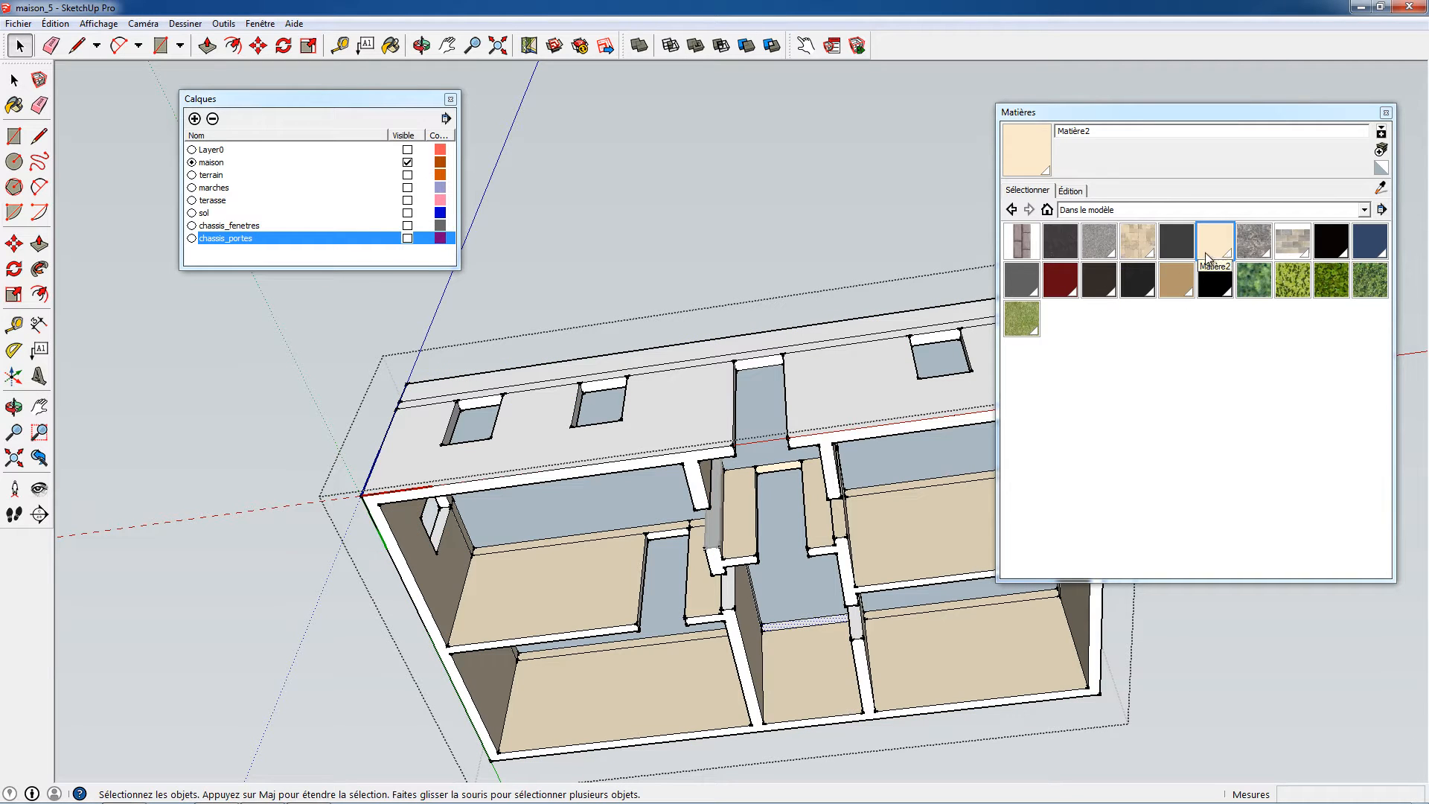
key("b")
left_click(828, 617)
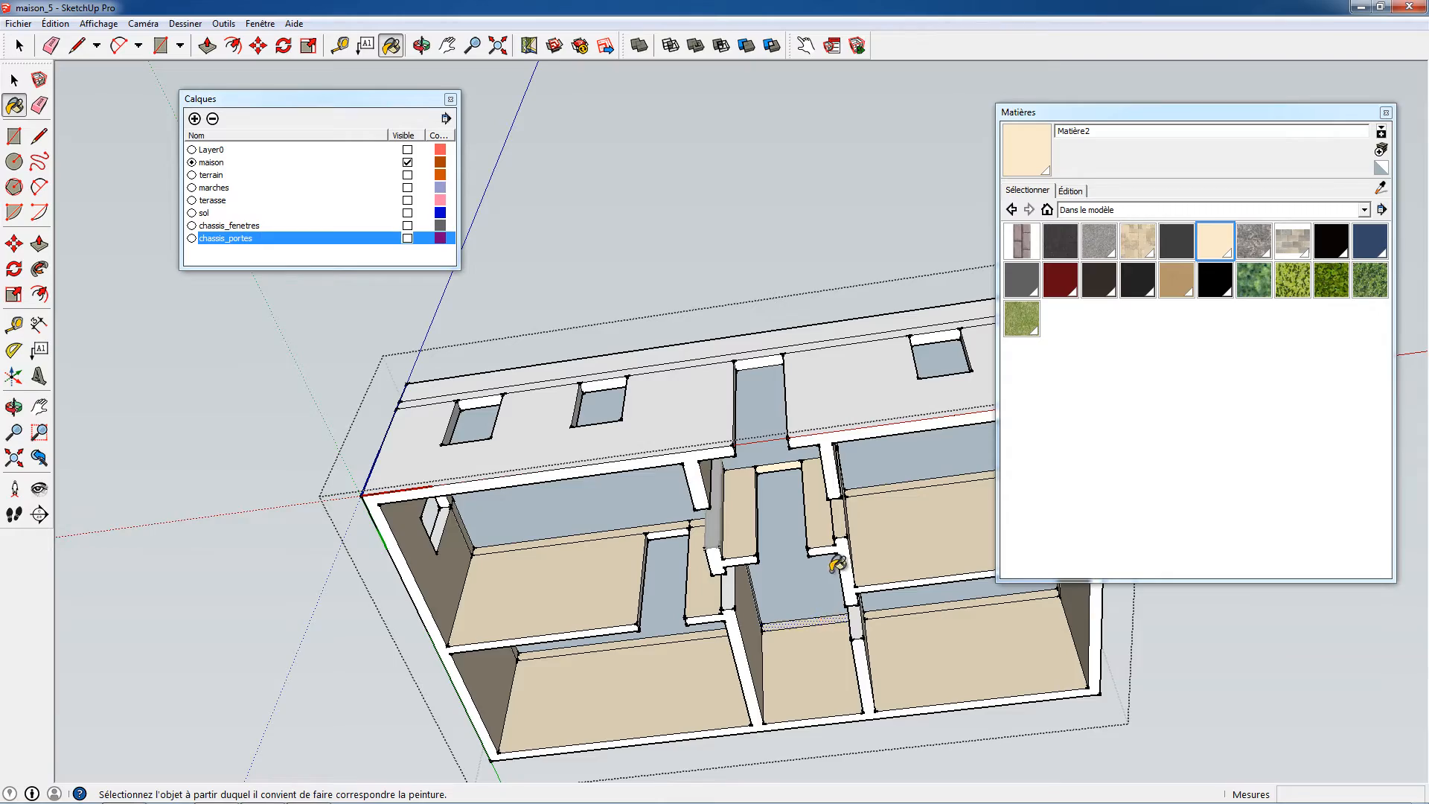
Create a new plain white material using the TSL colour model, with hue and saturation set to 0.
mouse_move(839, 565)
middle_mouse_down()
mouse_move(488, 535)
mouse_move(581, 514)
mouse_move(727, 510)
mouse_move(543, 479)
mouse_move(561, 526)
mouse_move(670, 483)
mouse_move(726, 483)
mouse_move(402, 456)
mouse_move(565, 364)
mouse_move(611, 413)
middle_mouse_up()
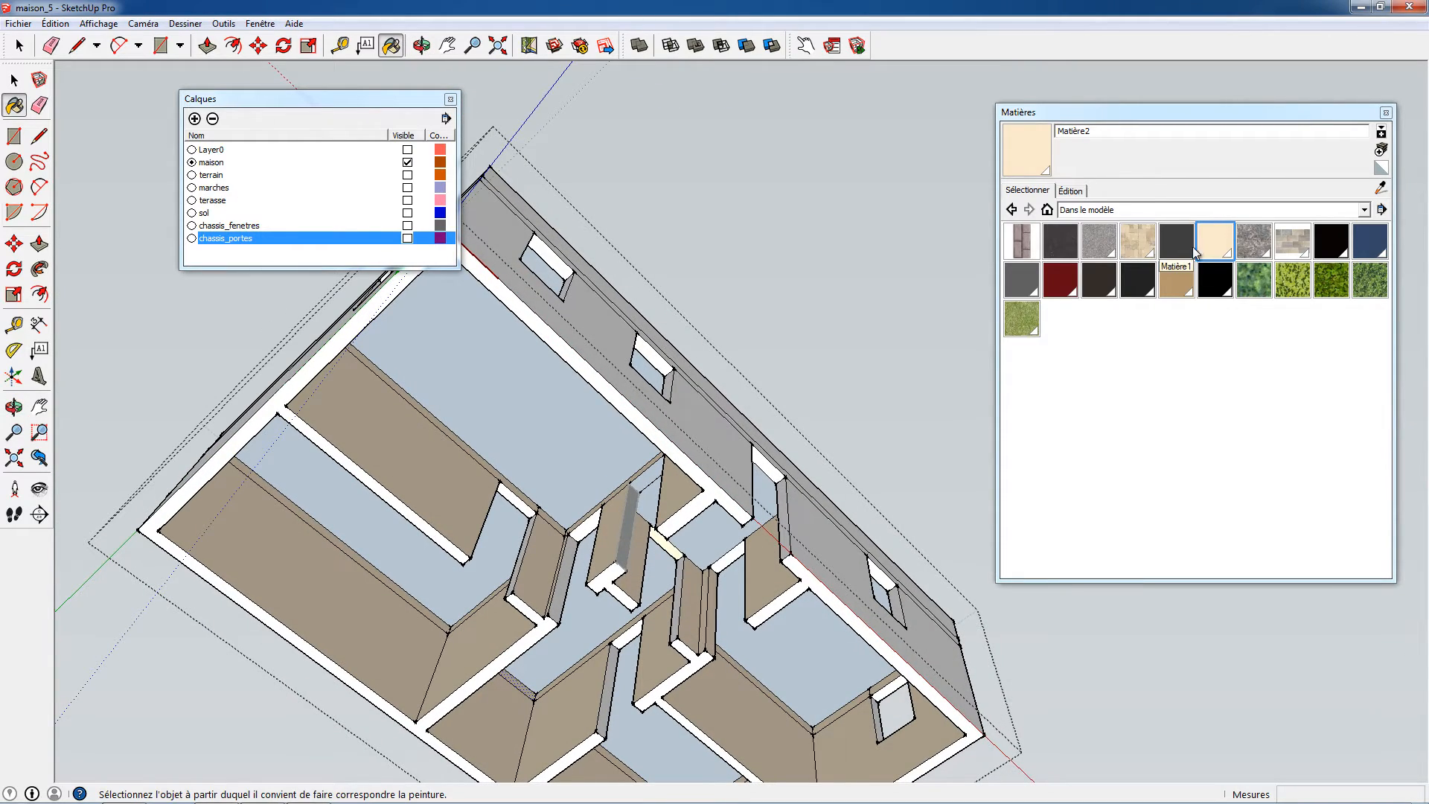
left_click(1188, 242)
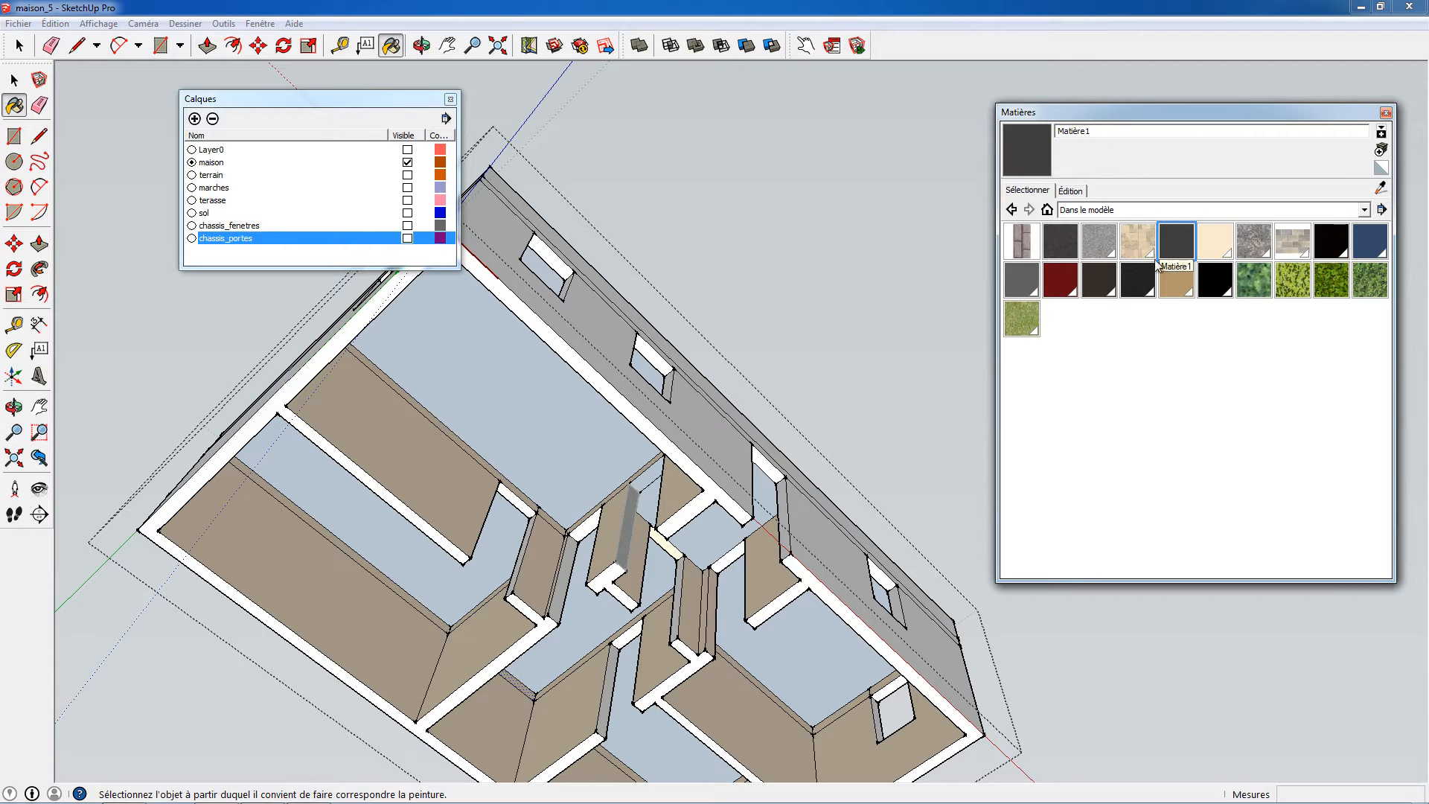
left_click(1212, 251)
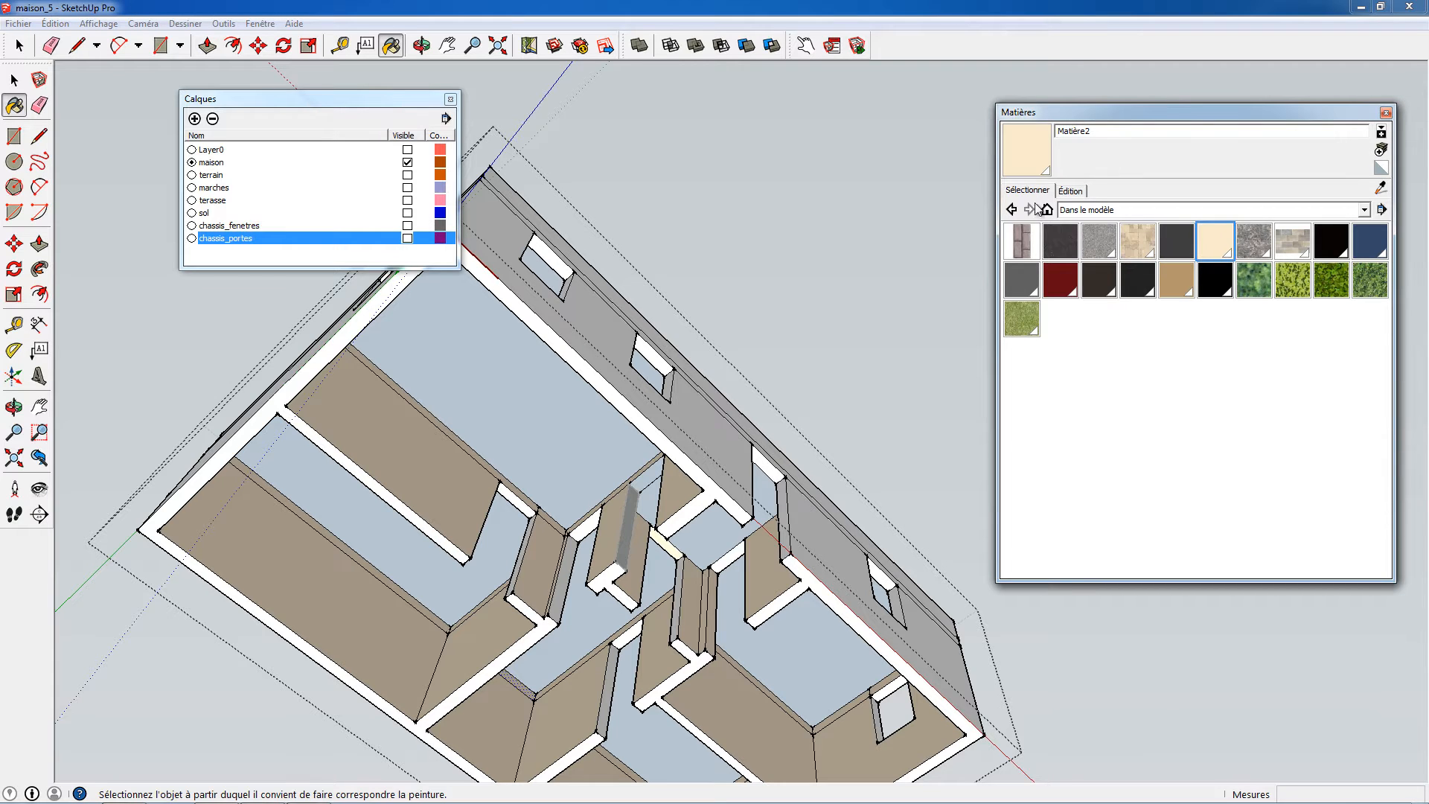
left_click(1381, 151)
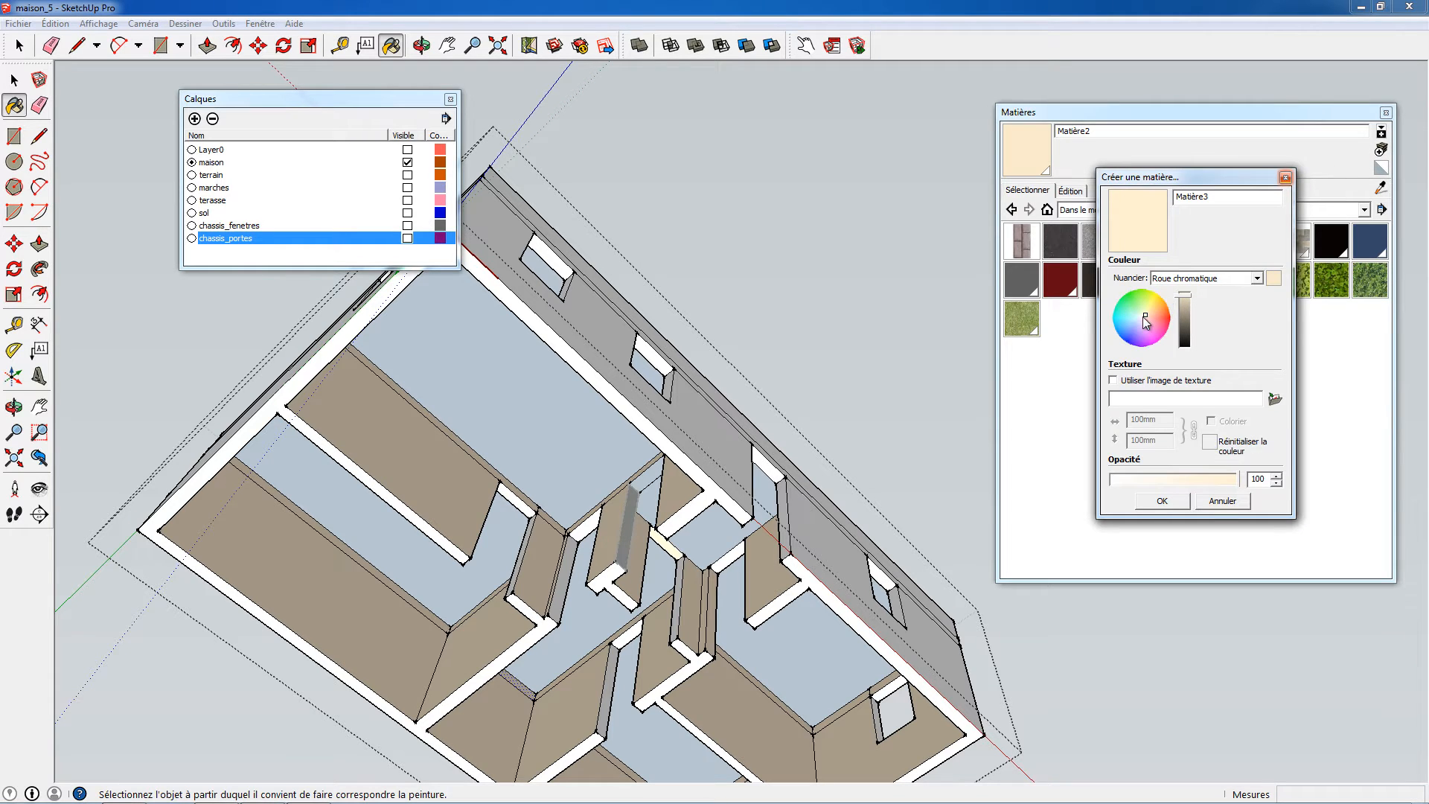
left_click(1142, 318)
left_click(1258, 278)
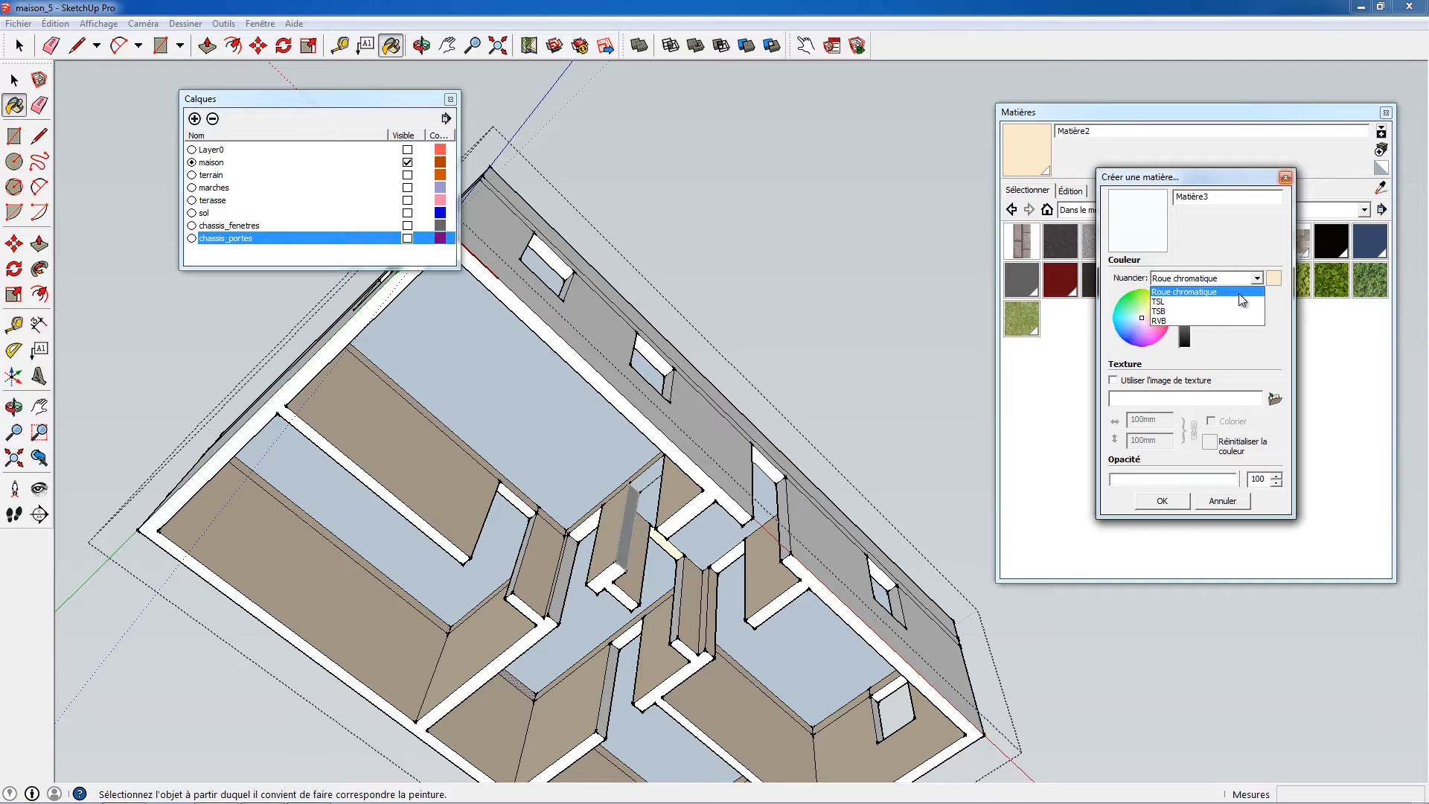
left_click(1237, 301)
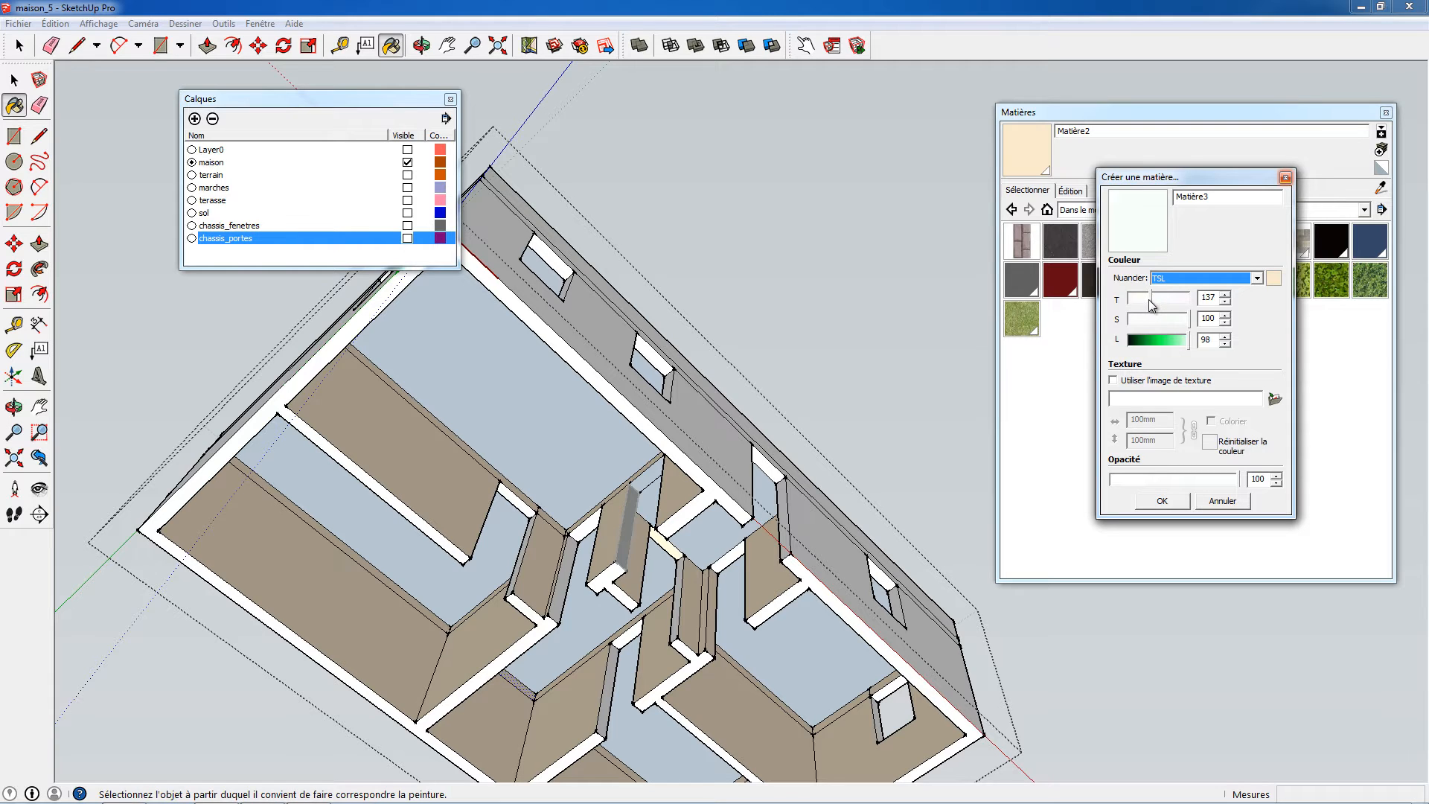
left_click_drag(1152, 304, 1100, 339)
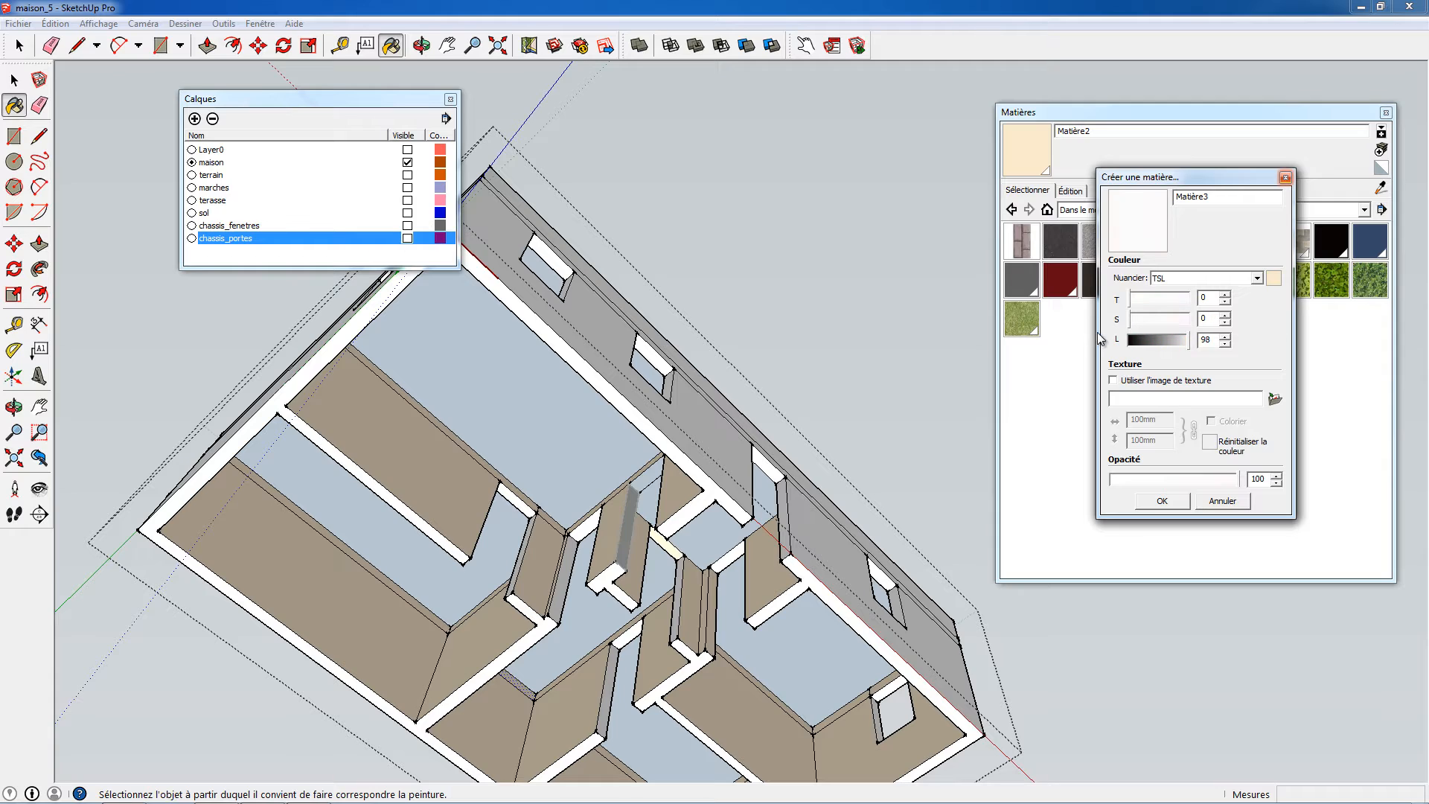
left_click(1186, 343)
left_click(1162, 500)
Paint the ceilings of all the rooms with the new white material, working from below the house.
left_click(524, 420)
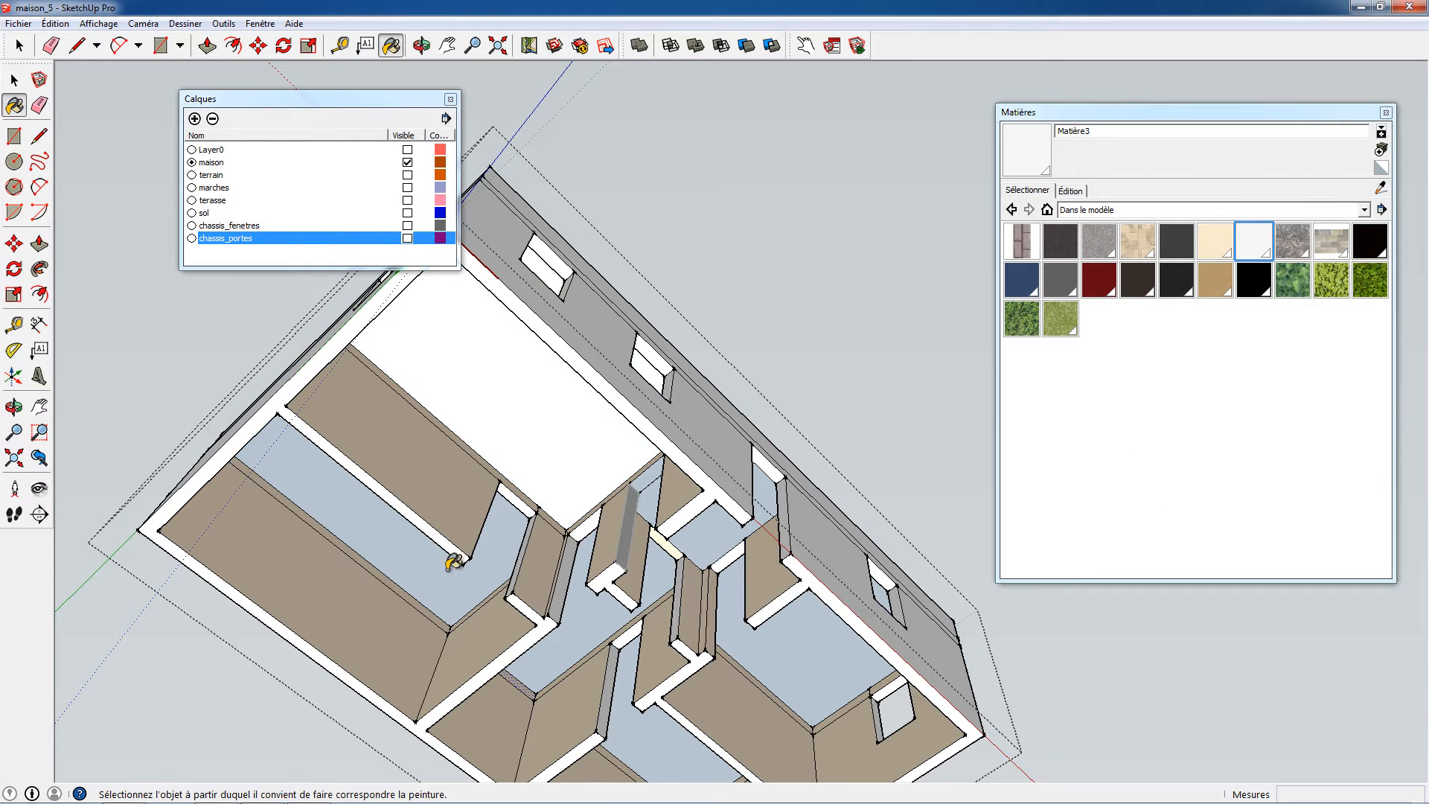
middle_click_drag(454, 564, 549, 414)
left_click(399, 446)
left_click(503, 578)
left_click(506, 728)
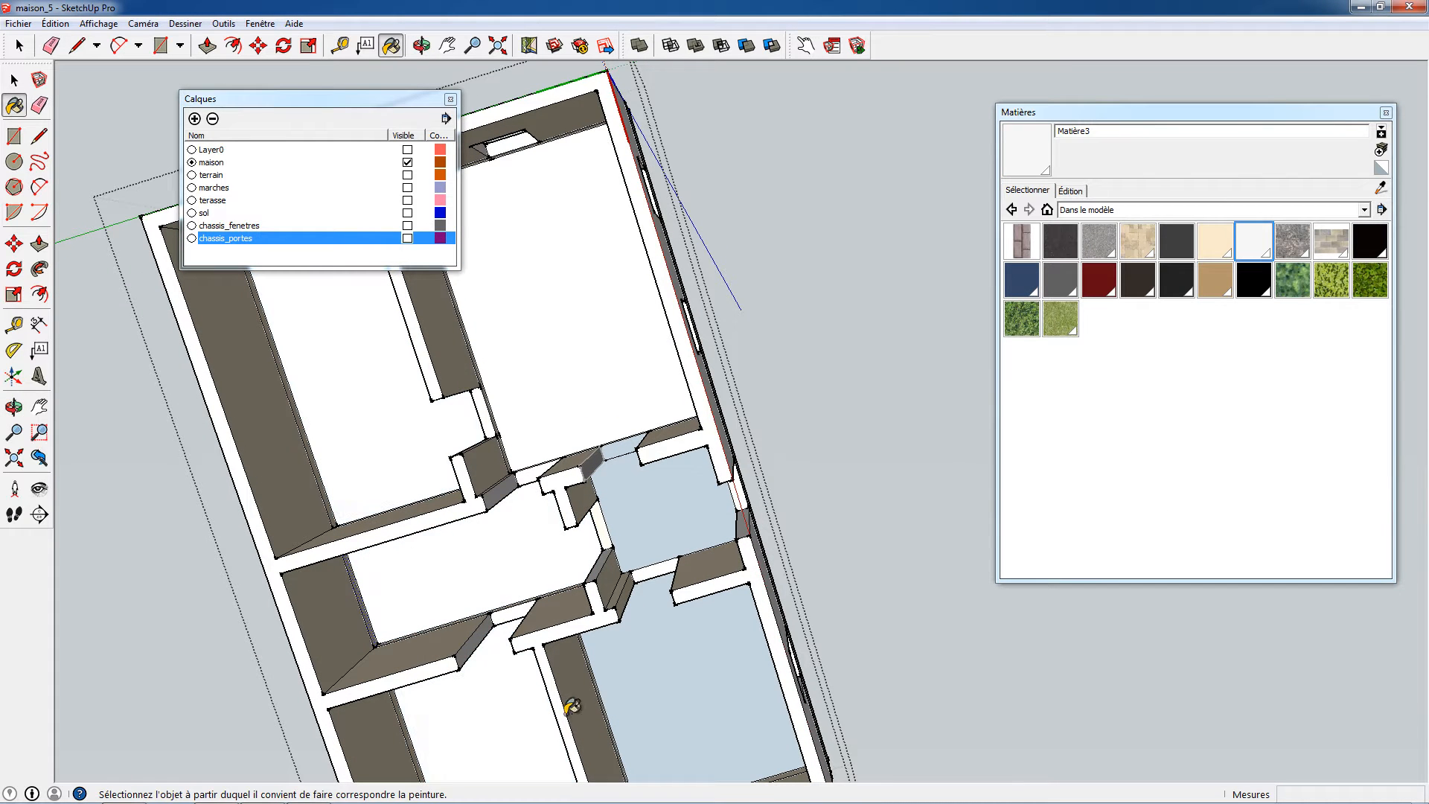
left_click(674, 640)
left_click(667, 512)
Paint the front facade and the two bands above it with Pierre_grès_pierre de taille_clair from the Pierre library.
mouse_move(637, 487)
middle_mouse_down()
mouse_move(611, 588)
mouse_move(588, 543)
mouse_move(514, 543)
mouse_move(545, 635)
mouse_move(645, 600)
middle_mouse_up()
left_click(1010, 209)
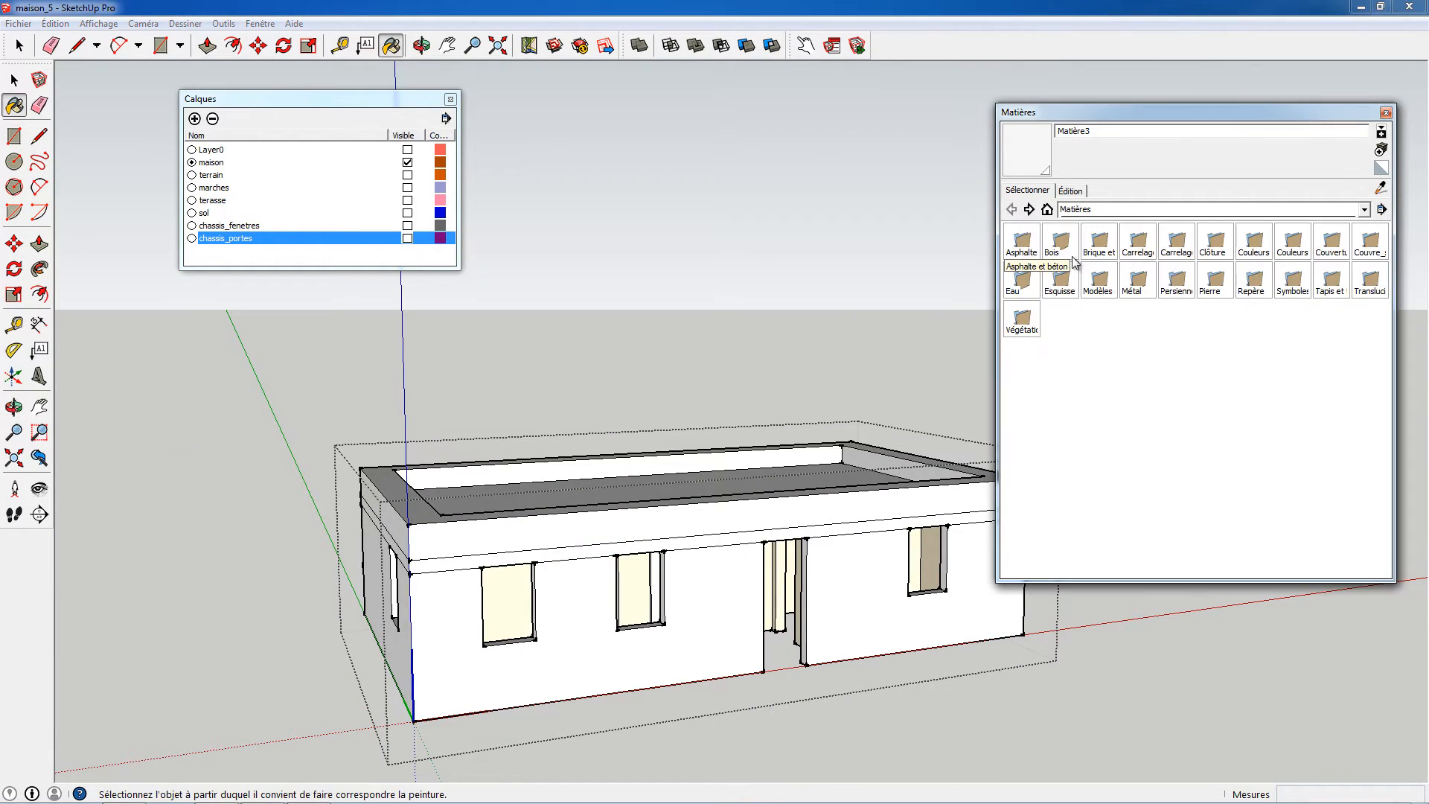
left_click(1209, 281)
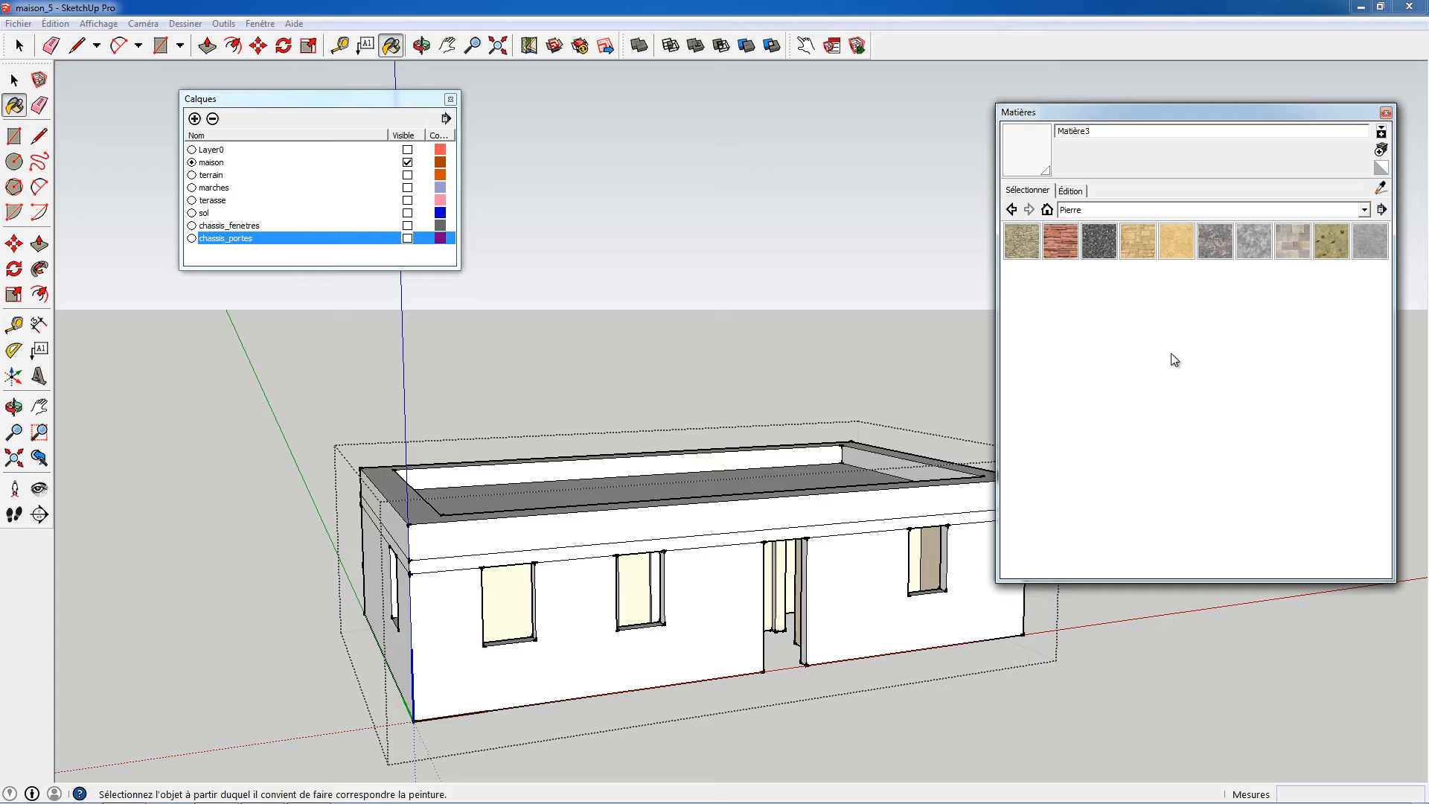
left_click(1142, 243)
left_click(864, 595)
left_click(713, 601)
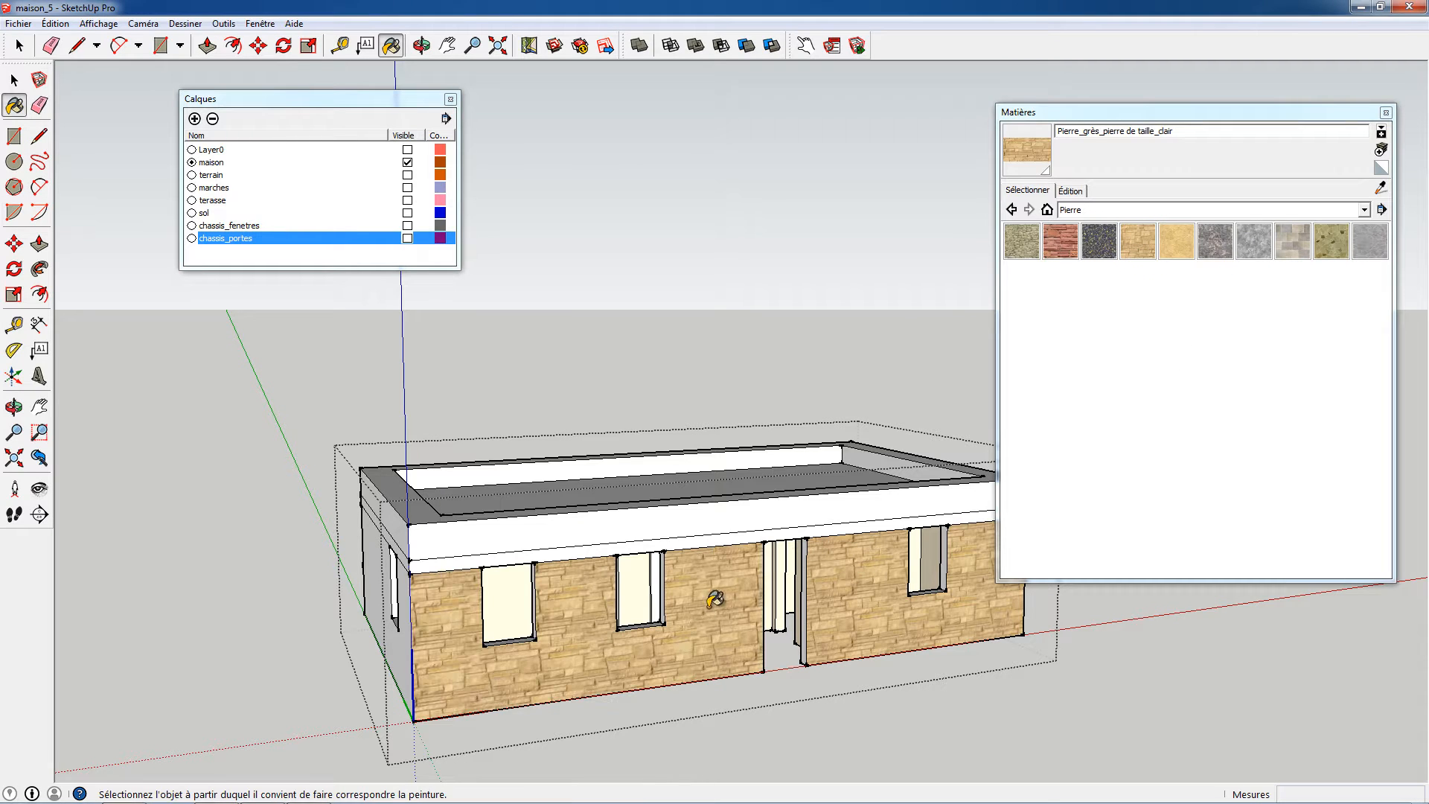
left_click(745, 538)
left_click(745, 521)
Paint both end walls of the house and the bands above them with the same light cut sandstone.
mouse_move(744, 521)
middle_mouse_down()
mouse_move(793, 487)
mouse_move(670, 517)
mouse_move(412, 518)
mouse_move(819, 565)
mouse_move(945, 606)
middle_mouse_up()
left_click(611, 579)
left_click(611, 525)
left_click(608, 494)
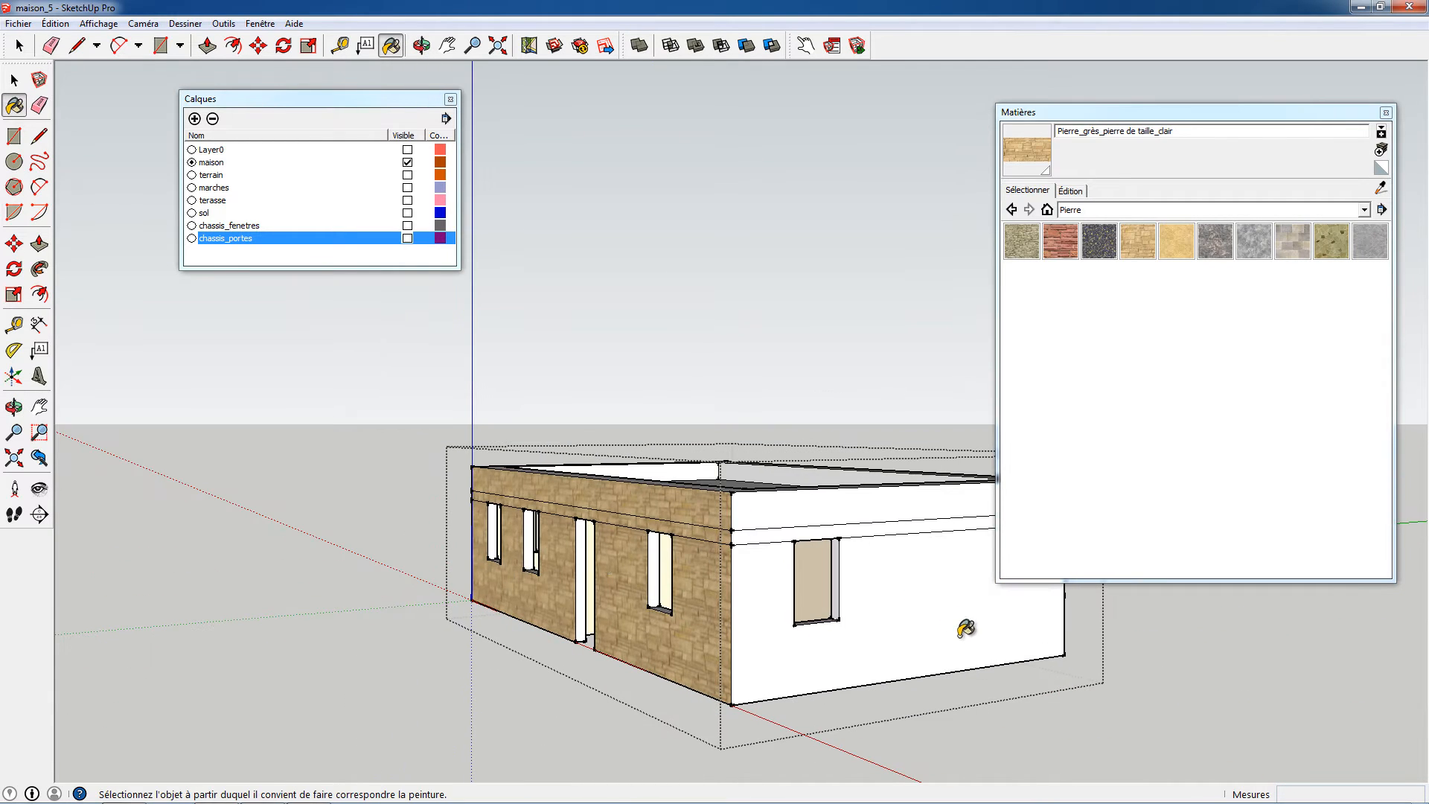
left_click(966, 629)
left_click(918, 527)
left_click(918, 506)
Paint the rear exterior wall and its upper bands with the light sandstone material.
mouse_move(918, 506)
middle_mouse_down()
mouse_move(616, 543)
mouse_move(765, 506)
mouse_move(789, 618)
middle_mouse_up()
left_click(774, 633)
left_click(765, 523)
left_click(776, 495)
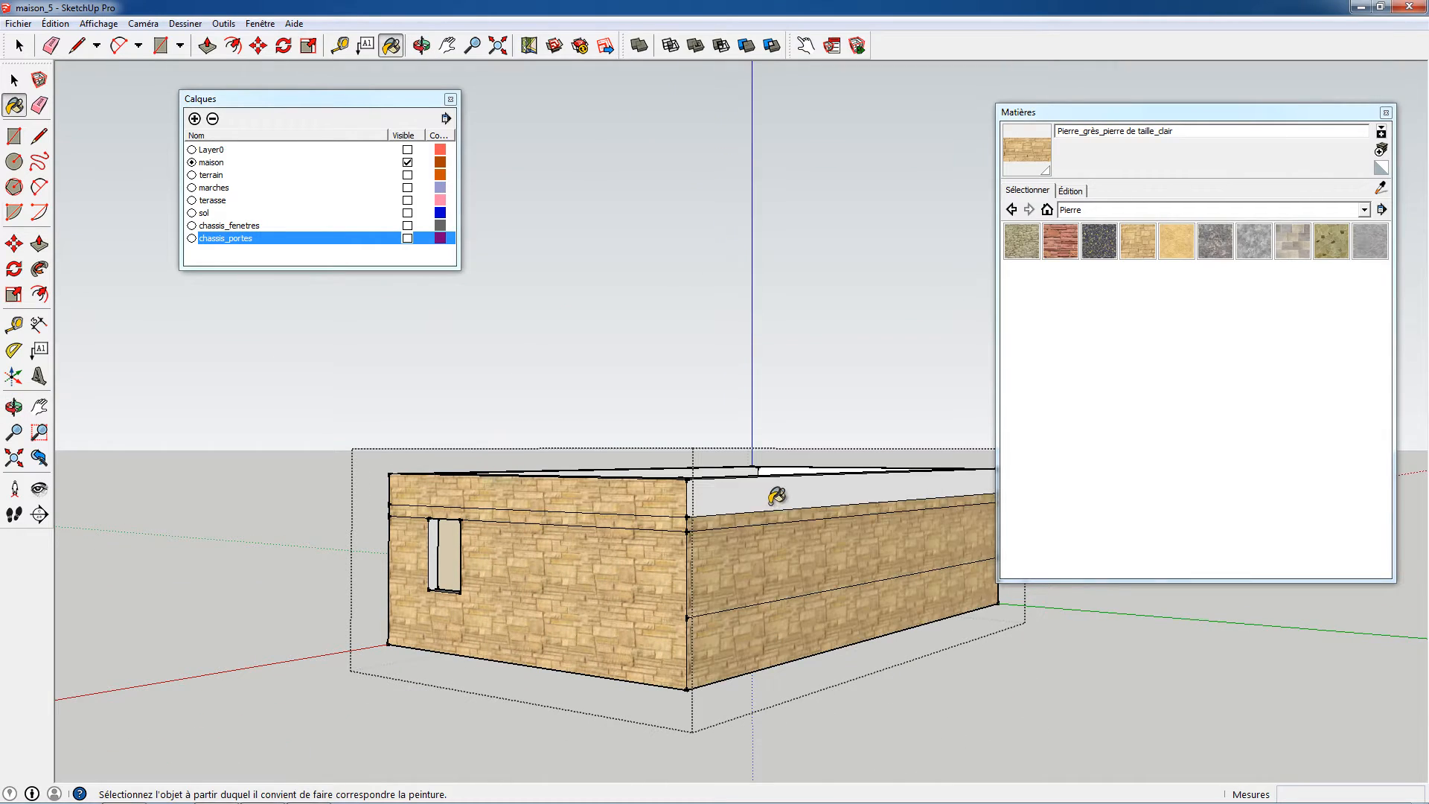
Paint the top and the inner faces of the roof parapet with the light sandstone material.
middle_click_drag(778, 498, 890, 493)
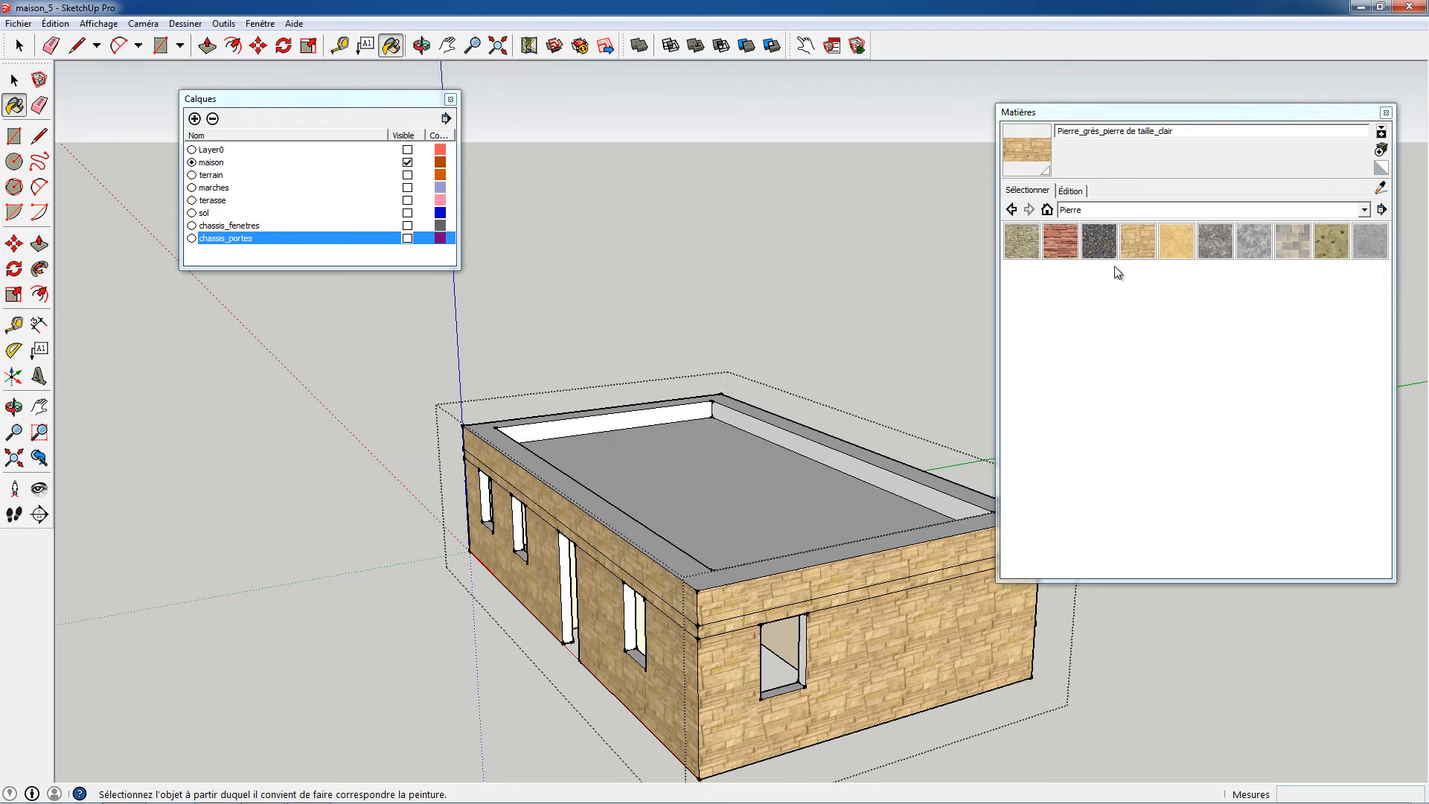
left_click(821, 557)
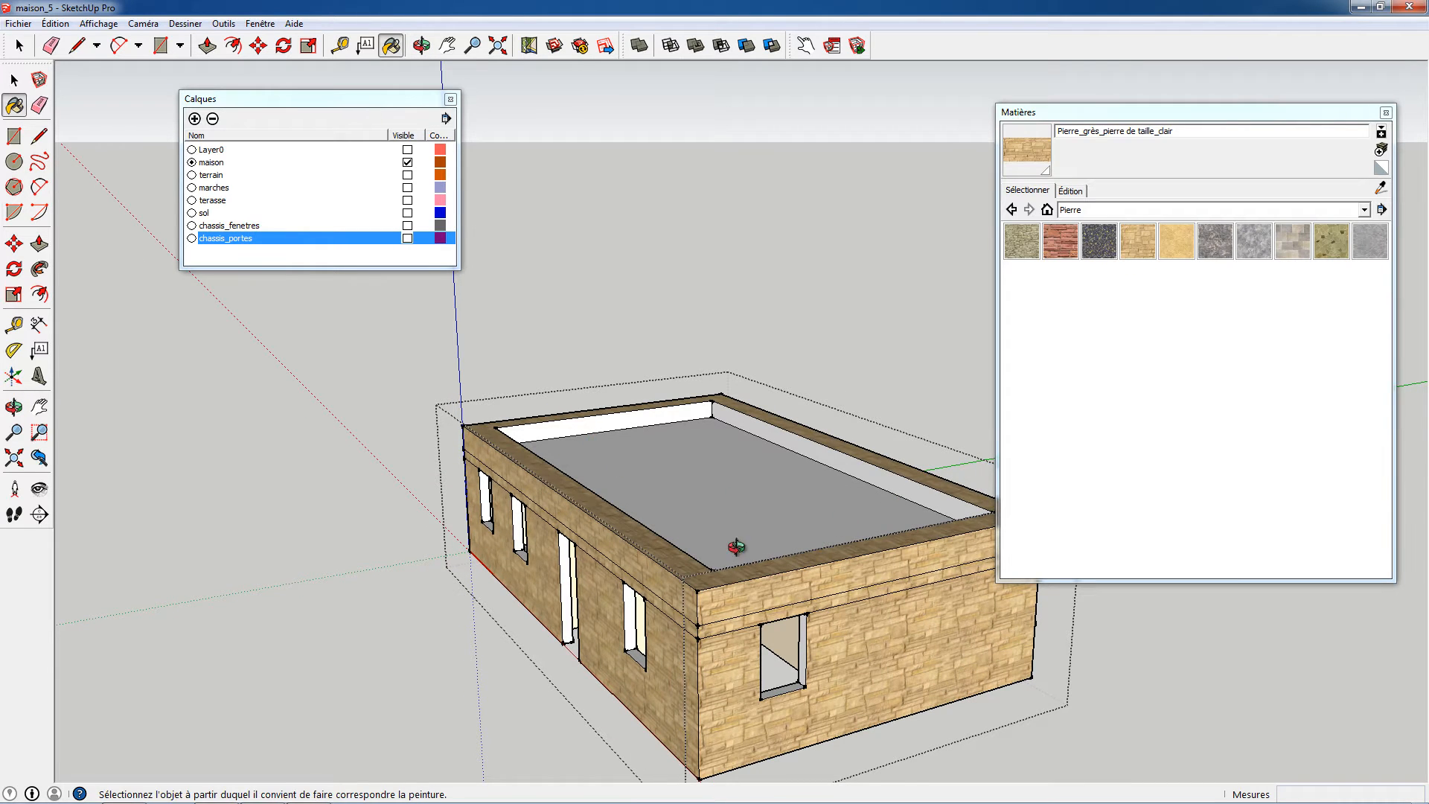
mouse_move(737, 547)
middle_mouse_down()
mouse_move(543, 471)
mouse_move(625, 471)
mouse_move(632, 428)
mouse_move(706, 633)
mouse_move(660, 606)
mouse_move(548, 415)
middle_mouse_up()
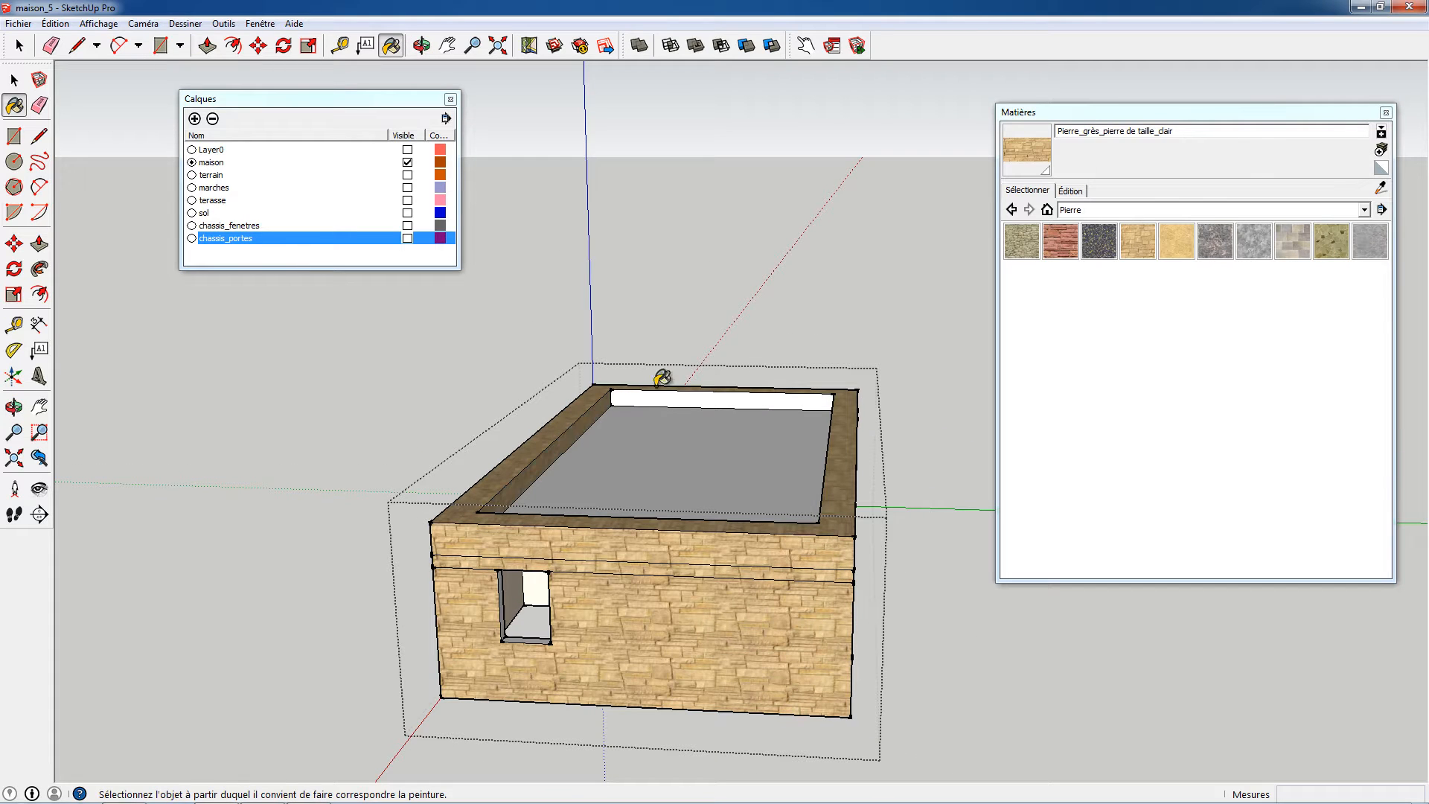
middle_click_drag(670, 395, 1094, 418)
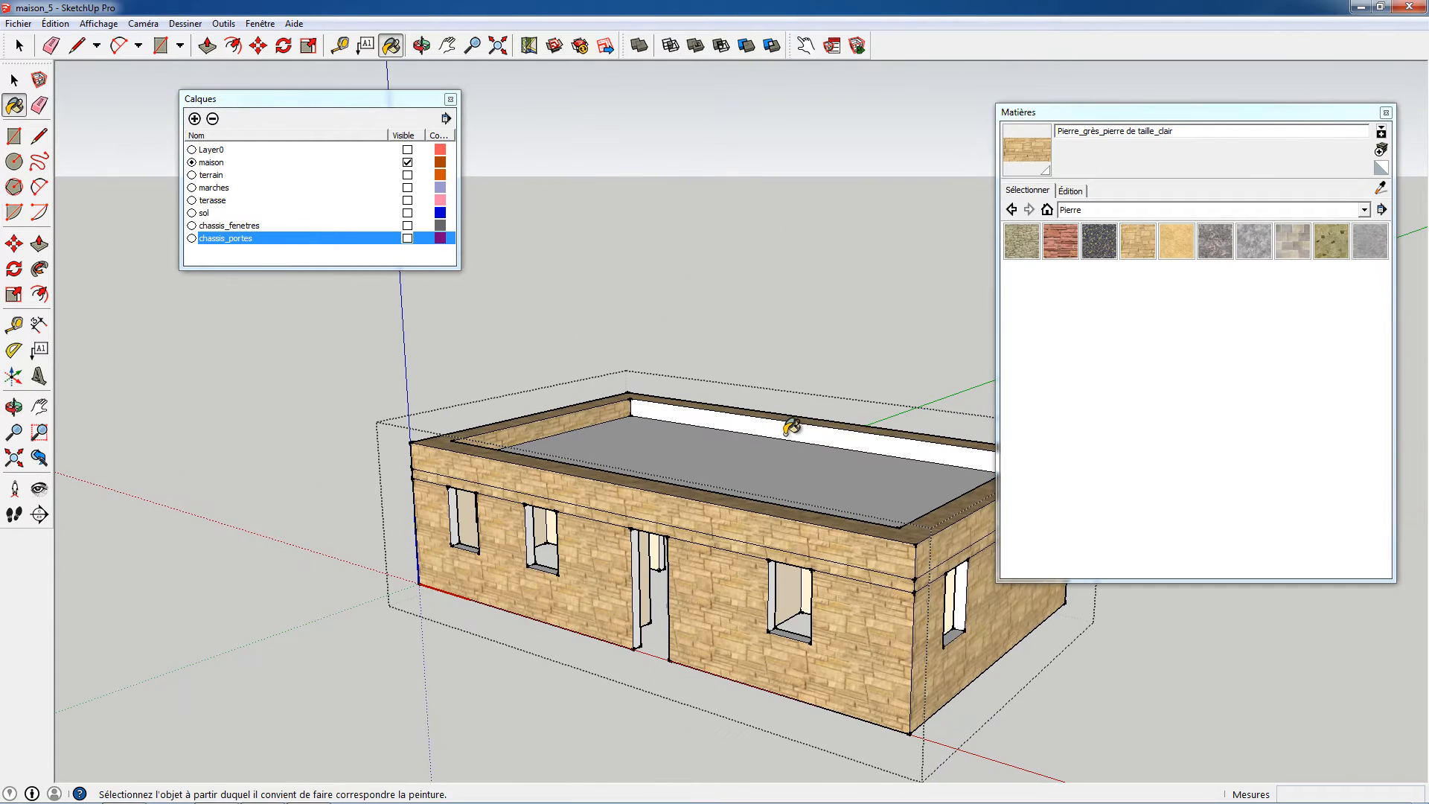
middle_click_drag(791, 426, 952, 400)
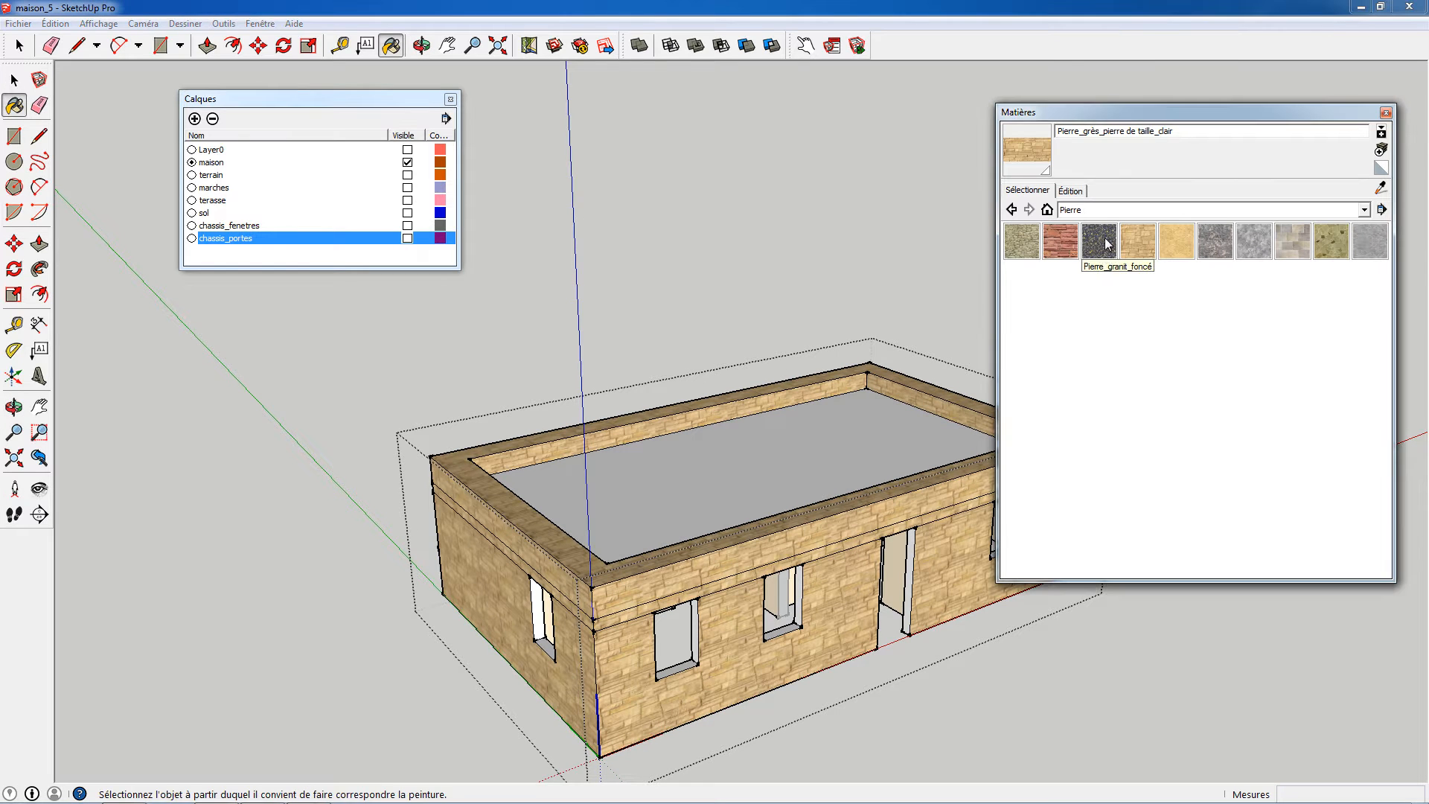
Paint the flat roof with Pierre_granit_foncé and set the material's texture size to 1000 mm.
left_click(1106, 243)
left_click(830, 453)
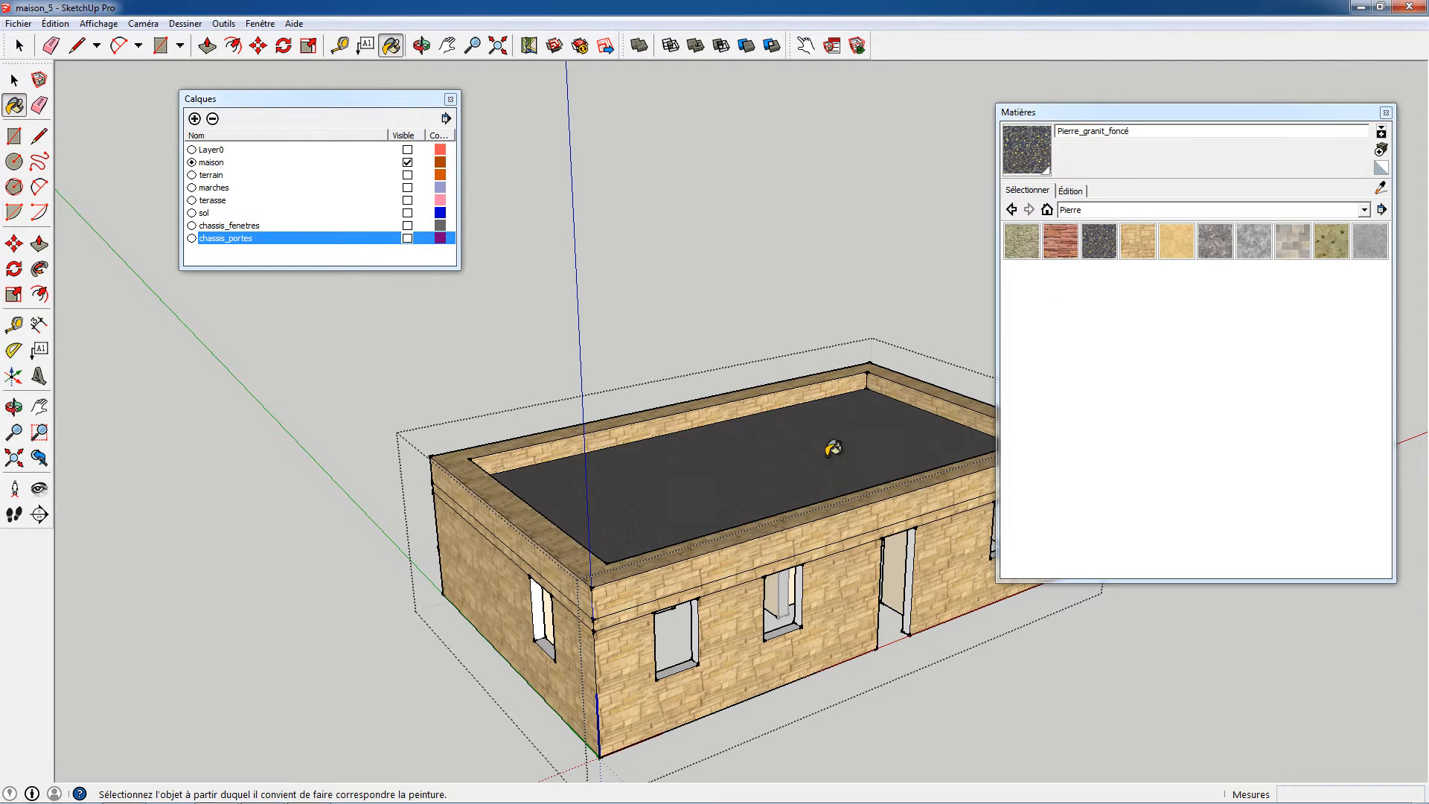
mouse_move(834, 456)
middle_mouse_down()
mouse_move(836, 533)
mouse_move(944, 377)
middle_mouse_up()
left_click(1070, 191)
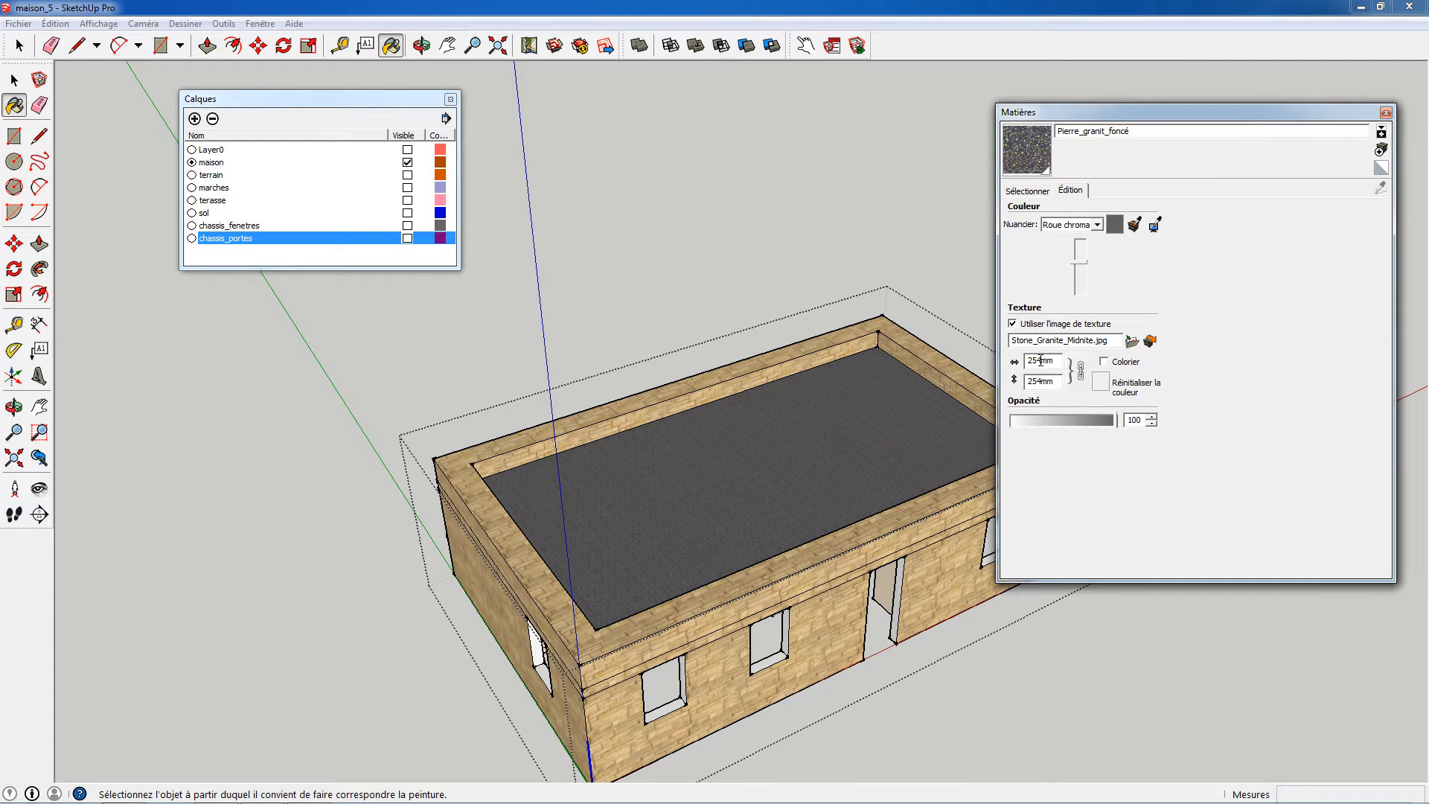
double_click(1041, 361)
type("00mm")
key("Return")
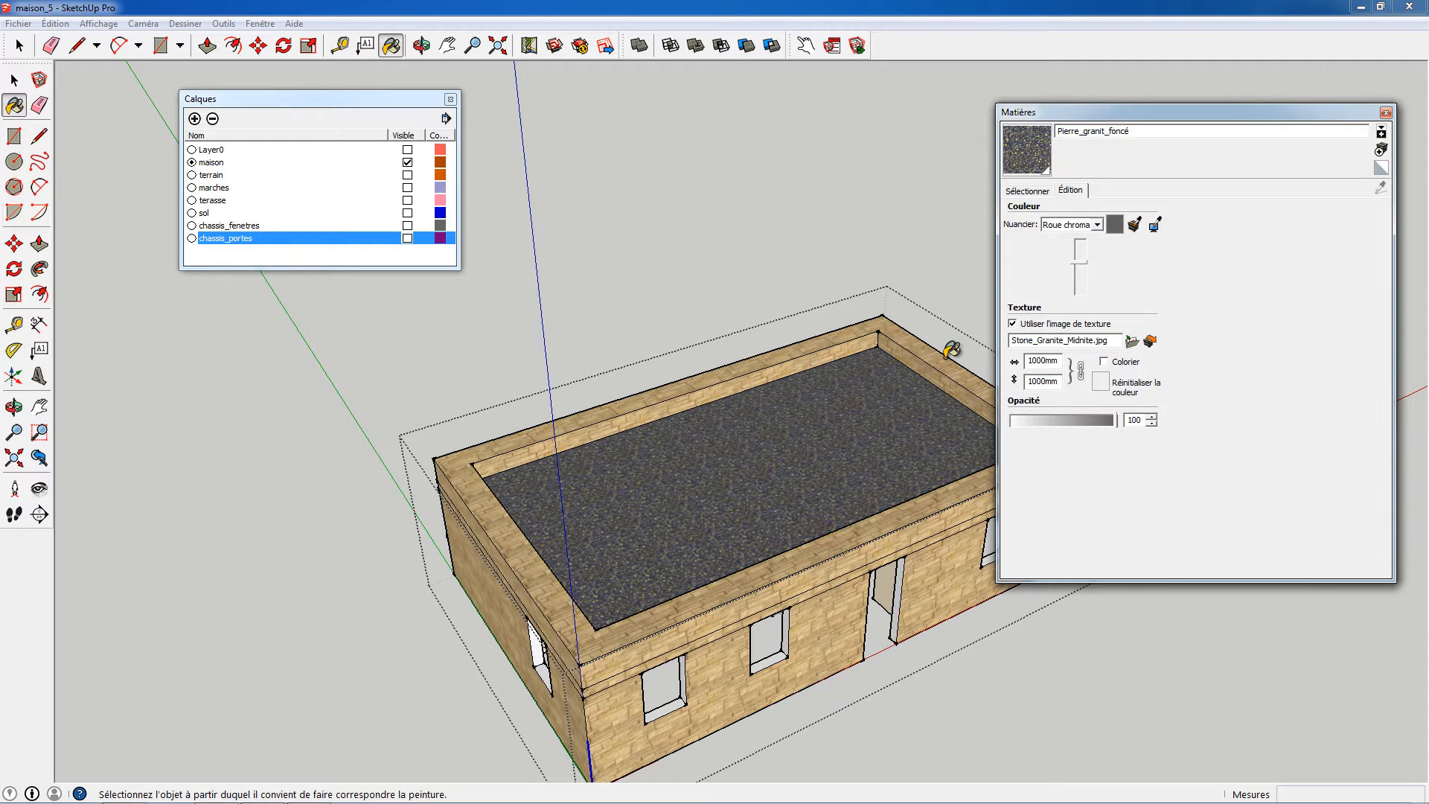
Turn on the chassis_portes layer's visibility and delete that layer.
middle_click_drag(886, 519, 612, 419)
scroll(612, 419, "down", 3)
scroll(612, 419, "up", 1)
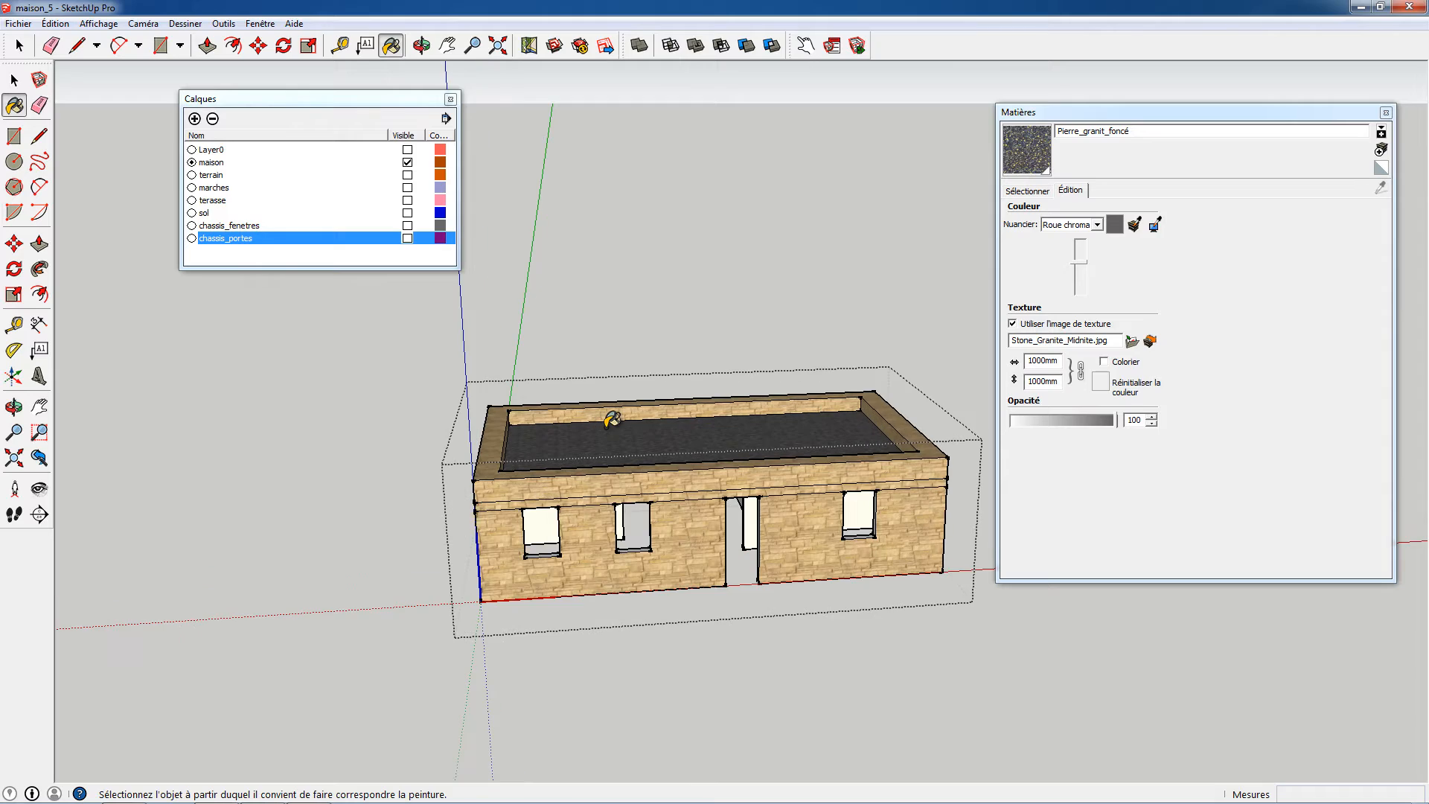
middle_click_drag(817, 523, 767, 438)
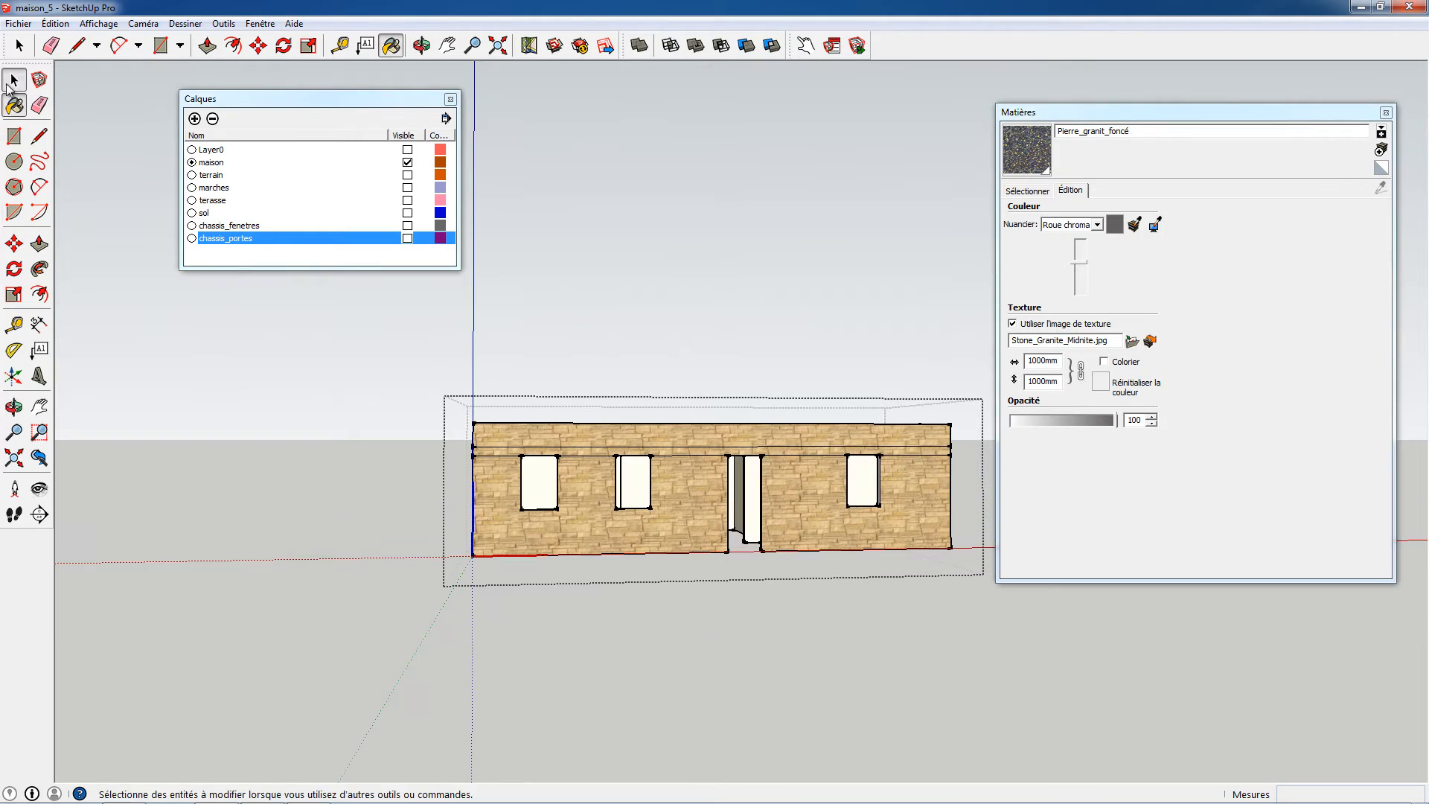
left_click(12, 86)
middle_click_drag(413, 547, 257, 499)
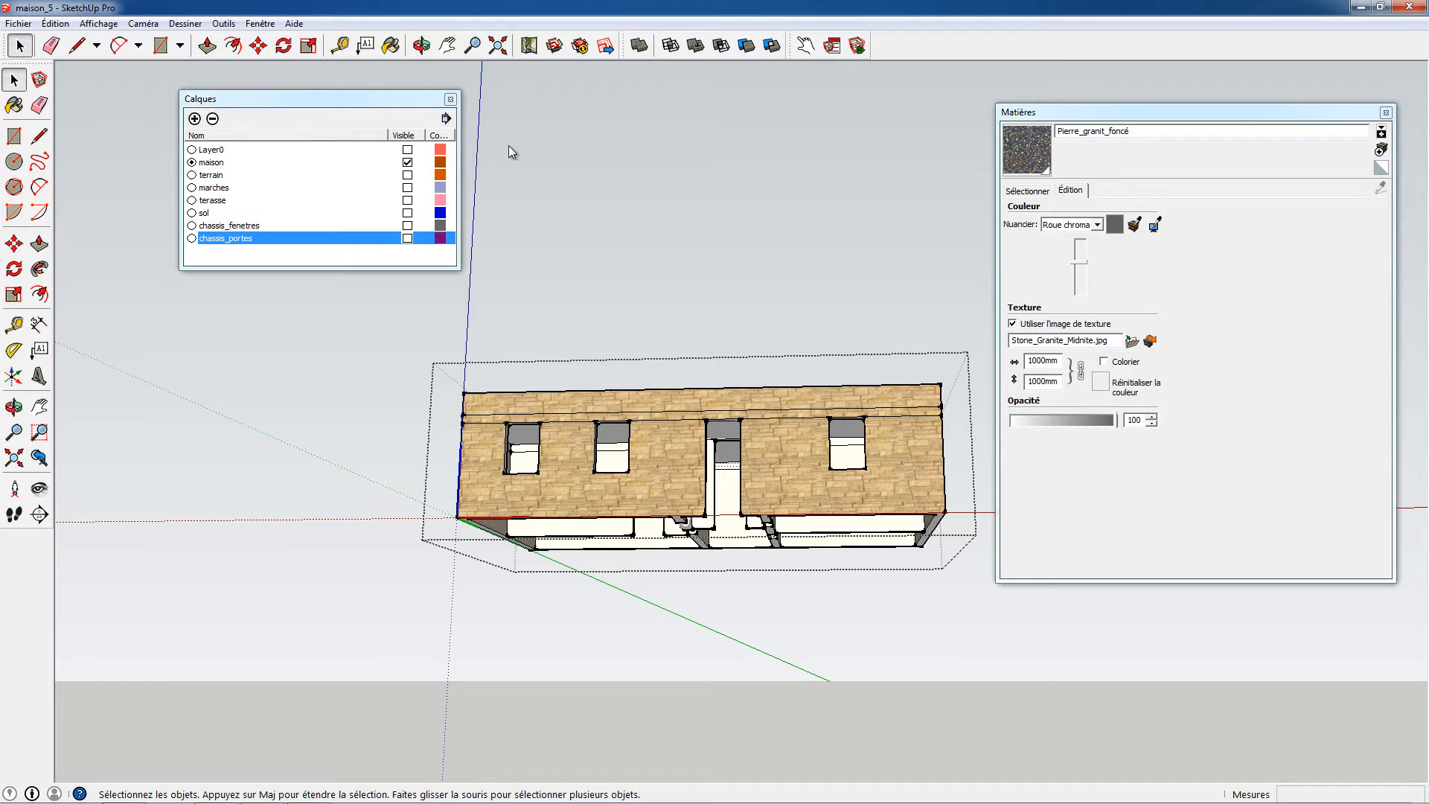
left_click(407, 238)
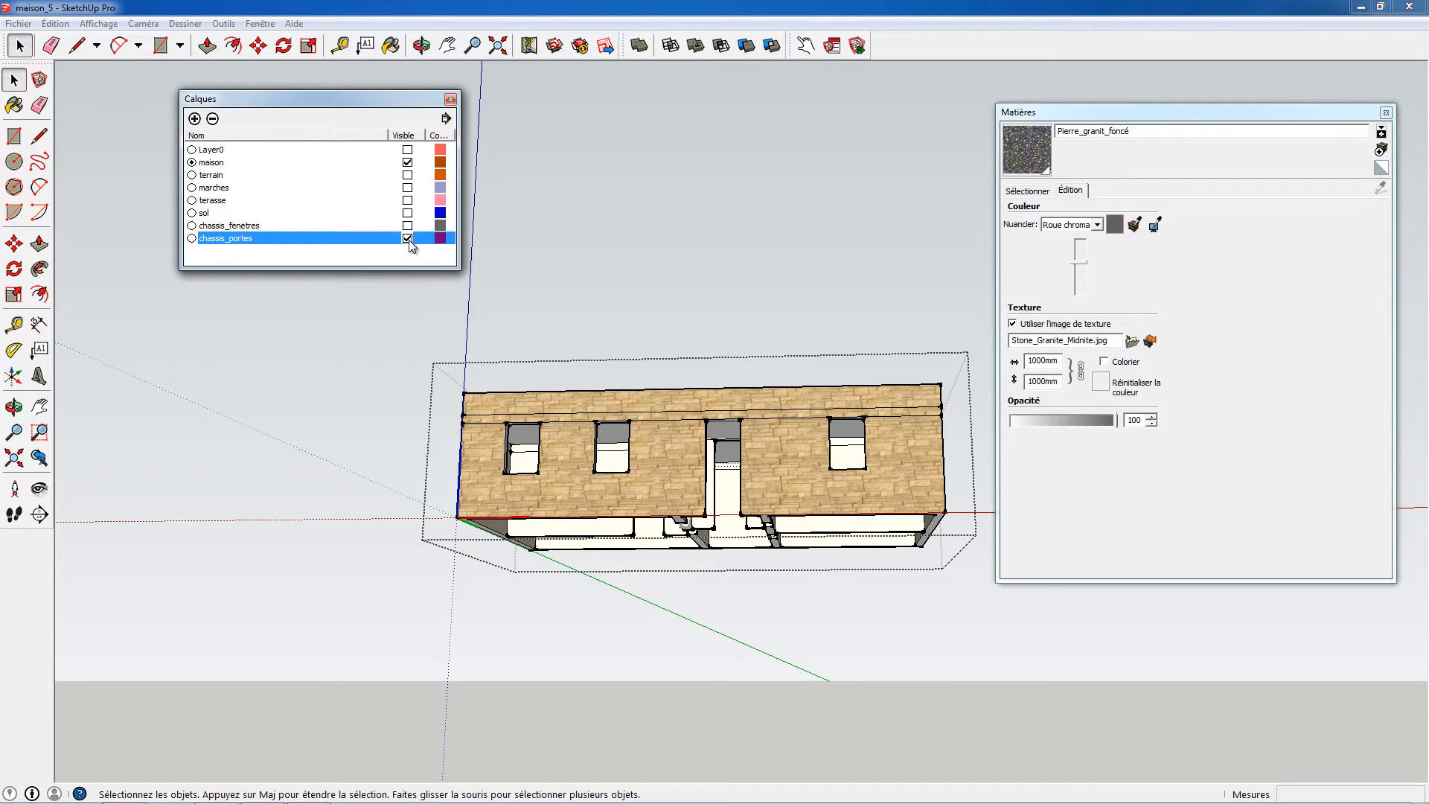
left_click(212, 119)
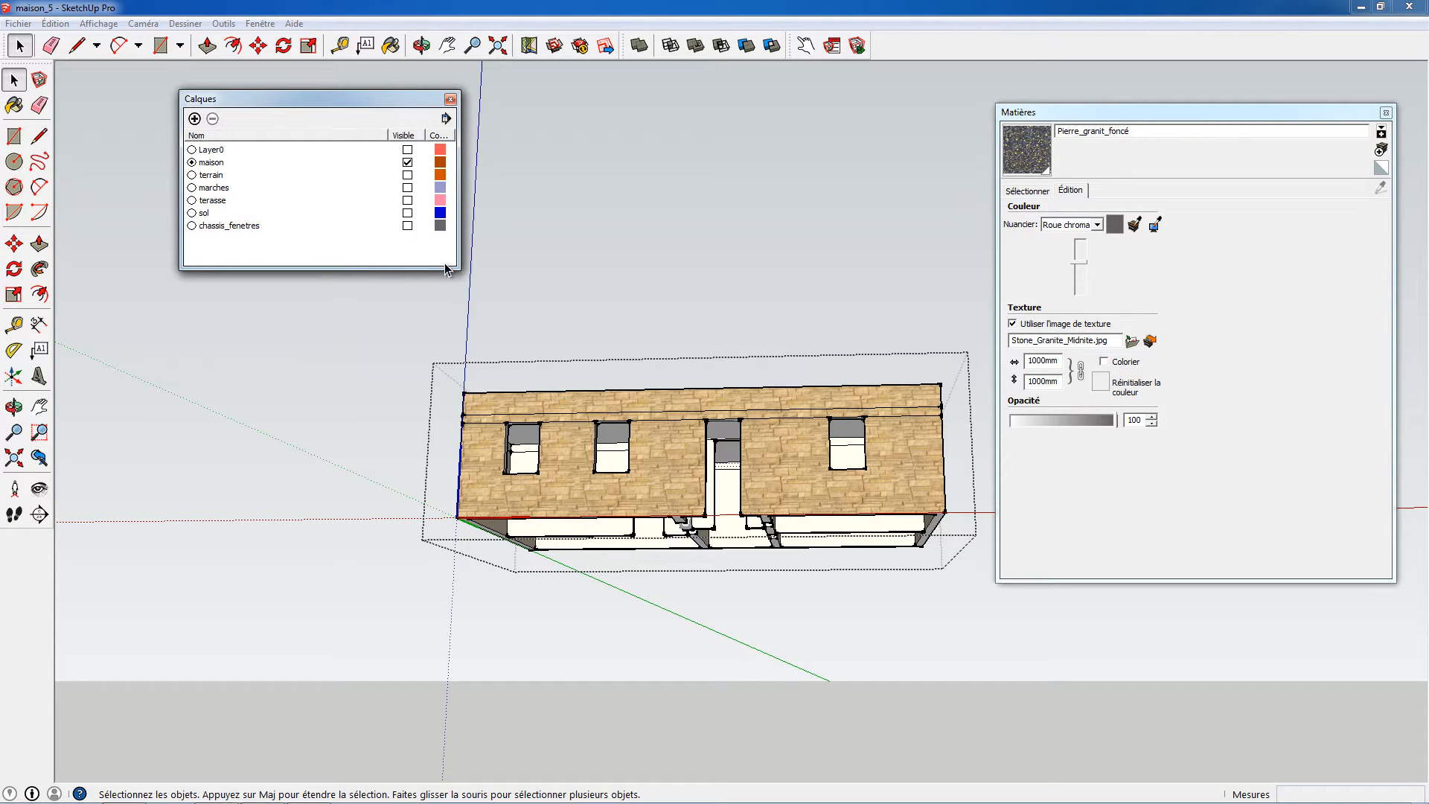
Rename the chassis_fenetres layer to chassis and make it visible.
left_click(290, 227)
left_click(248, 227)
left_click_drag(264, 225, 233, 225)
key("BackSpace")
key("BackSpace")
key("Return")
left_click(402, 230)
left_click(407, 225)
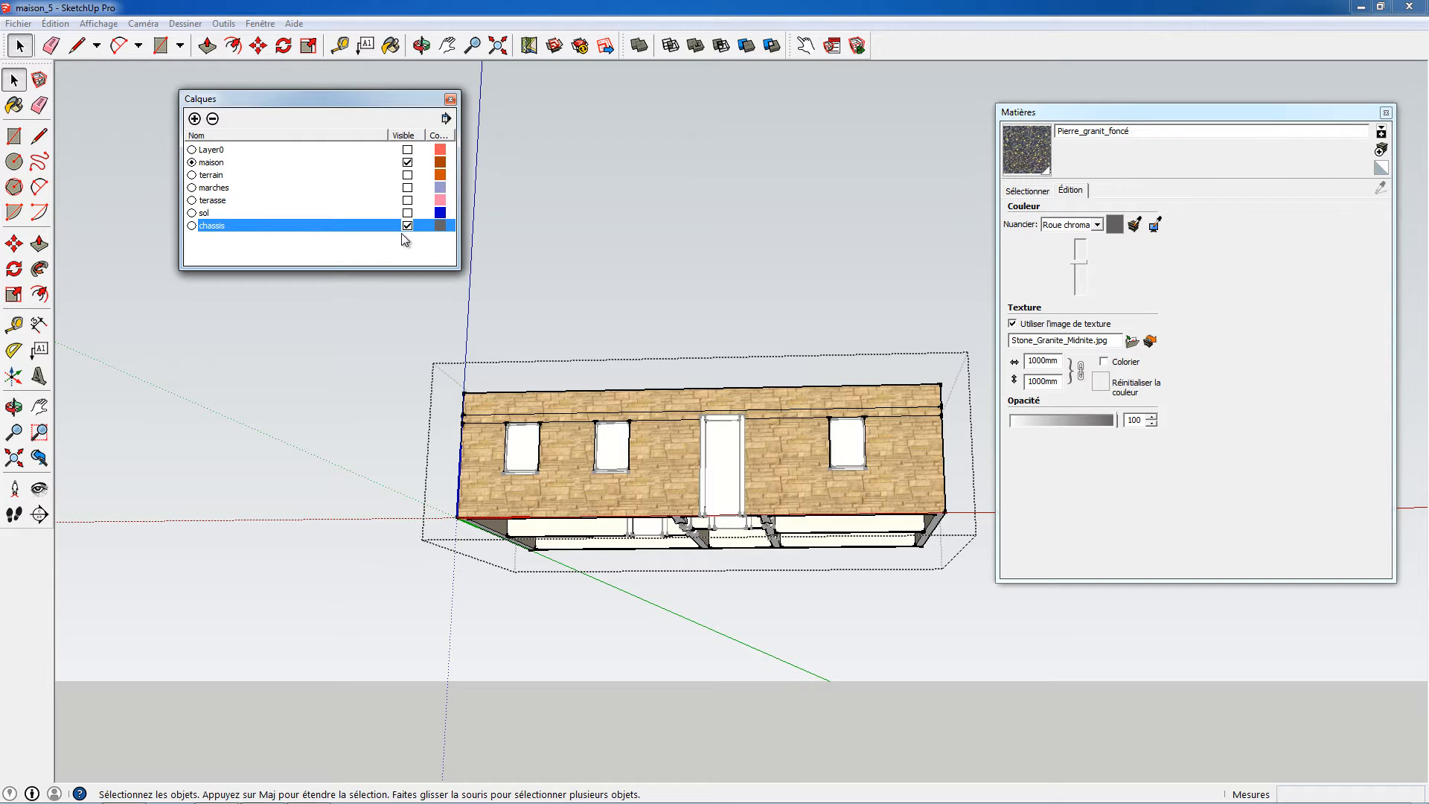
Return the materials browser to the list of library folders and clear the selection of the house geometry.
scroll(670, 354, "up", 8)
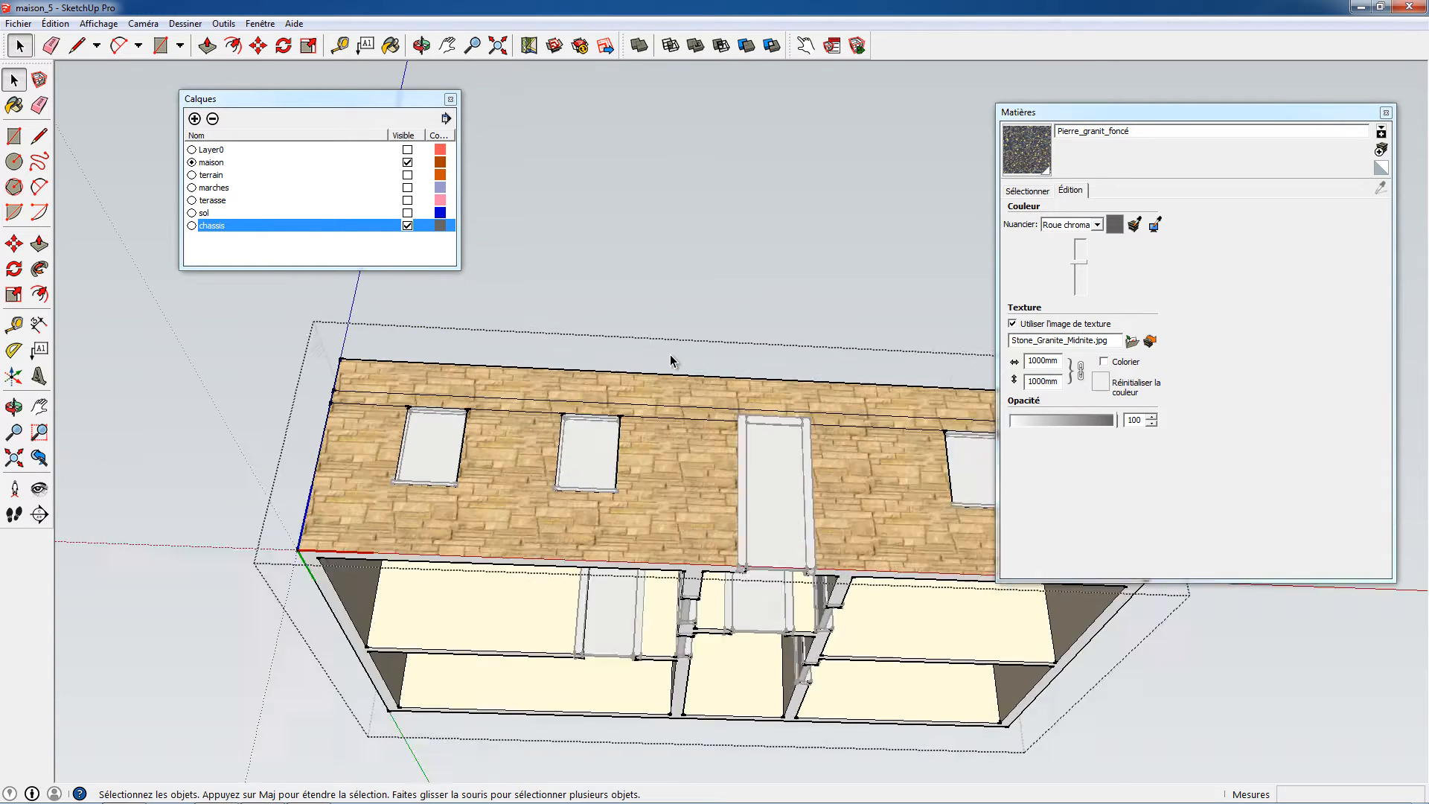
left_click(1028, 191)
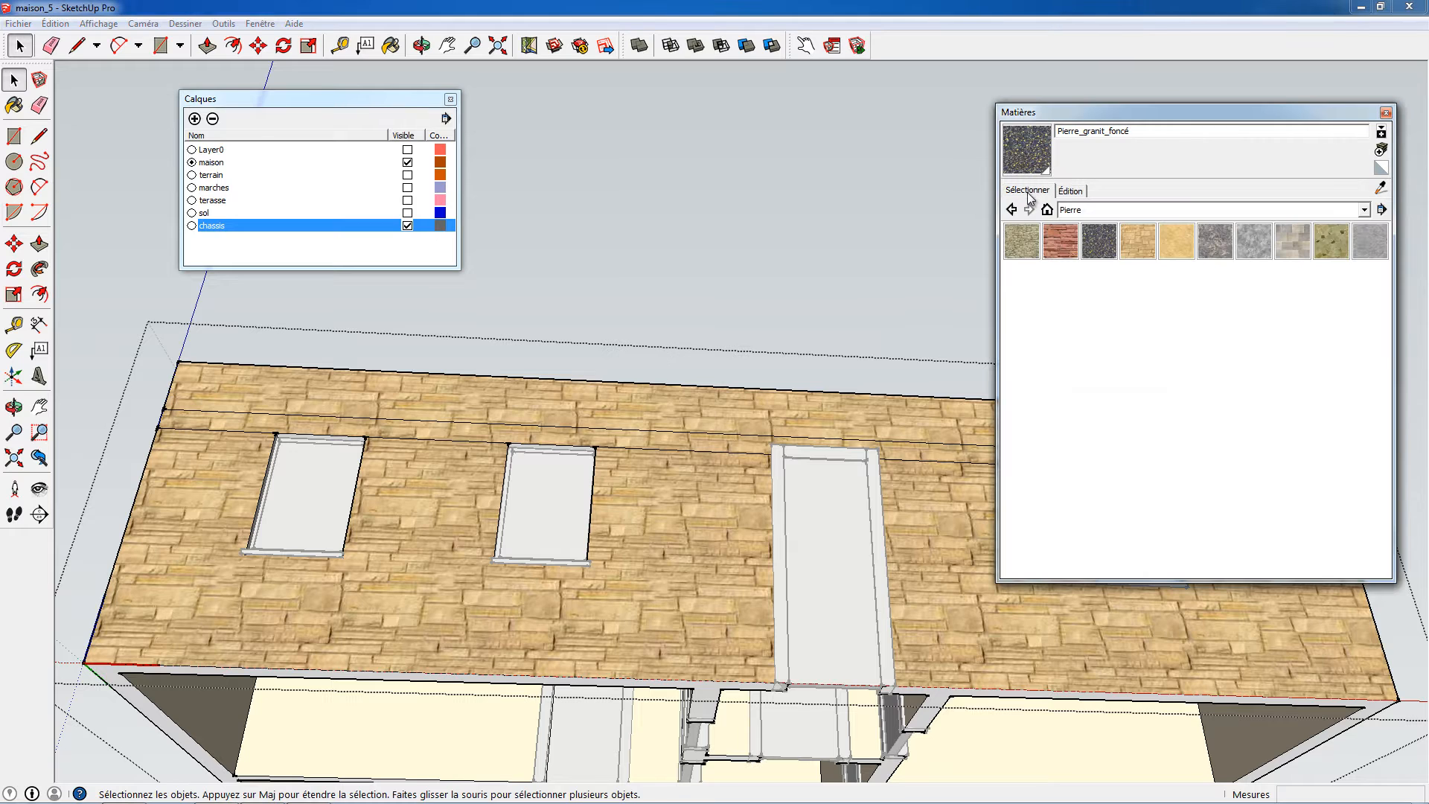
left_click(1011, 209)
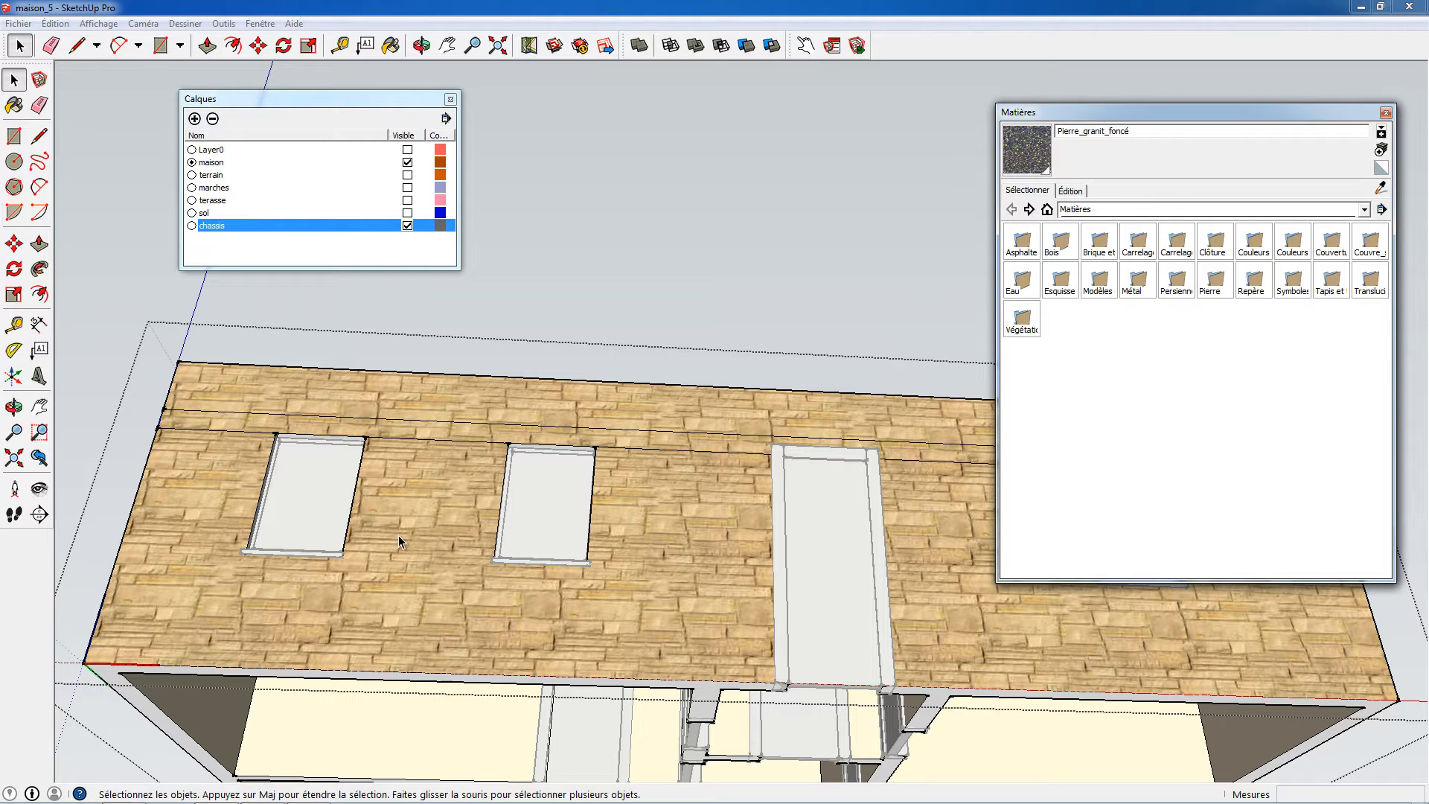
triple_click(541, 525)
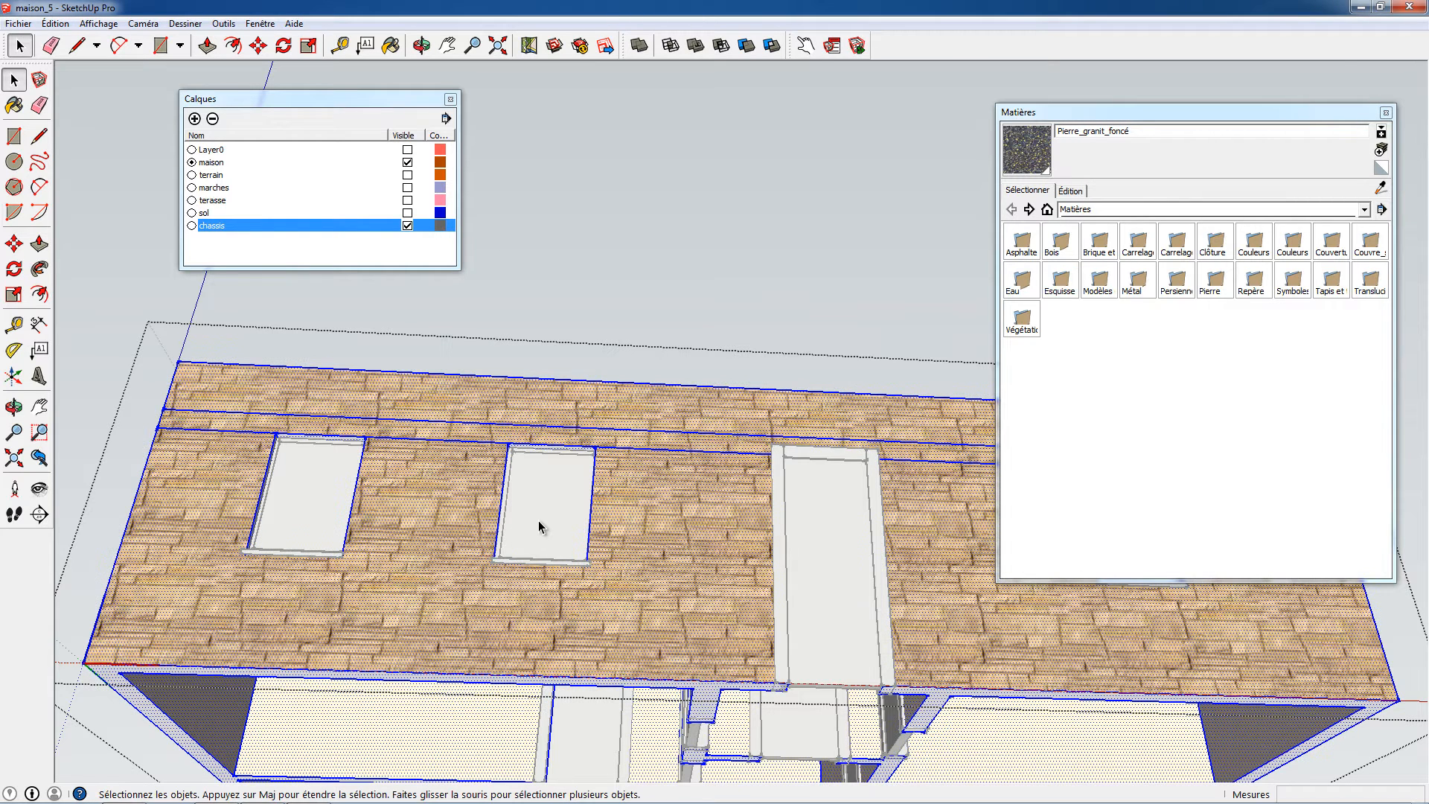
left_click(512, 280)
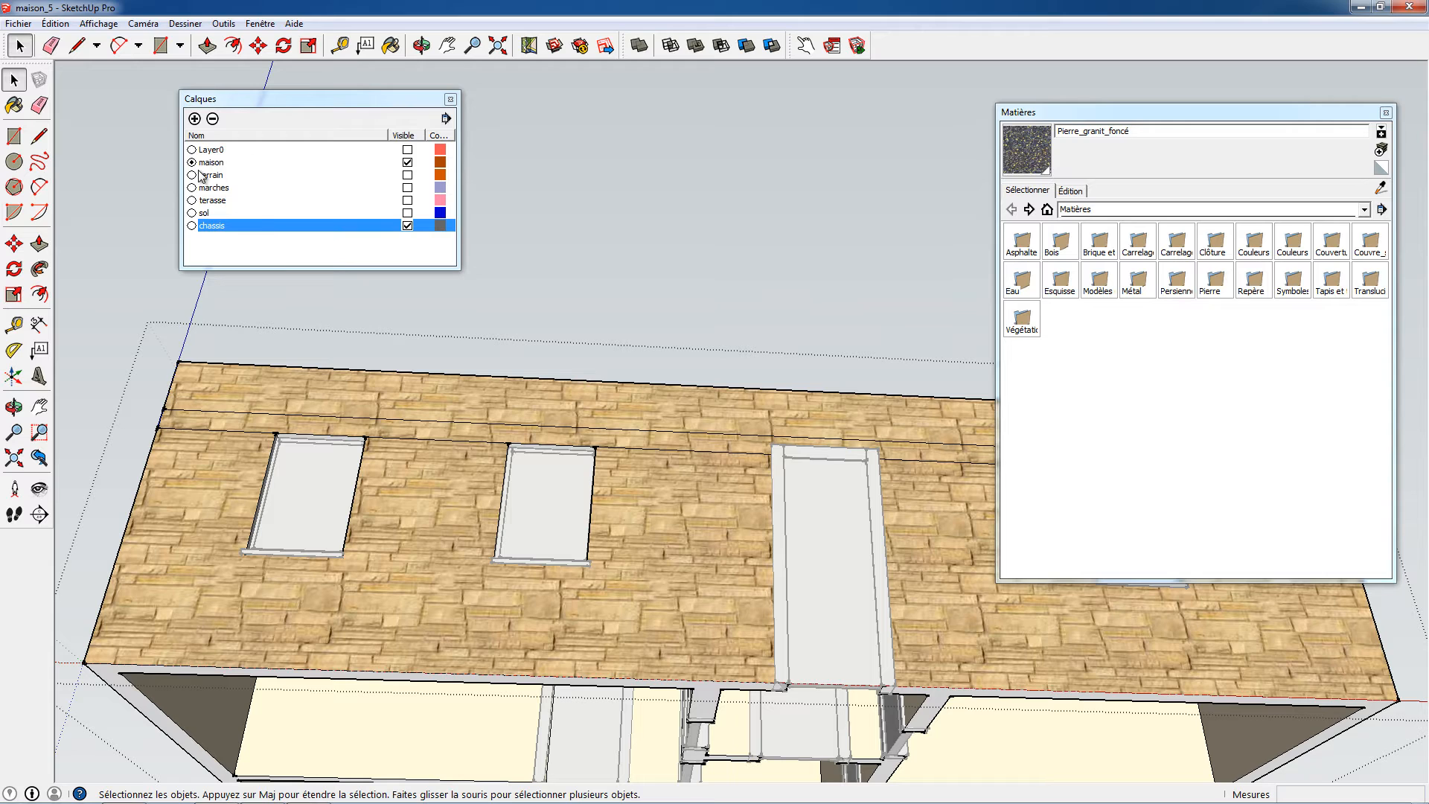
Try to hide the maison layer, and make chassis the active layer.
left_click(407, 161)
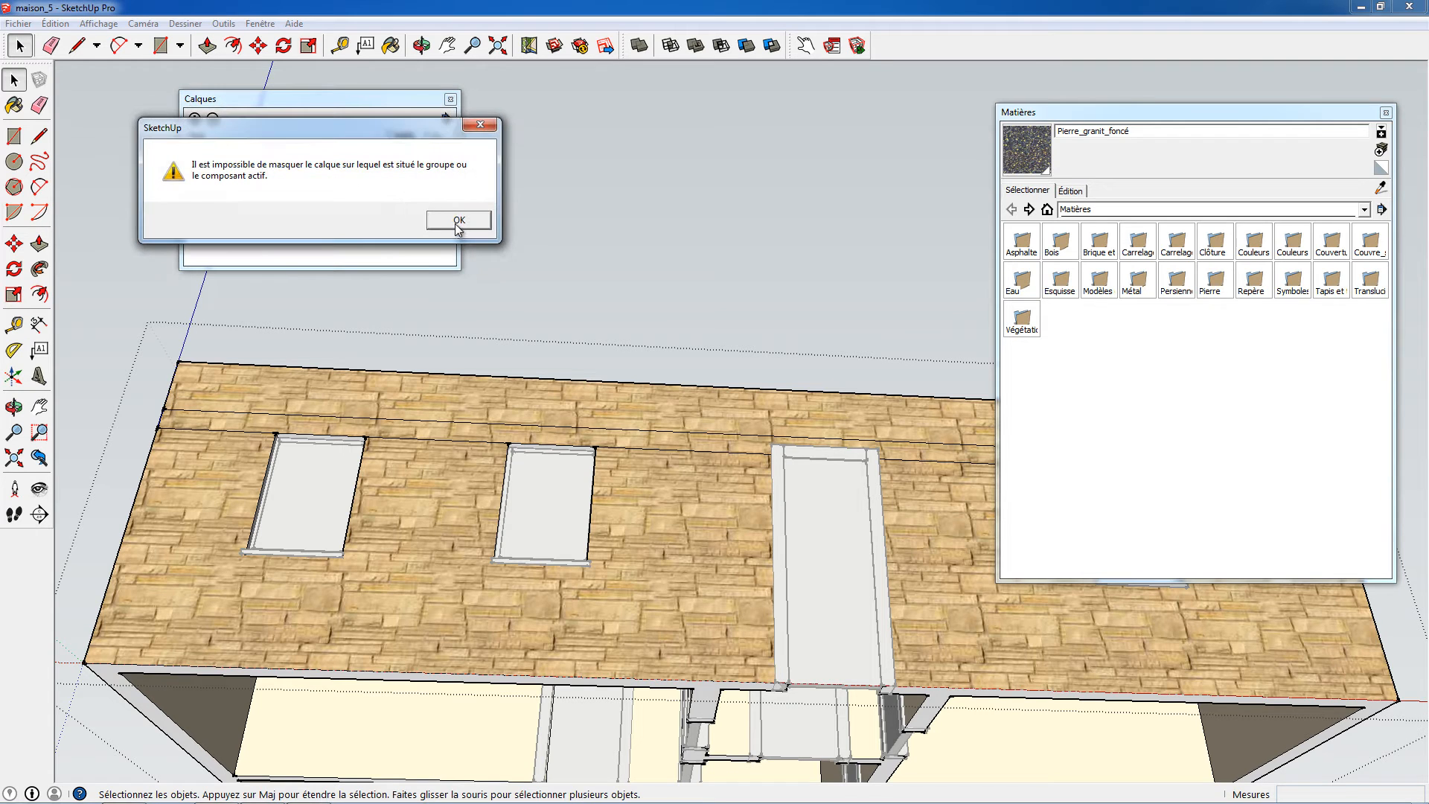
left_click(457, 228)
left_click(192, 225)
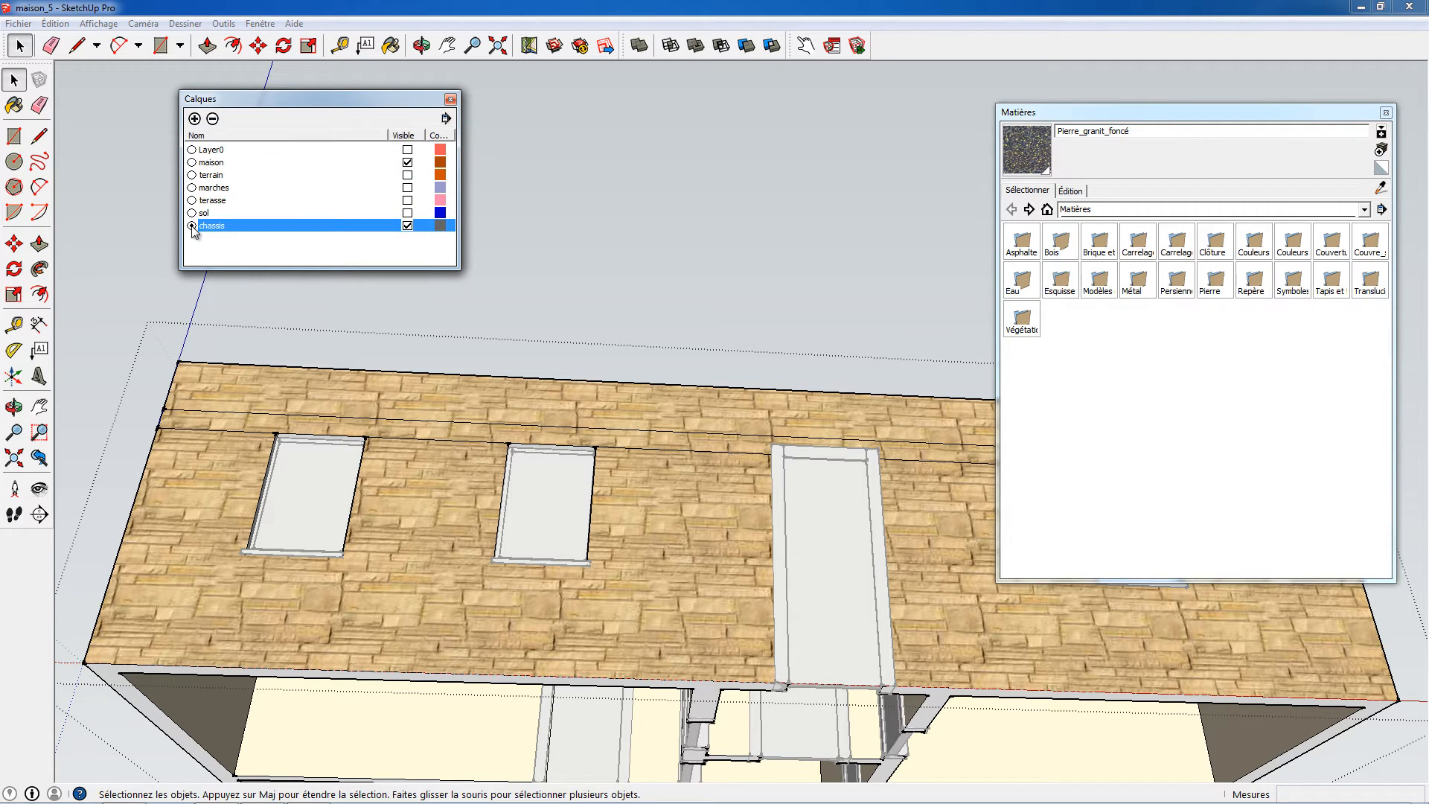
Close the house group being edited and hide the maison layer, leaving only the window and door frames displayed.
left_click(407, 163)
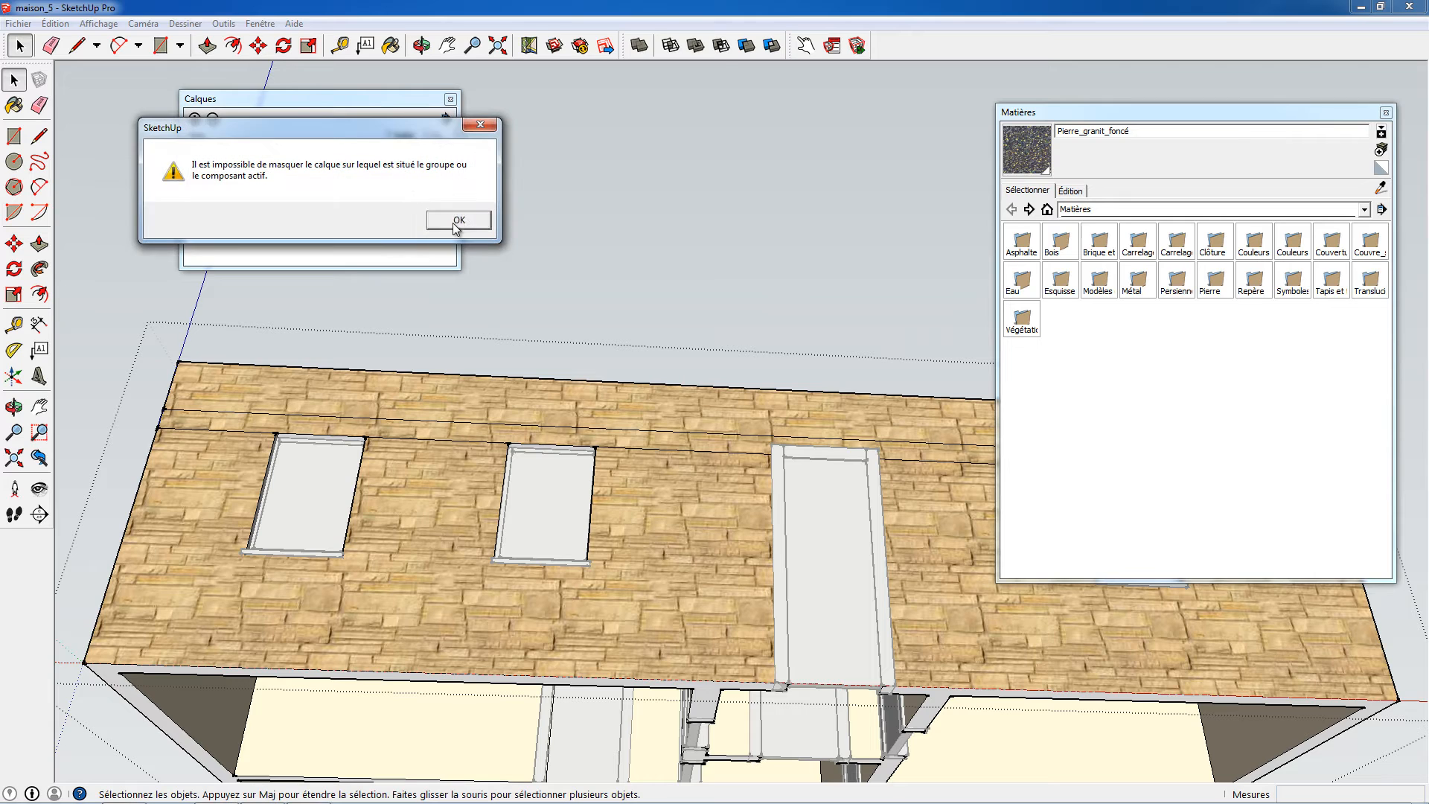
left_click(454, 223)
left_click(216, 226)
left_click(407, 162)
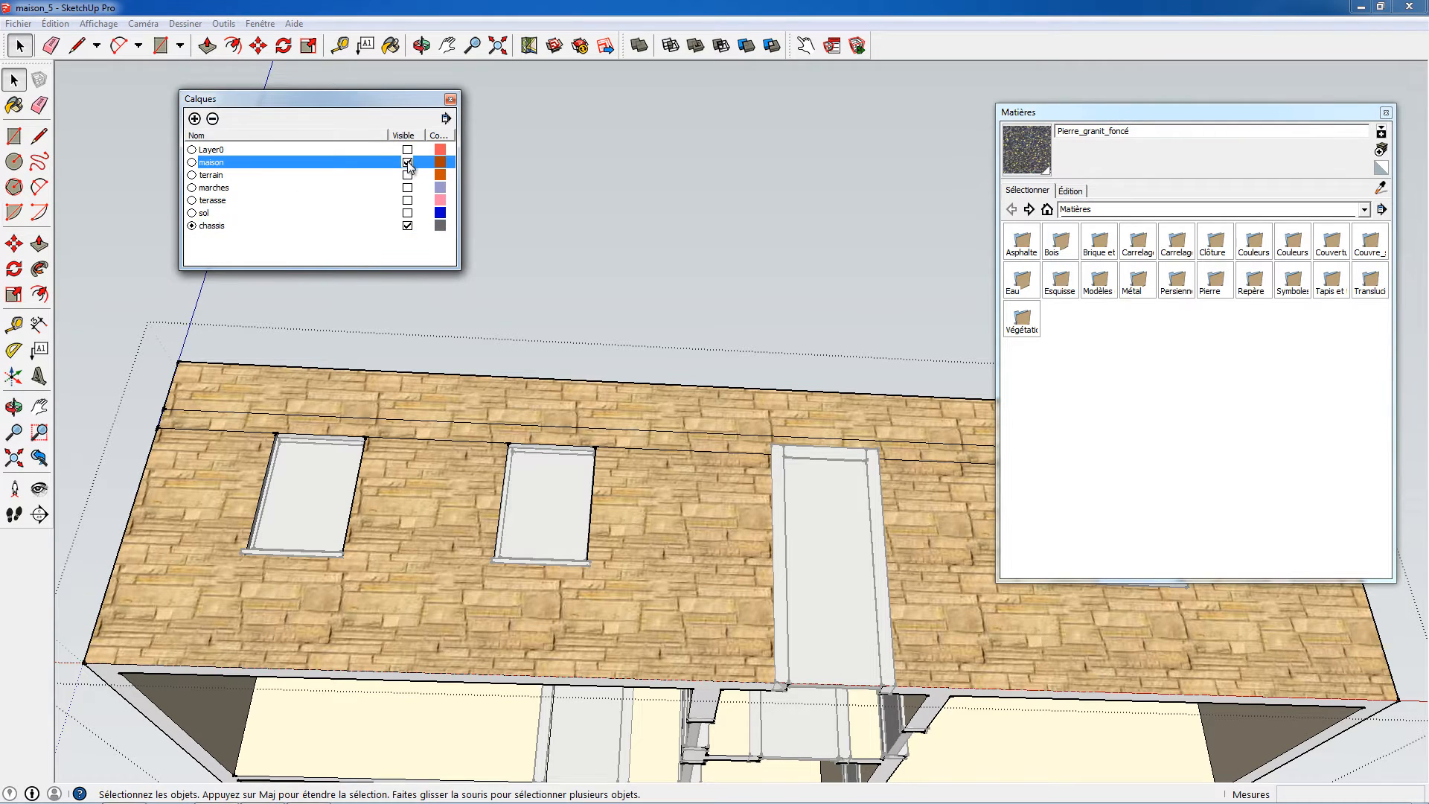
left_click(455, 220)
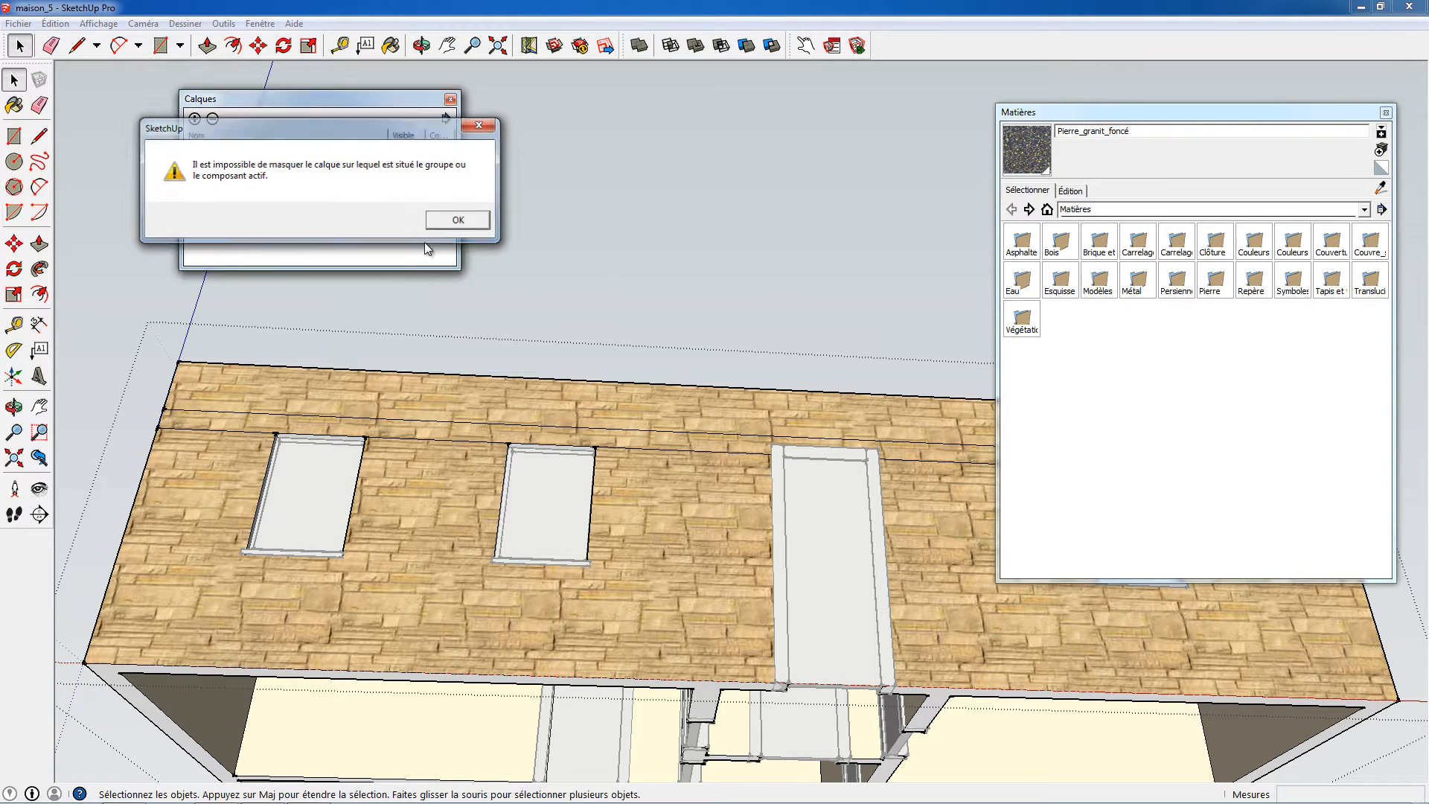
left_click(407, 163)
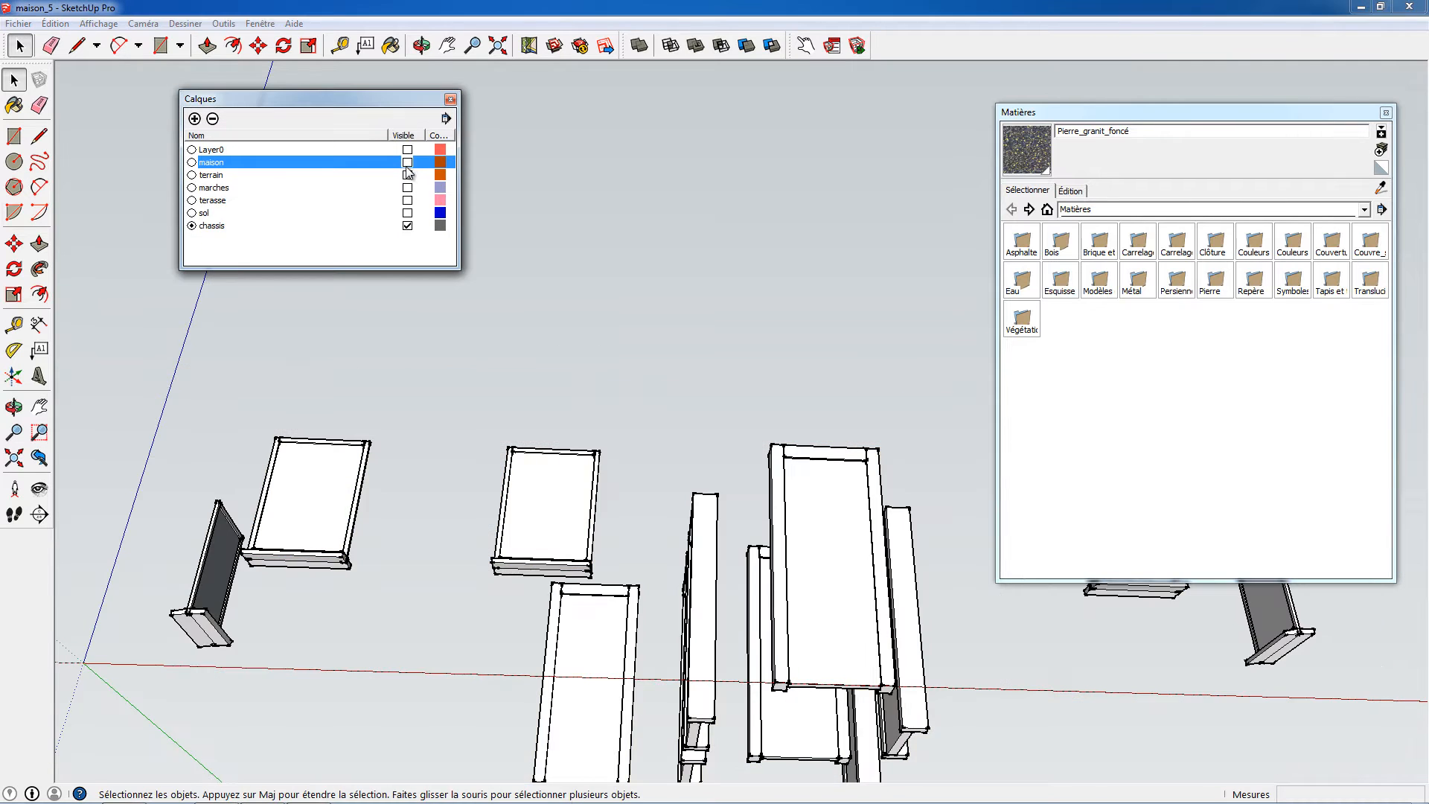
Open a window component, paint its glass pane with Verre_translucide_sécurité from the Translucide materials, and close the component.
middle_click_drag(334, 361, 903, 425)
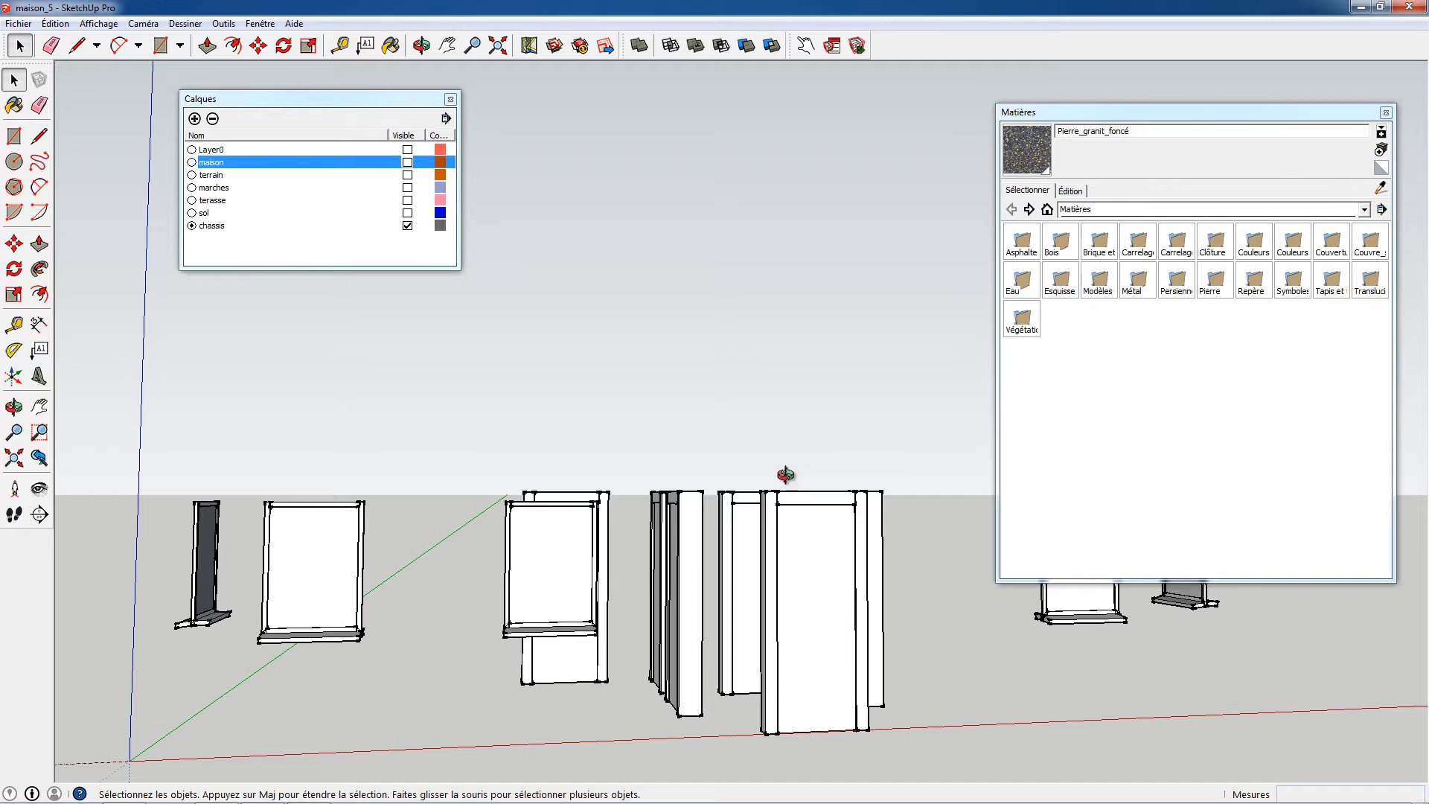
middle_click_drag(785, 474, 688, 479)
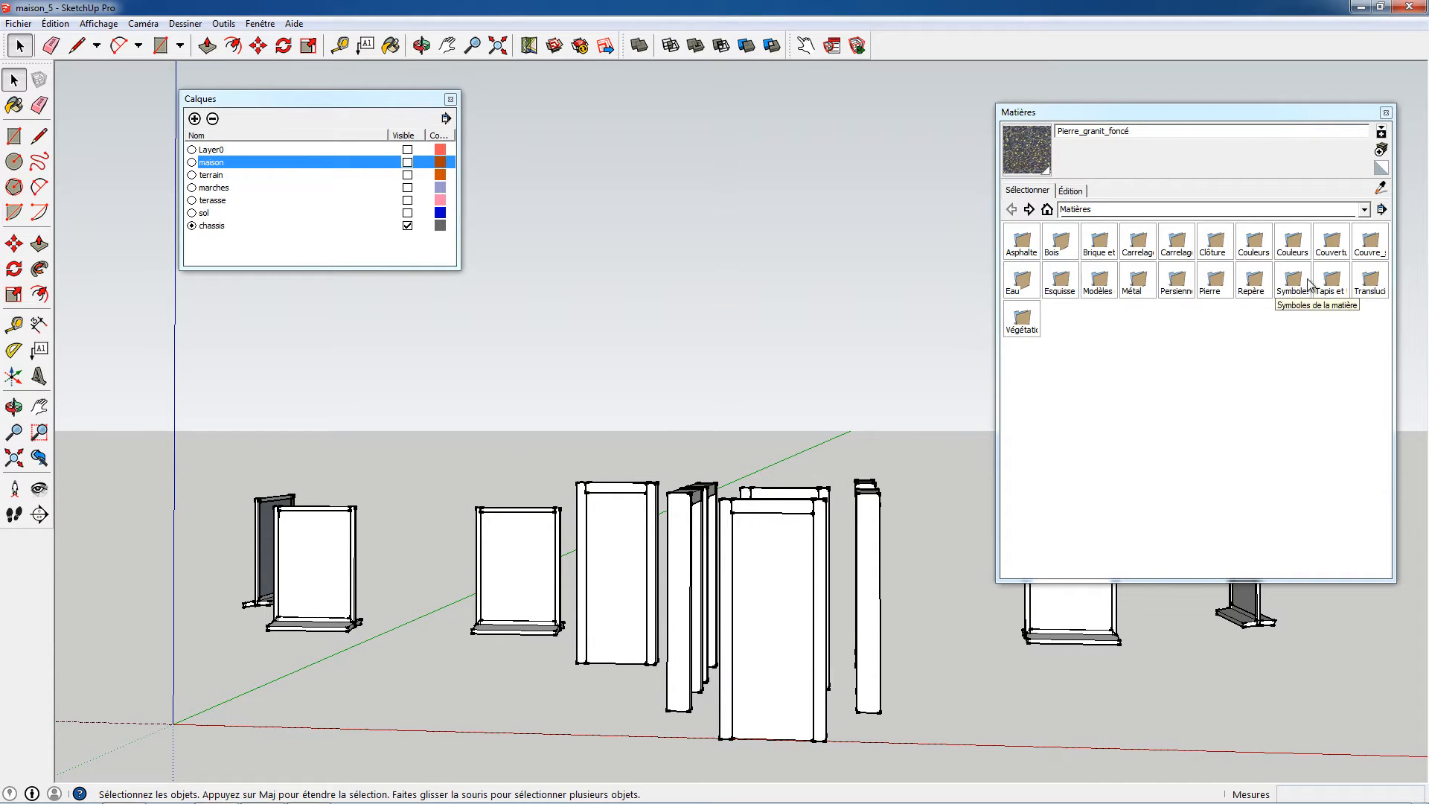
left_click(1369, 286)
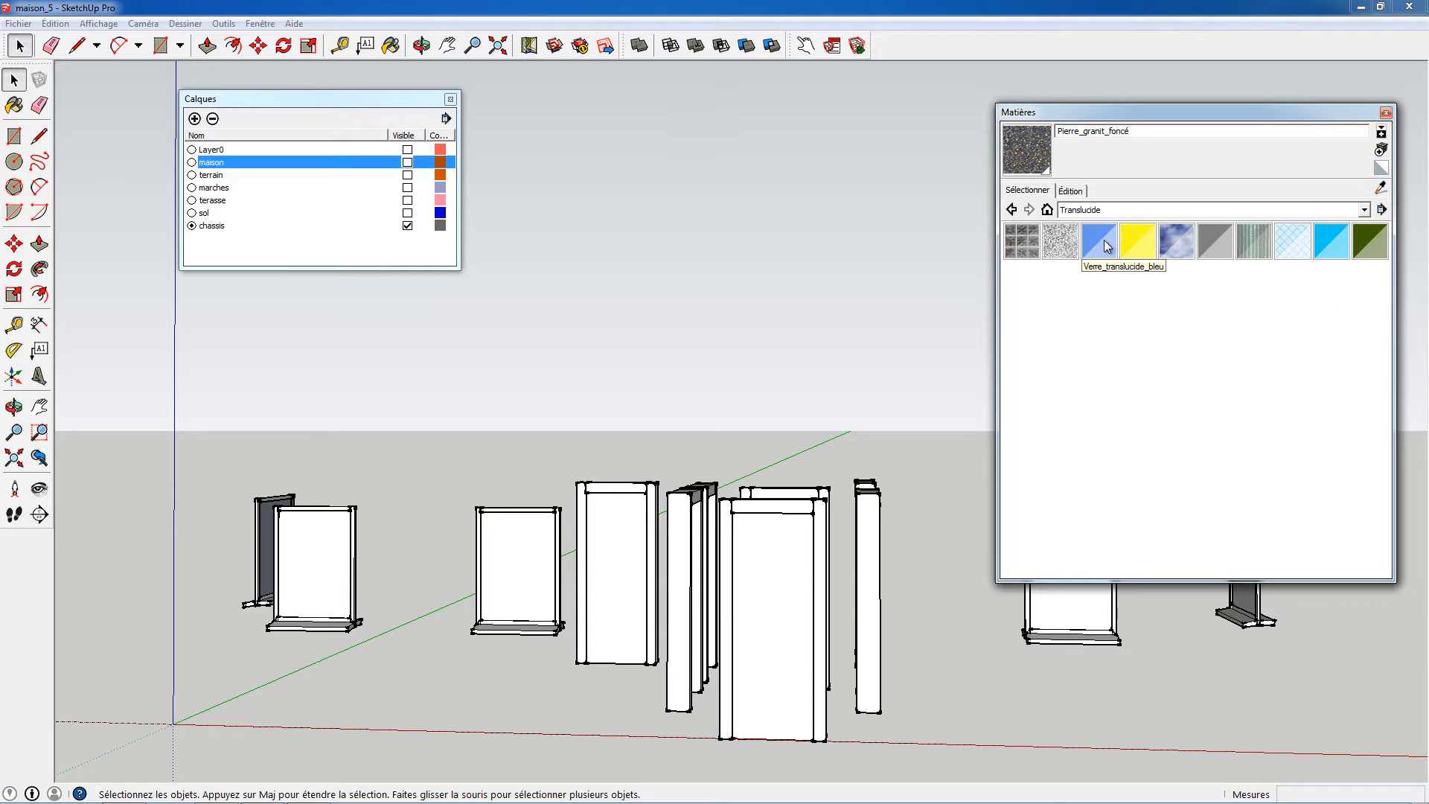
middle_click_drag(831, 429, 806, 408)
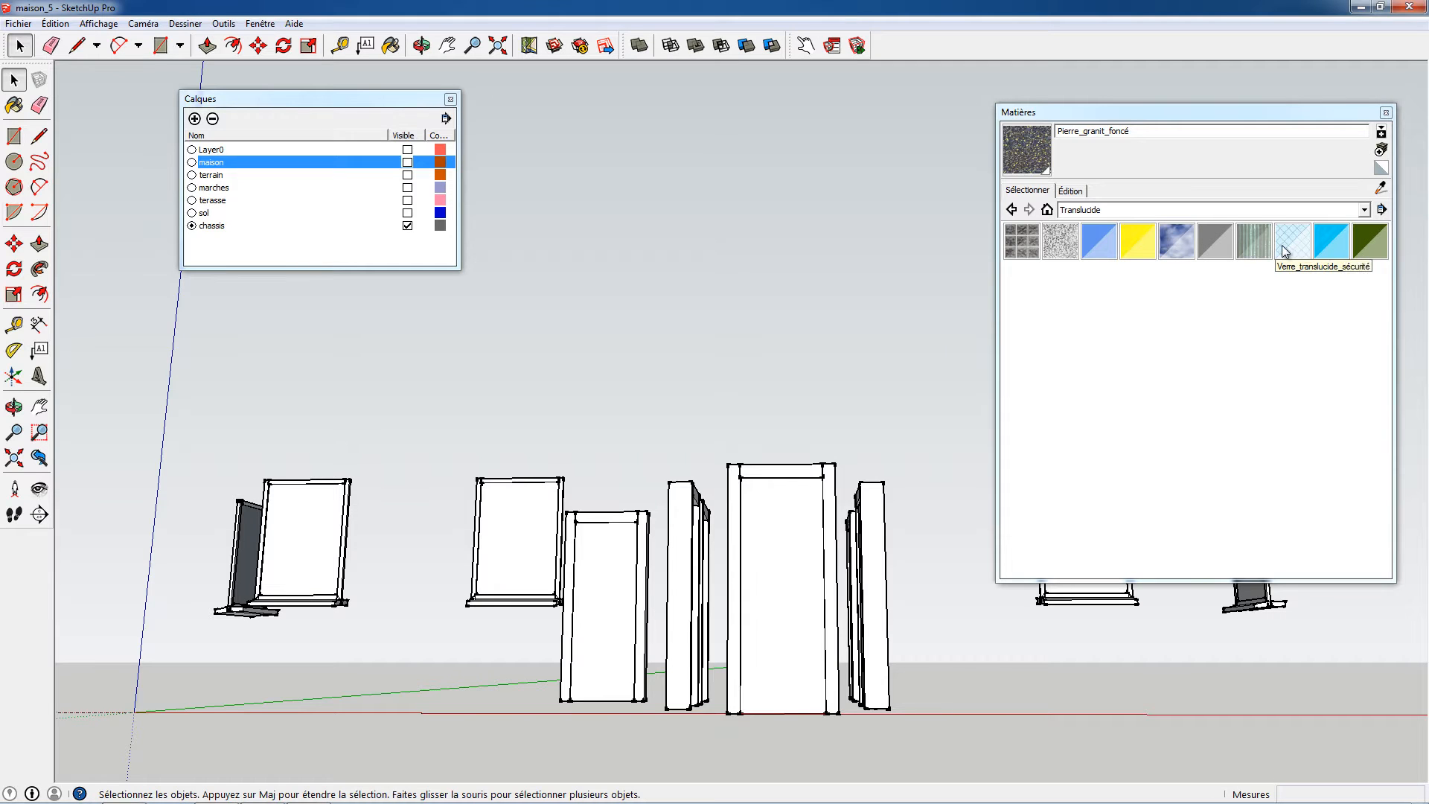
middle_click_drag(815, 470, 551, 528)
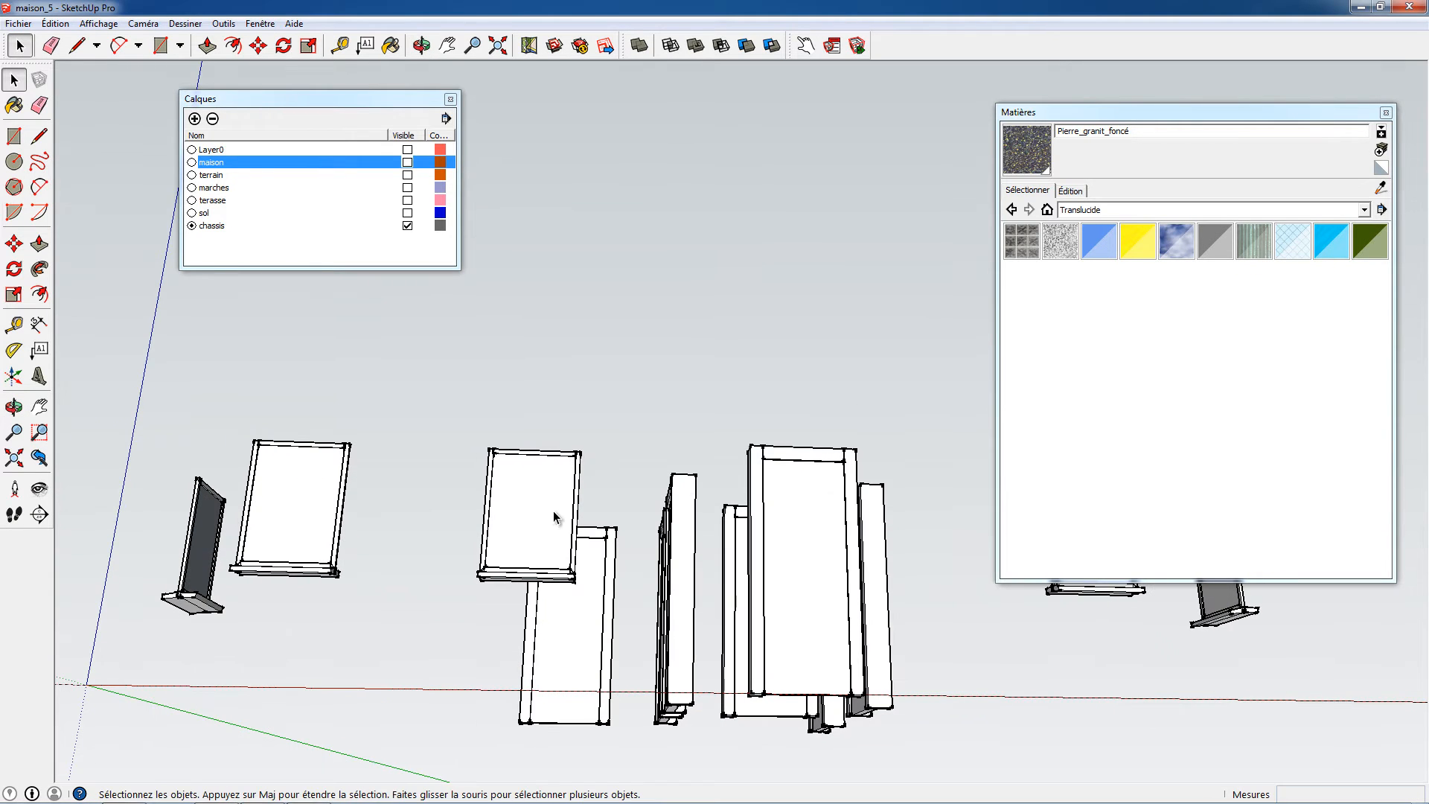
double_click(553, 516)
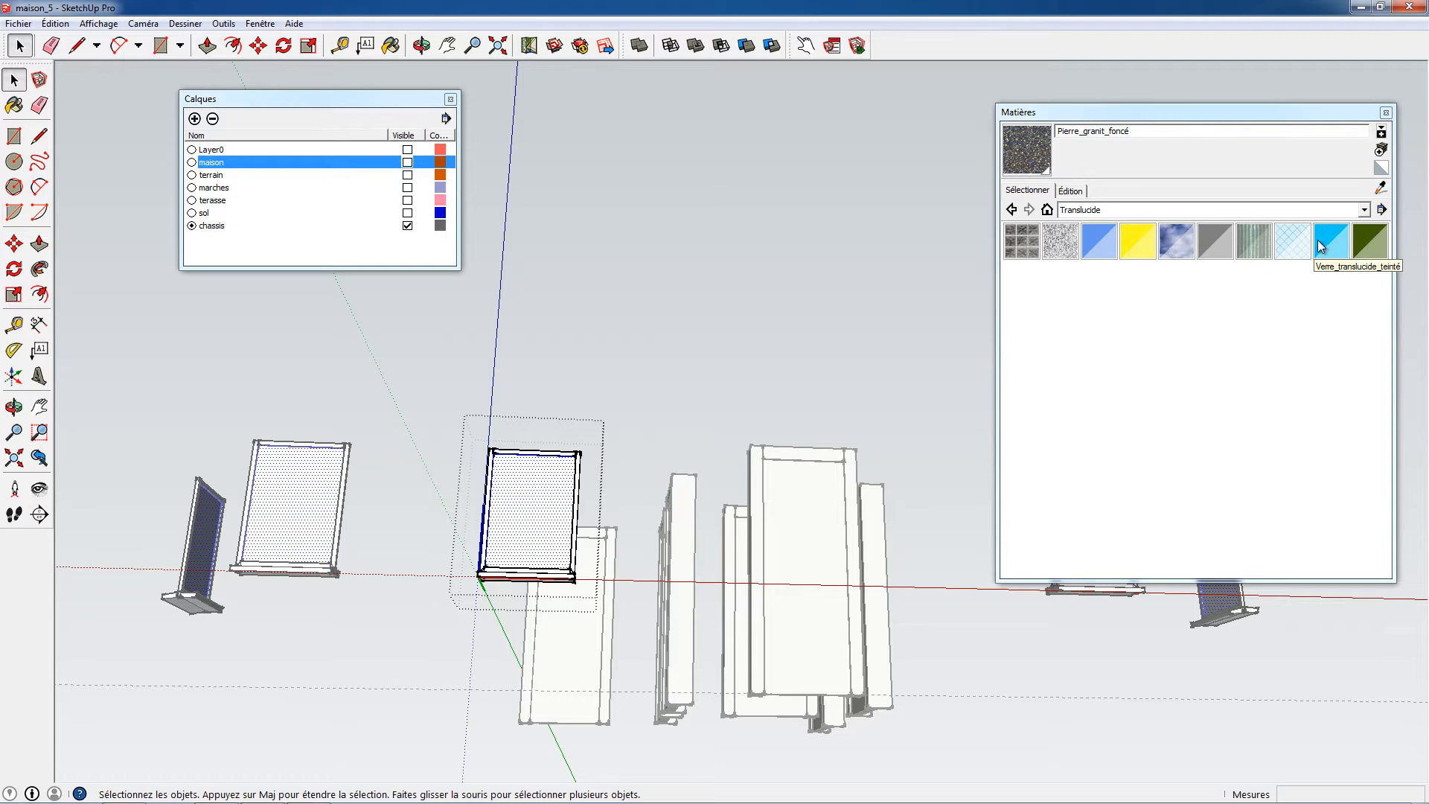
left_click(1293, 241)
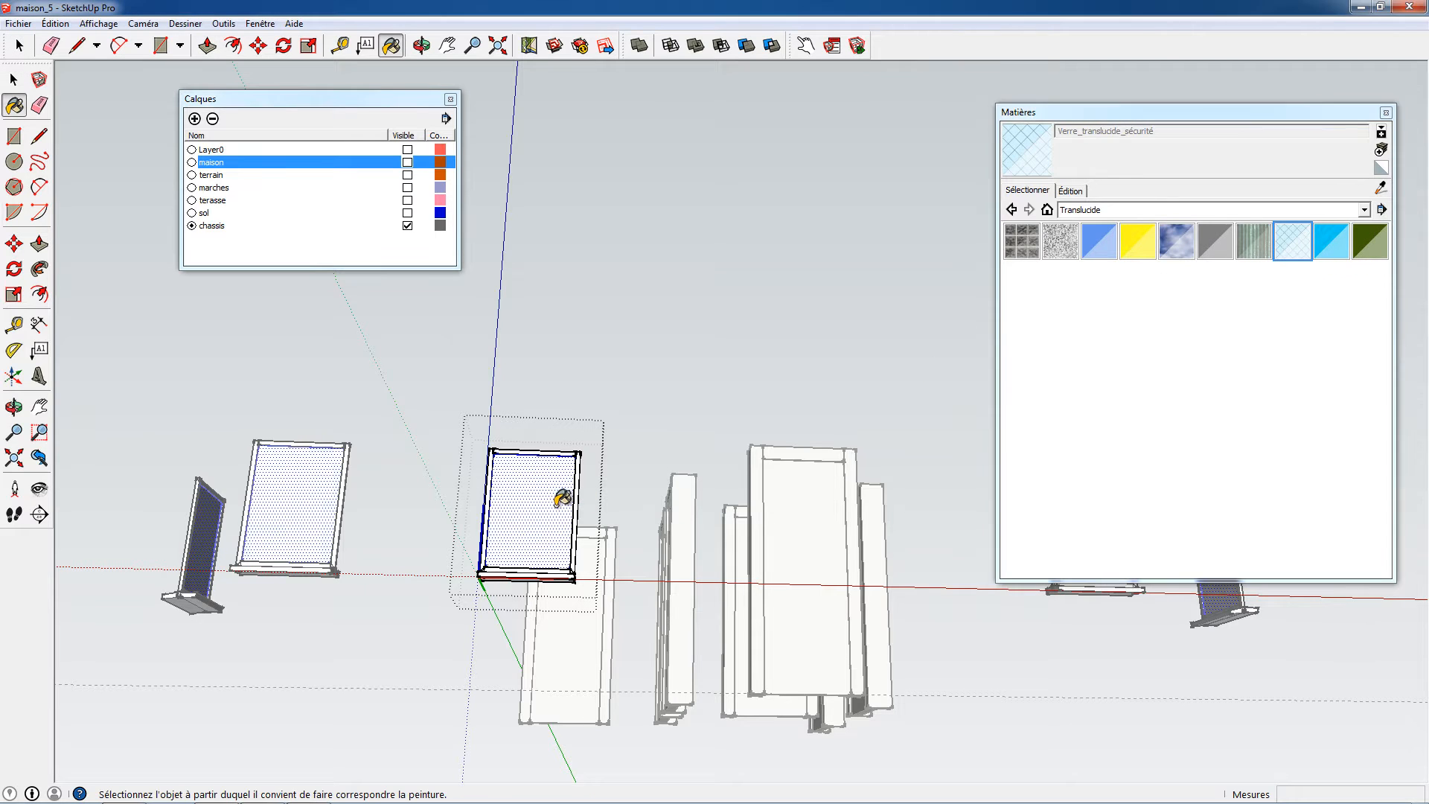
left_click(561, 500)
left_click(11, 83)
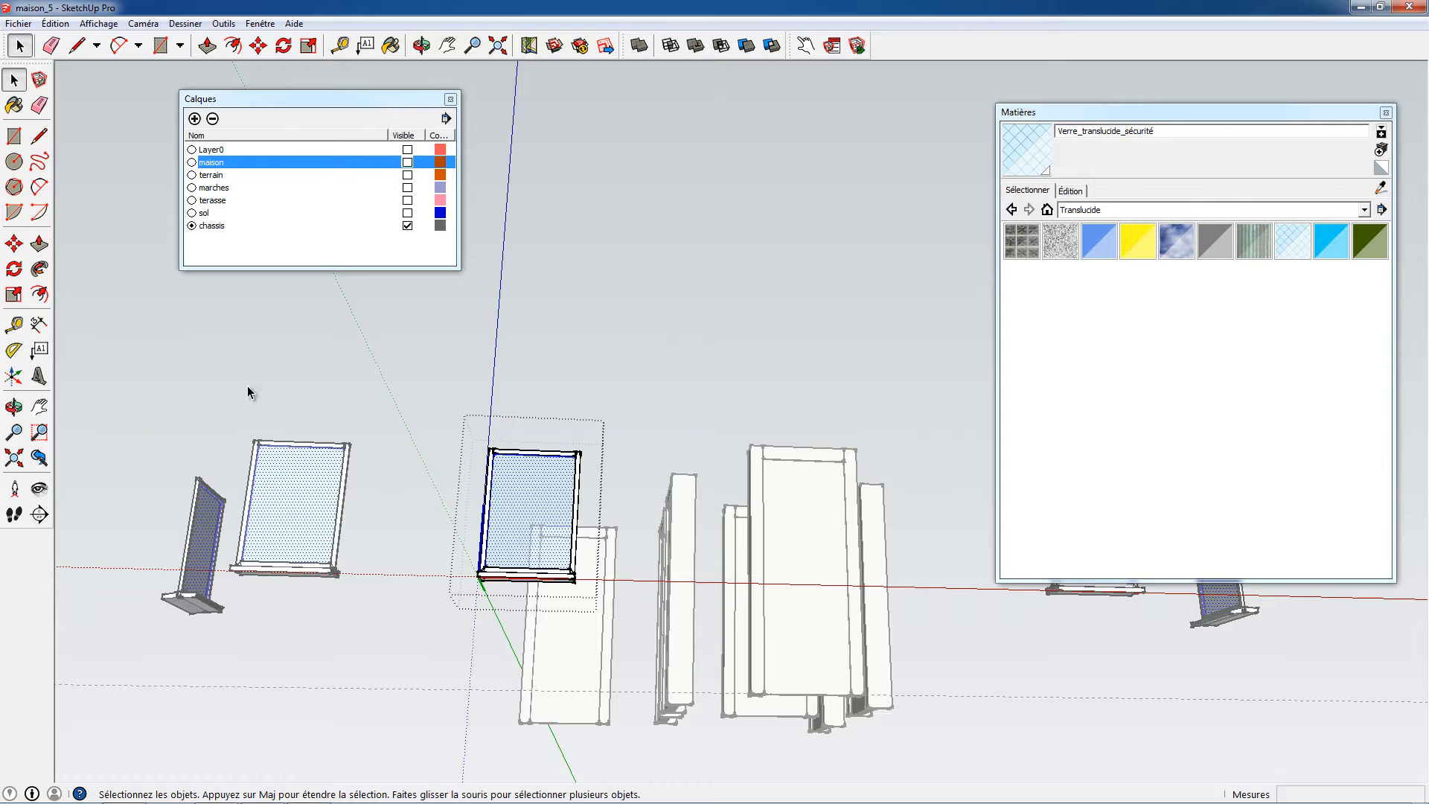
left_click(239, 379)
Paint the front door and three neighbouring doors with Bois_cerisier_original from the Bois materials.
middle_click_drag(251, 375, 954, 446)
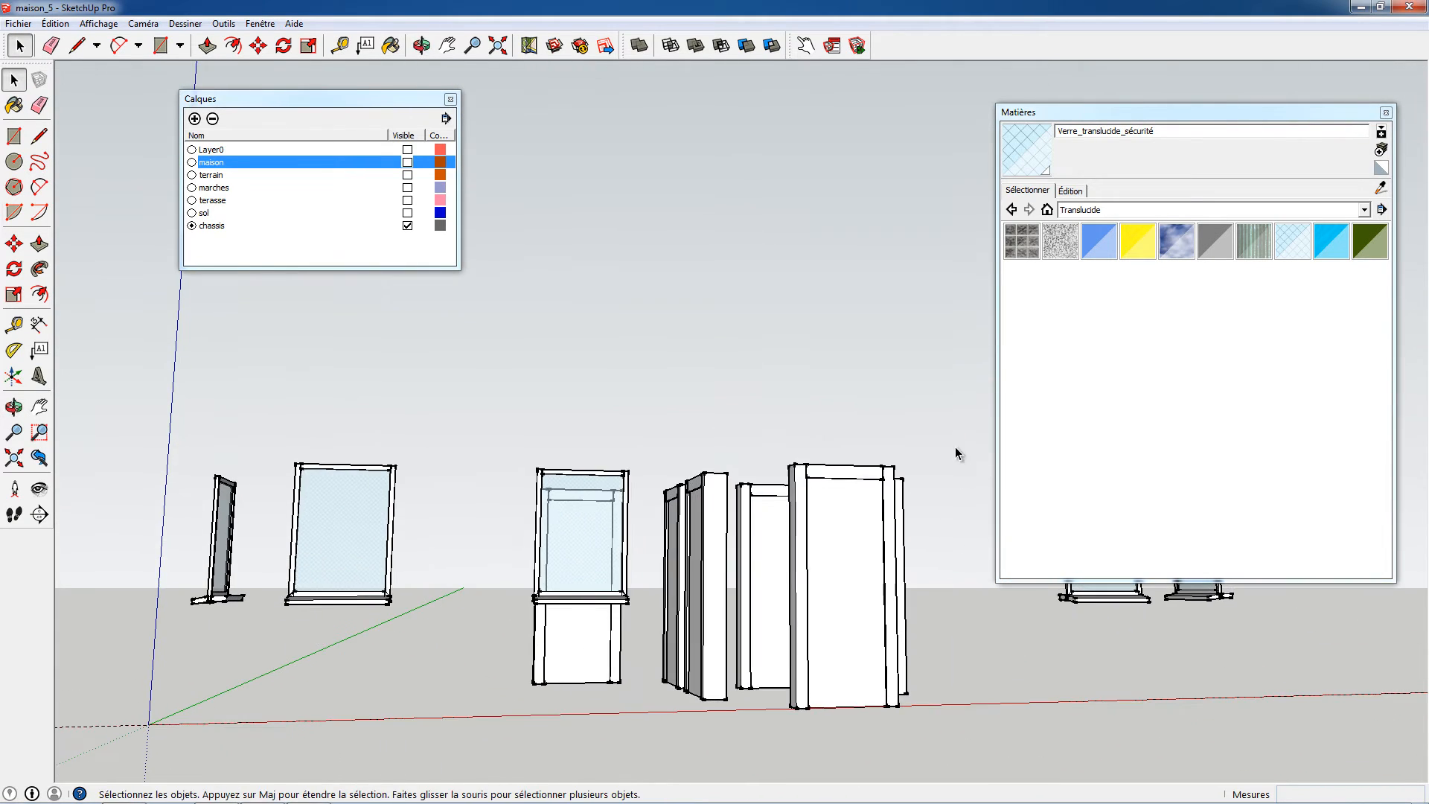
left_click(1011, 209)
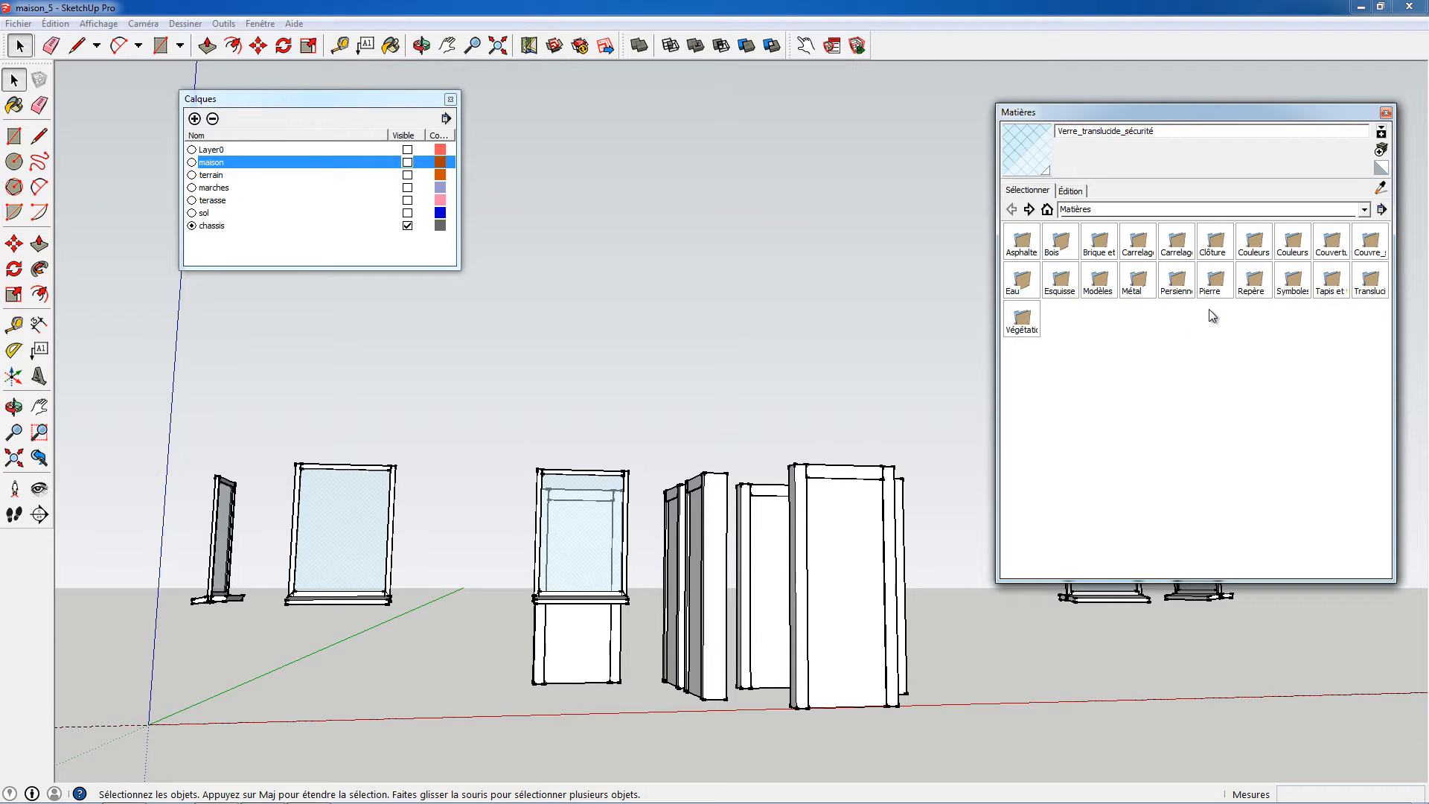
left_click(1060, 240)
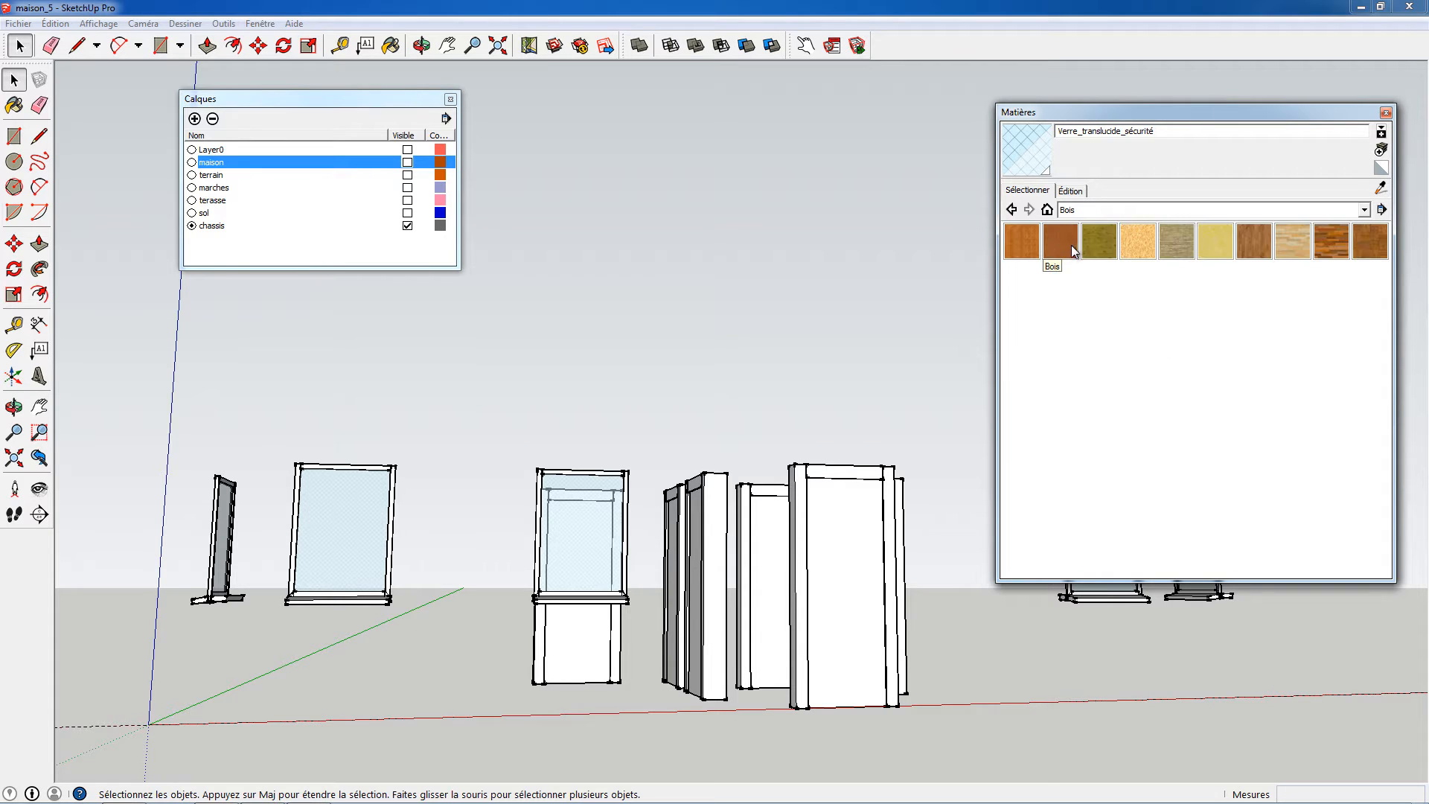
left_click(1057, 243)
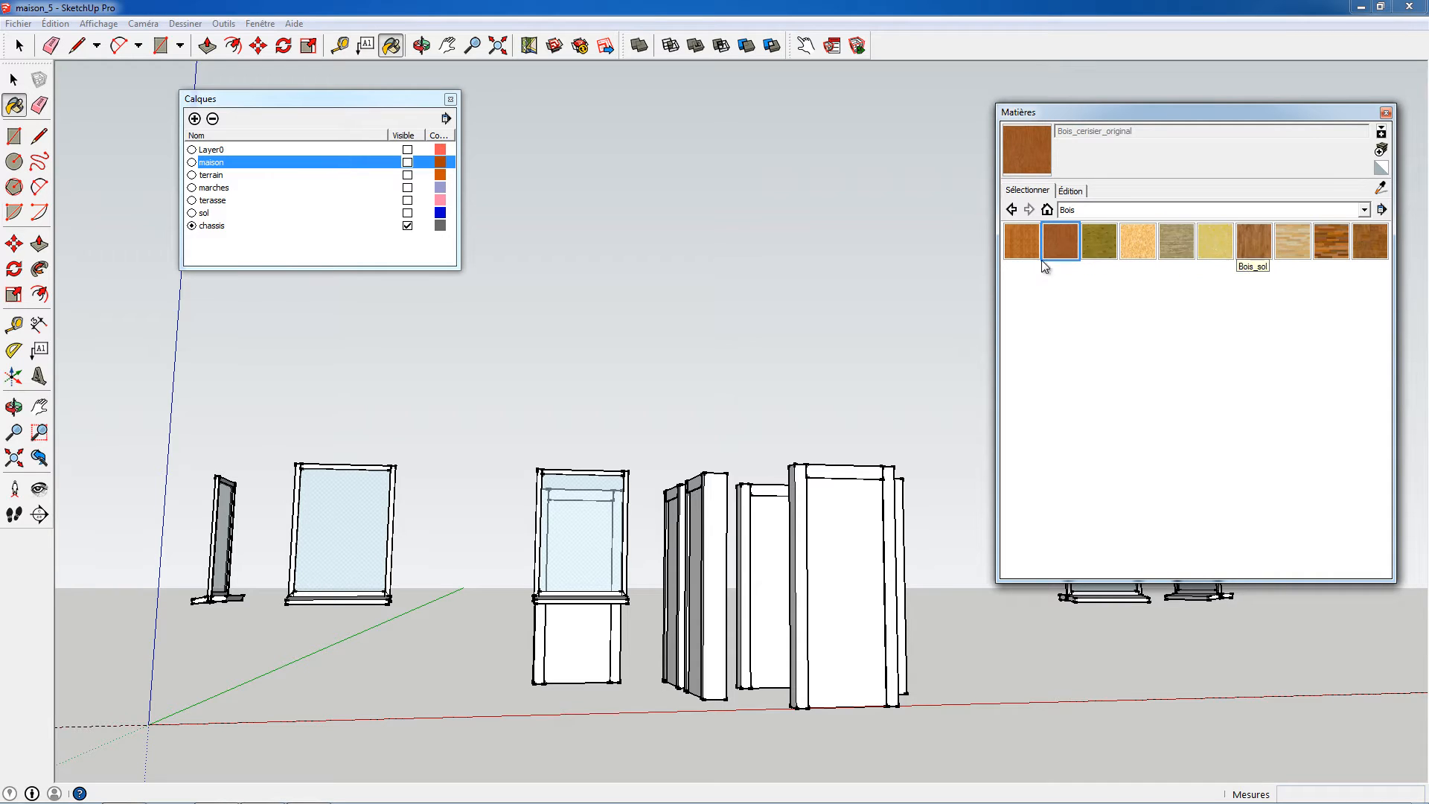
left_click(860, 513)
left_click(730, 576)
left_click(768, 567)
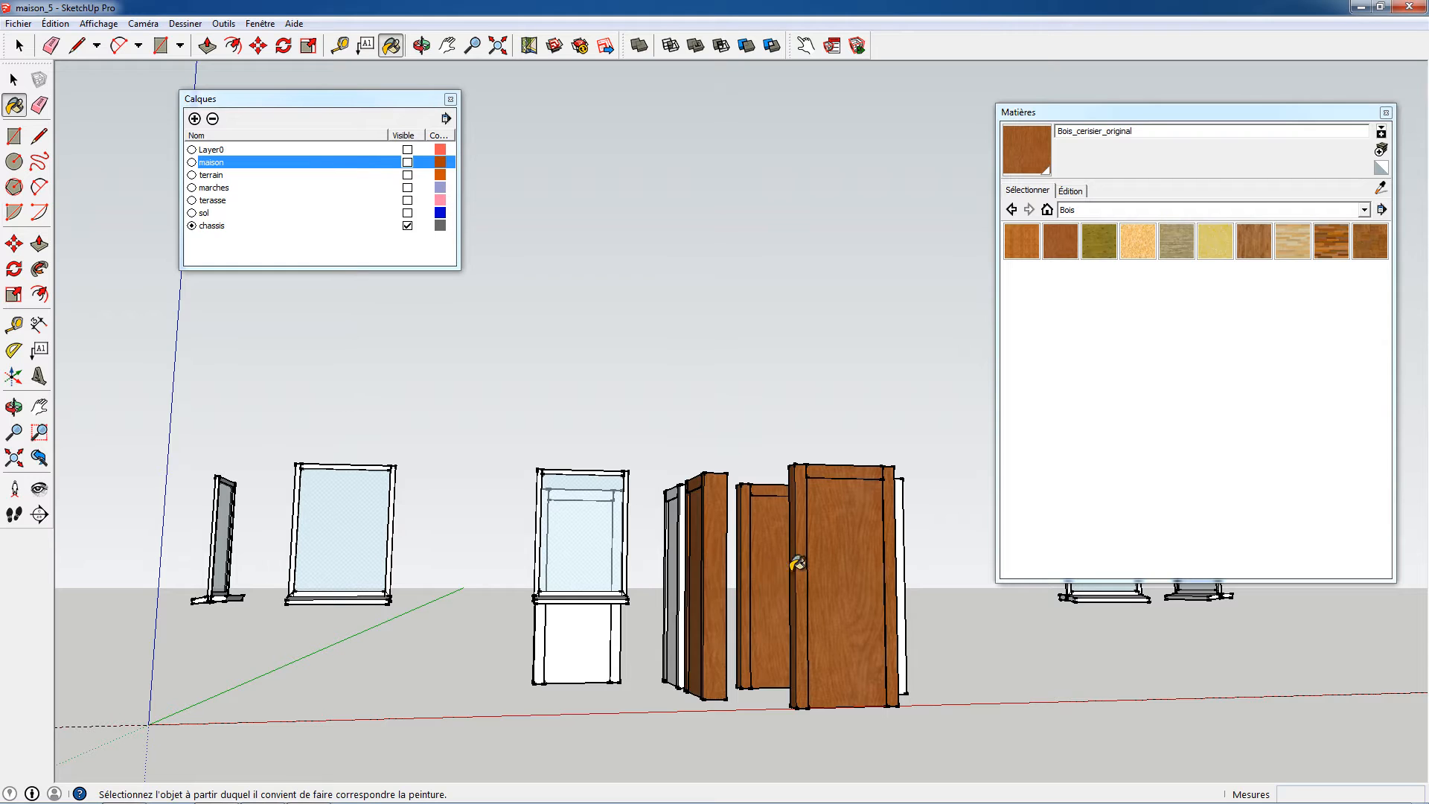
middle_click_drag(768, 567, 699, 556)
left_click(908, 562)
Paint the three remaining white doors at the back with Bois_cerisier_original.
middle_click_drag(800, 597, 685, 661)
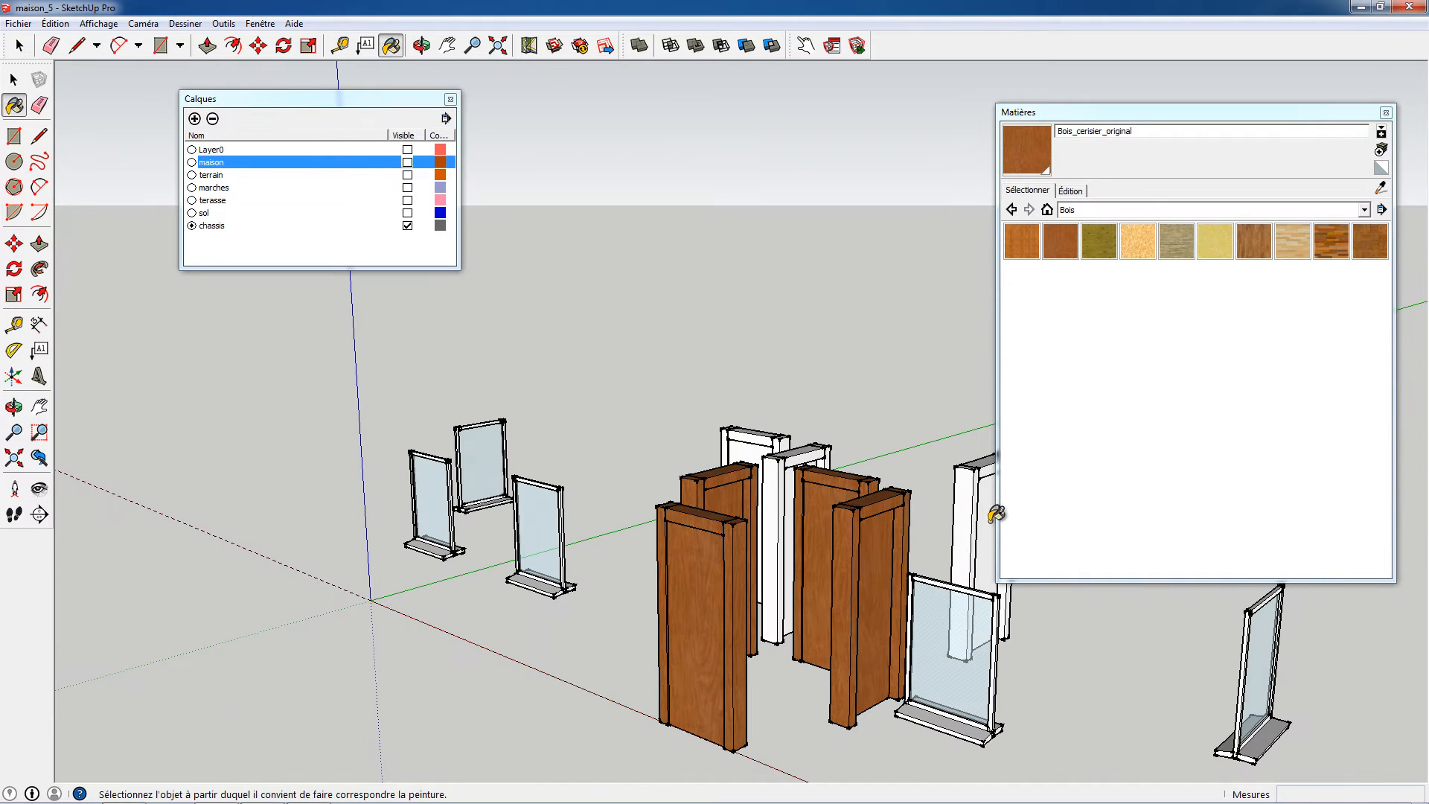
left_click(968, 510)
left_click(787, 445)
left_click(756, 447)
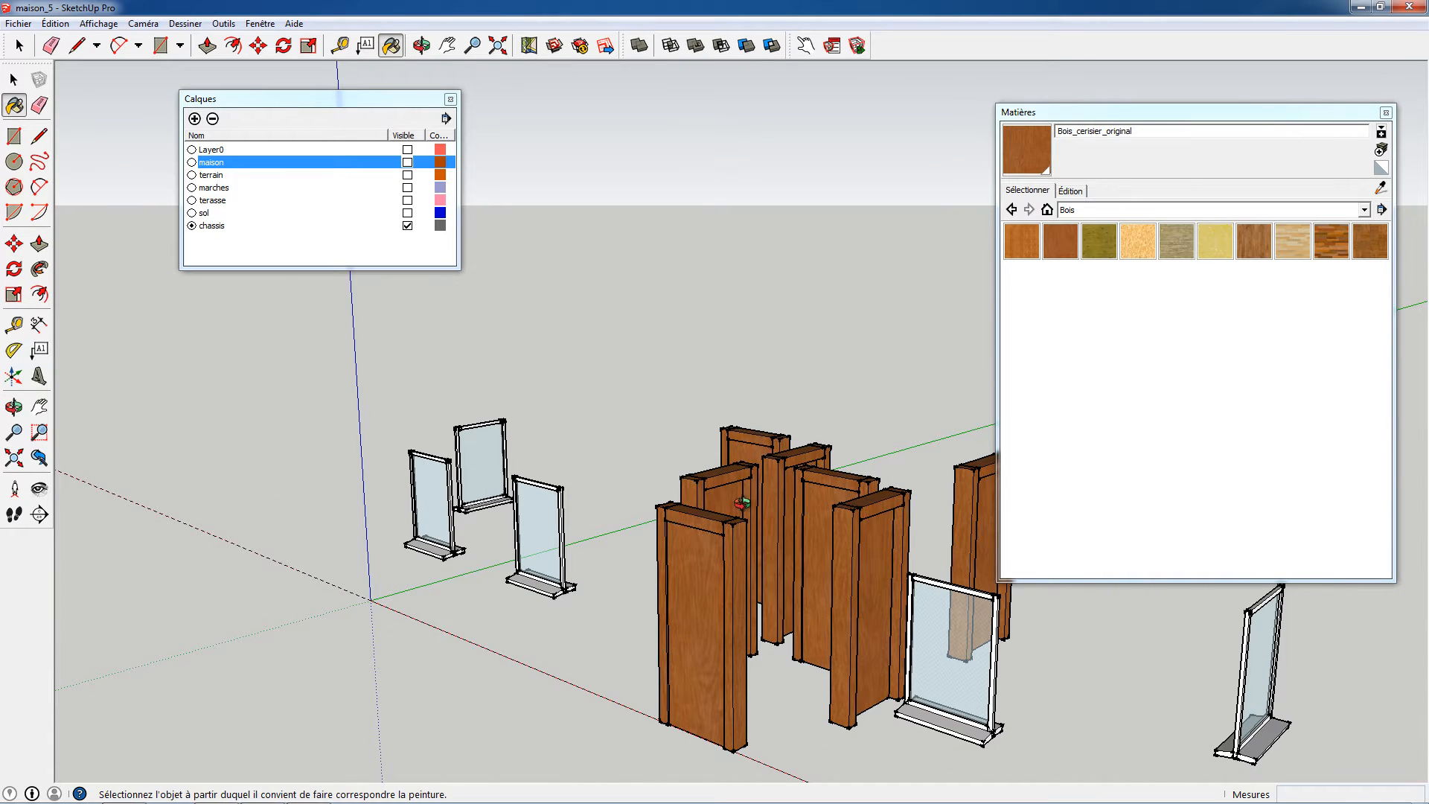
Open a window component, select all its geometry except the glass pane, and paint the sill with Bois_cerisier_original.
mouse_move(756, 447)
middle_mouse_down()
mouse_move(700, 743)
mouse_move(599, 651)
middle_mouse_up()
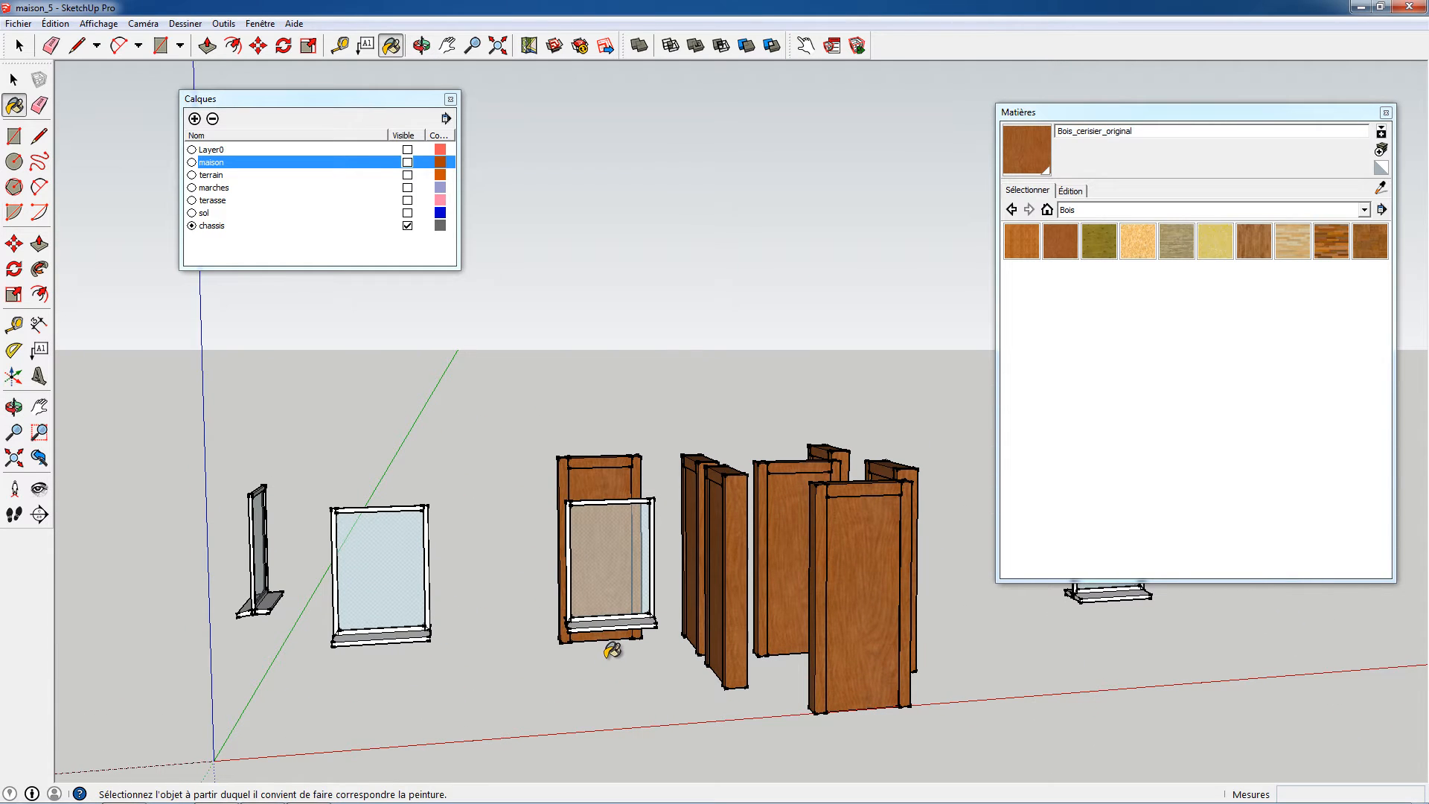
key("space")
double_click(612, 628)
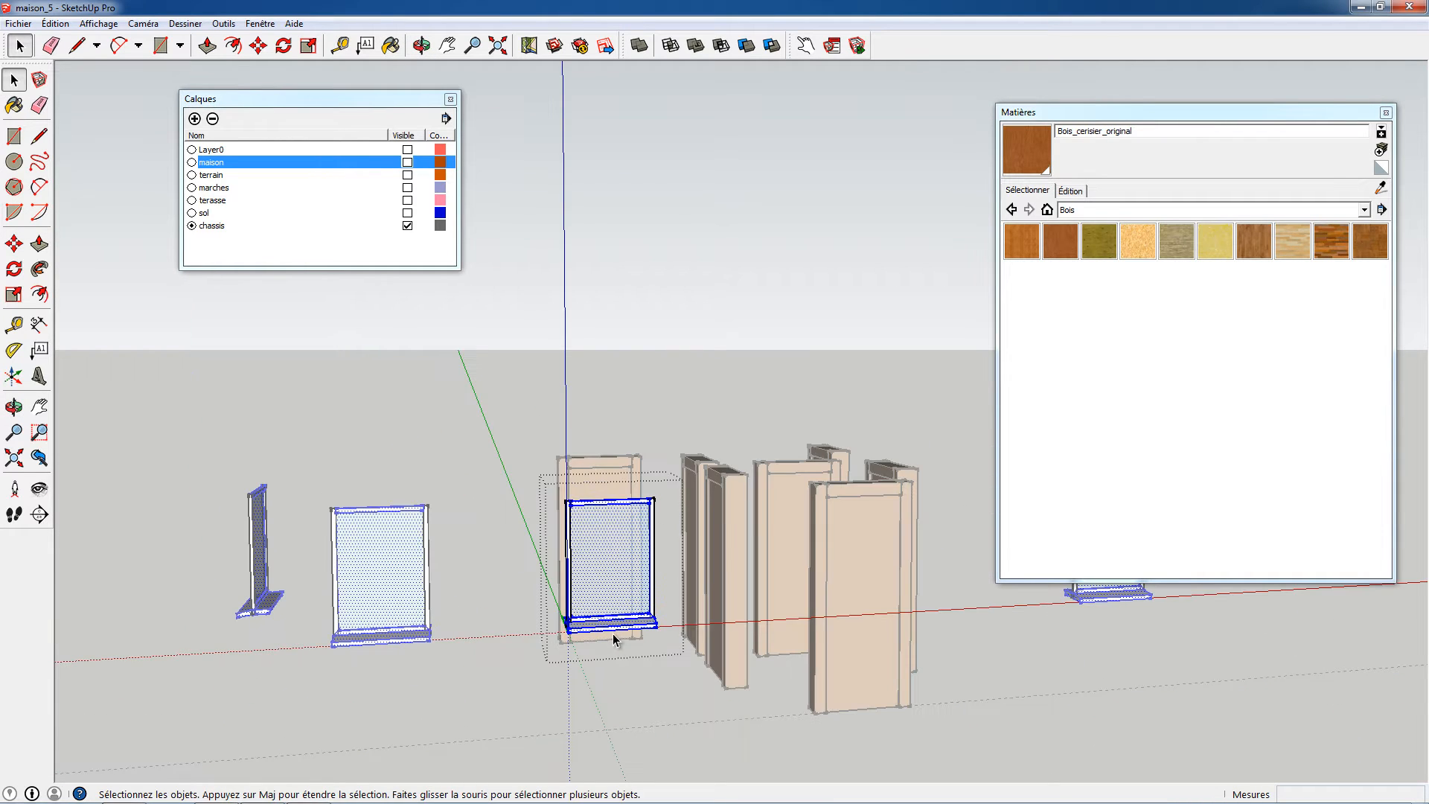
left_click(605, 557, "shift")
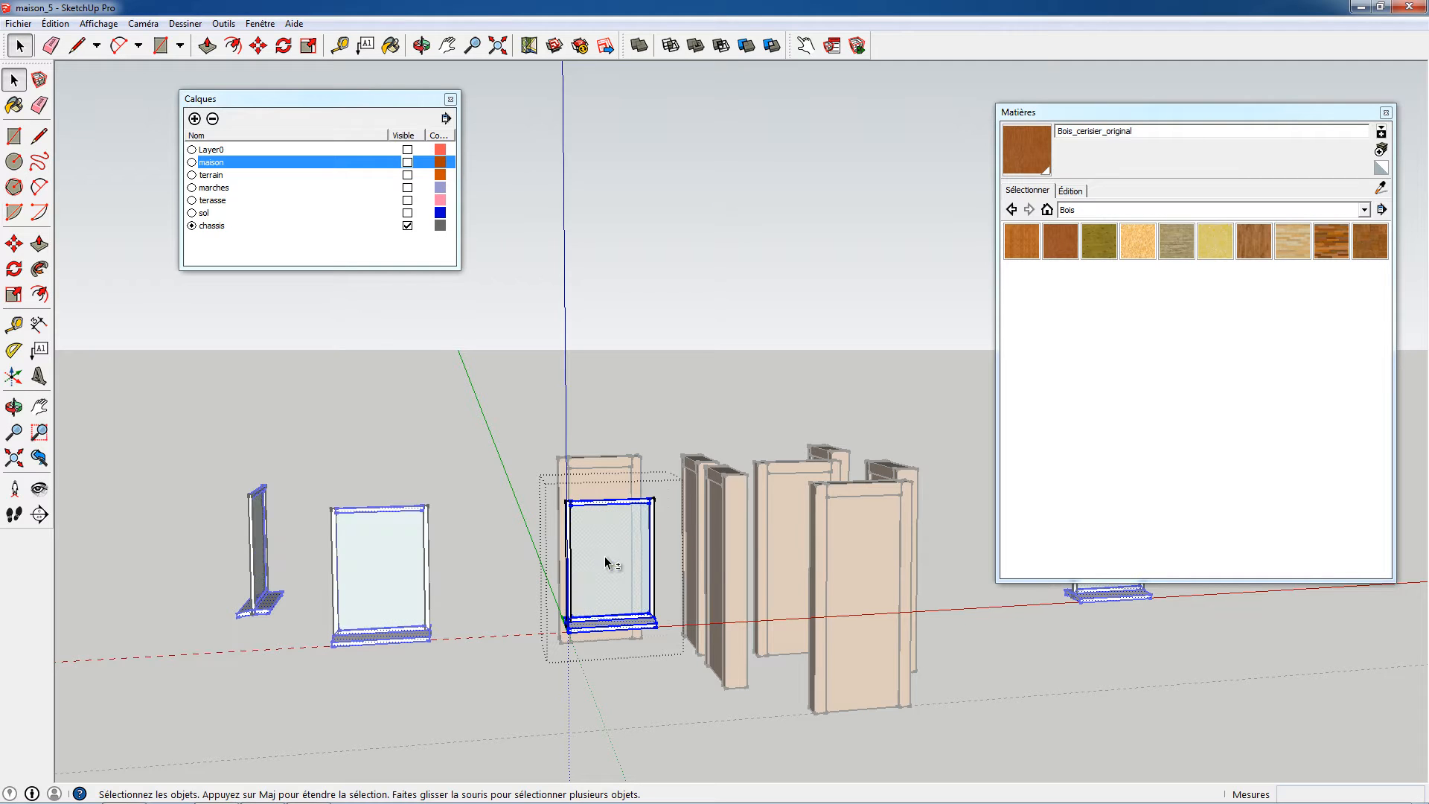
left_click(1055, 239)
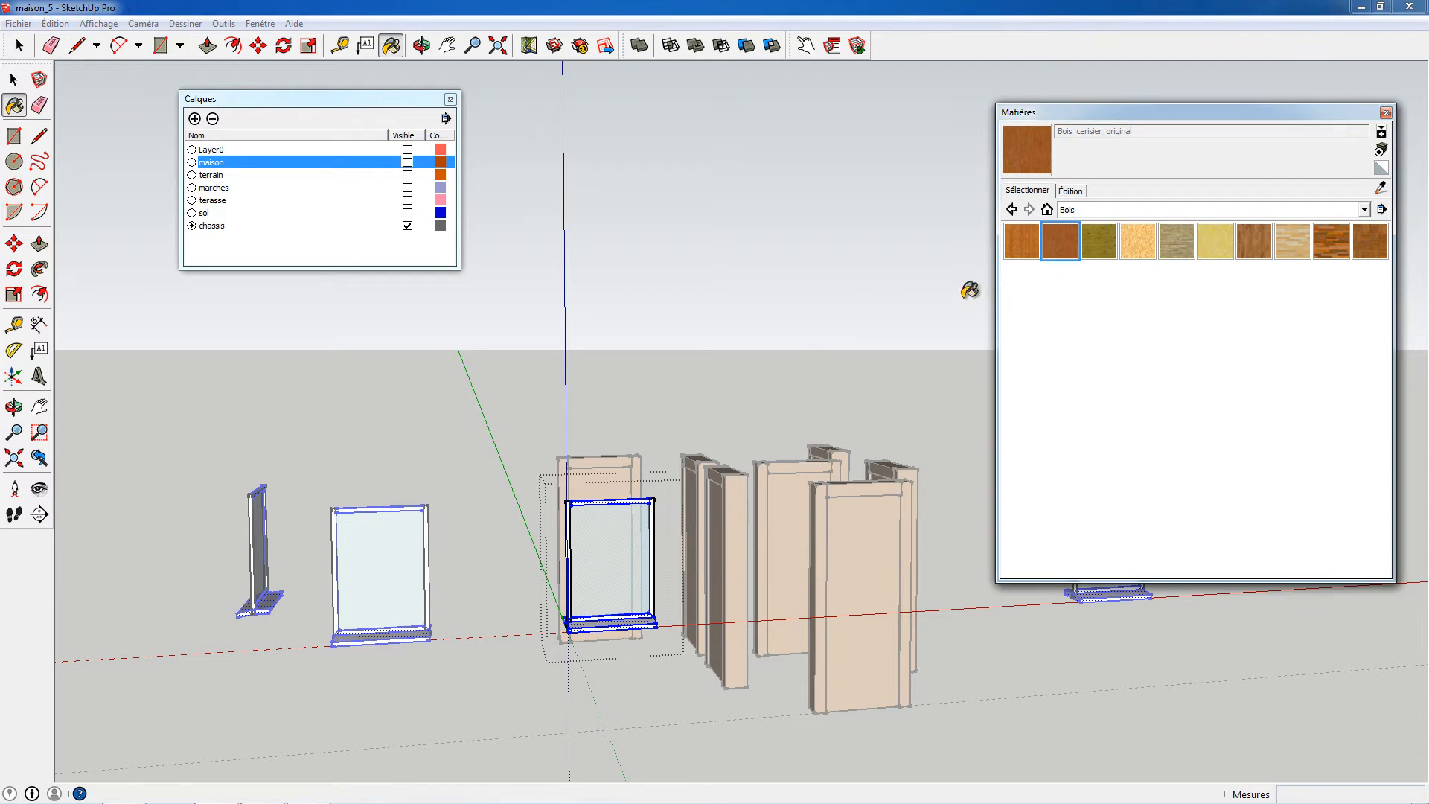
left_click(636, 626)
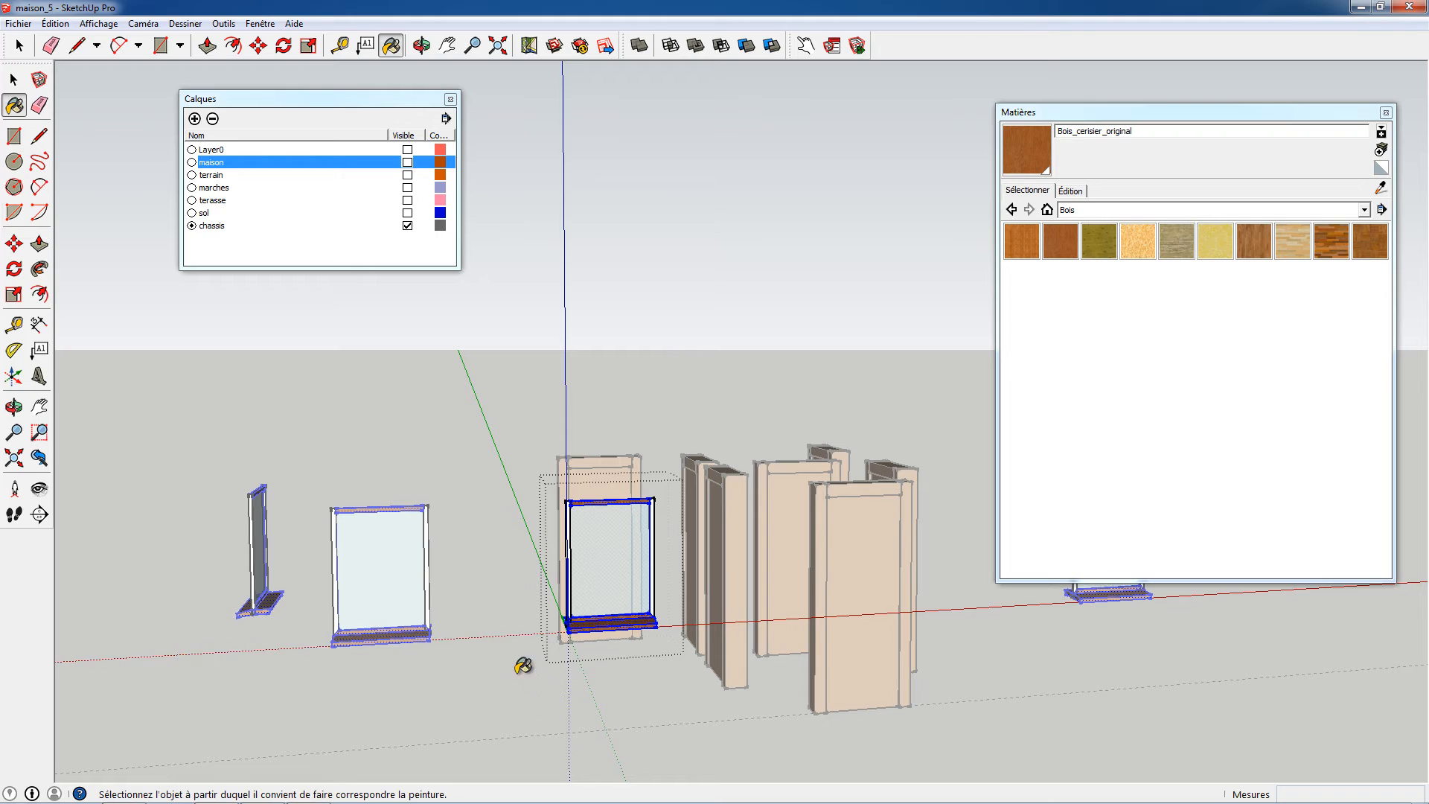
Paint both sides of the window frame with Bois_cerisier_original and close the component.
left_click(570, 544)
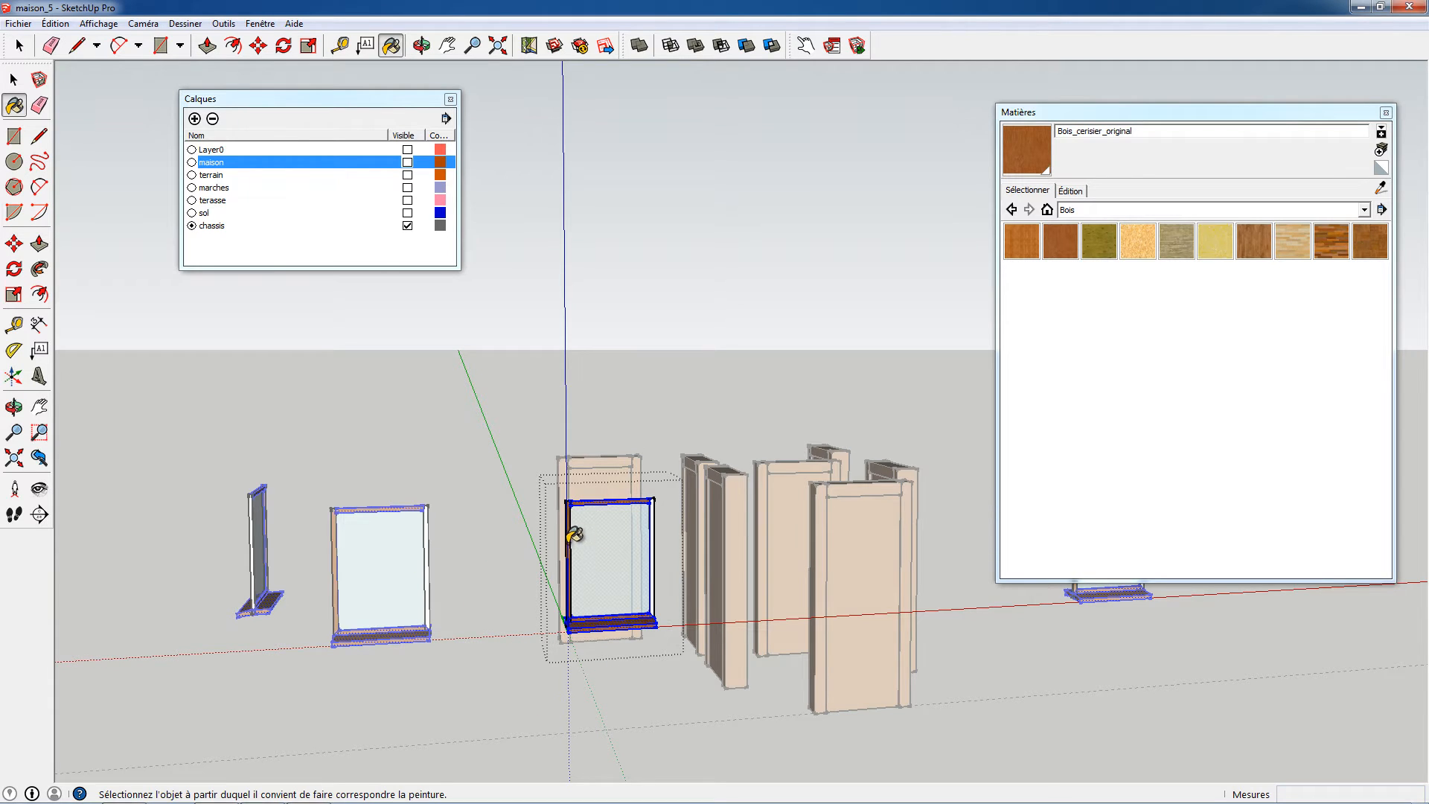
left_click(652, 521)
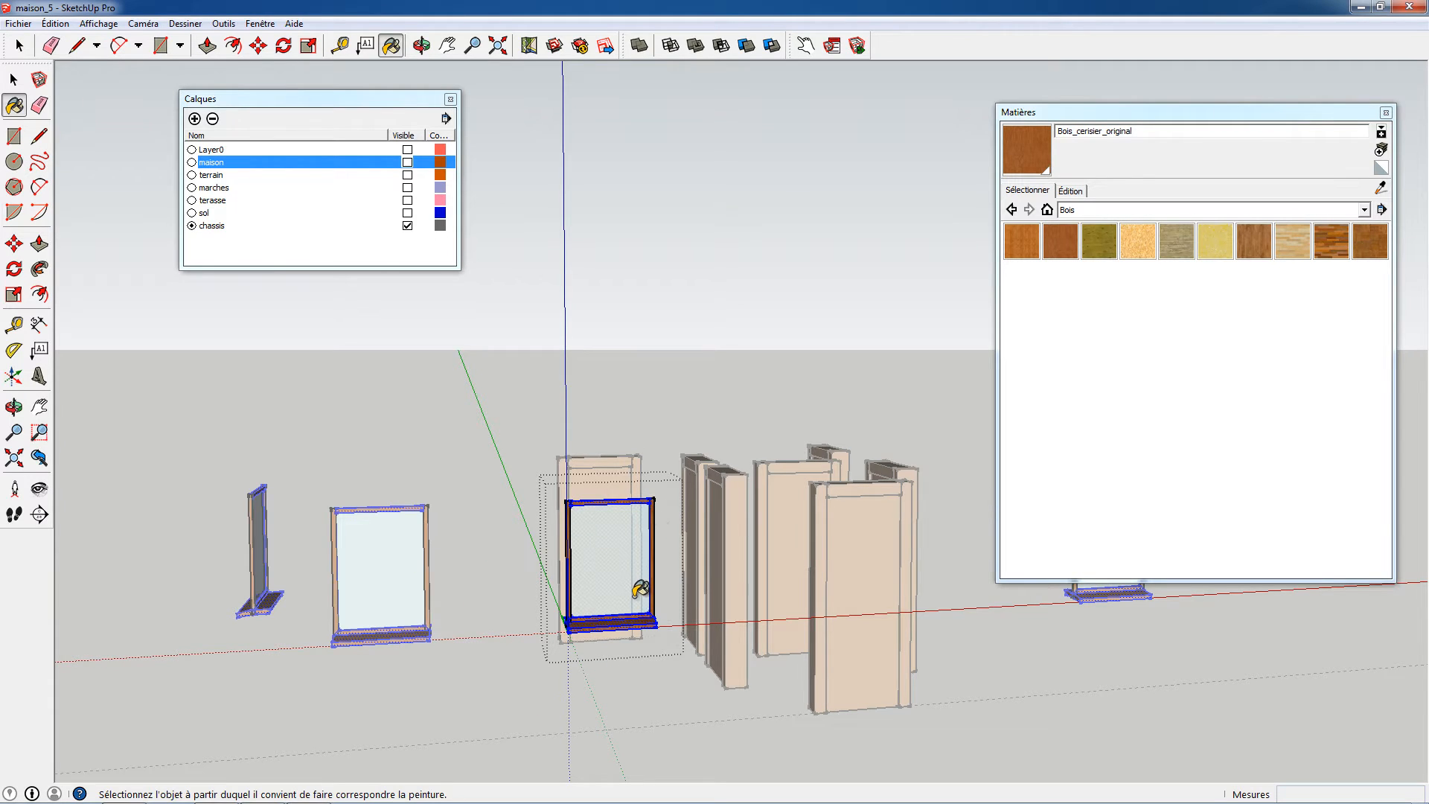
key("space")
left_click(631, 685)
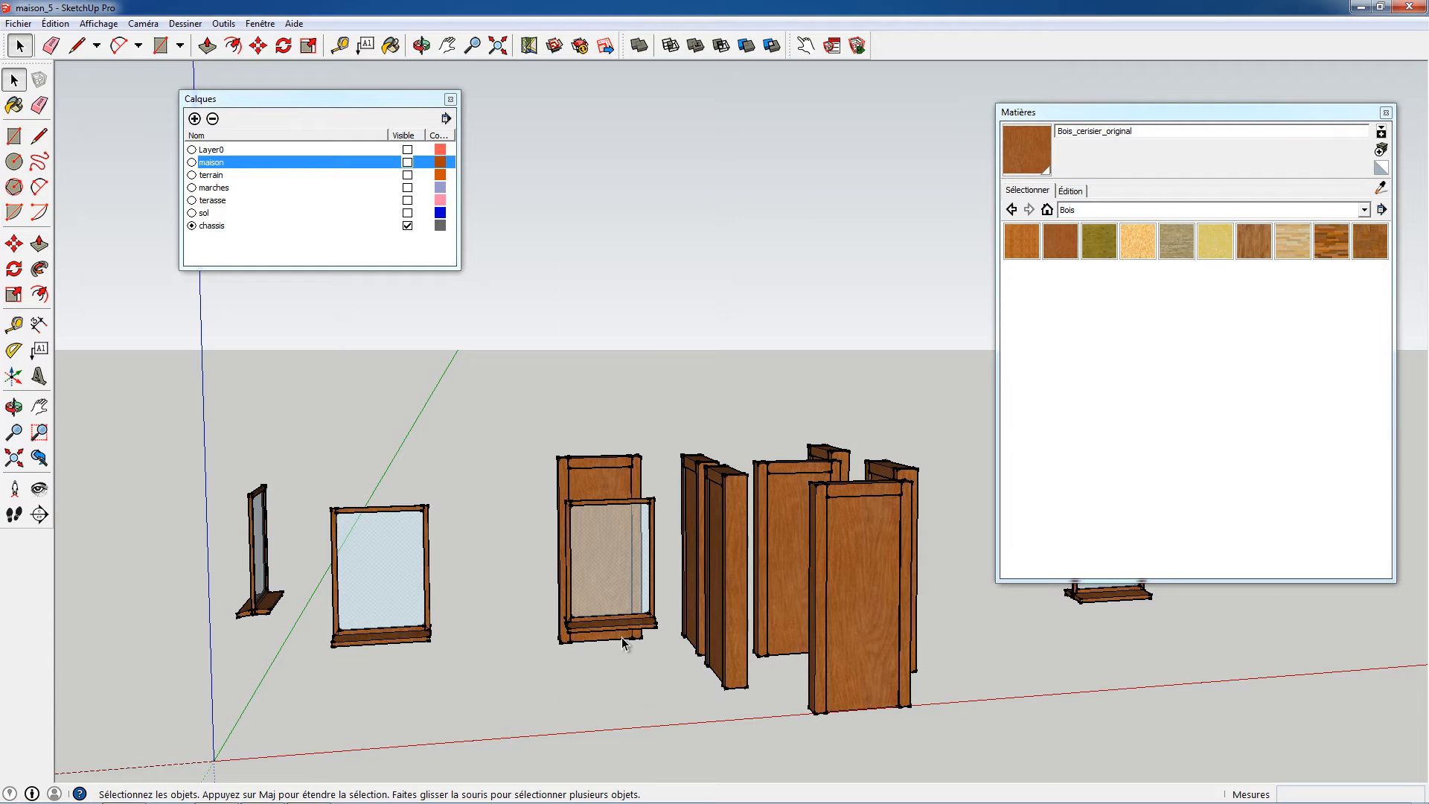
Make the Layer0, maison, terrain, marches, terasse and sol layers visible again, and close the layers window.
middle_click_drag(628, 646, 653, 683)
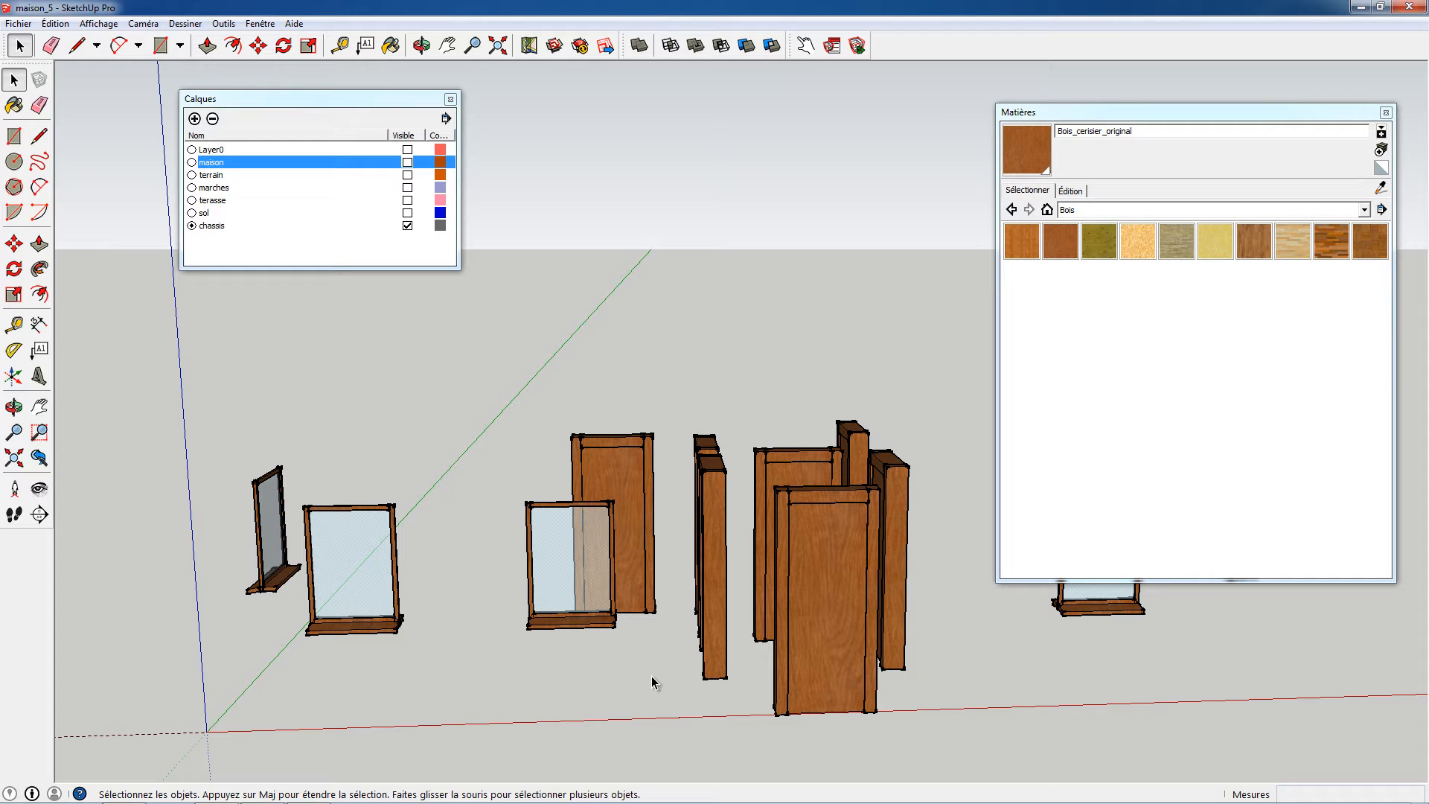
middle_click_drag(618, 425, 595, 408)
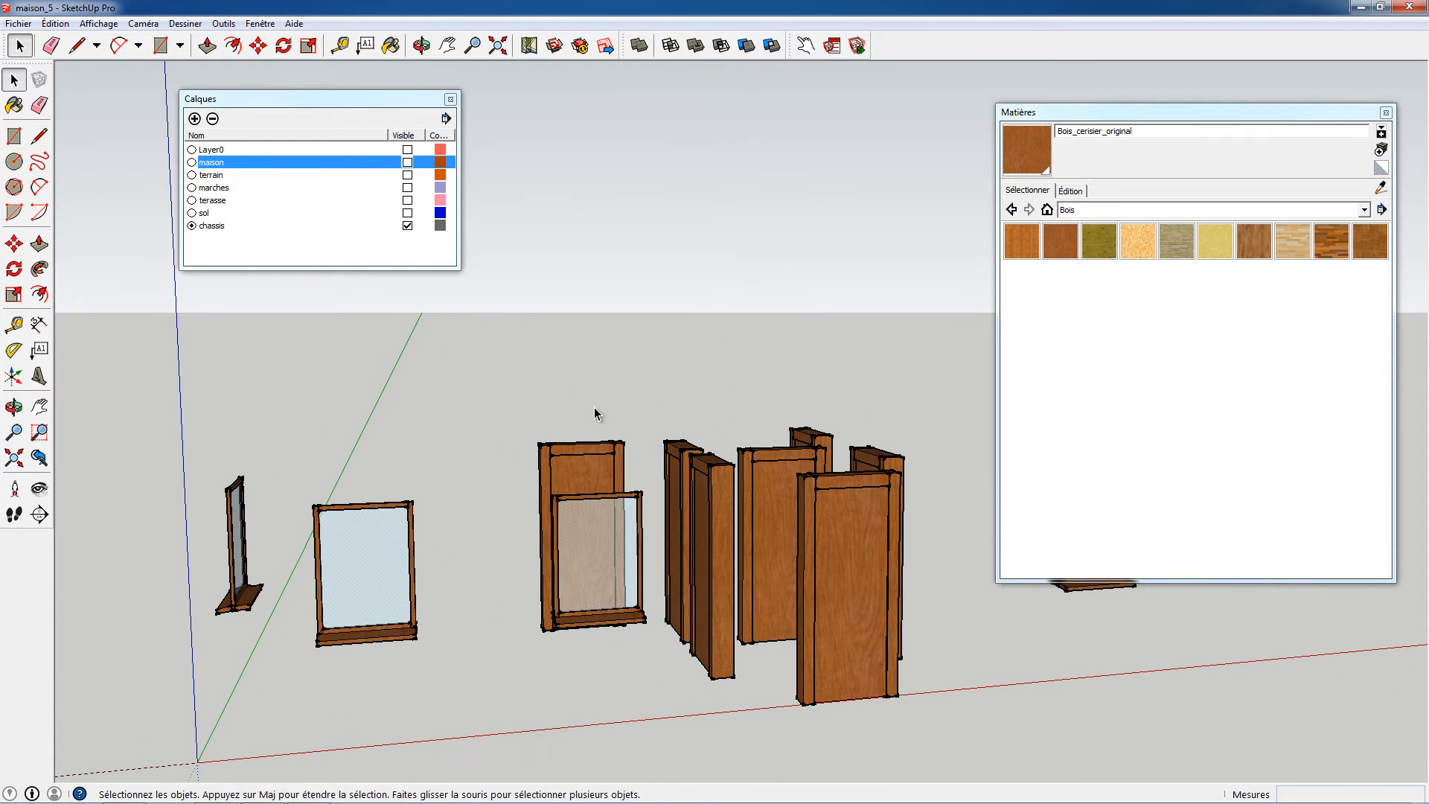
left_click(407, 150)
left_click(407, 163)
left_click(407, 175)
left_click(407, 188)
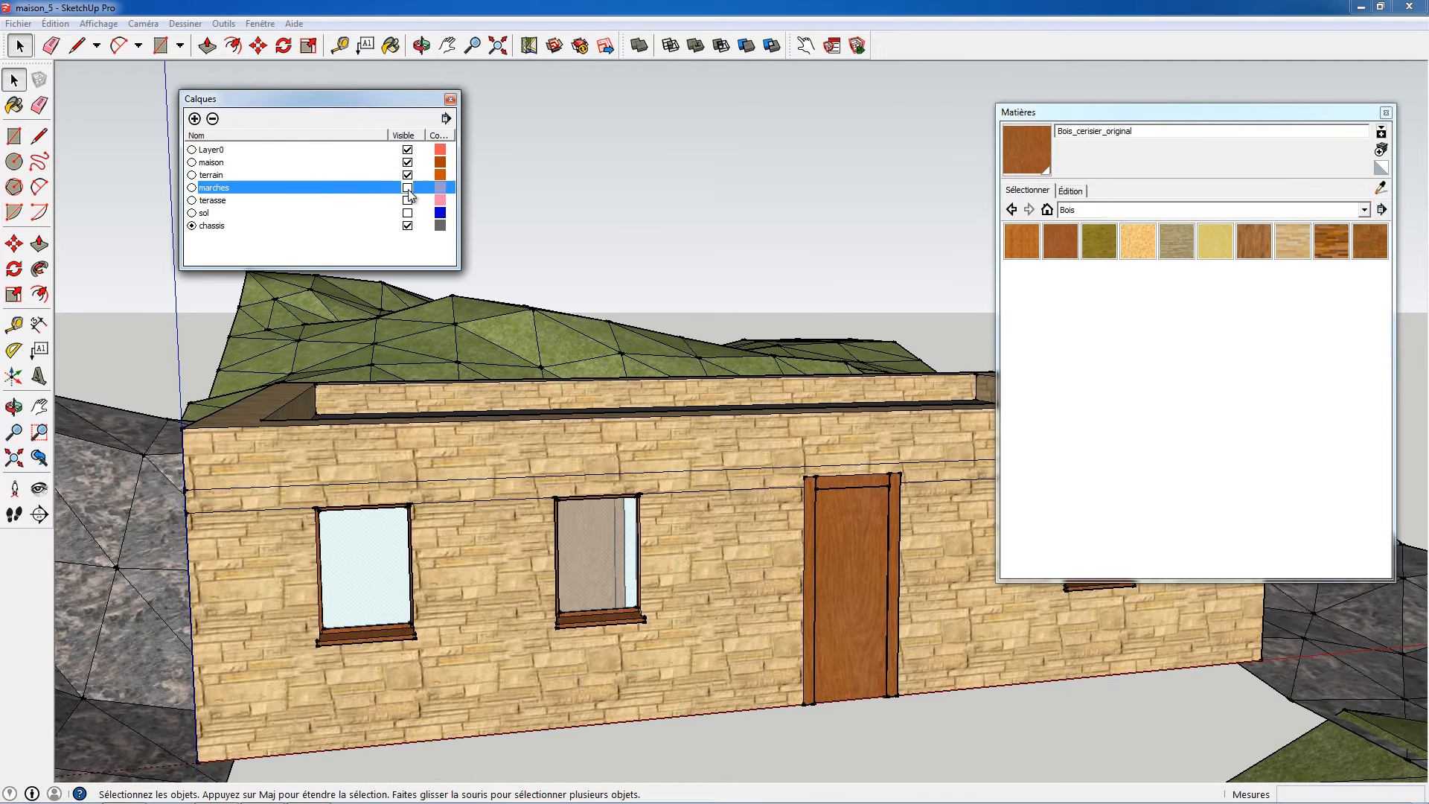
left_click(406, 200)
left_click(407, 213)
left_click(450, 99)
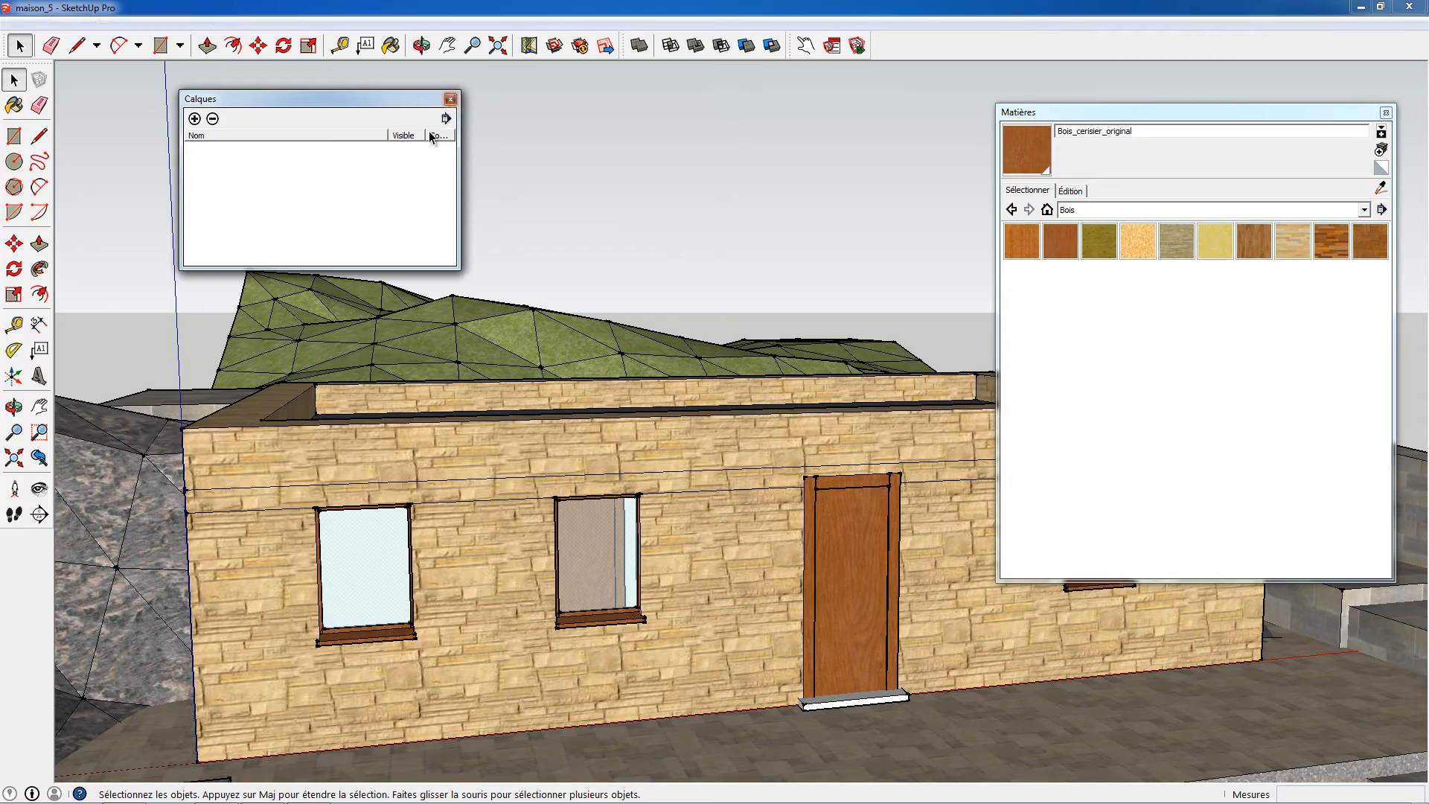
Draw a small circle on the ground near the red axis, beyond the terrain on the stair side of the house.
middle_click_drag(450, 104, 406, 413)
scroll(485, 583, "down", 5)
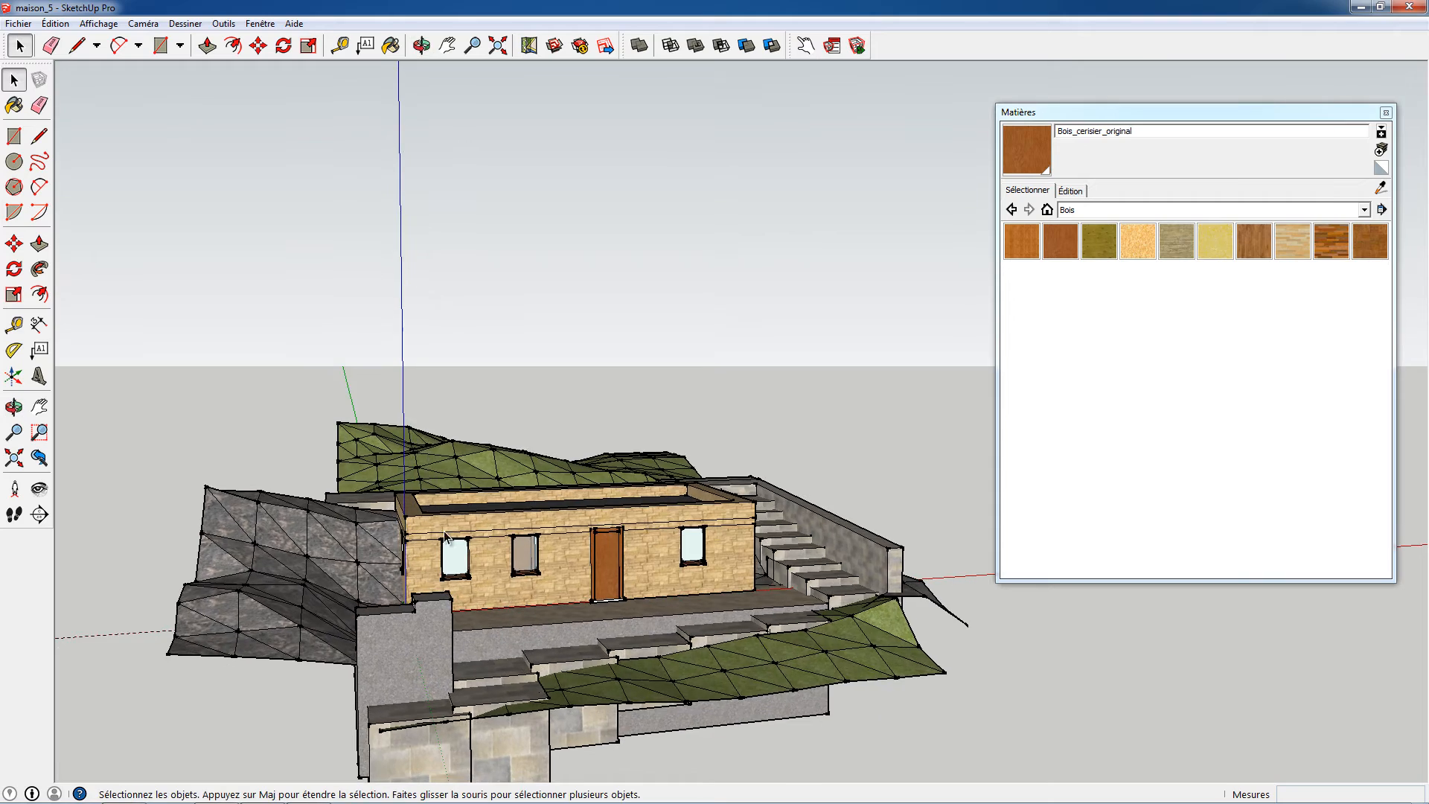
middle_click_drag(444, 530, 533, 619)
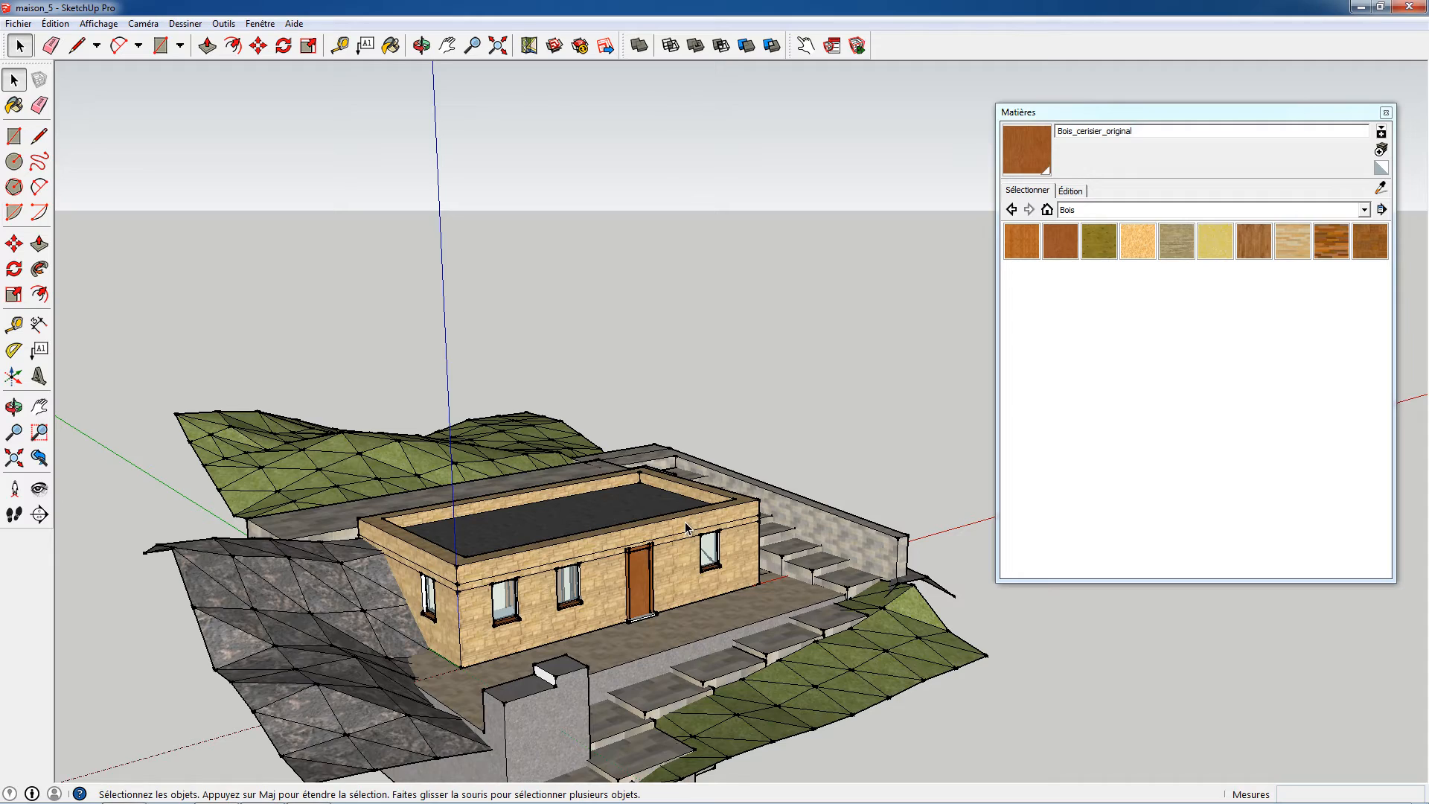
middle_click_drag(536, 542, 546, 587)
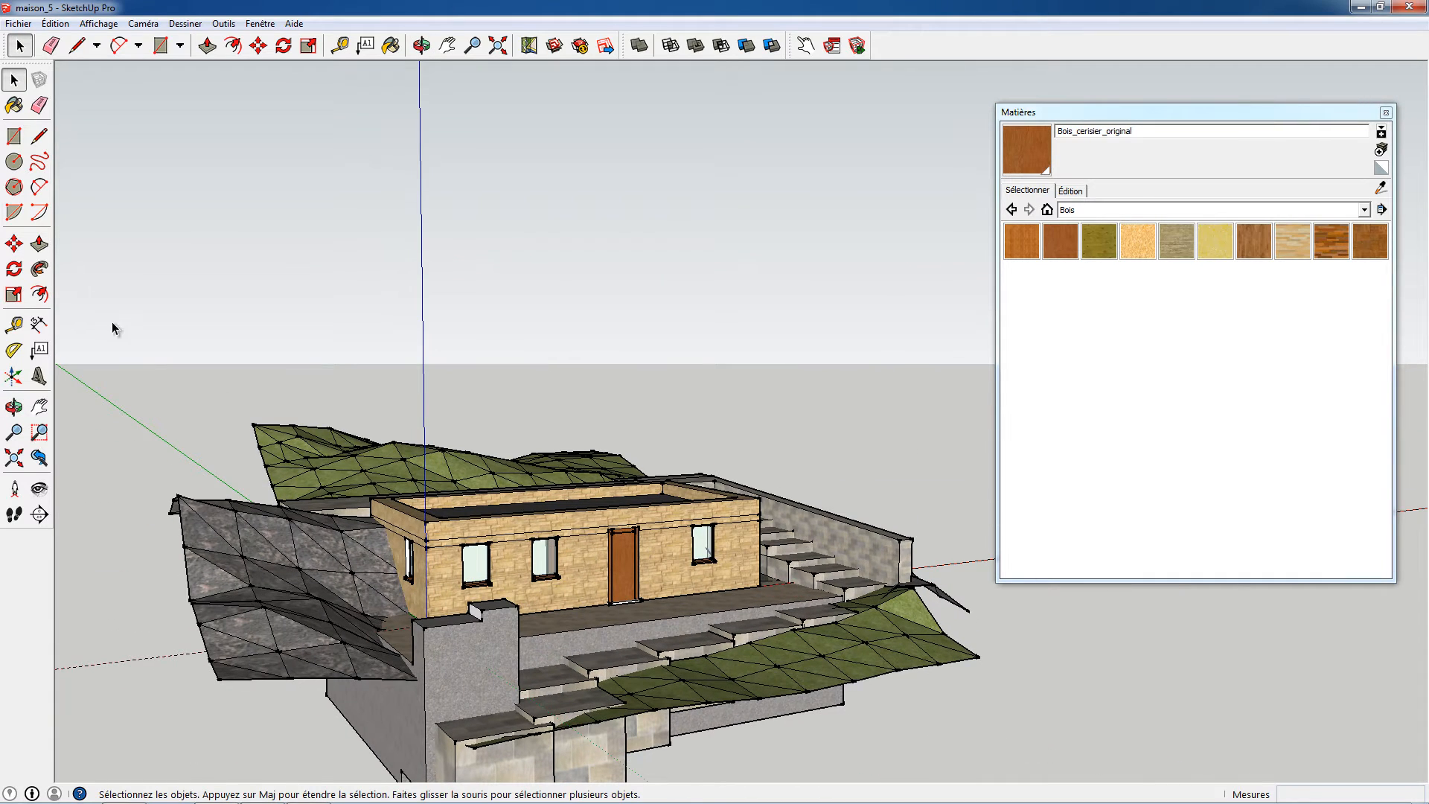
left_click(13, 137)
middle_click_drag(371, 503, 380, 512)
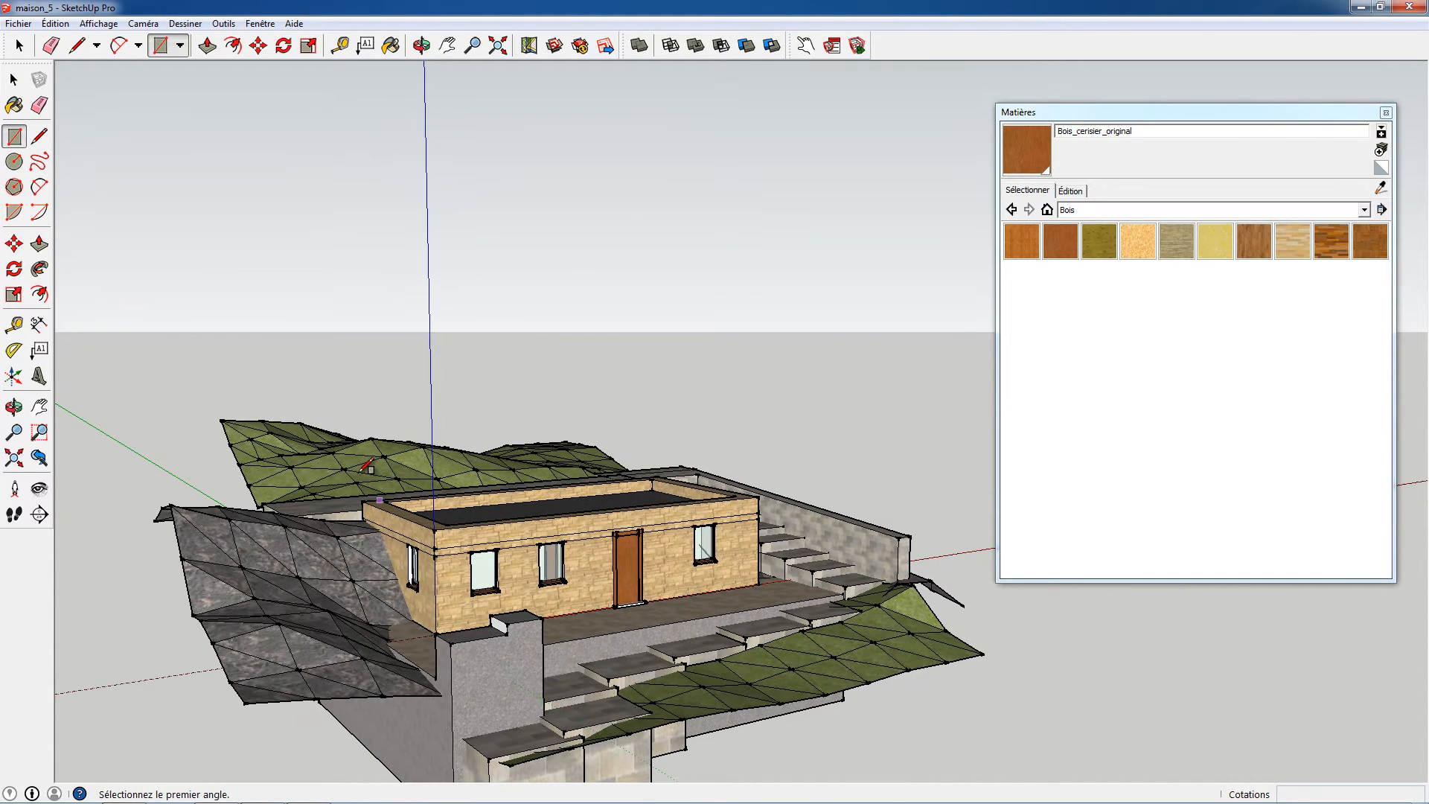
left_click(15, 166)
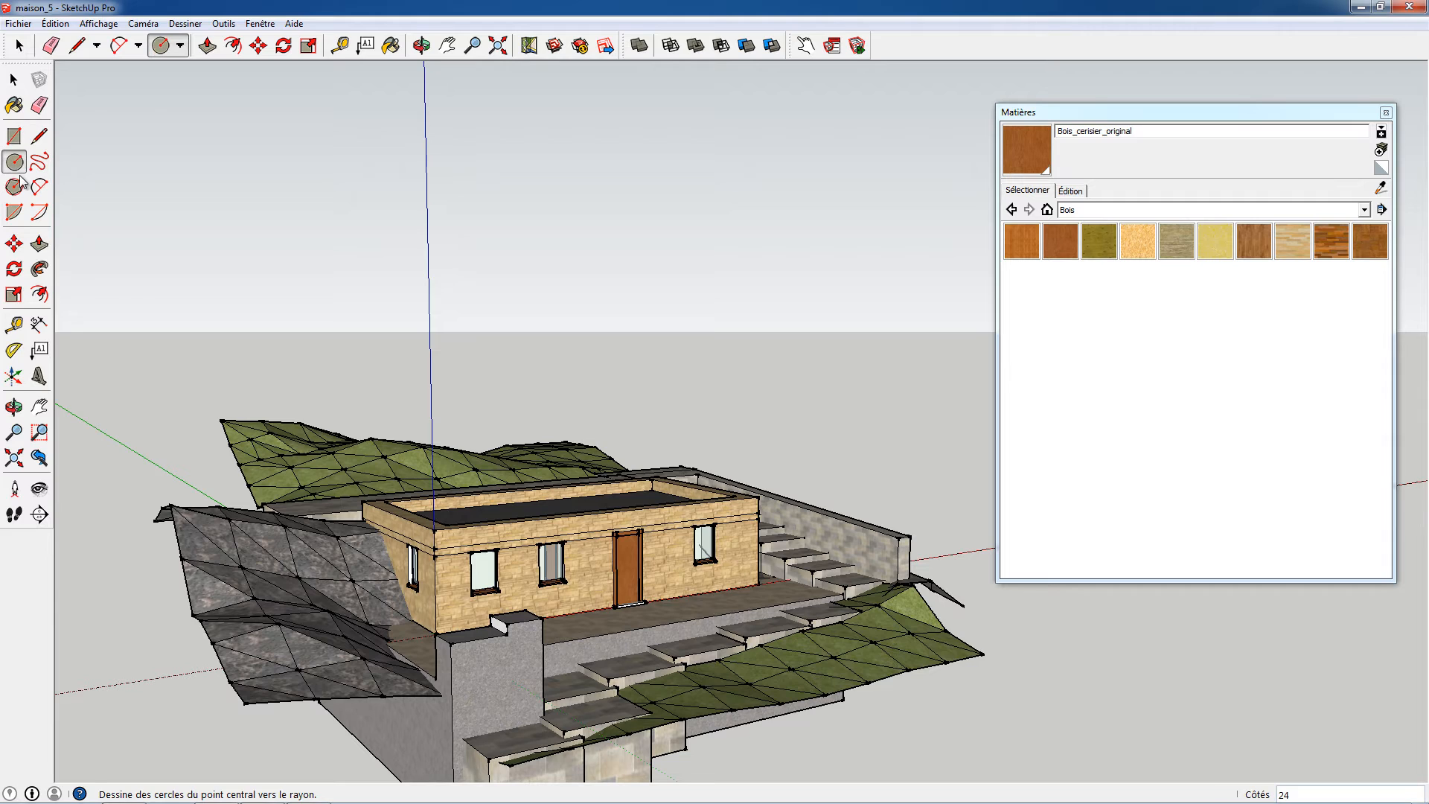
middle_click_drag(513, 506, 537, 514)
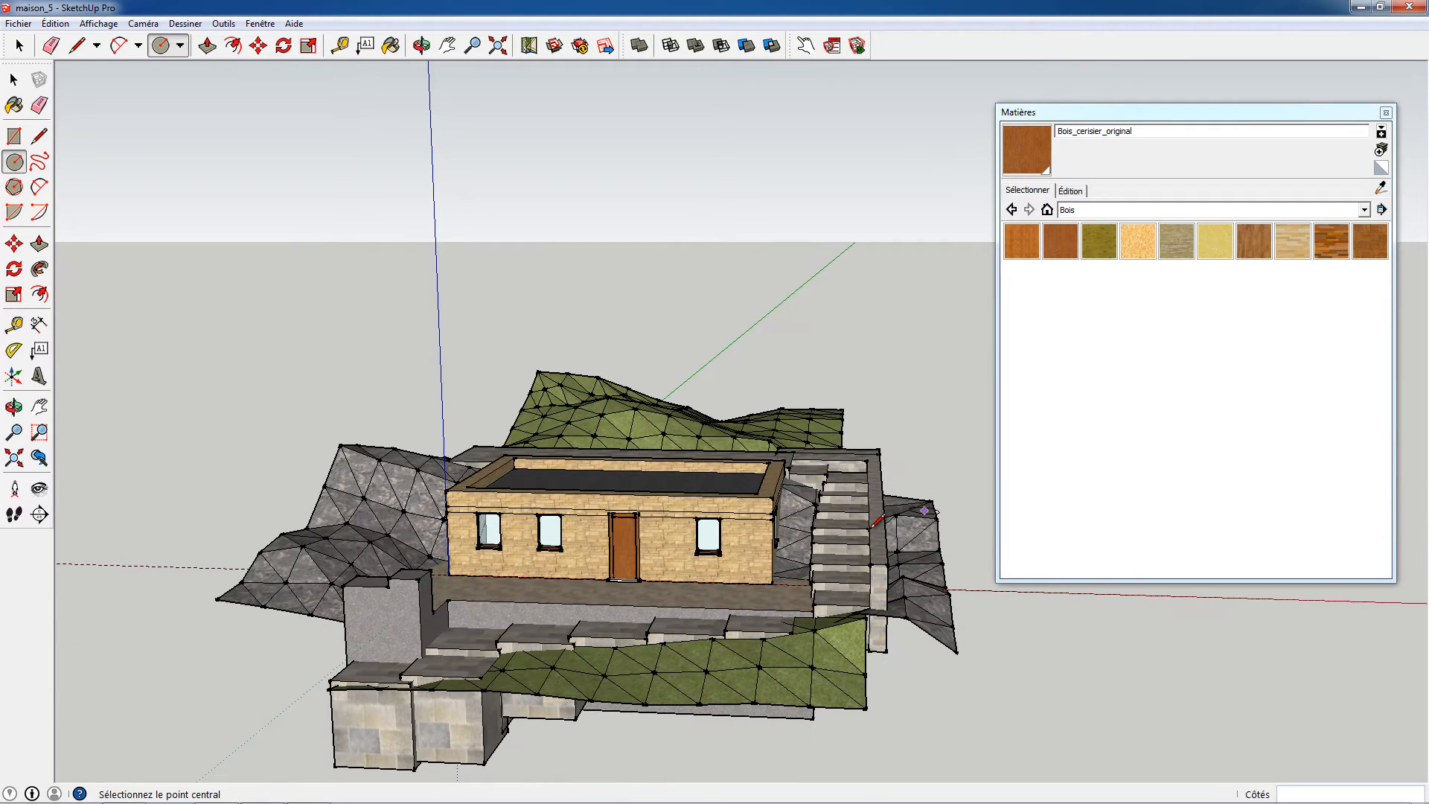
middle_click_drag(889, 538, 525, 497)
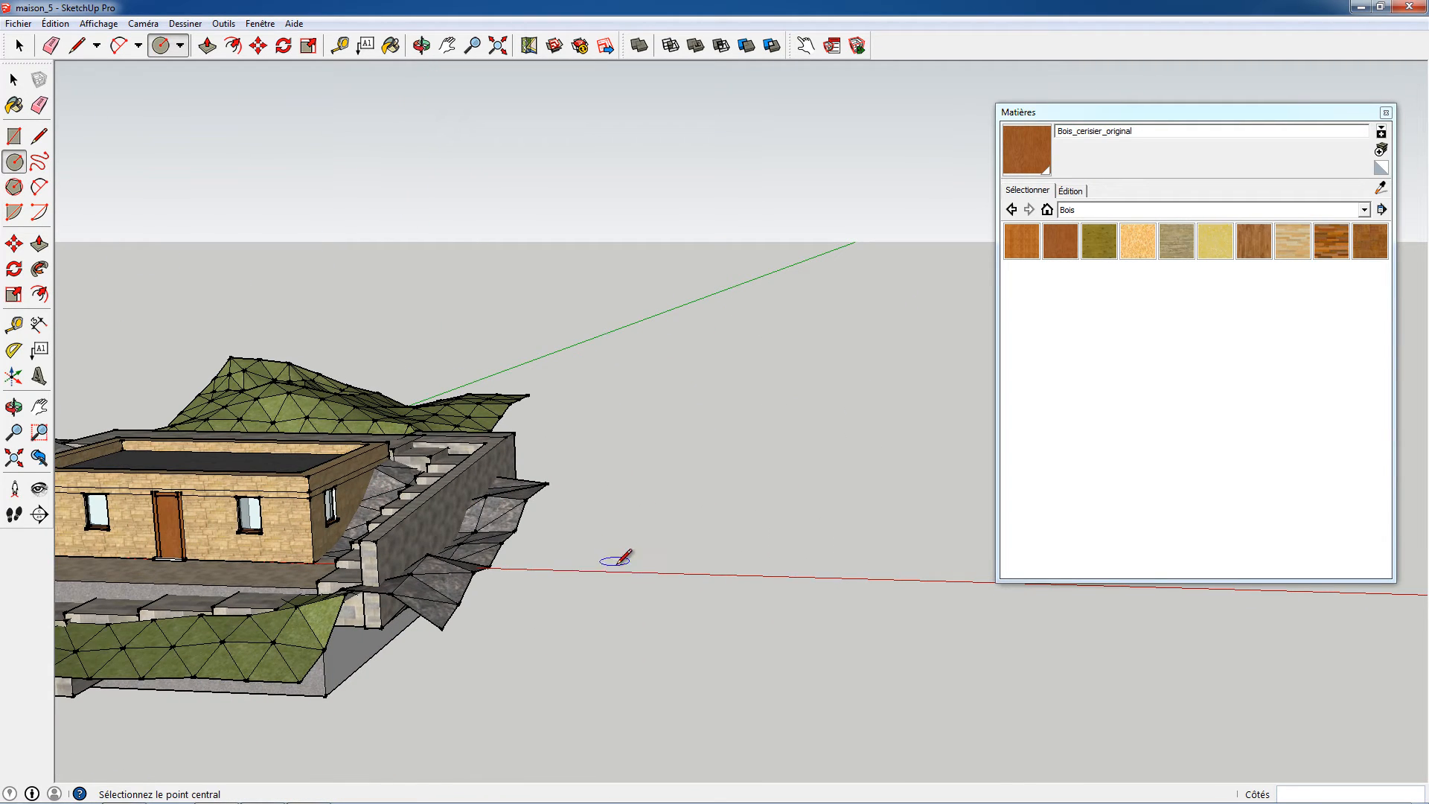
Extrude the small ground circle upward into a tall, slender cylinder.
key("p")
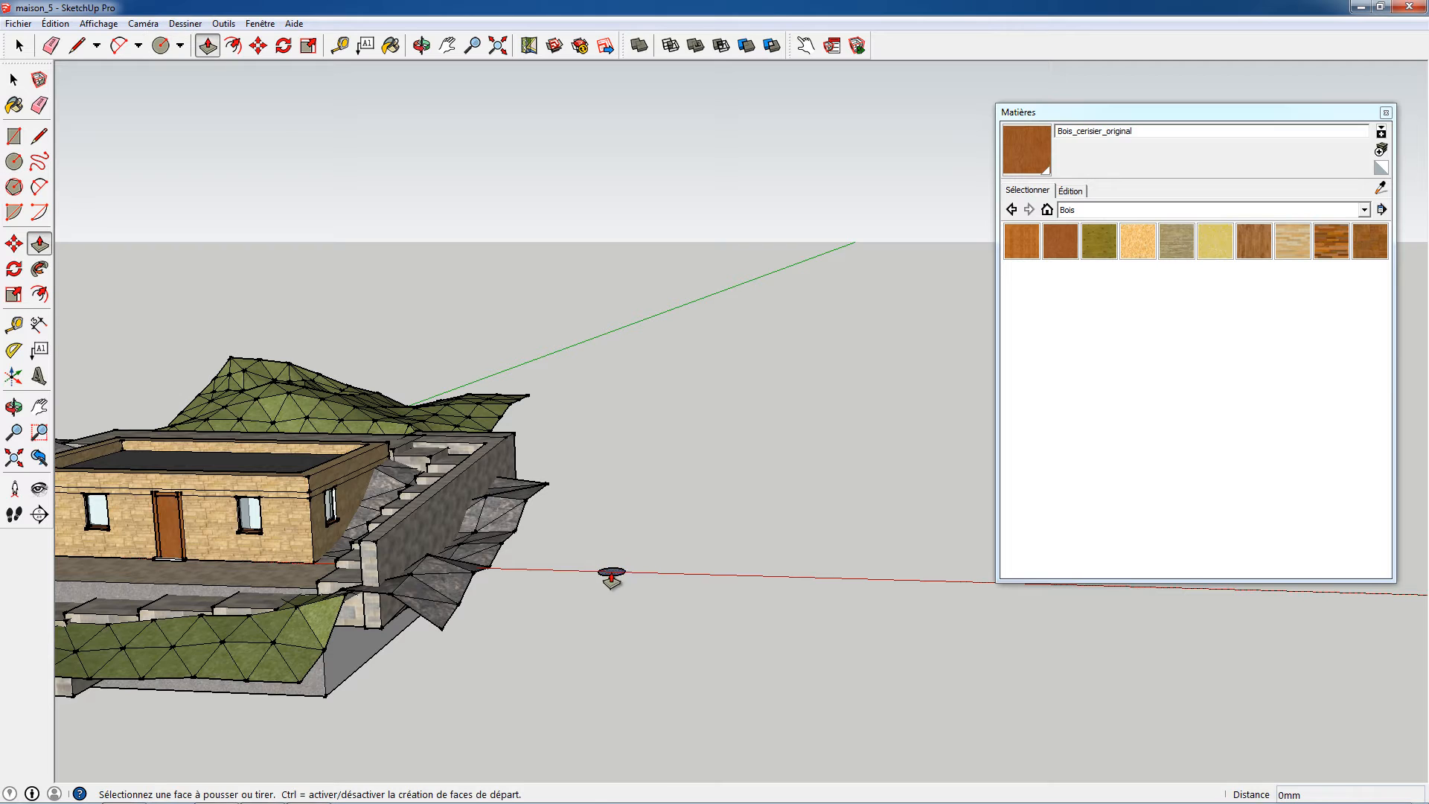
left_click_drag(611, 577, 618, 402)
key("space")
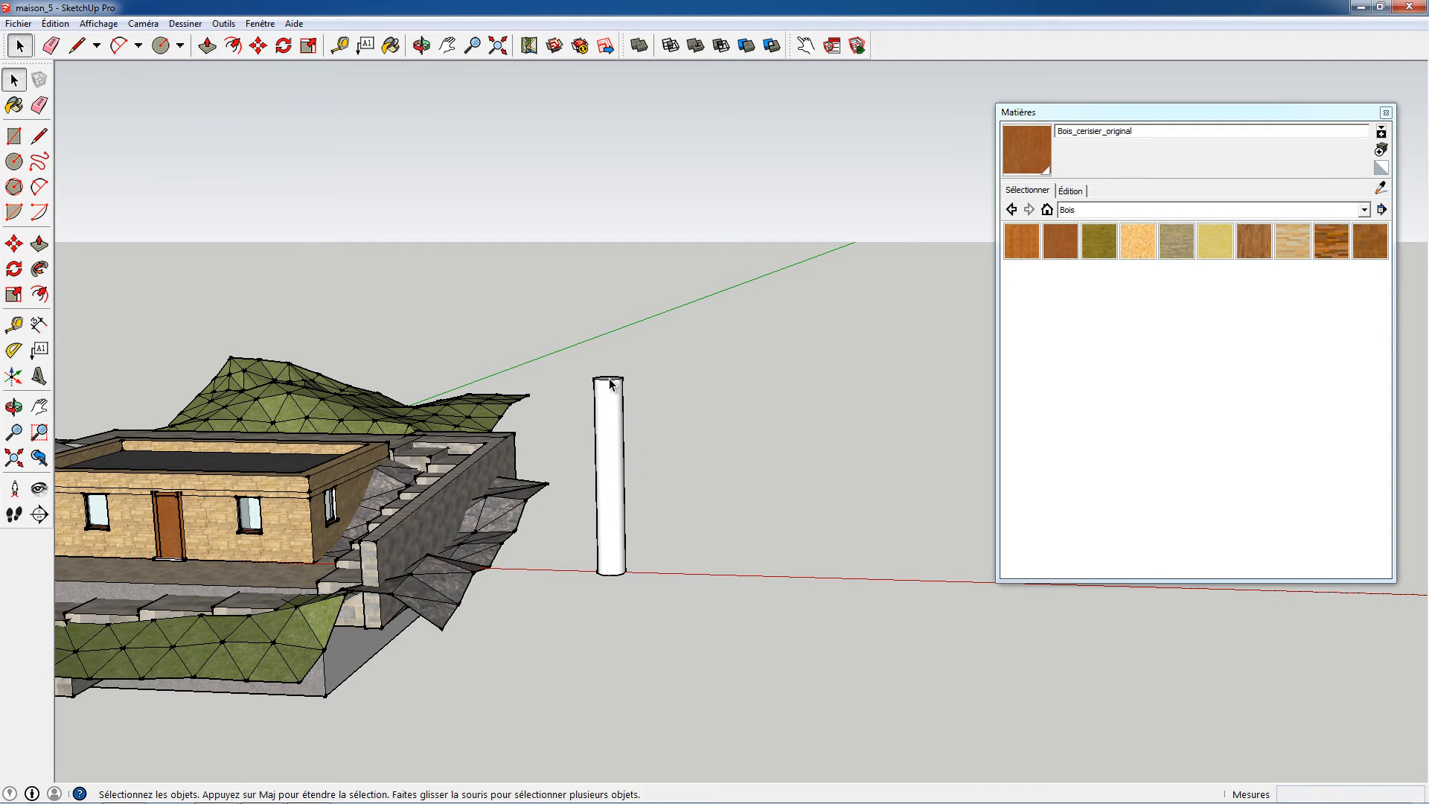
Scale the cylinder's top circle down towards its centre so the shape tapers into a narrow tip.
middle_click_drag(611, 381, 655, 429)
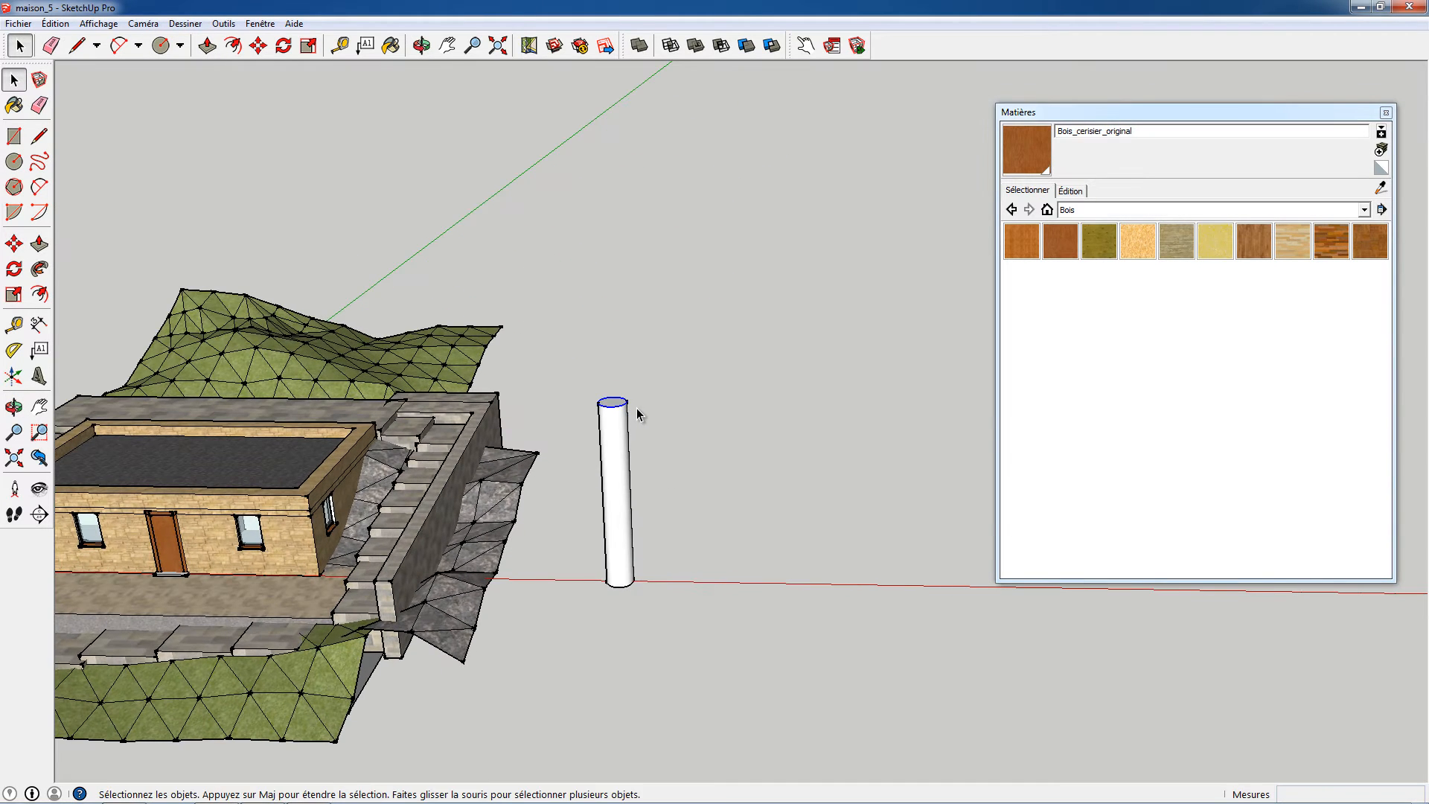
key("s")
left_click_drag(622, 406, 618, 403)
middle_click_drag(618, 402, 651, 397)
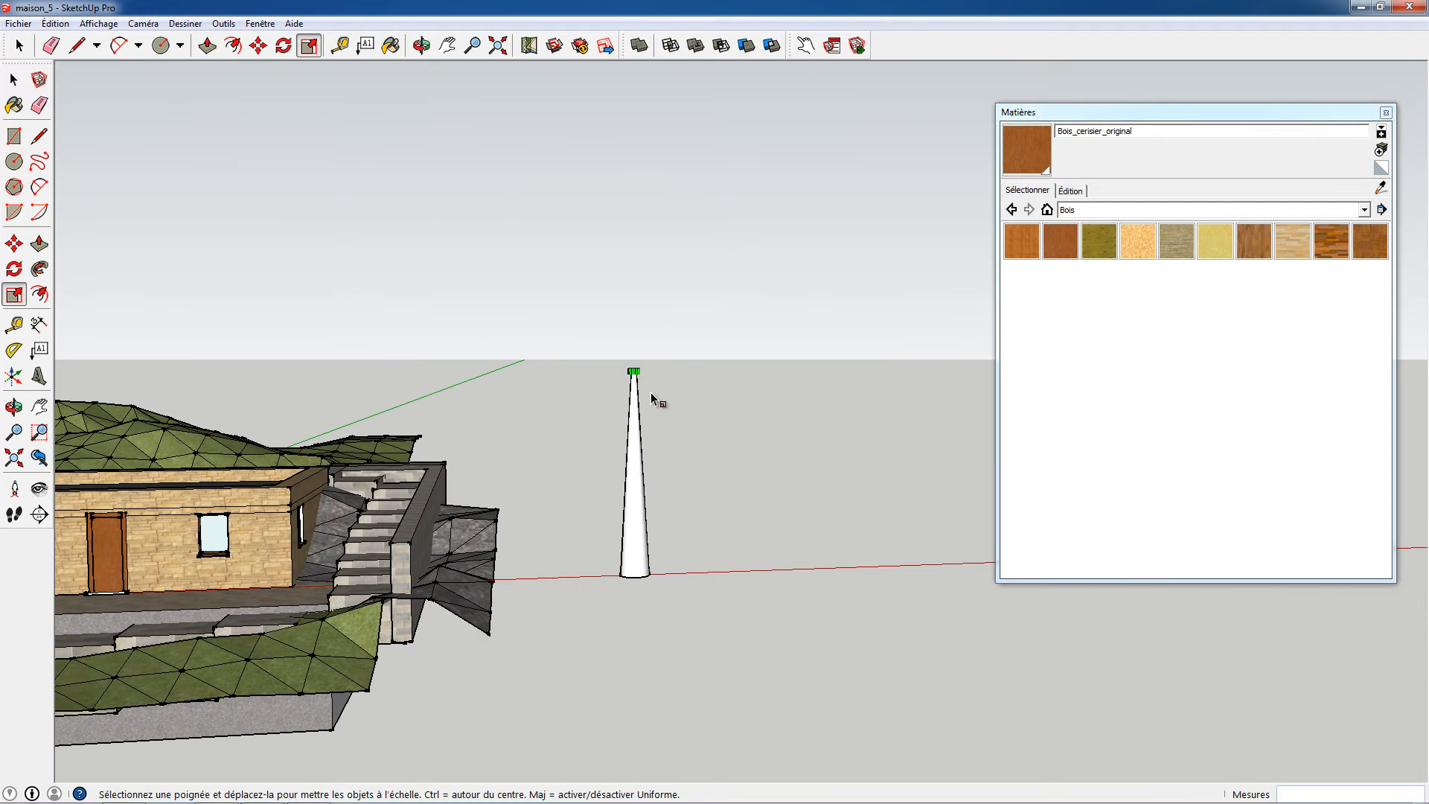
key("space")
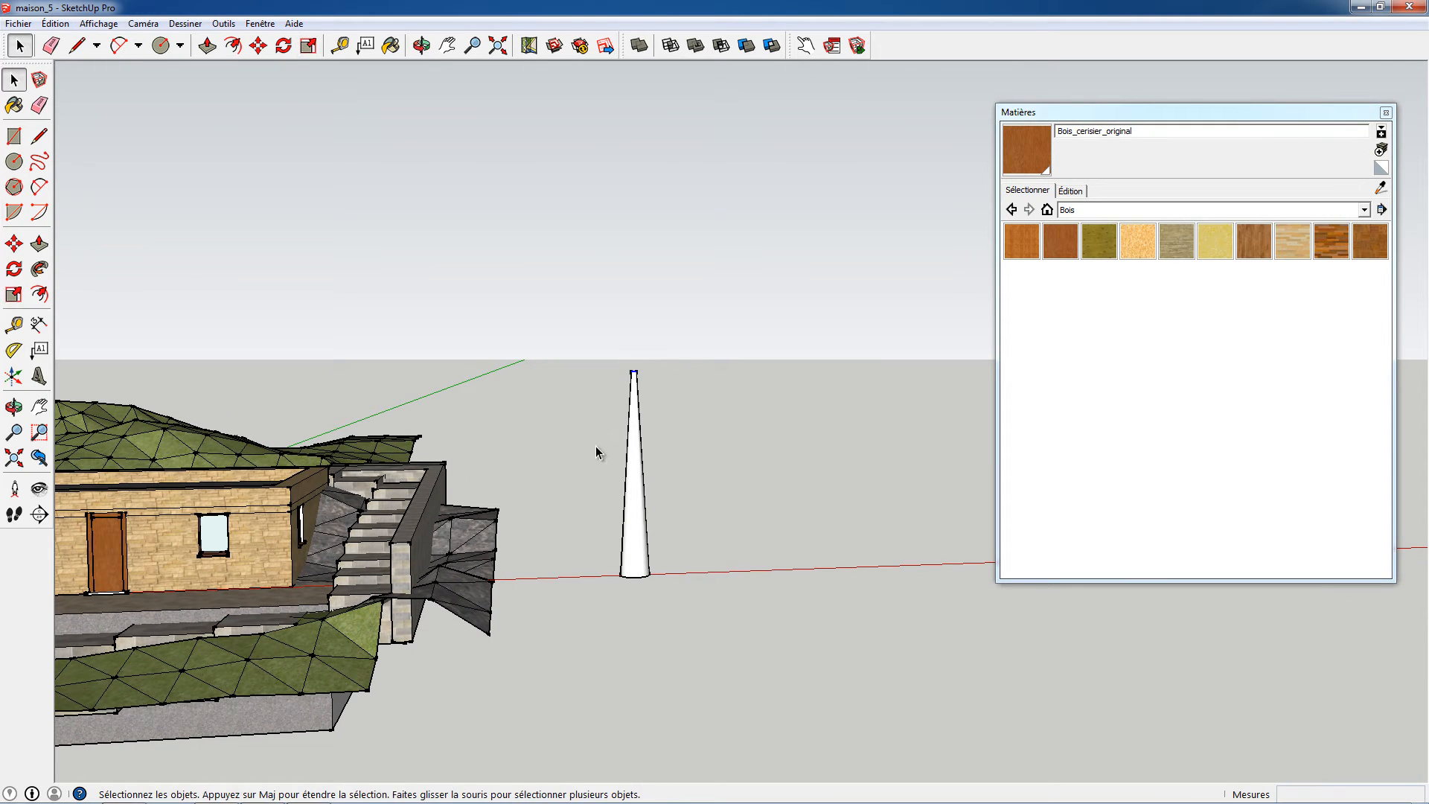
Copy the tapered cylinder's side surface about 2.5 m straight up along its own axis.
left_click(635, 549)
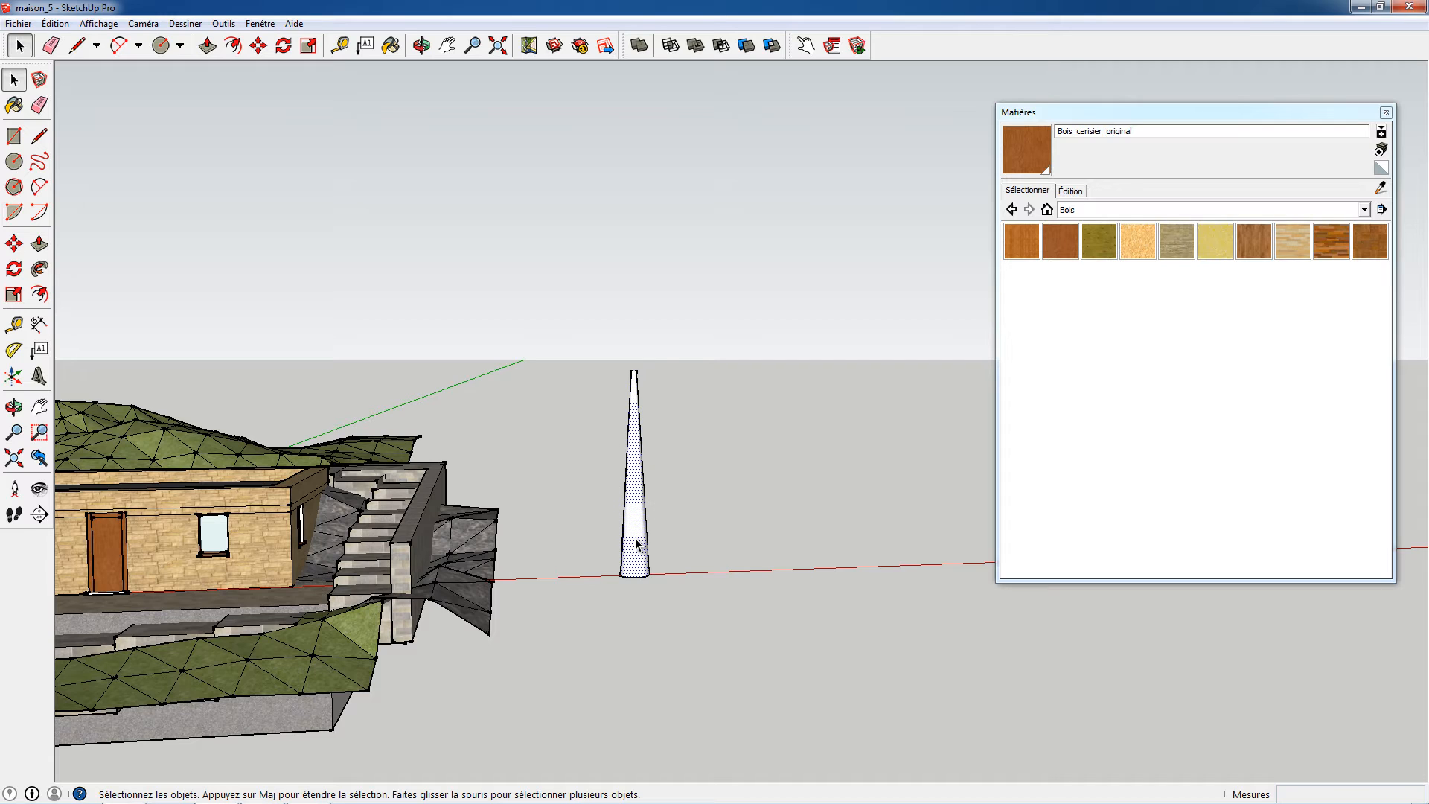
key("m")
left_click(638, 528)
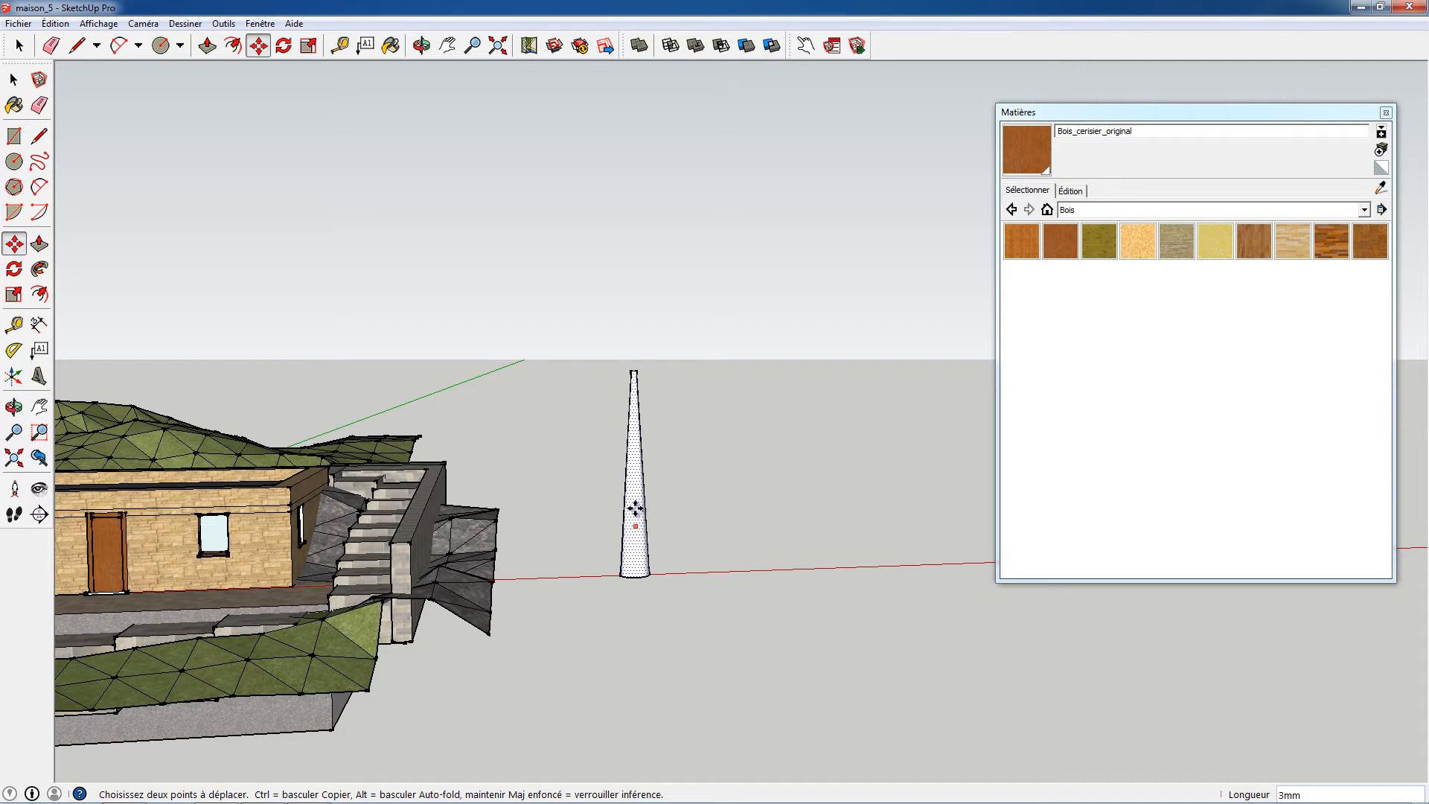
key("ctrl")
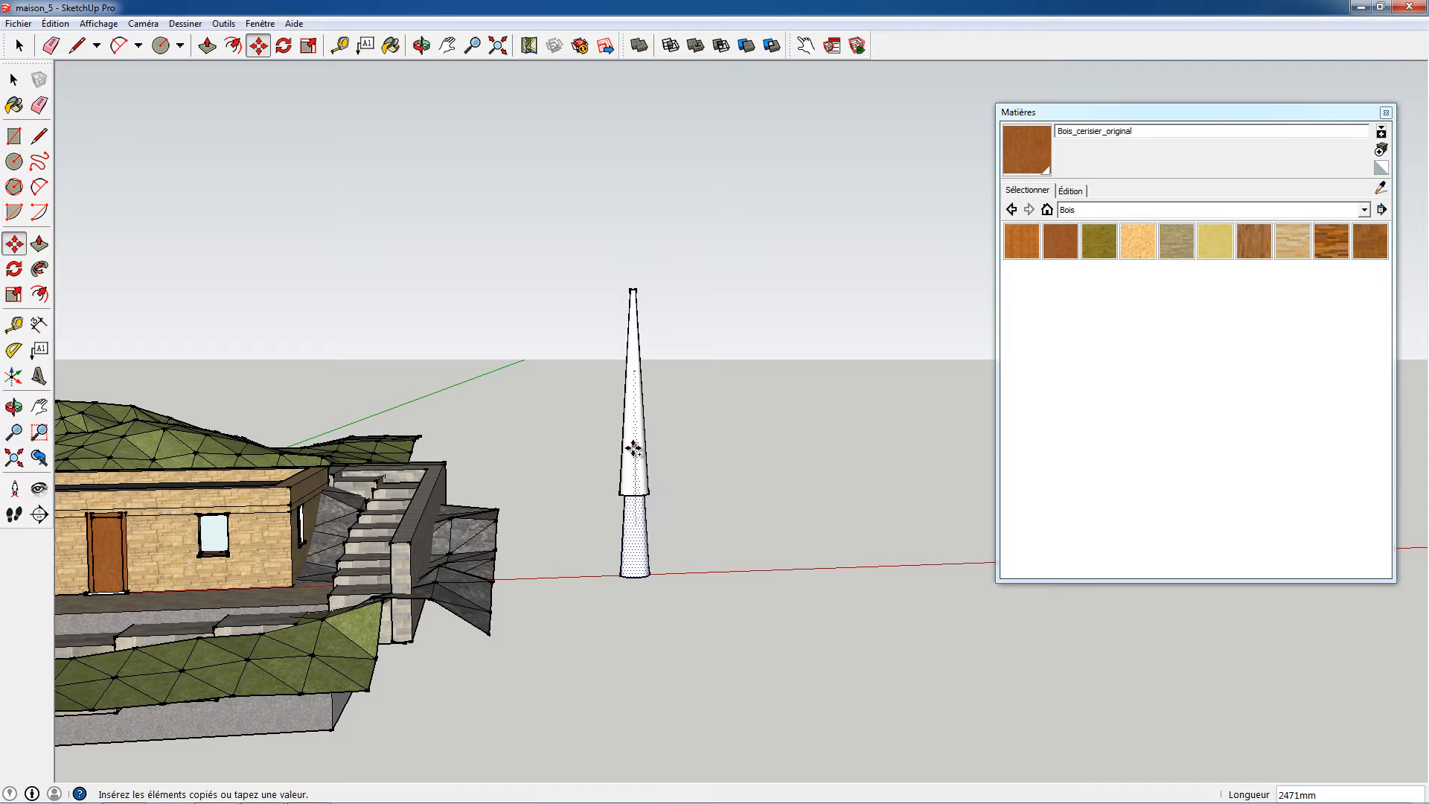
left_click(632, 453)
key("s")
middle_click_drag(634, 450, 634, 516)
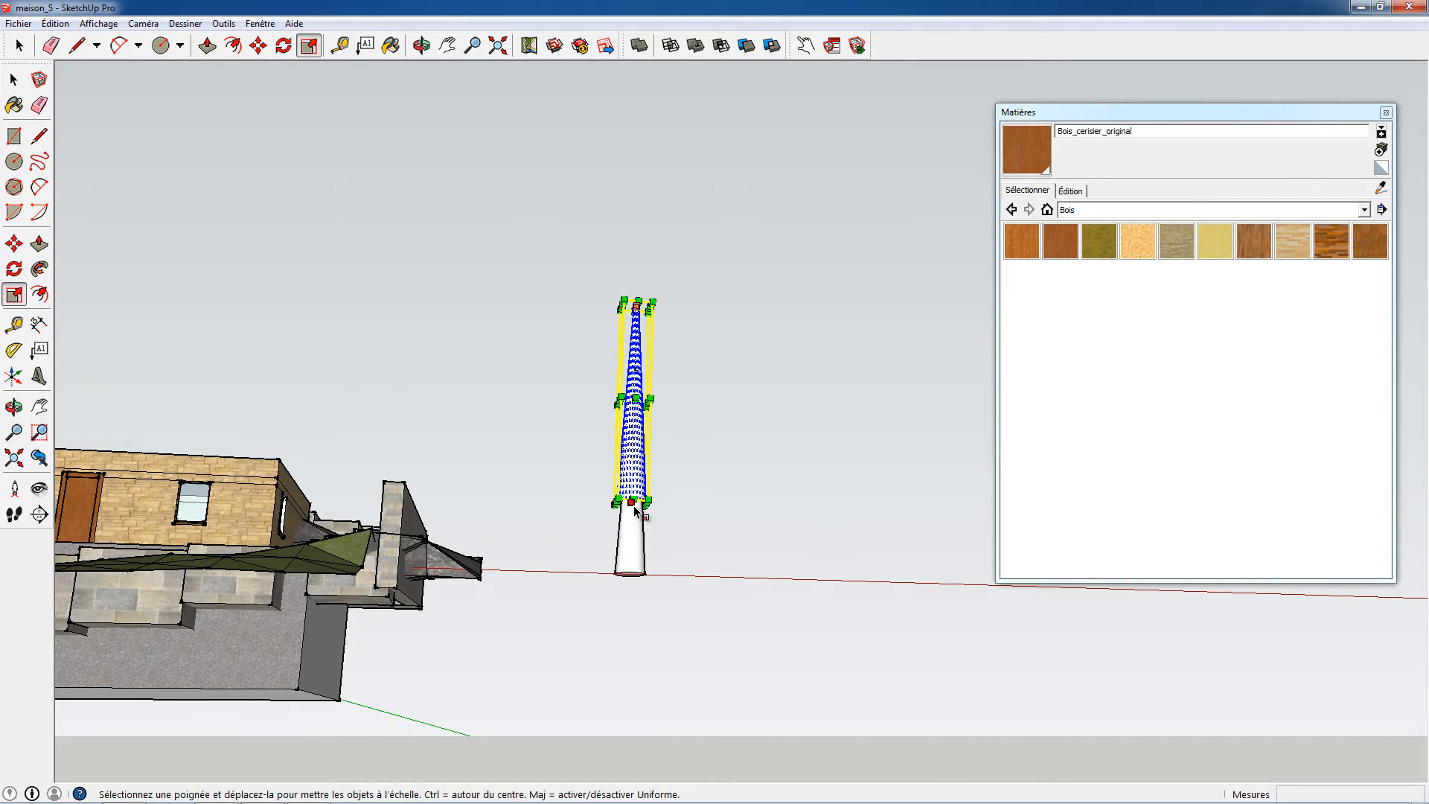
key("space")
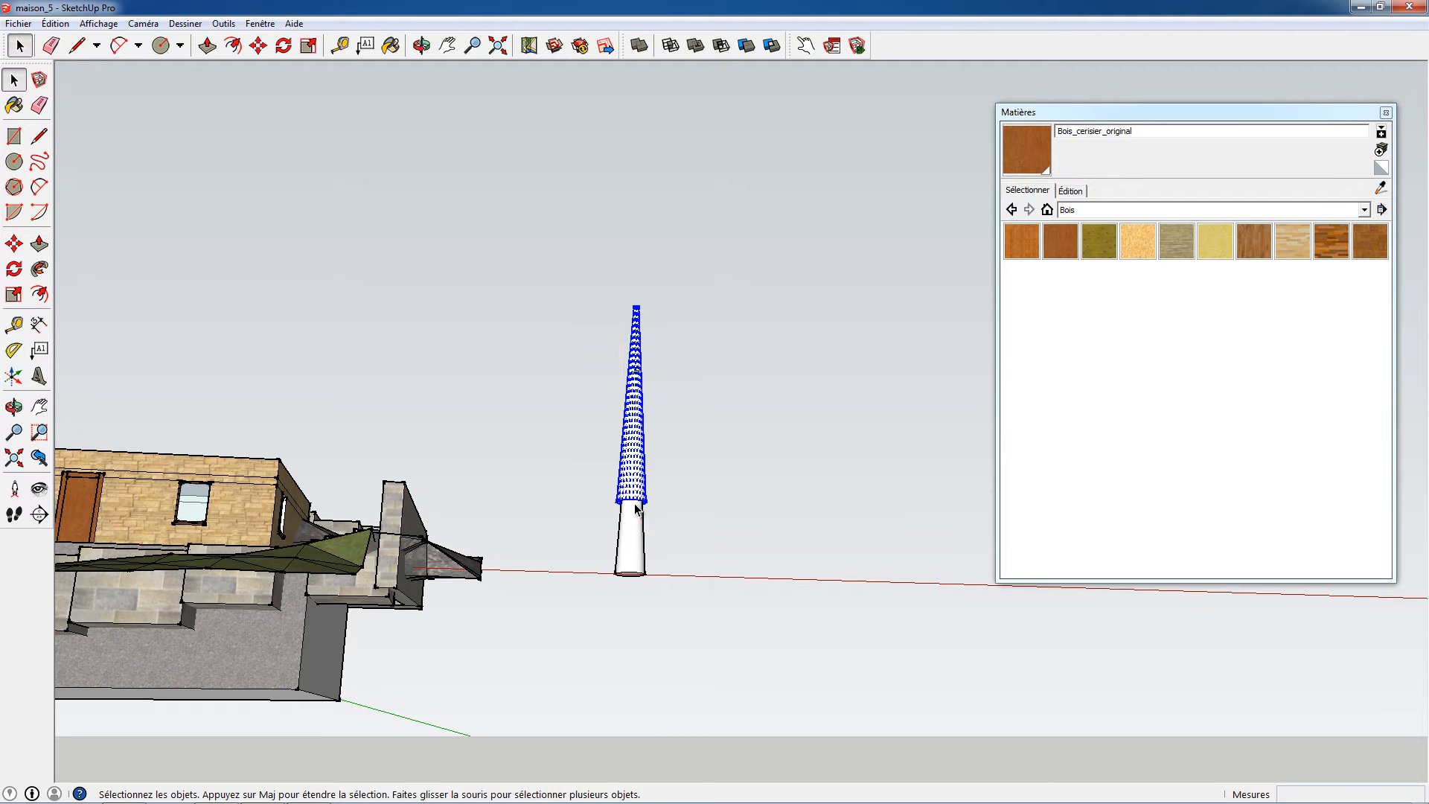
Try scaling the copy's base circle by 2.76, and undo both the scaling and the upward copy.
middle_click_drag(634, 503, 637, 455)
left_click(638, 503)
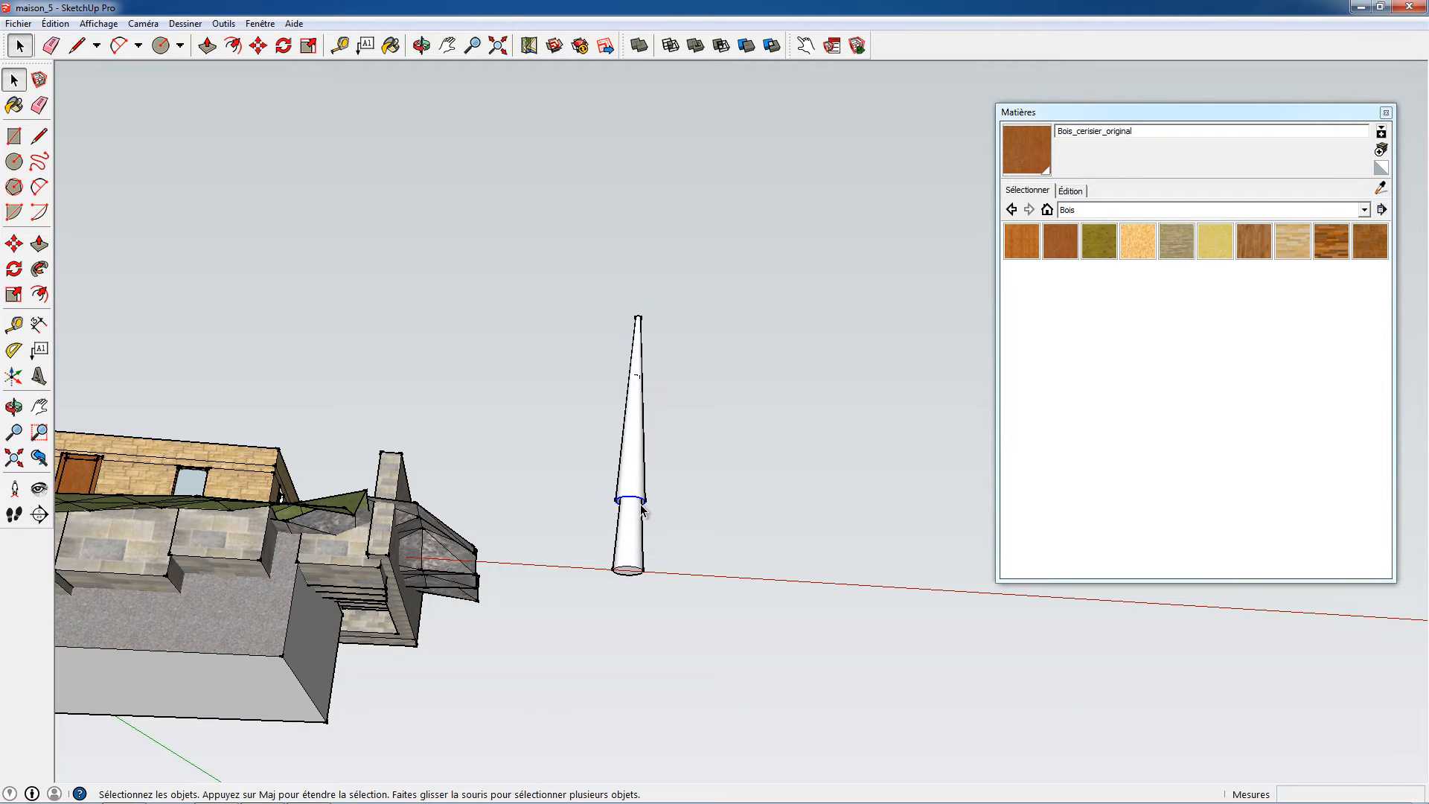
key("s")
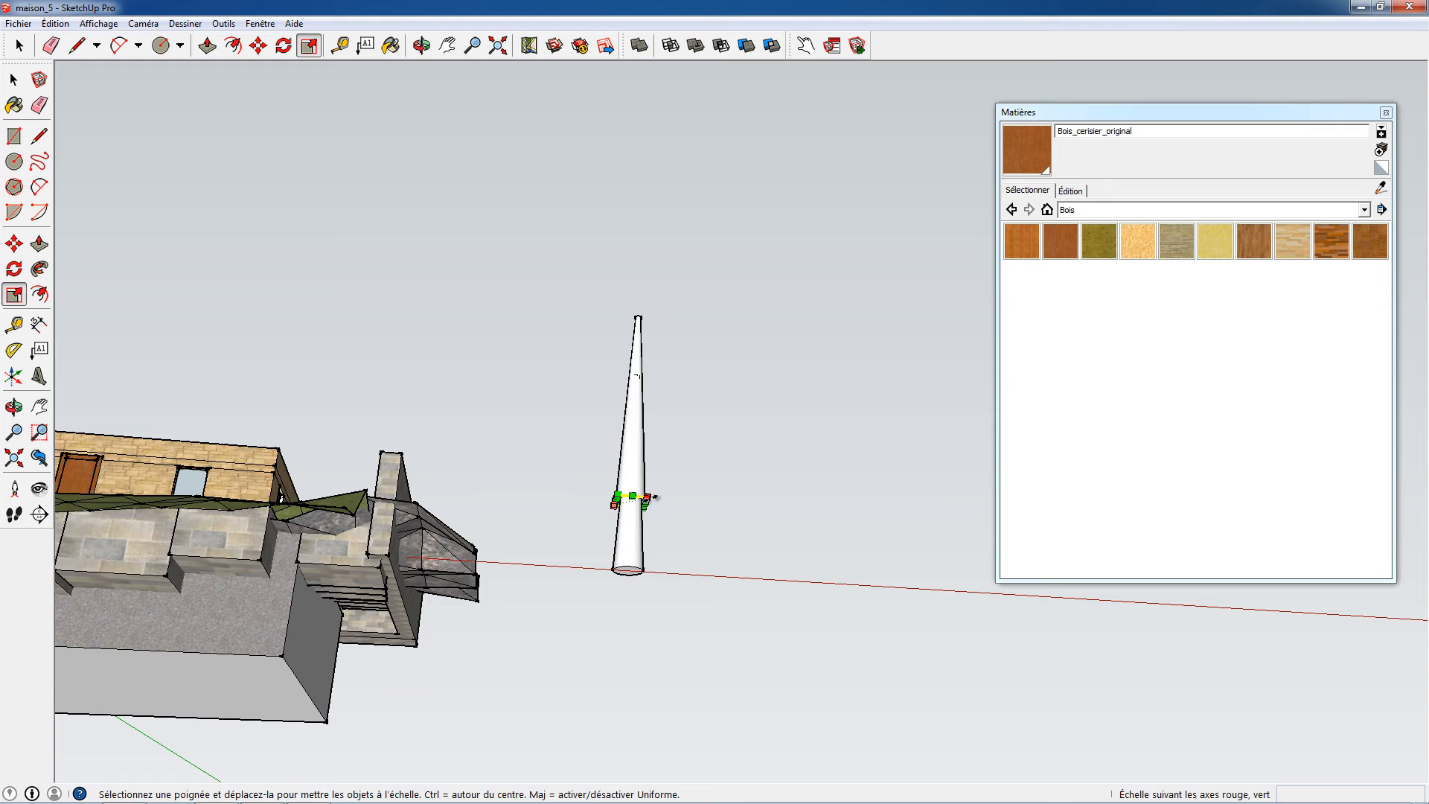
left_click_drag(649, 497, 708, 483)
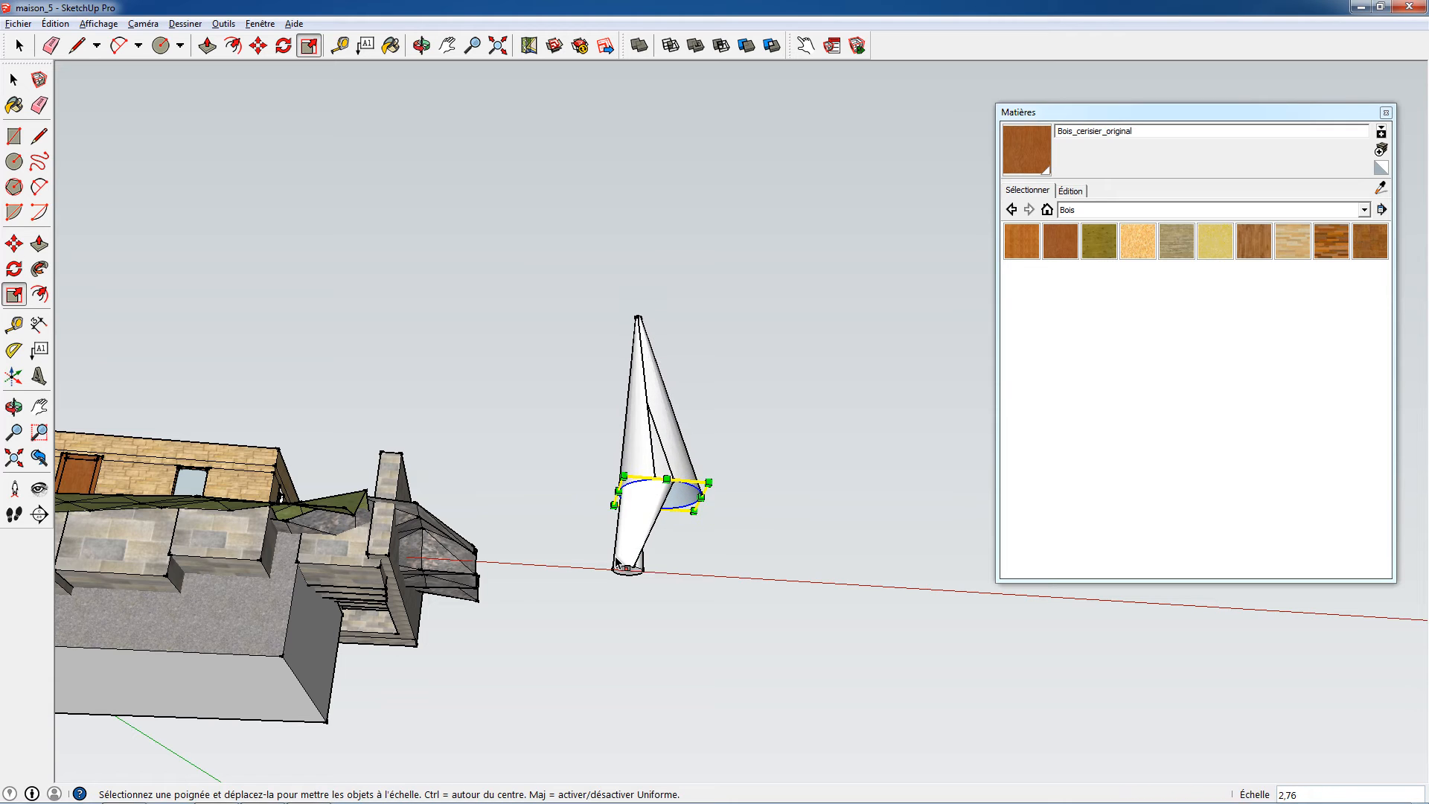
key("ctrl+z")
key("Escape")
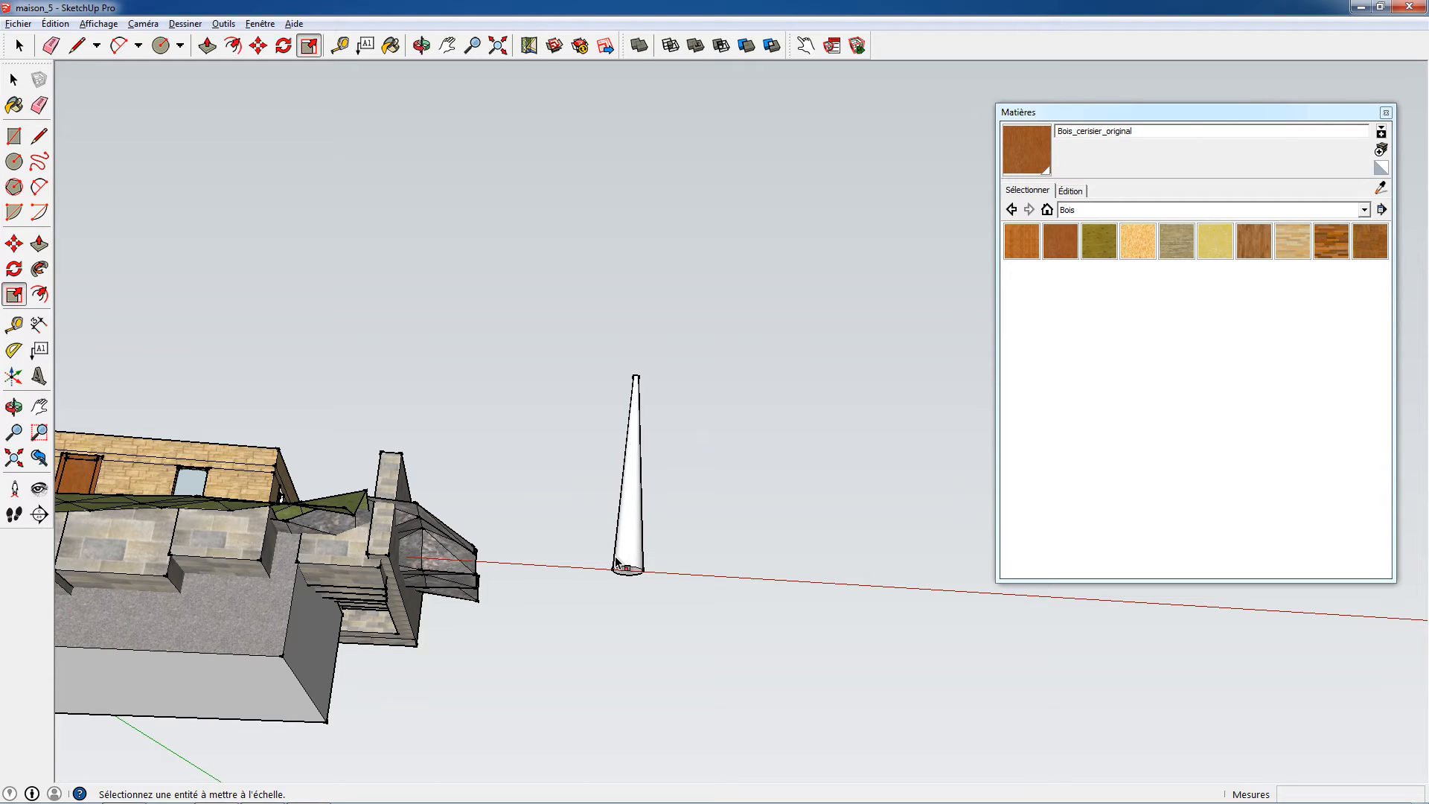
Select all geometry of the tapered cylinder and turn it into a group.
left_click(629, 528)
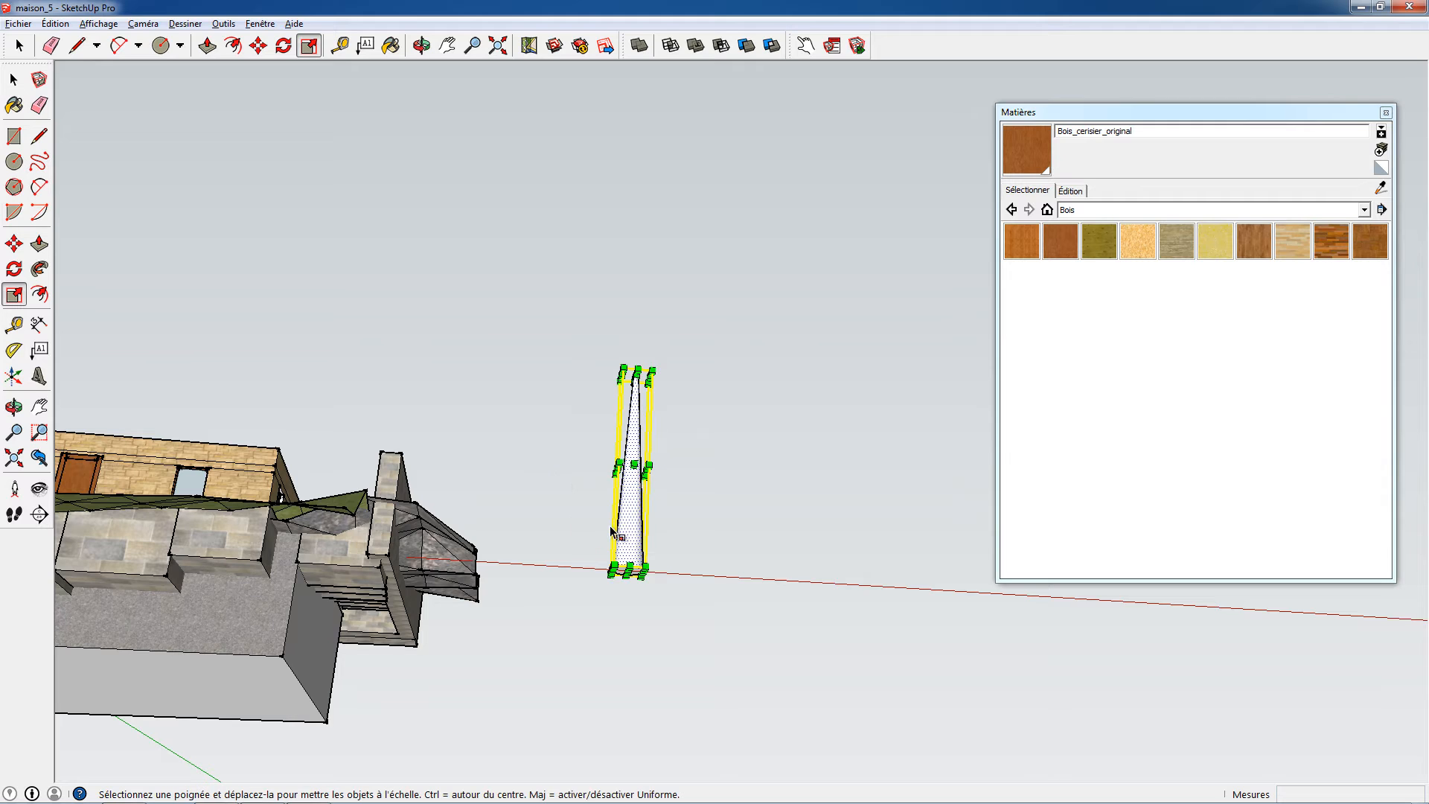
right_click(629, 511)
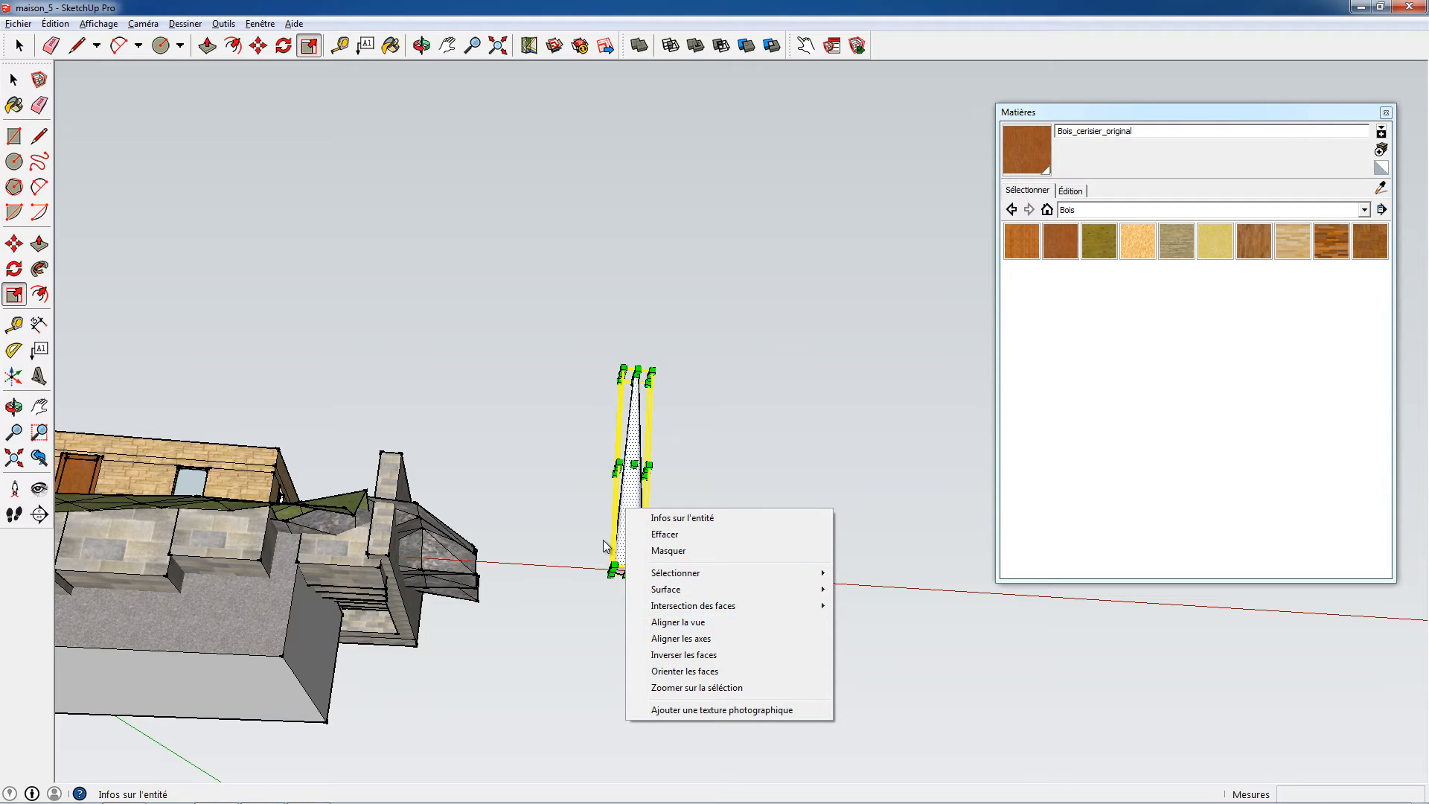
left_click(604, 562)
key("space")
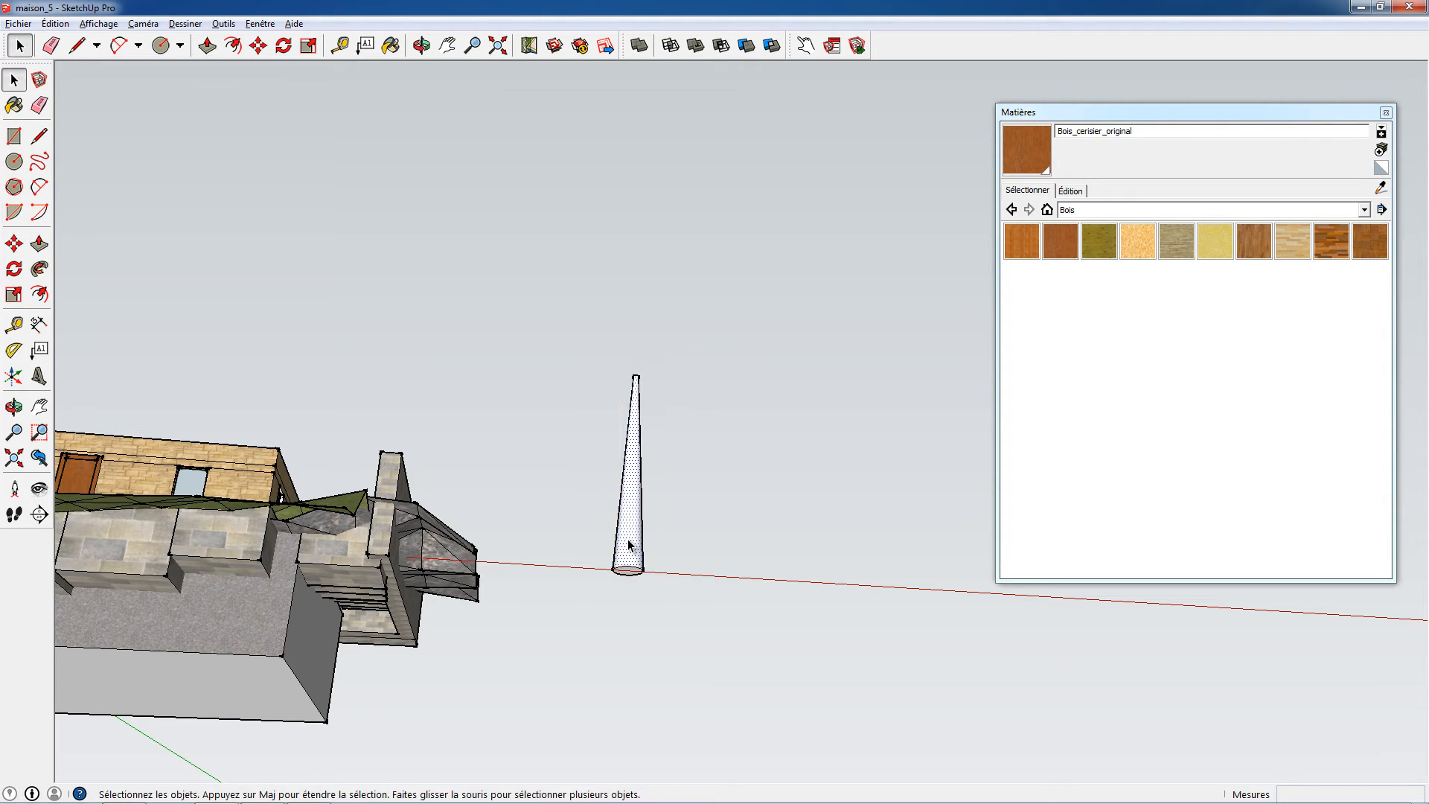
triple_click(629, 549)
right_click(629, 555)
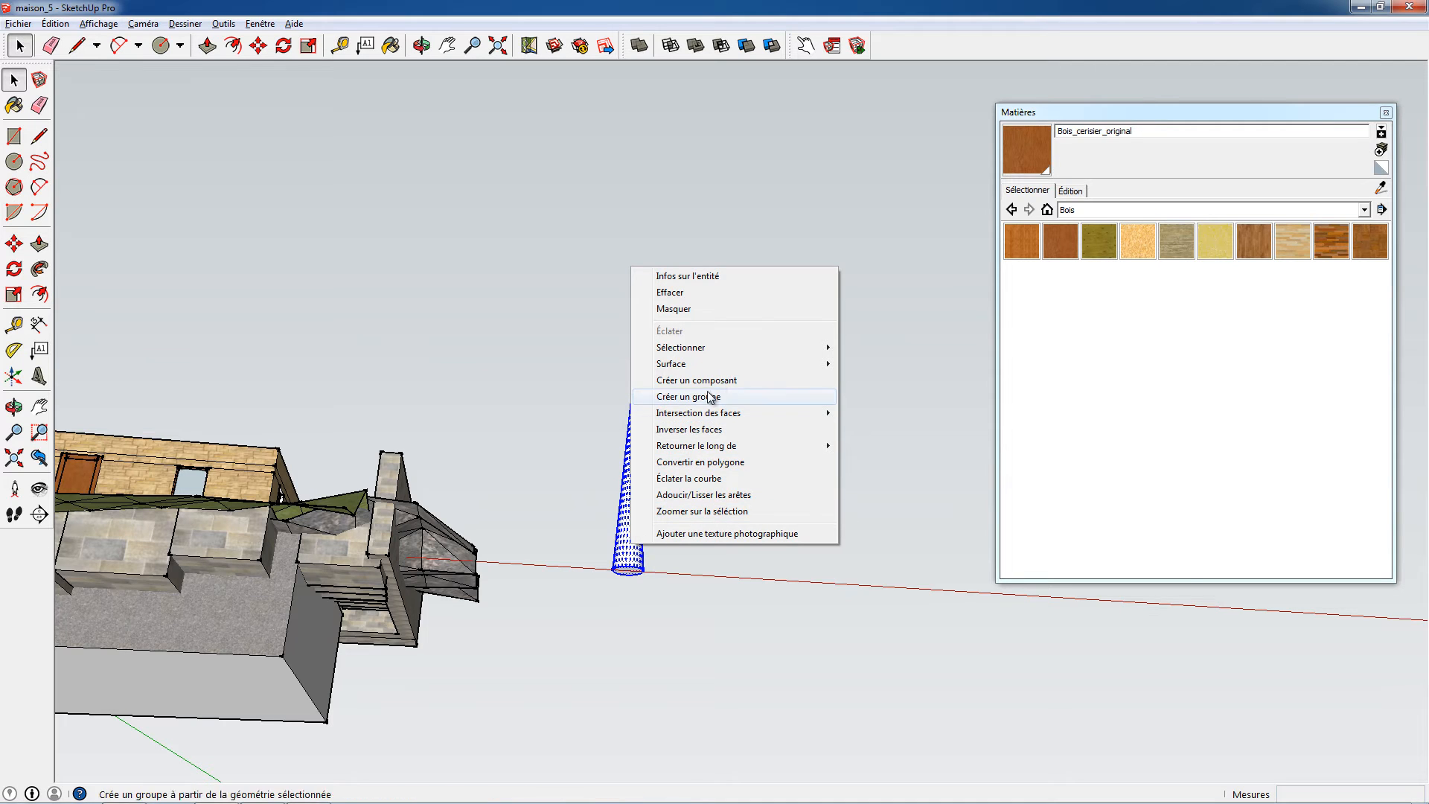
left_click(692, 397)
left_click(705, 521)
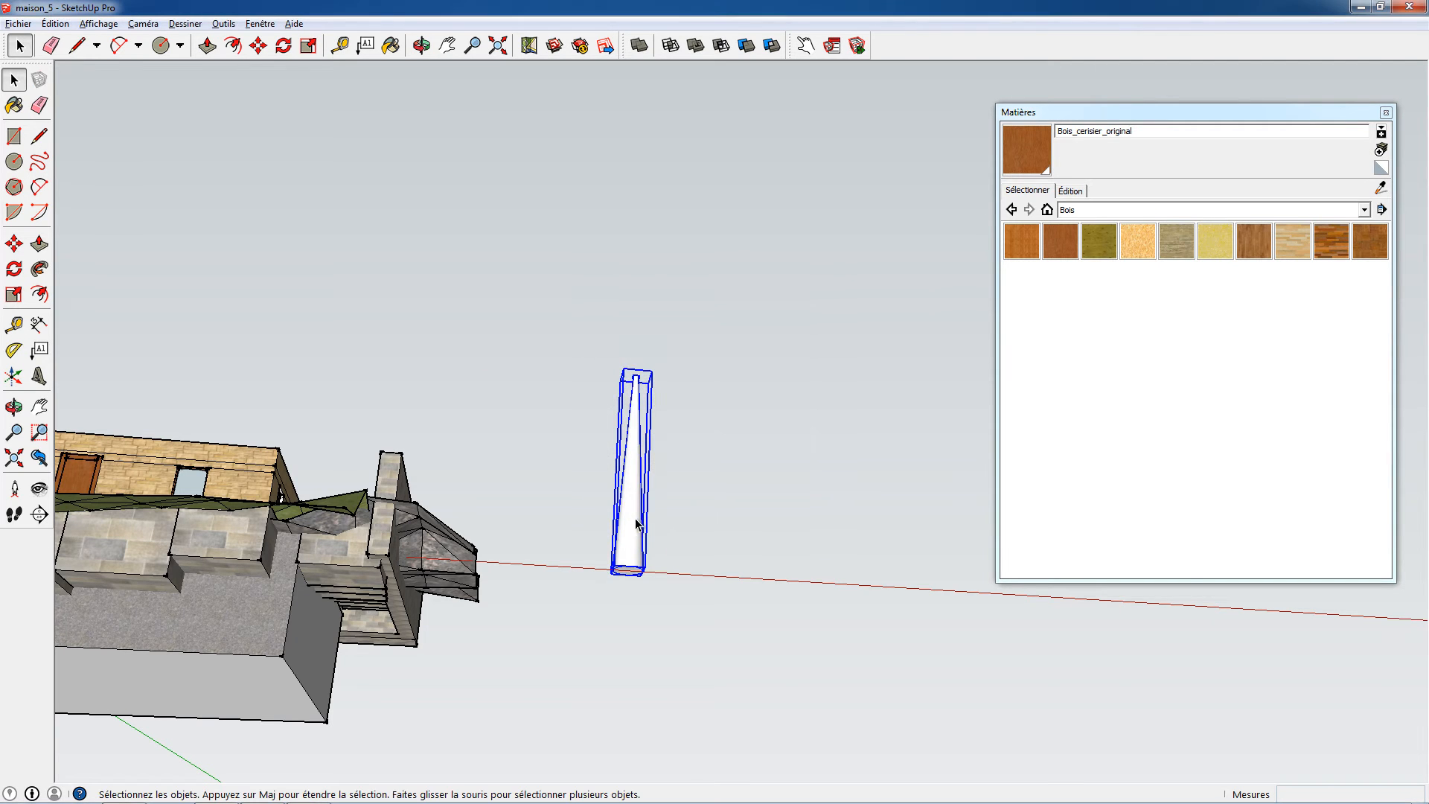
Copy the tapered cylinder group about 3950 mm straight up so it stacks on the original's tip.
double_click(635, 534)
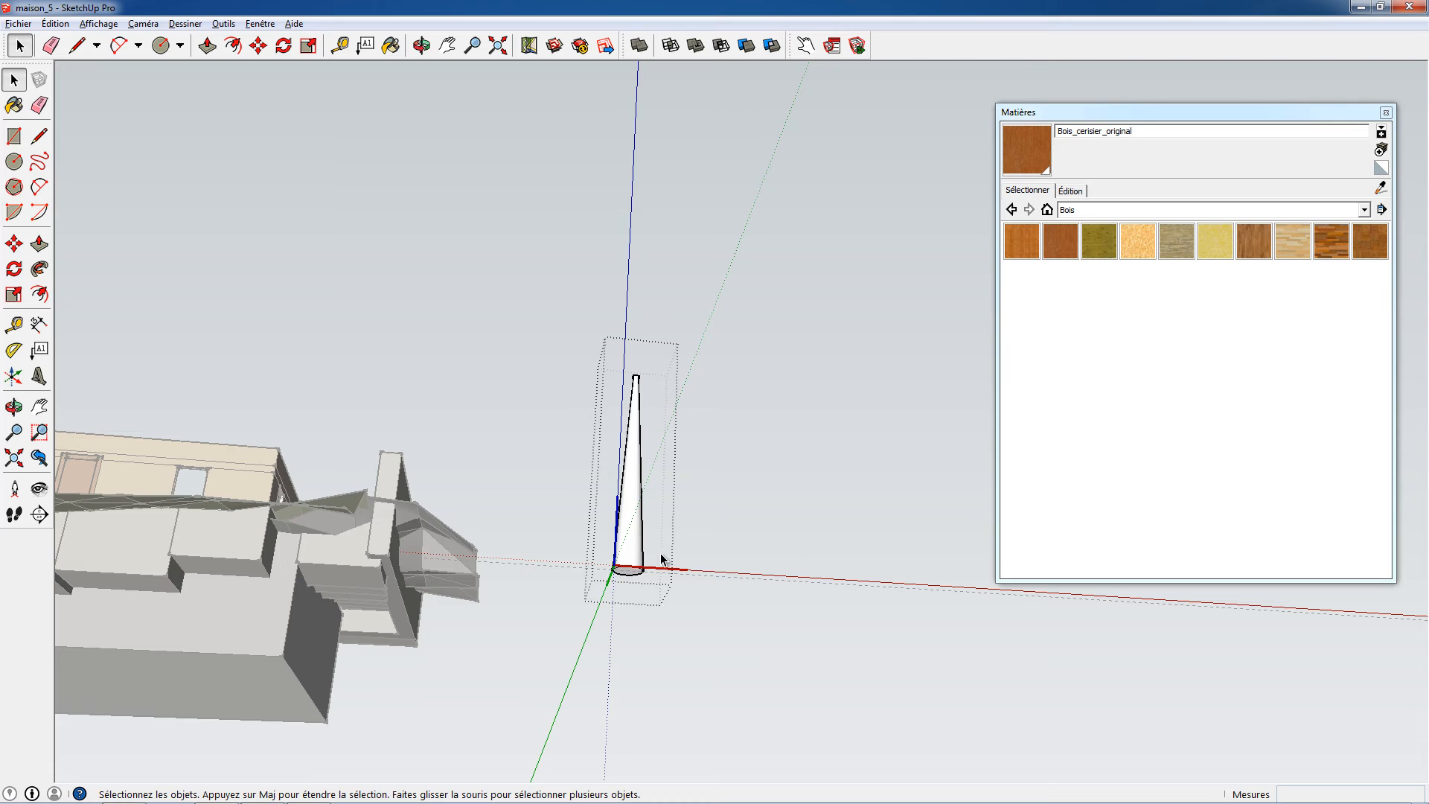
left_click(697, 556)
left_click(641, 554)
key("m")
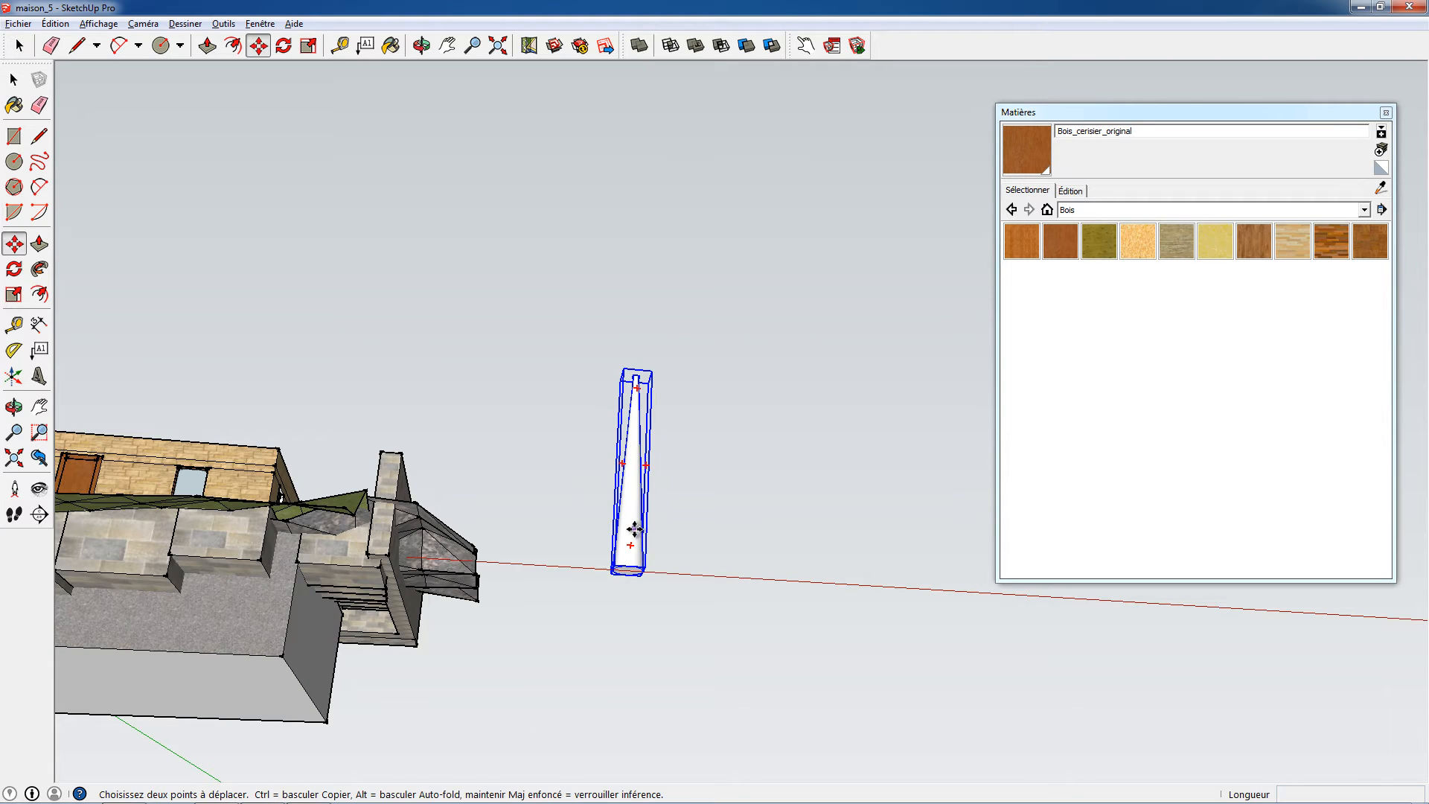
left_click(635, 529)
key("ctrl")
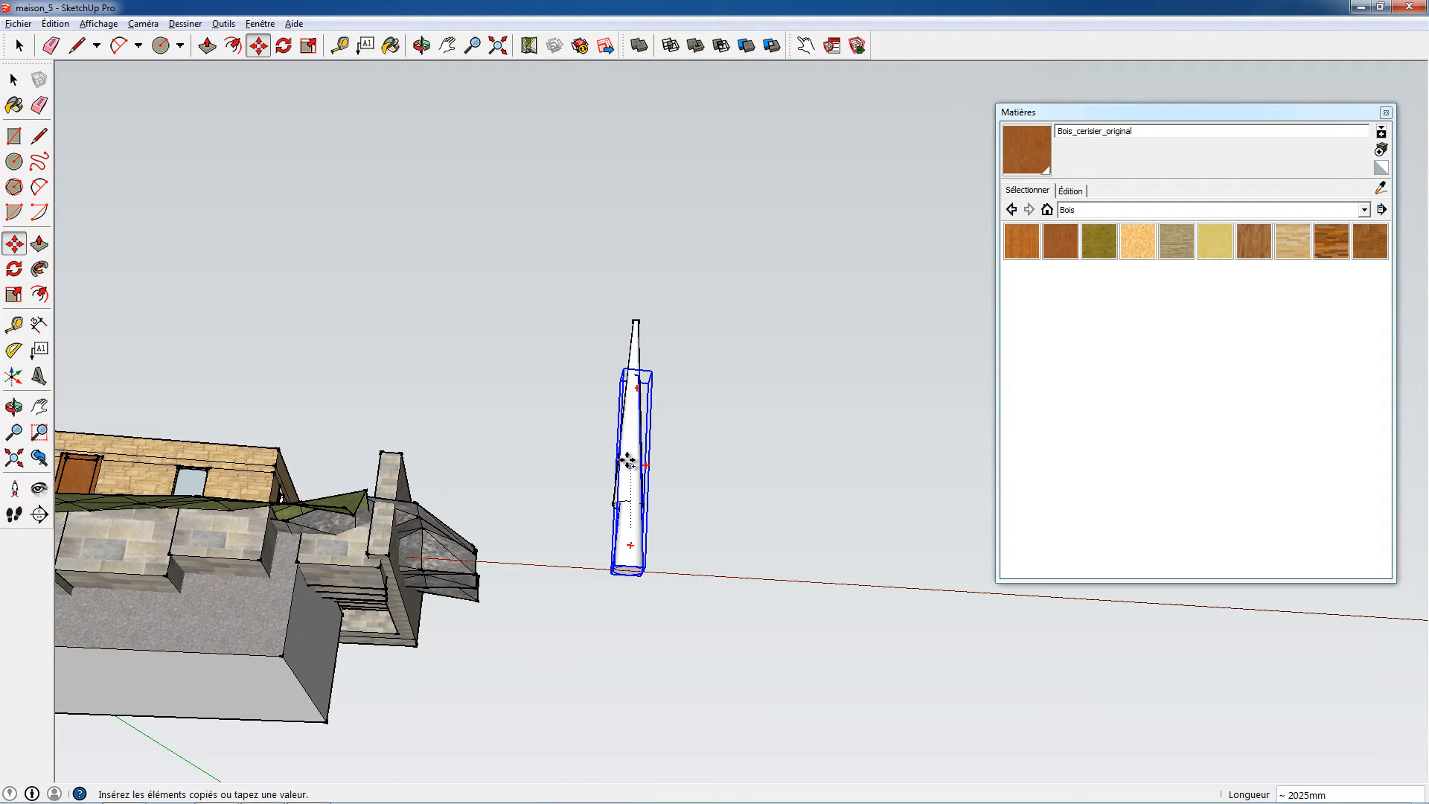
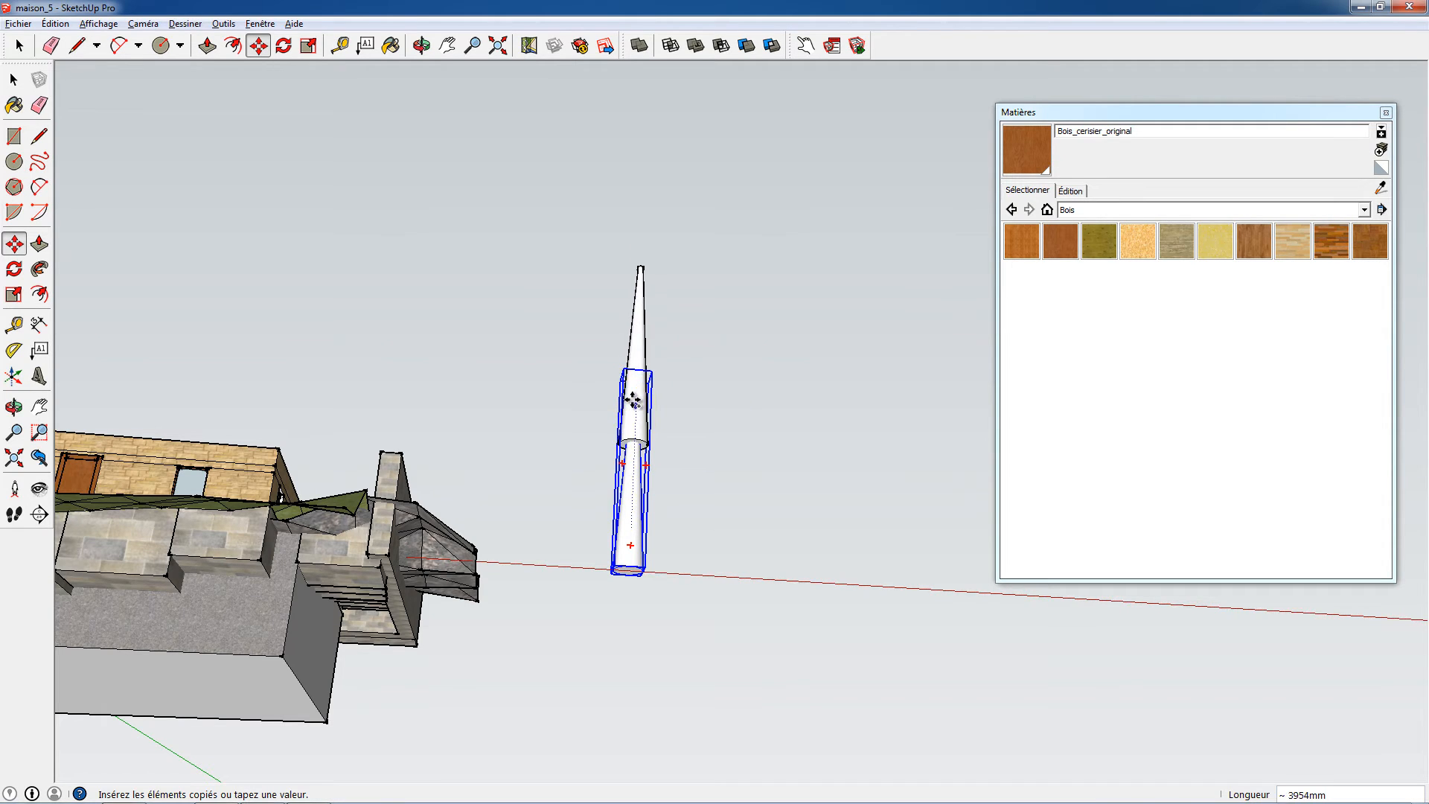
left_click(628, 463)
middle_click_drag(629, 465, 598, 482)
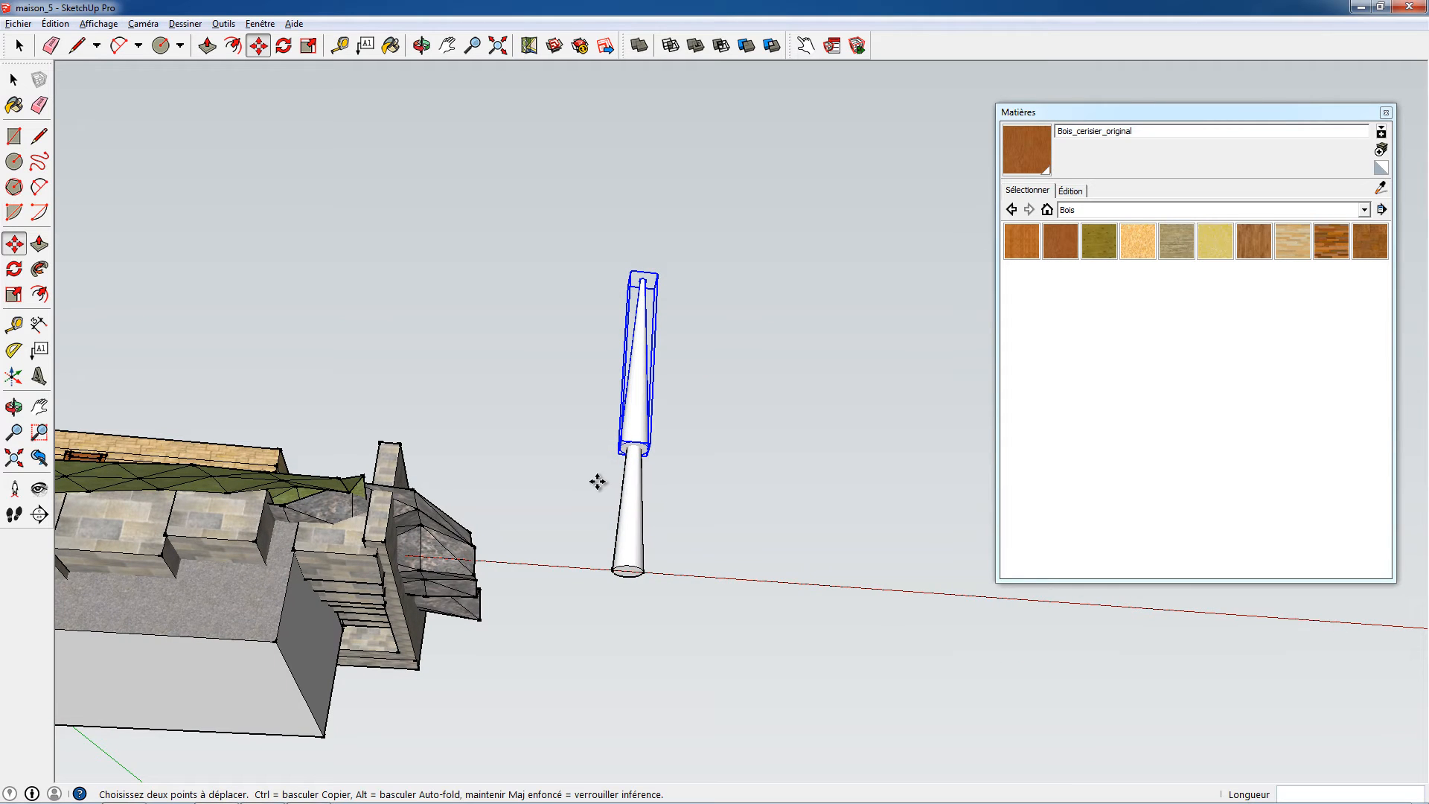
Try repositioning the upper tapered copy over the lower one, and undo the move.
scroll(597, 482, "up", 2)
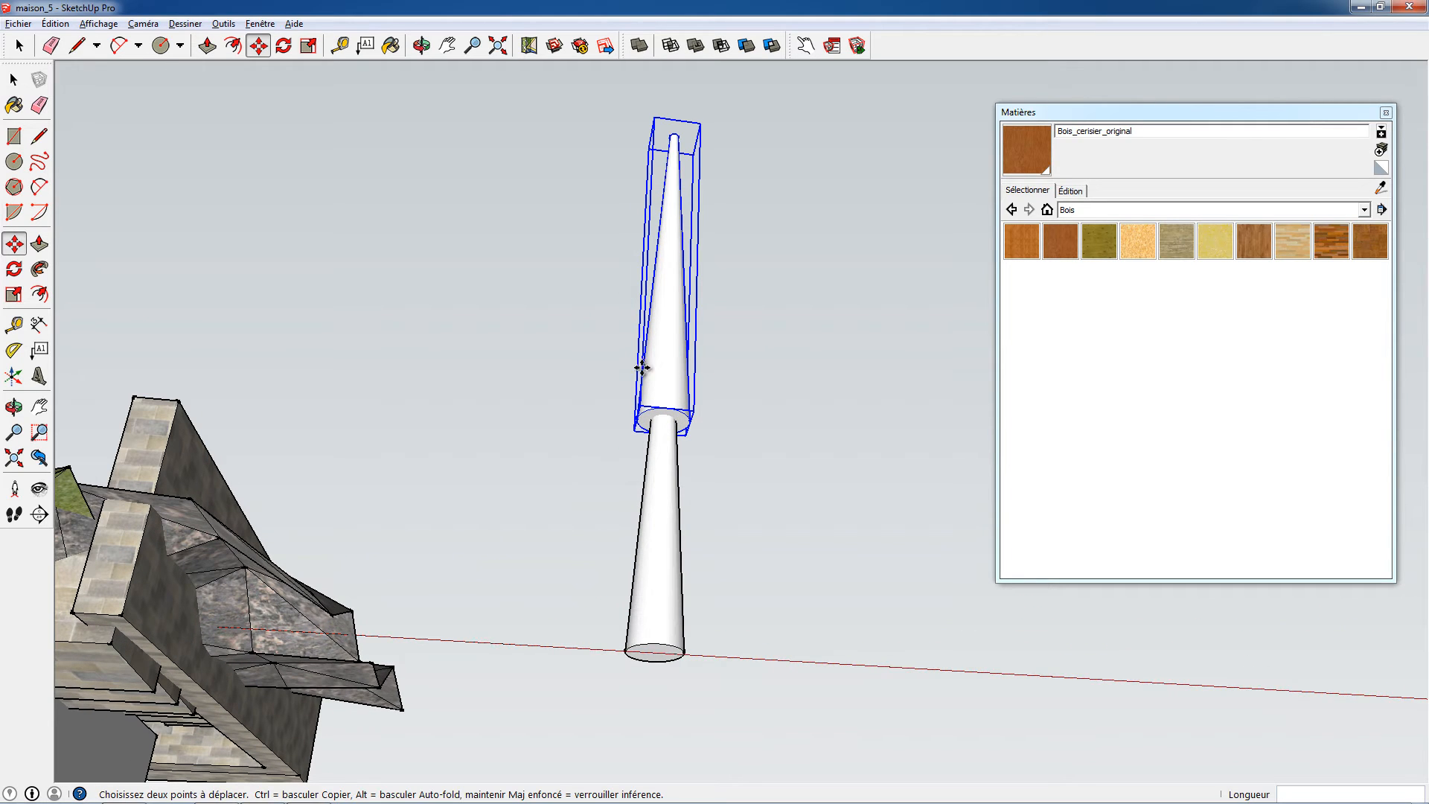
left_click(635, 484)
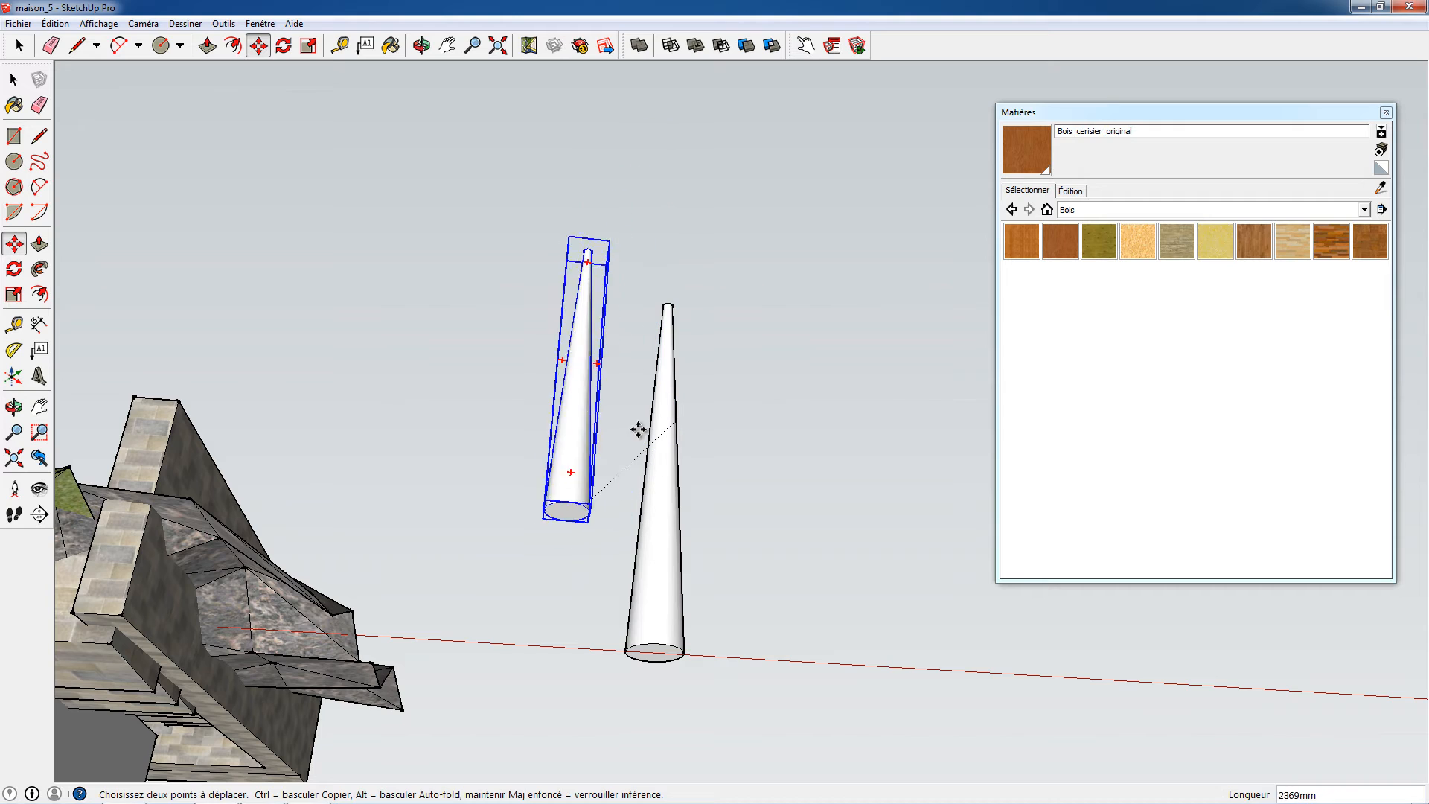
left_click(624, 486)
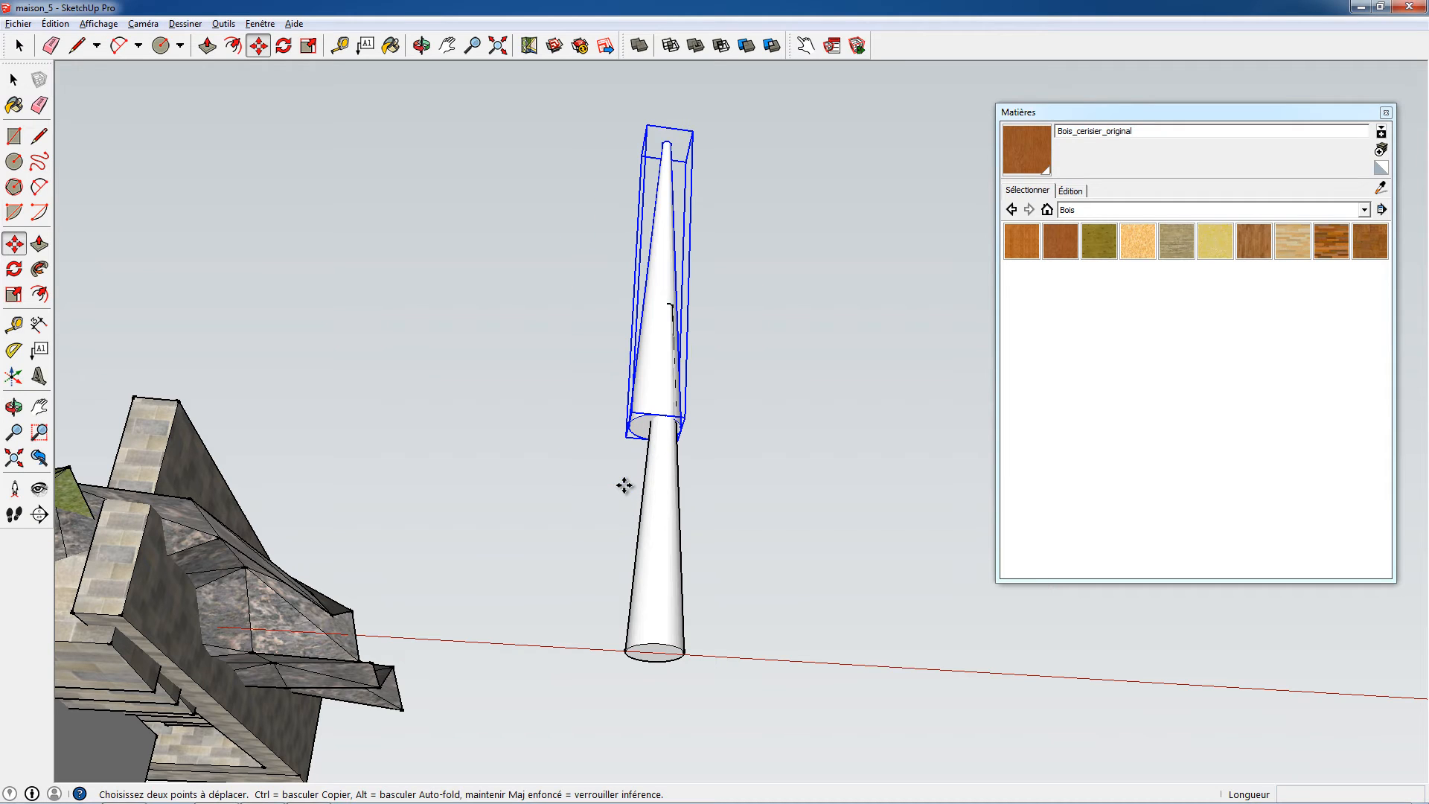
key("ctrl+z")
key("space")
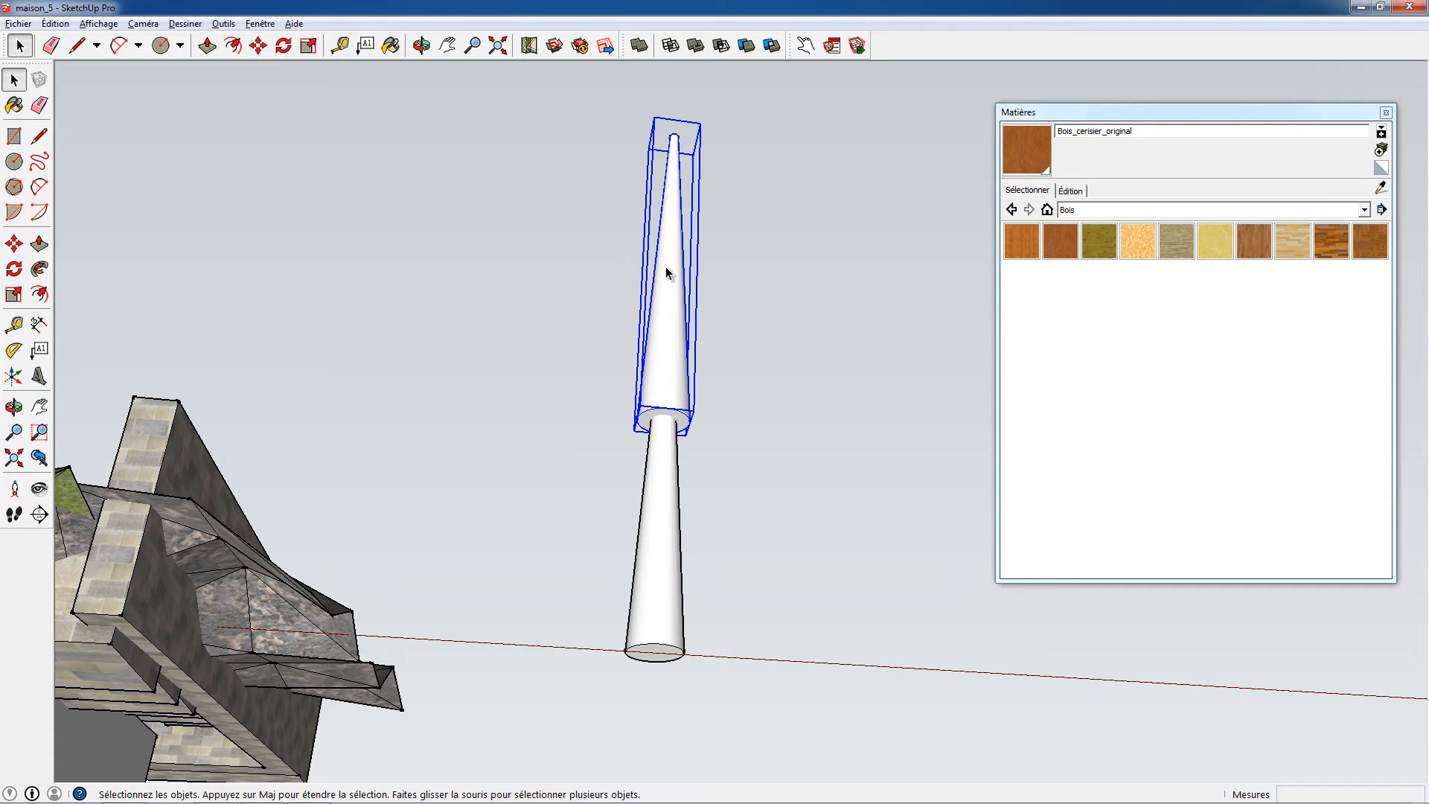
Open the upper tapered copy for editing and scale all its geometry narrower about its centre.
triple_click(666, 272)
left_click(648, 425)
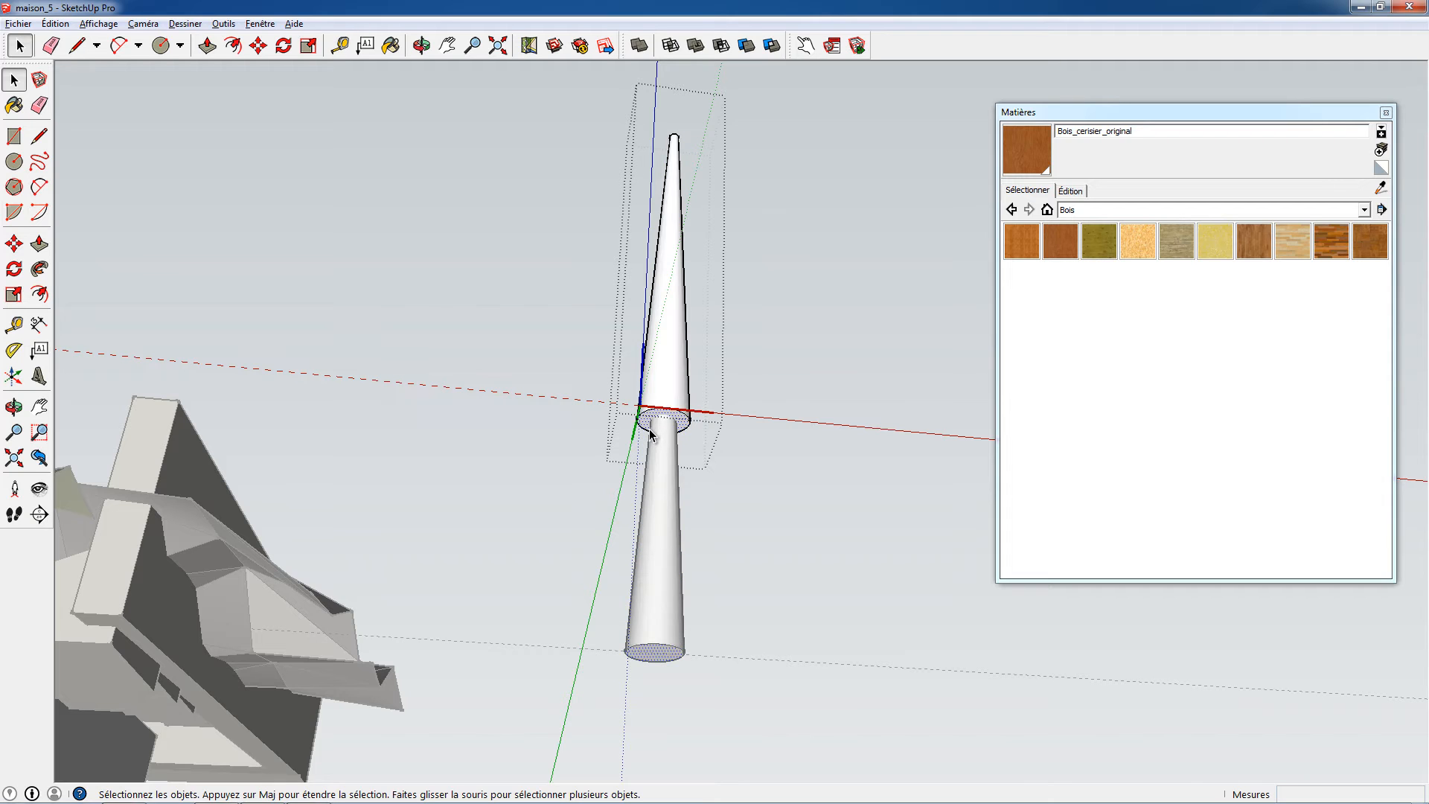
middle_click_drag(629, 357, 672, 436)
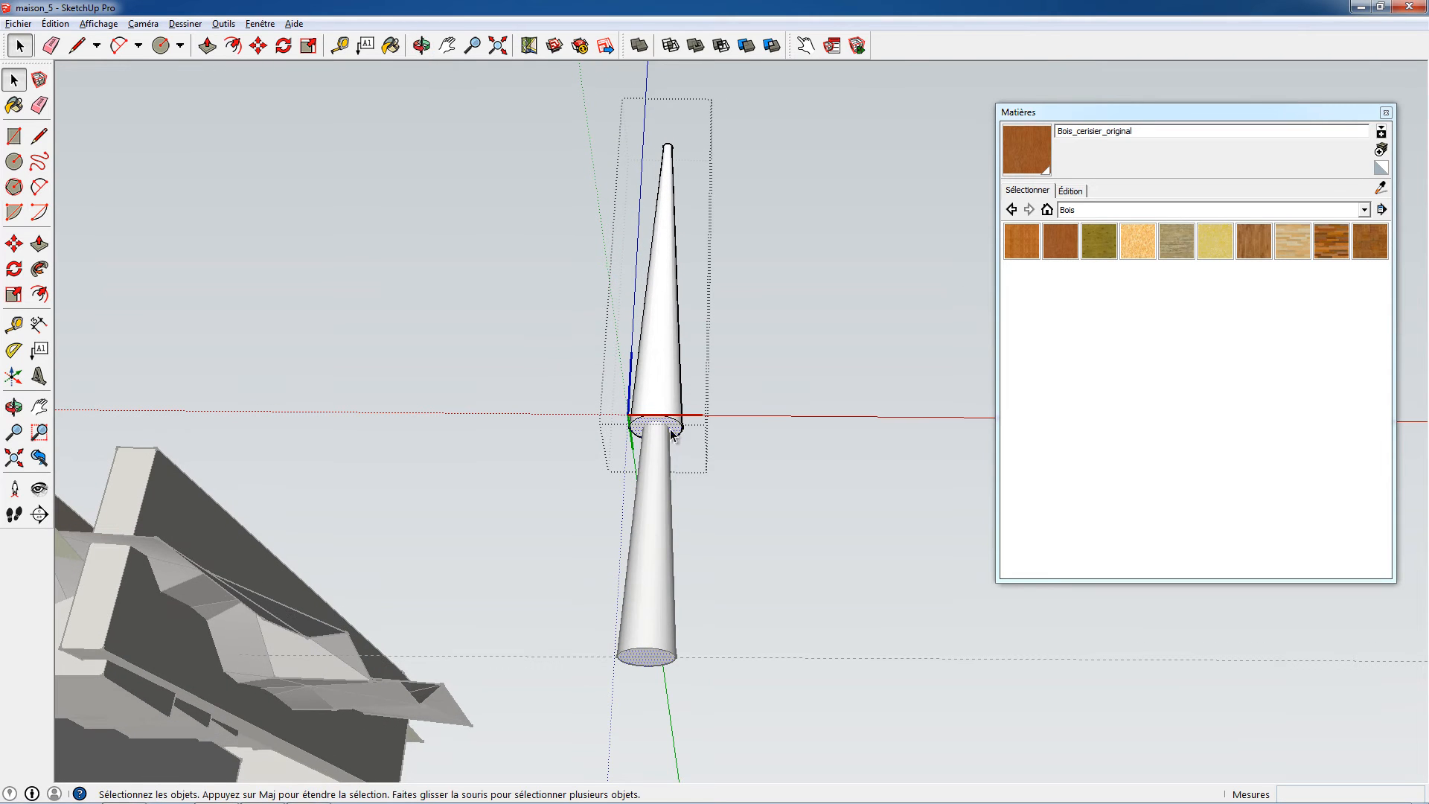
key("s")
mouse_move(685, 410)
left_mouse_down("ctrl")
mouse_move(779, 376)
mouse_move(673, 418)
left_mouse_up("ctrl")
right_click(650, 387)
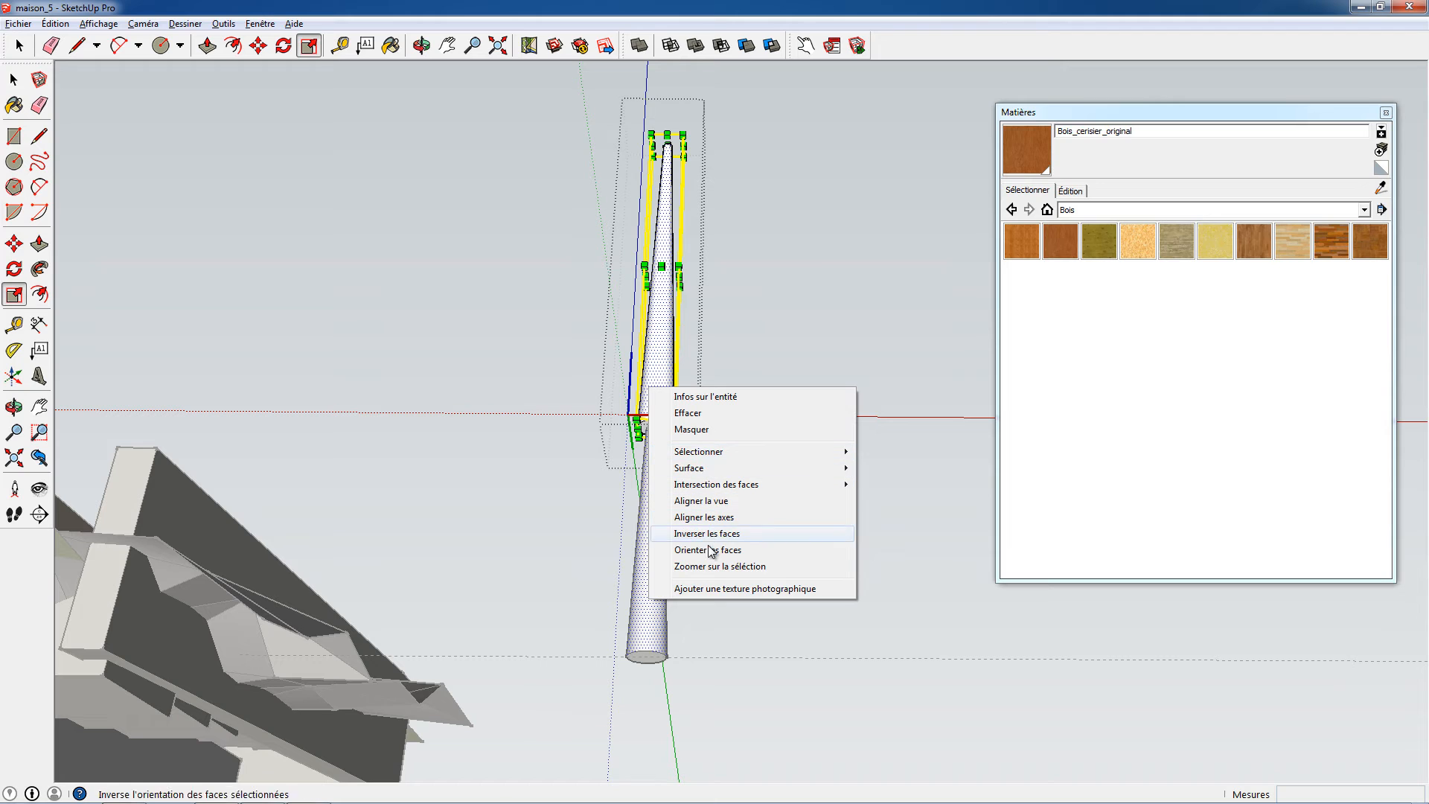
left_click(608, 528)
key("space")
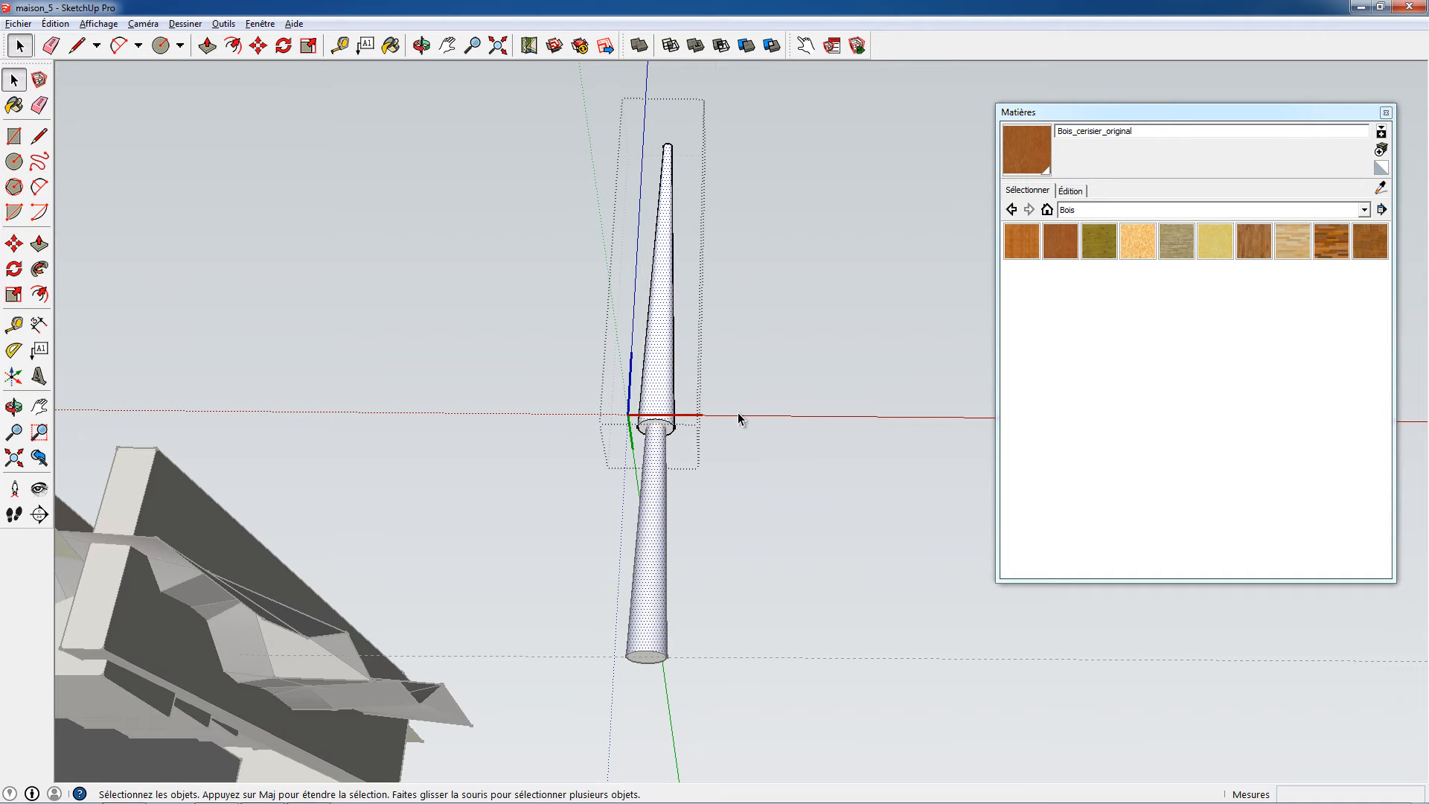
left_click(739, 417)
Make the upper tapered copy a unique component, independent of the lower one.
left_click(656, 390)
right_click(656, 393)
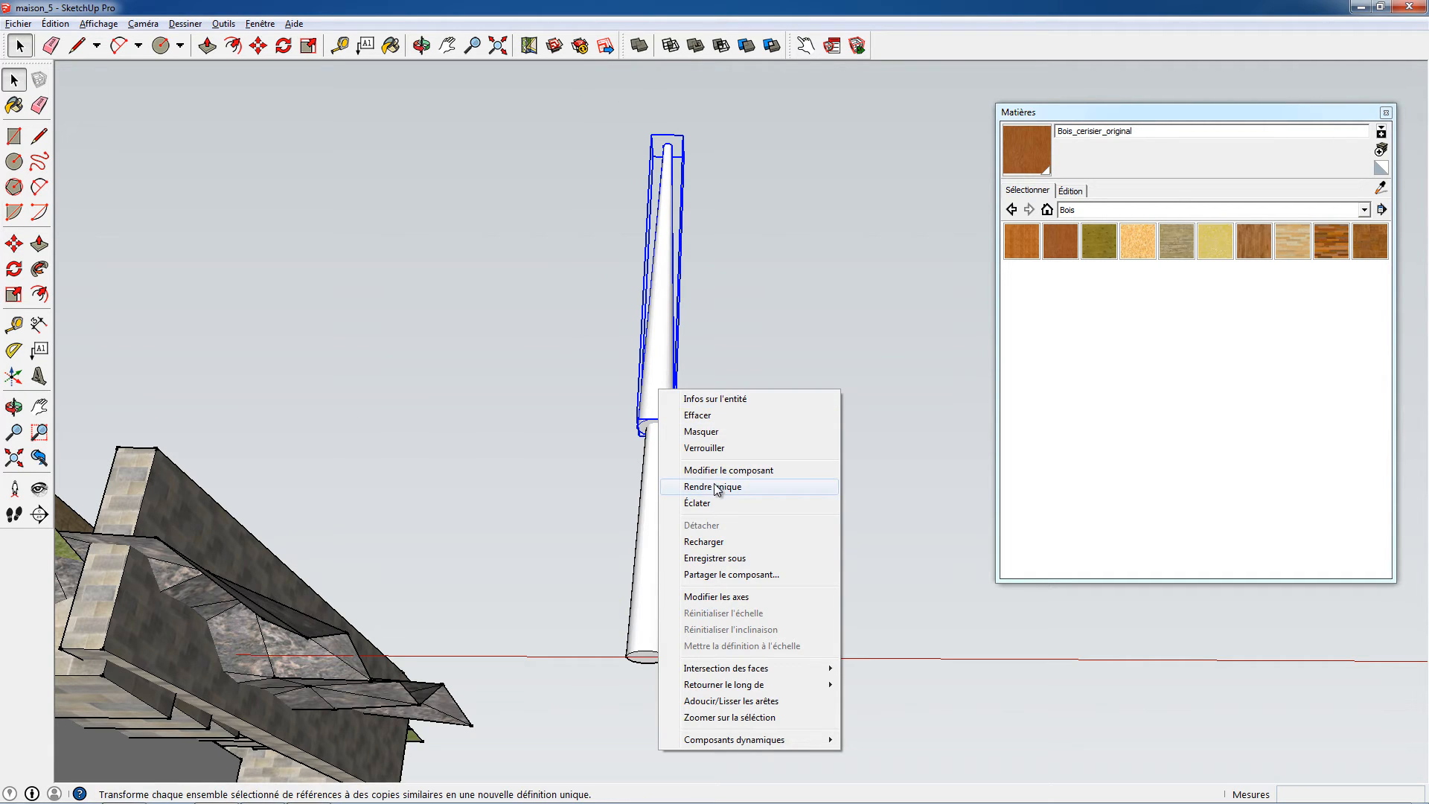
left_click(719, 488)
Edit the upper component and scale its base circle outward about its centre to form a wide cone.
double_click(661, 399)
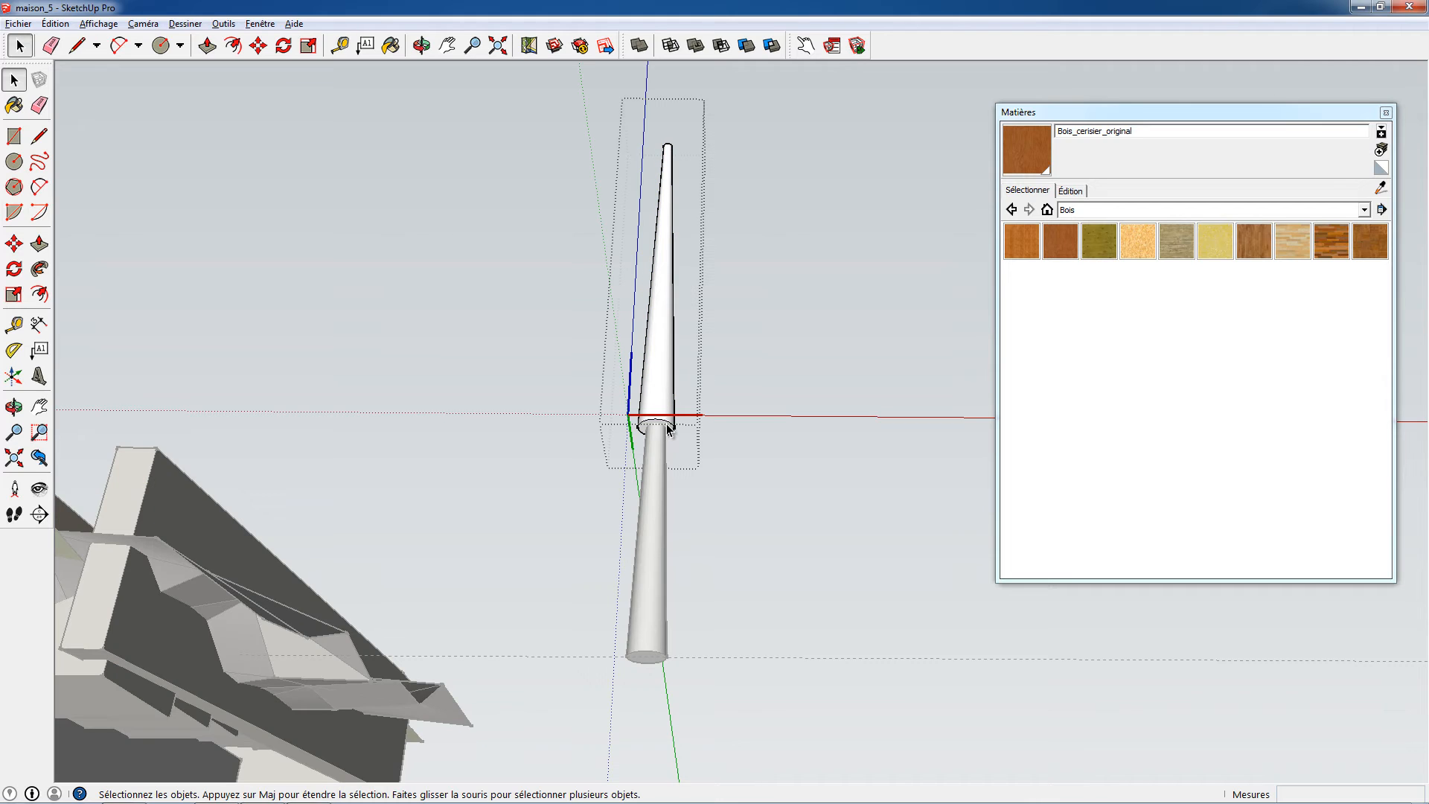
key("s")
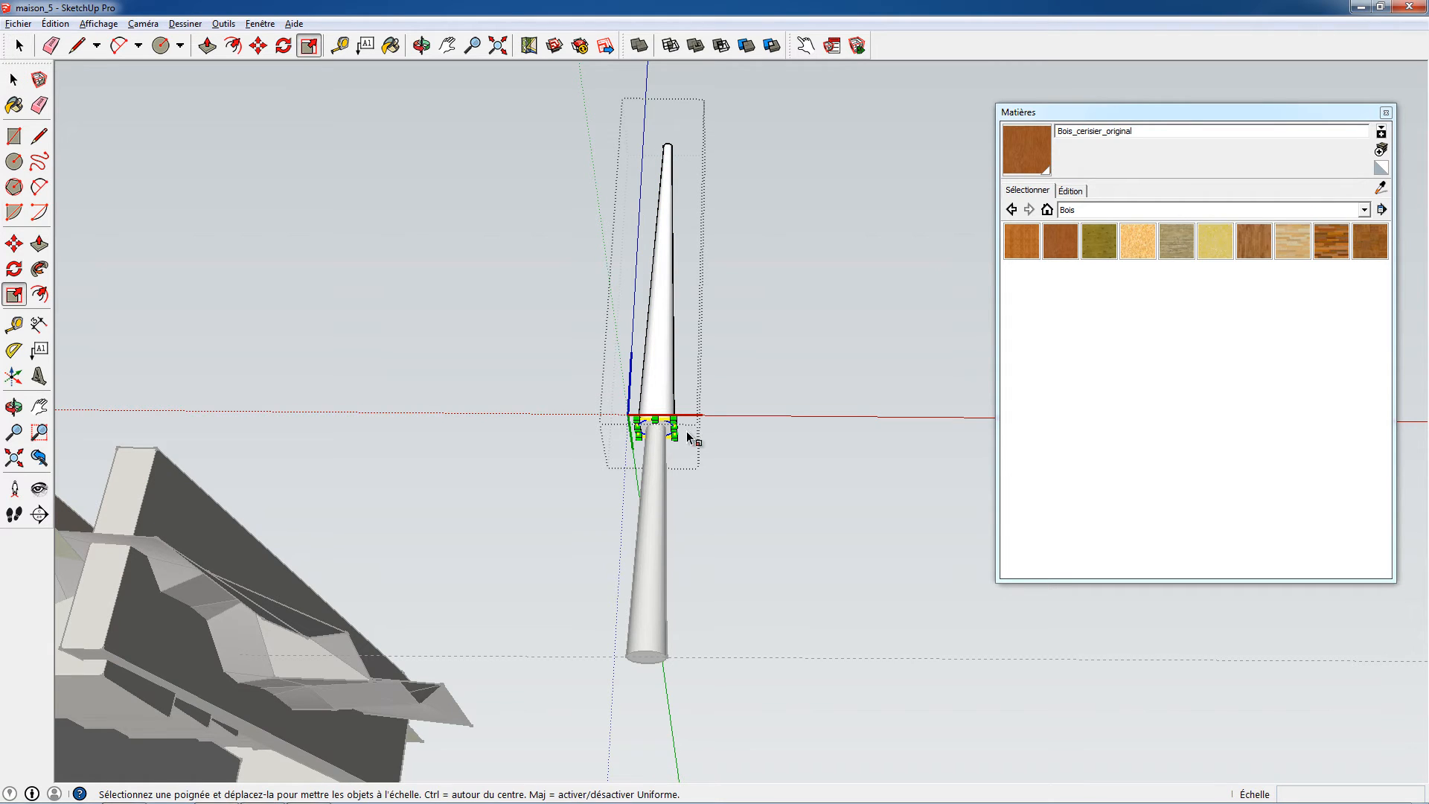
left_click_drag(676, 419, 741, 385)
middle_click_drag(658, 367, 723, 620)
key("space")
left_click(665, 378)
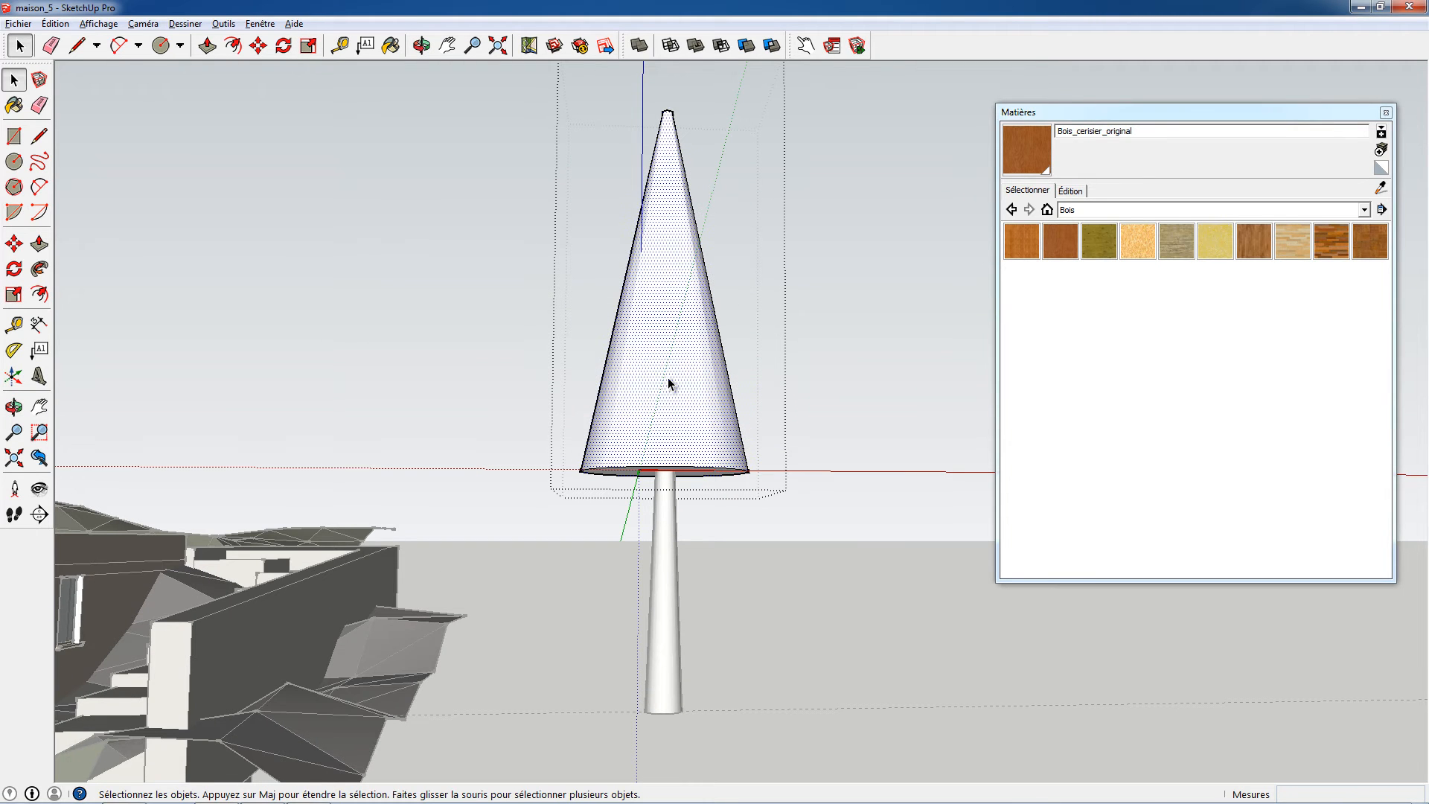
Try moving all of the cone's geometry down over the trunk, and undo the move.
triple_click(668, 382)
middle_click_drag(669, 382, 645, 338)
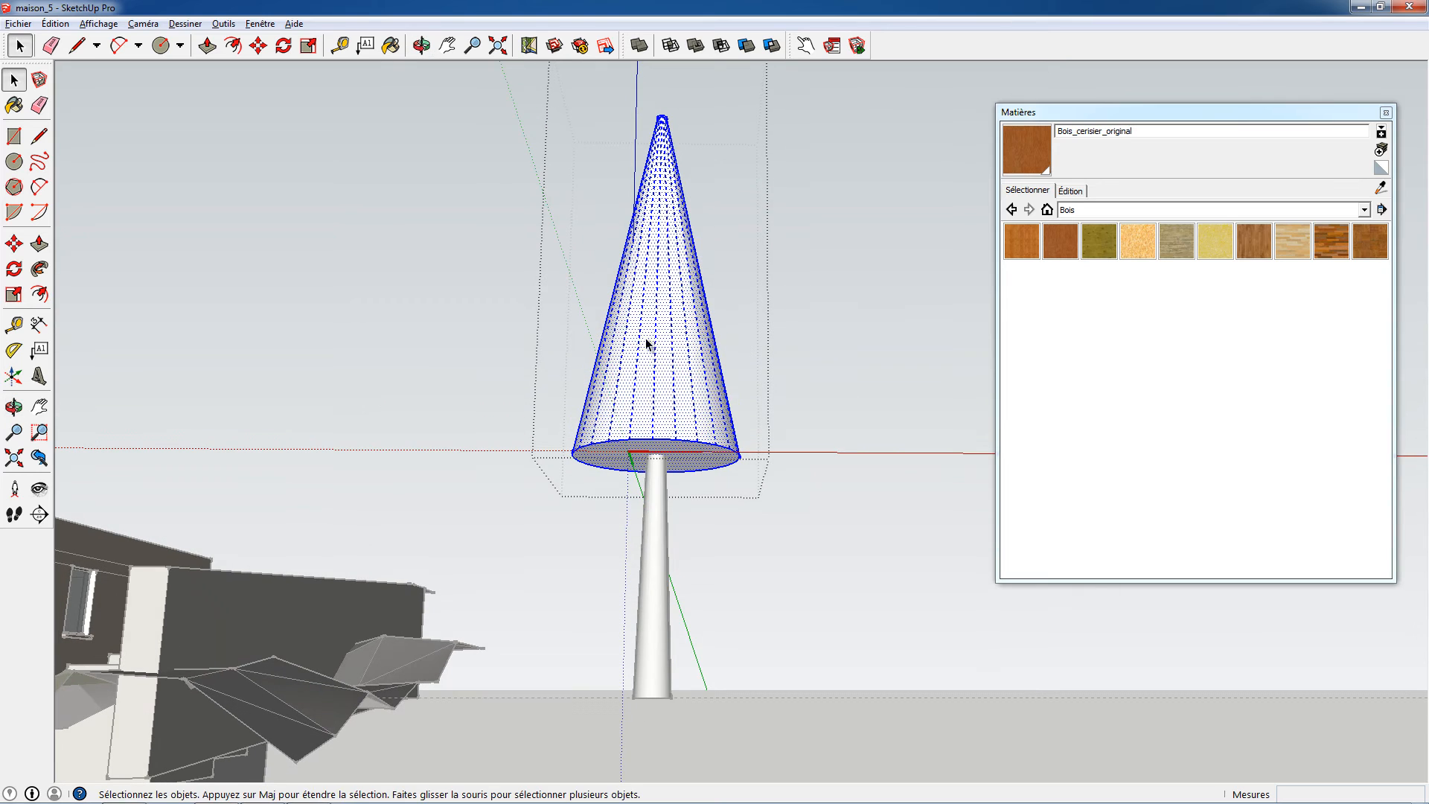
key("m")
key("space")
key("m")
left_click(664, 337)
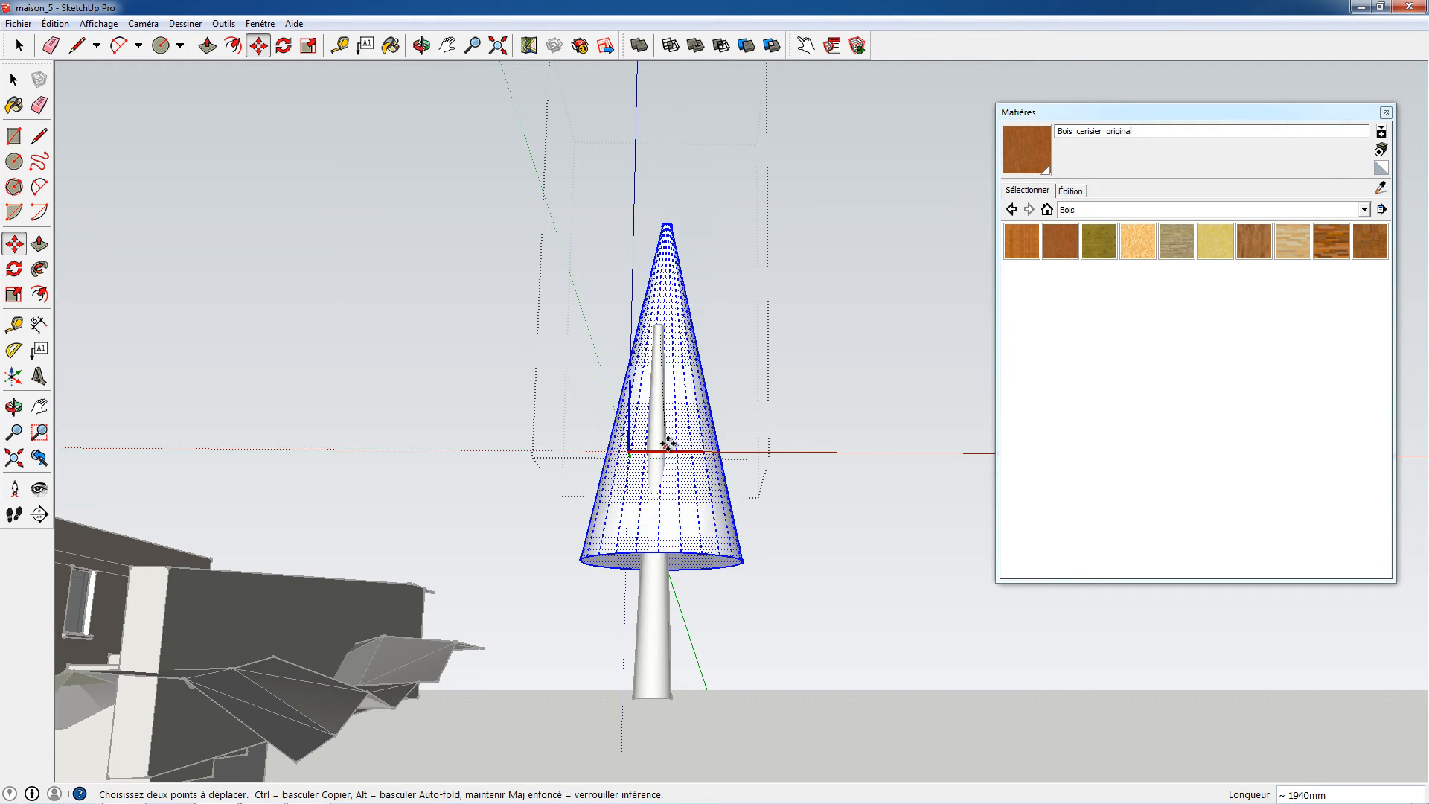
left_click(641, 433)
middle_click_drag(641, 432, 522, 522)
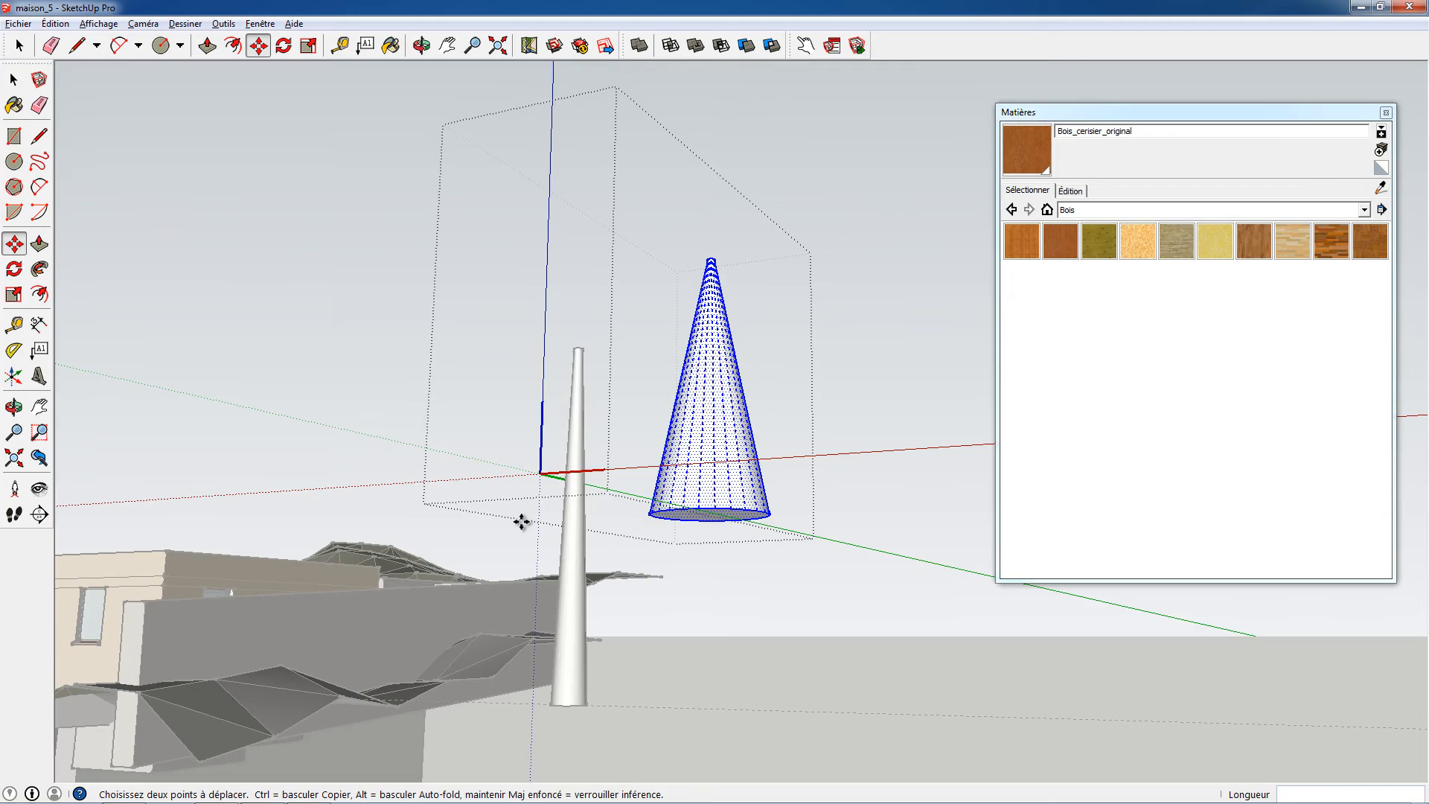
key("ctrl+z")
Move the cone's geometry about 2054 mm straight down along the blue axis over the trunk and close the component.
middle_click_drag(426, 333, 414, 337)
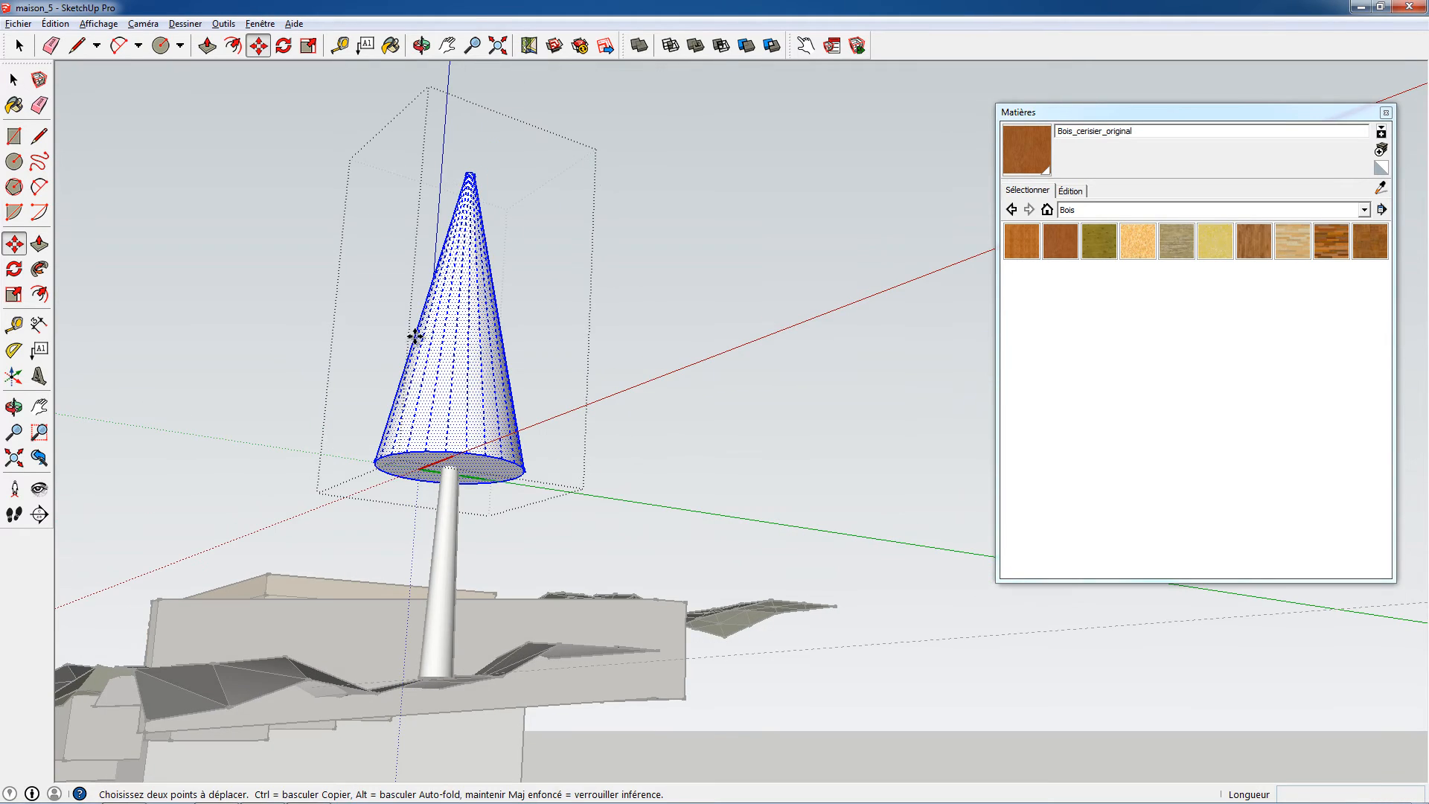
left_click(467, 267)
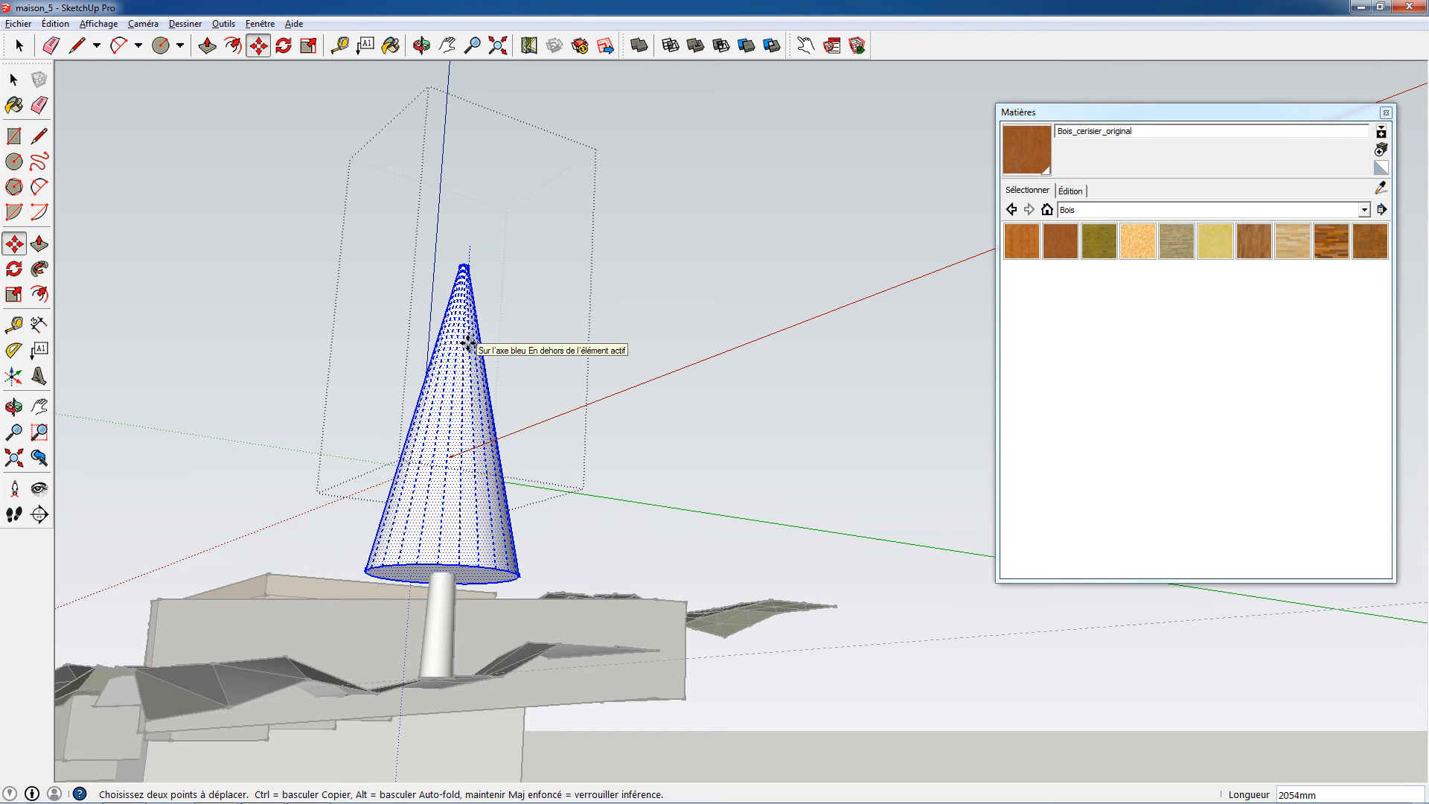
left_click(469, 346)
middle_click_drag(462, 335, 670, 387)
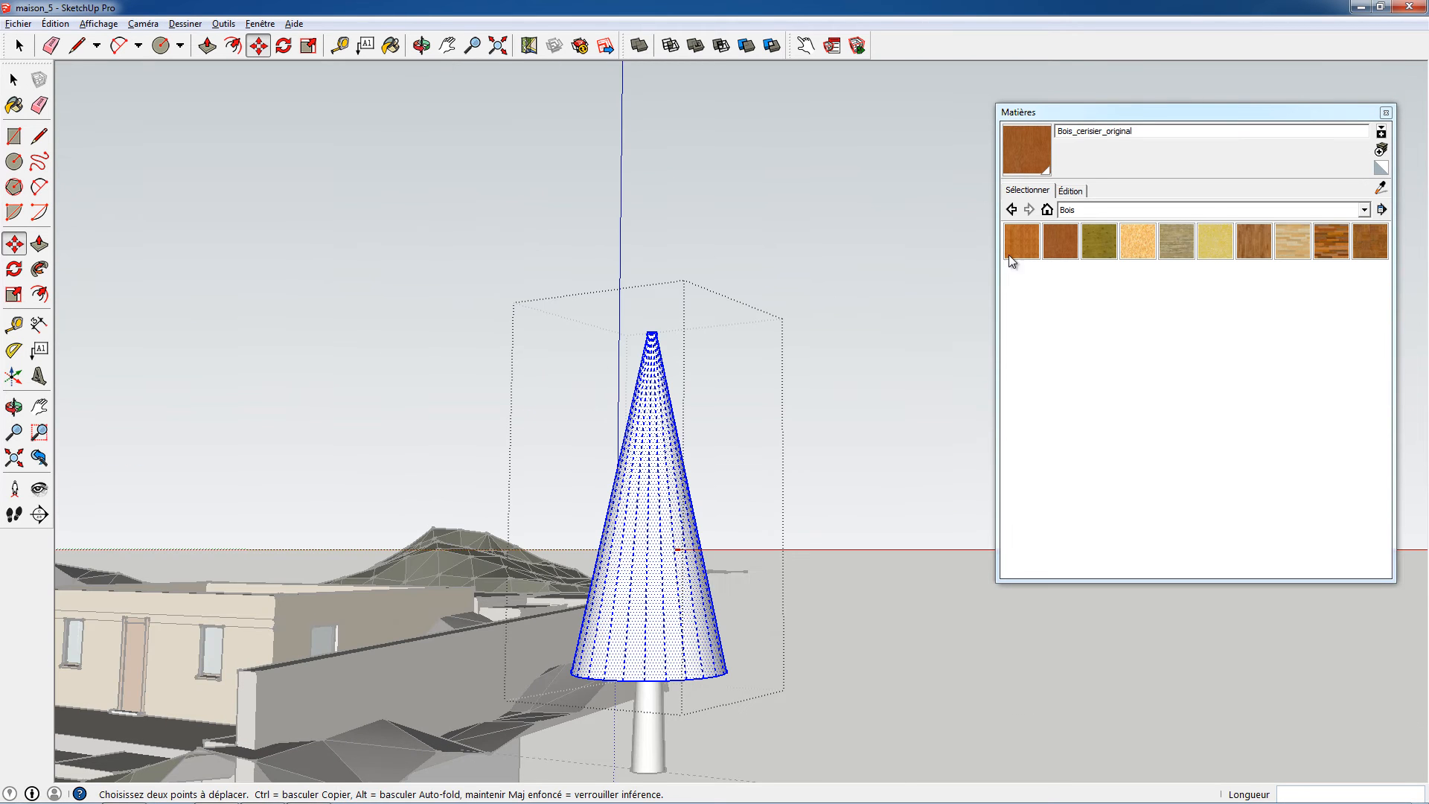
left_click(1012, 209)
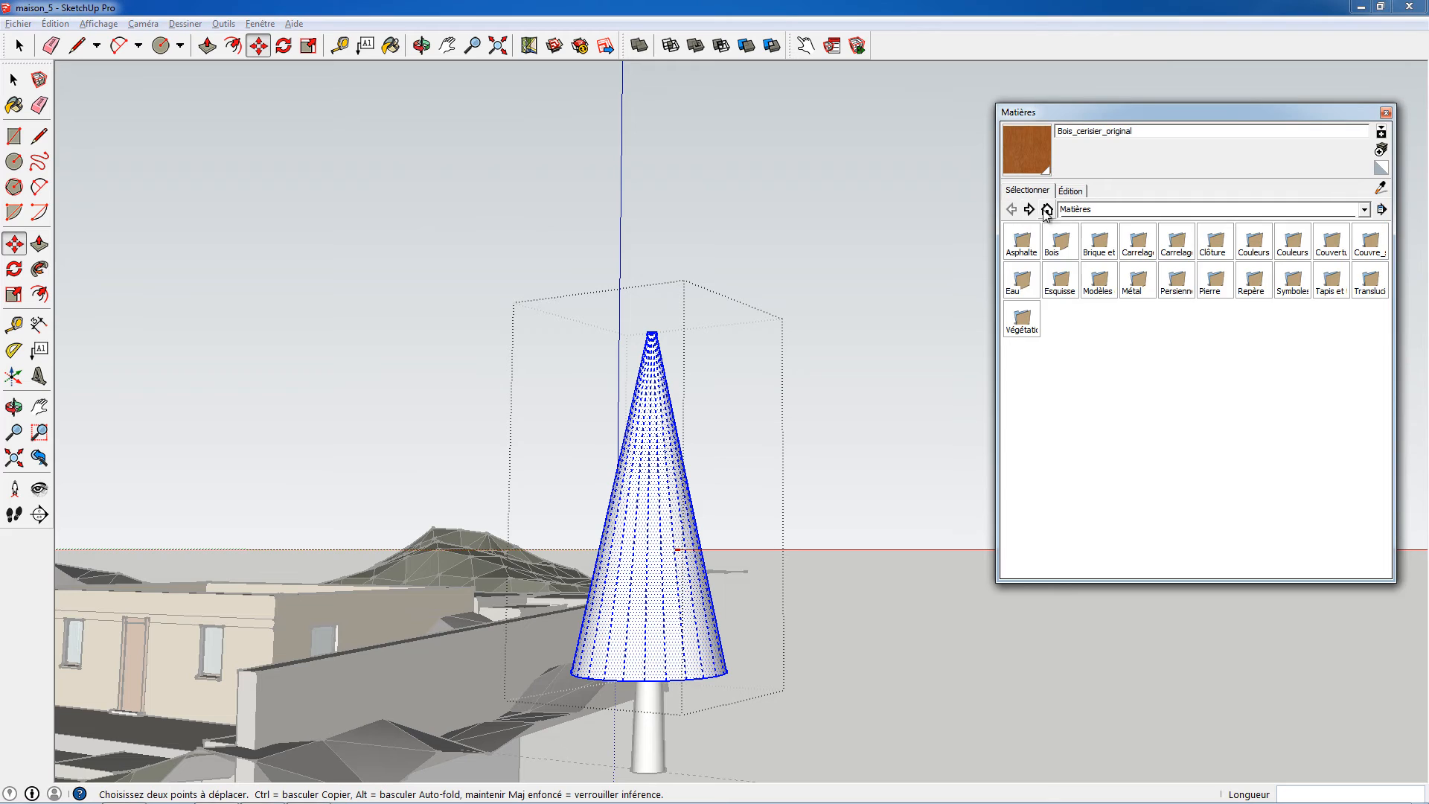
left_click(1028, 209)
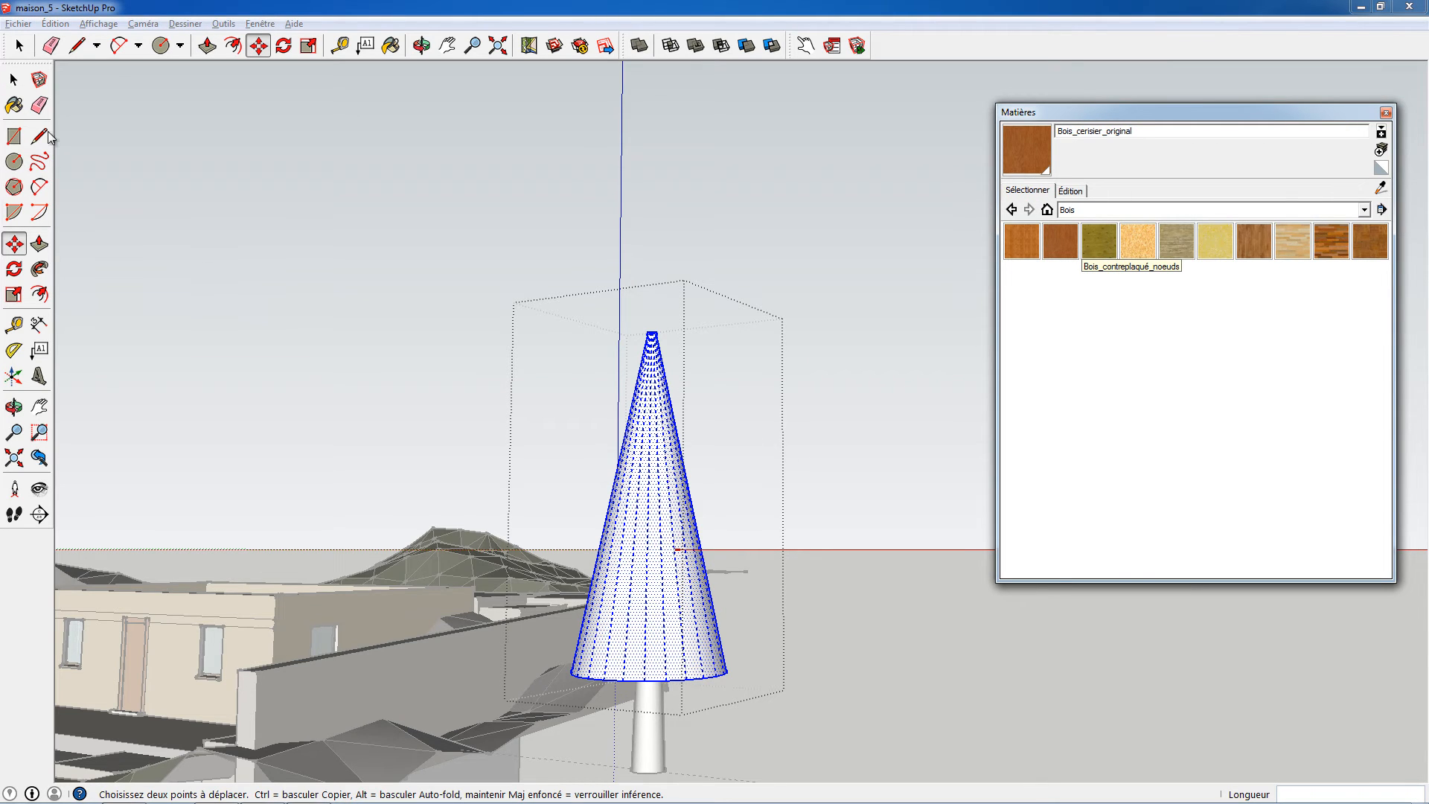
left_click(13, 79)
left_click(317, 323)
Try painting the cone component with the Bois_contreplaqué_noeuds wood material.
left_click(661, 491)
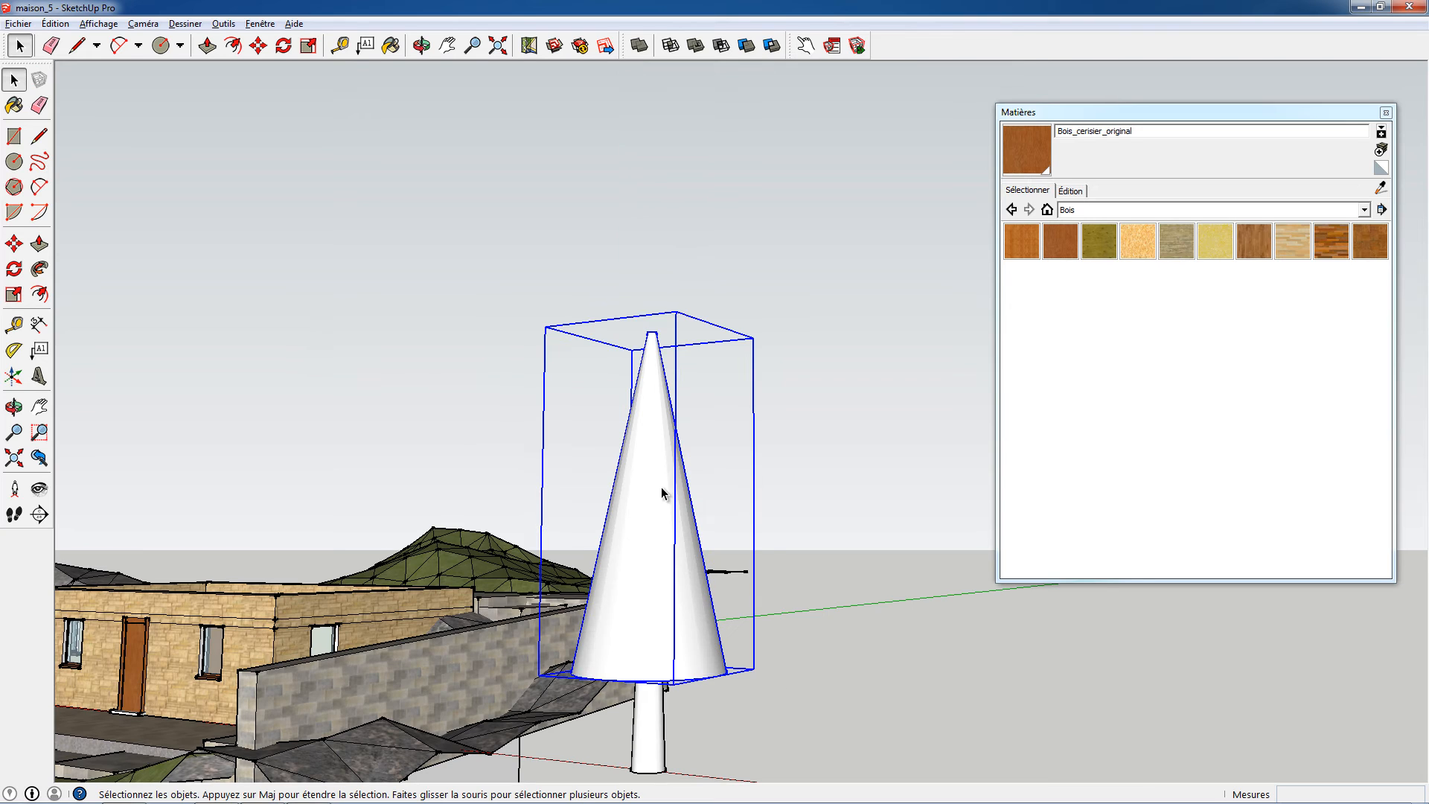
key("b")
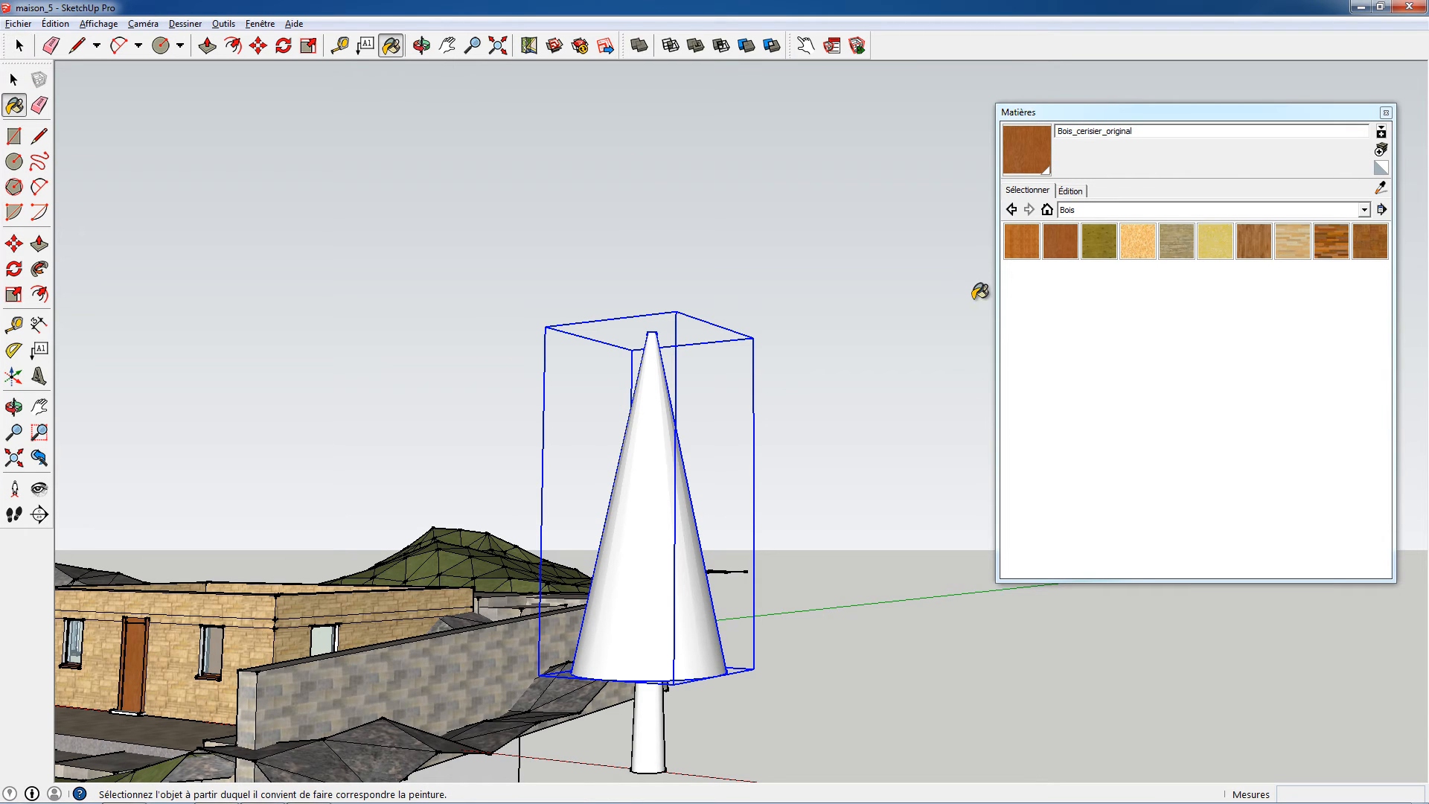
left_click(1098, 240)
left_click(680, 533)
middle_click_drag(641, 548, 735, 477)
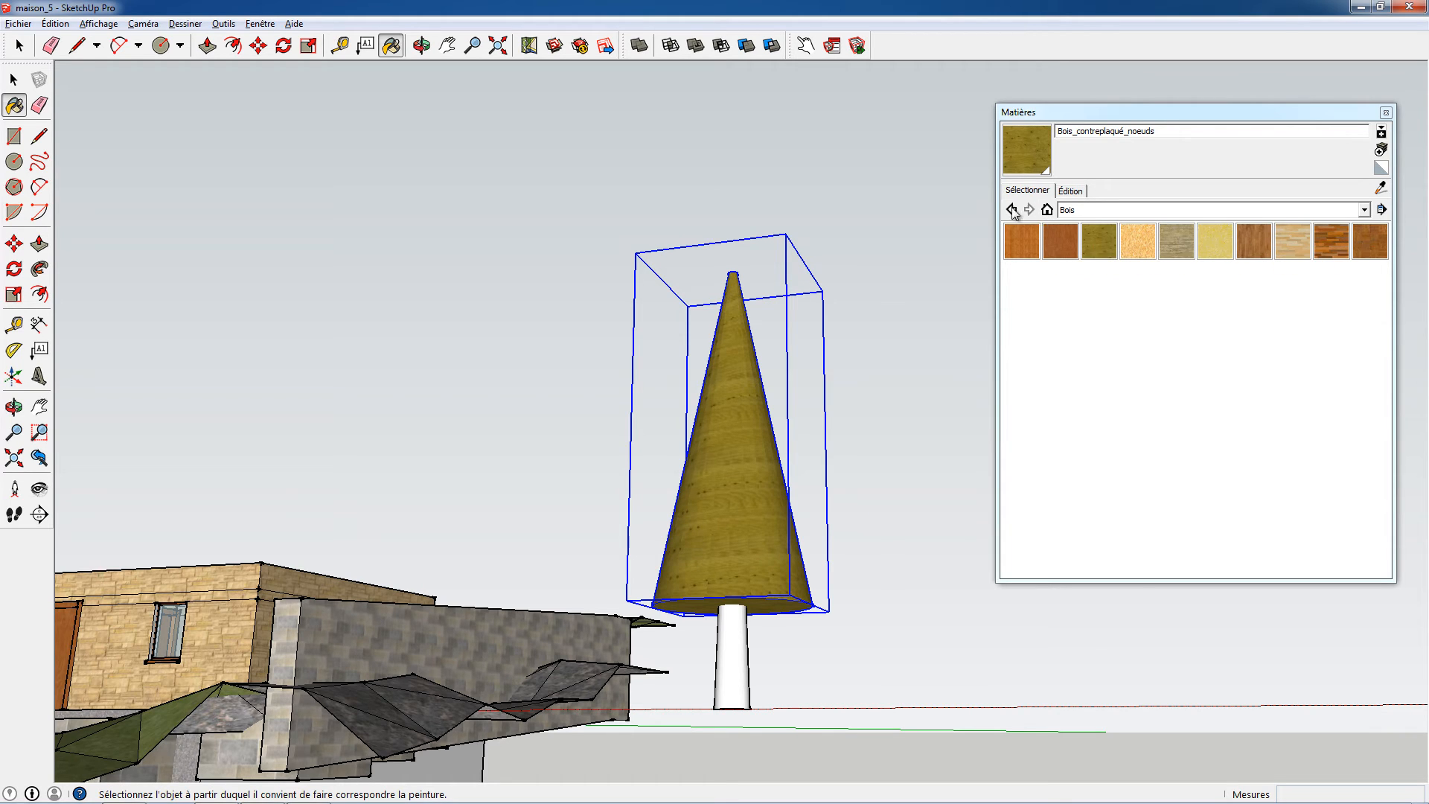
Try the Végétation_robinier material from the Végétation collection on the cone.
left_click(1011, 210)
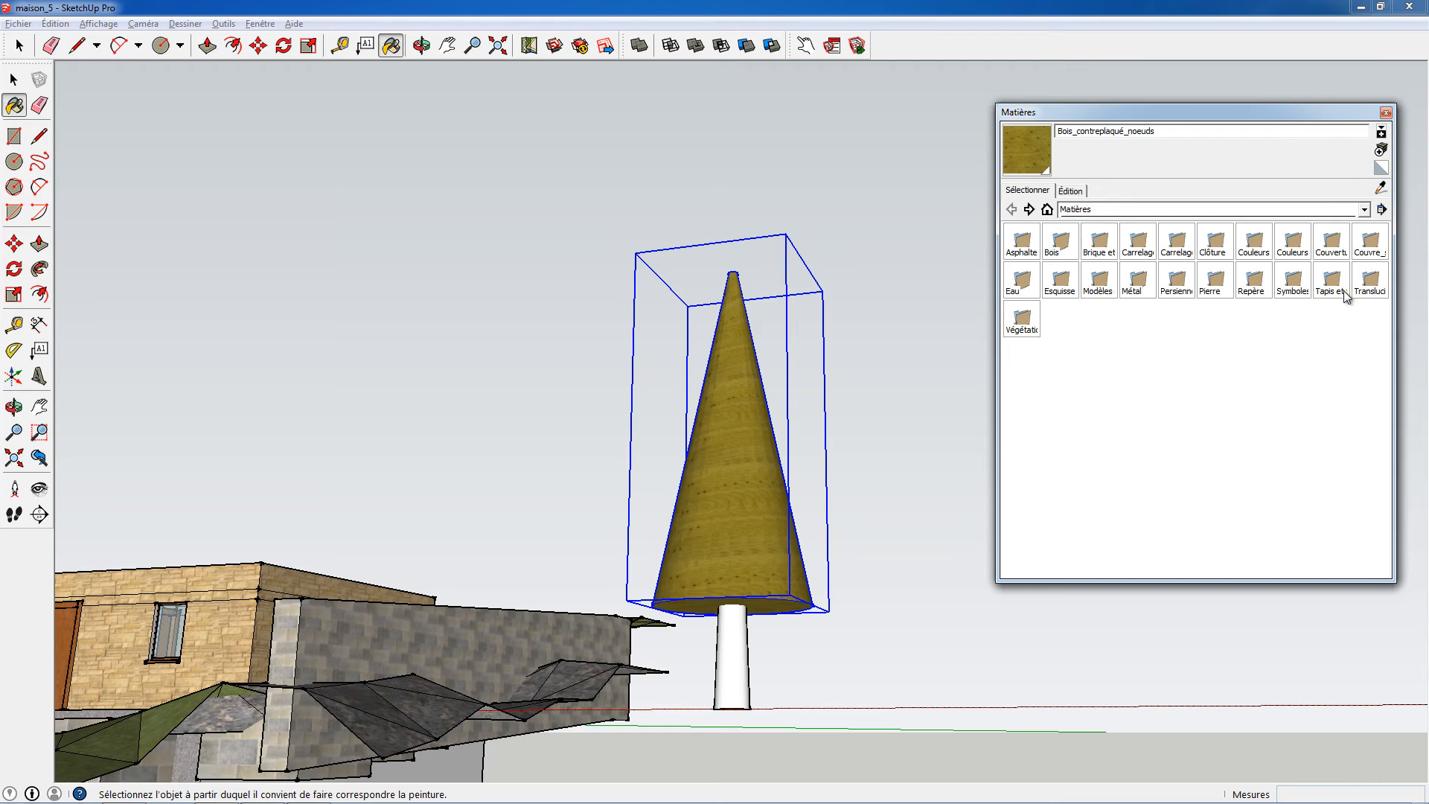
left_click(1018, 320)
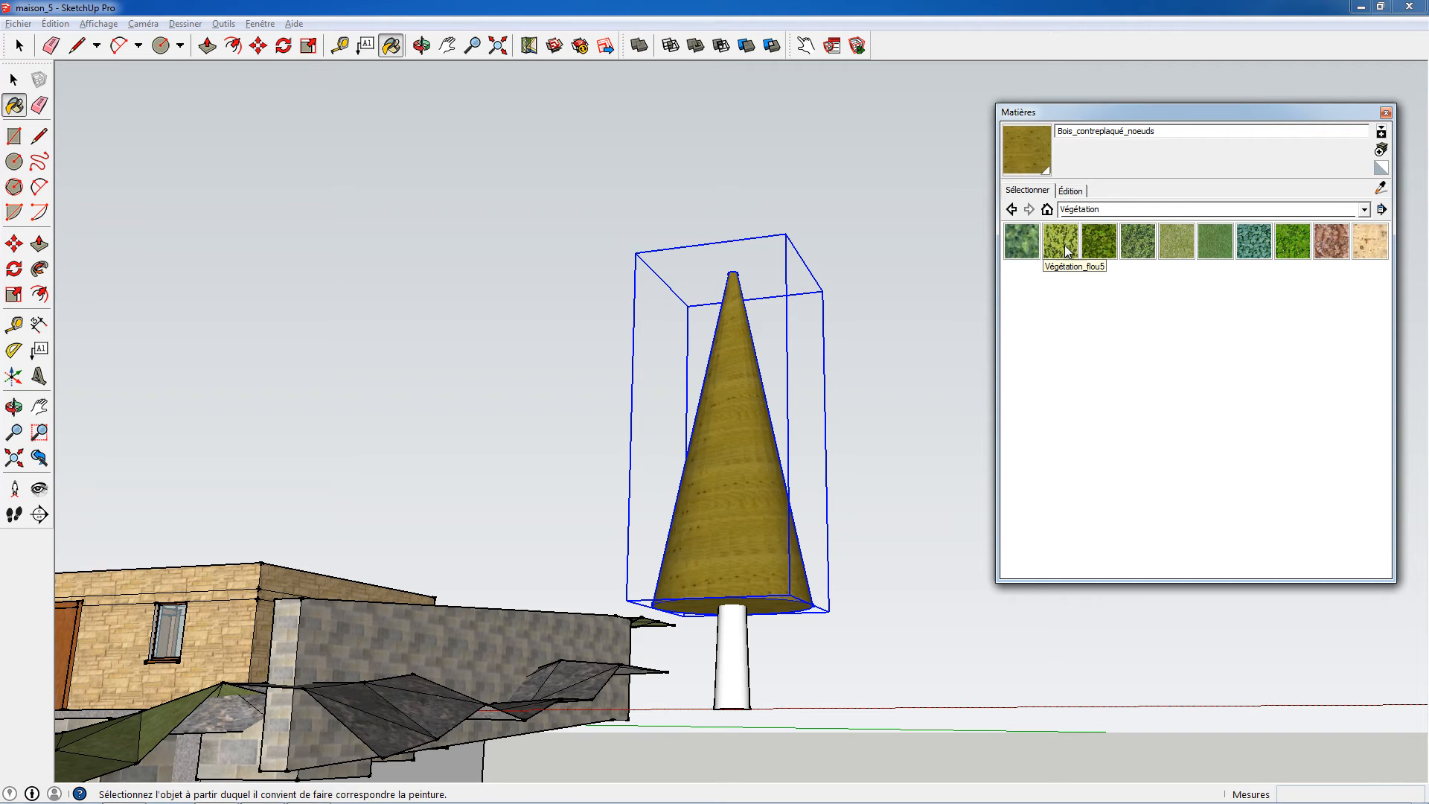
left_click(1301, 251)
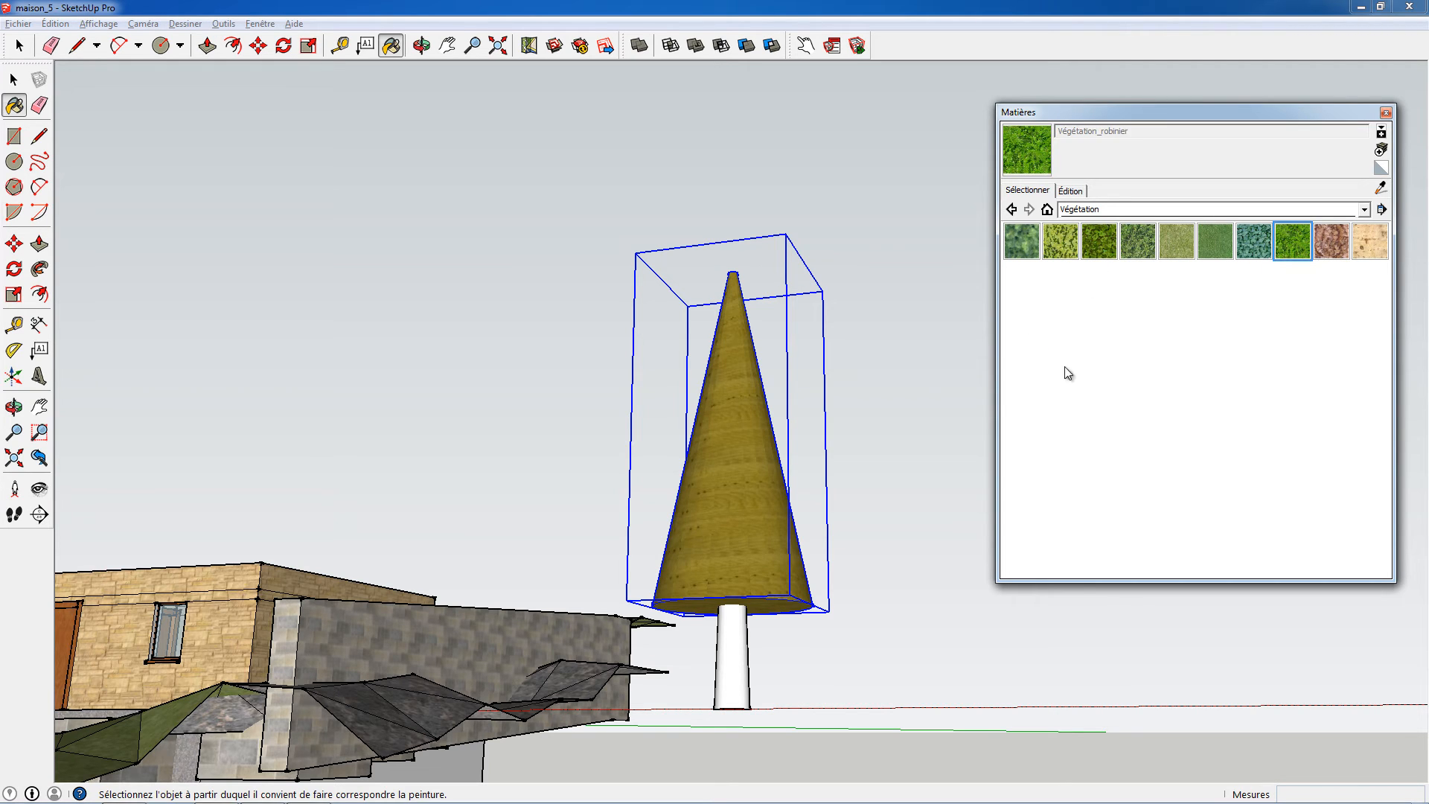
left_click(732, 460)
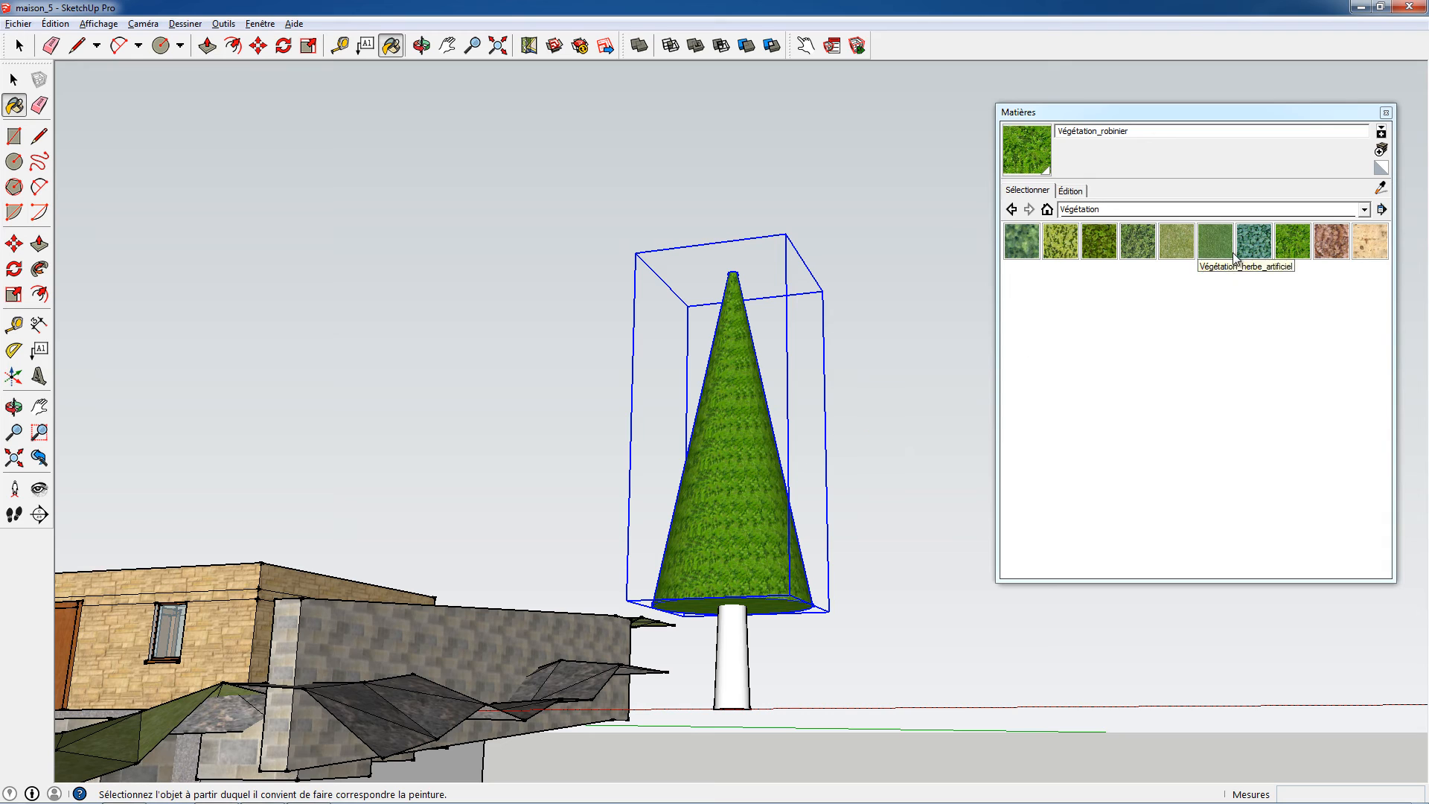
Paint the cone with the Vegetation_Grass1 material and disable its texture image, keeping a plain green colour.
left_click(1176, 246)
left_click(702, 484)
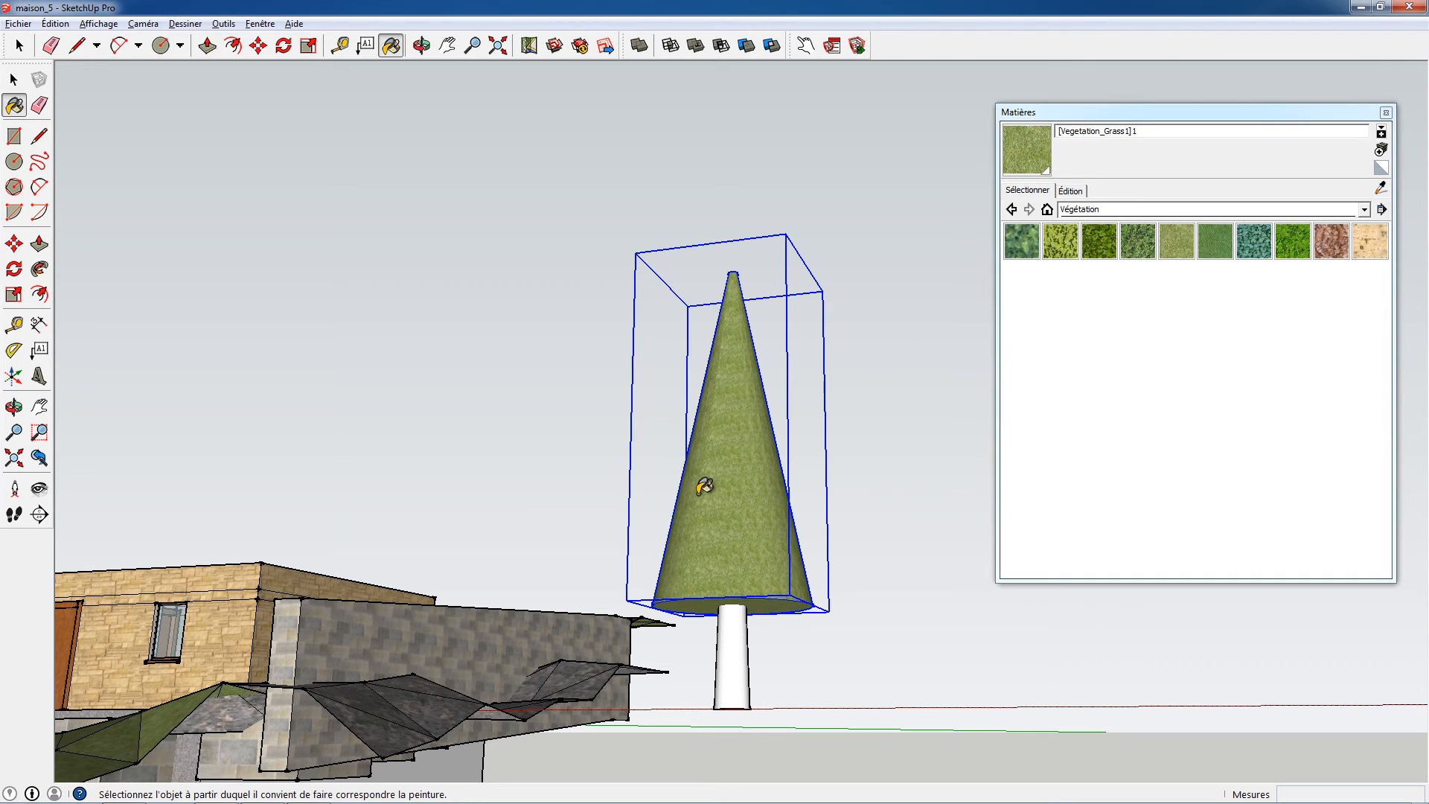
left_click(1071, 192)
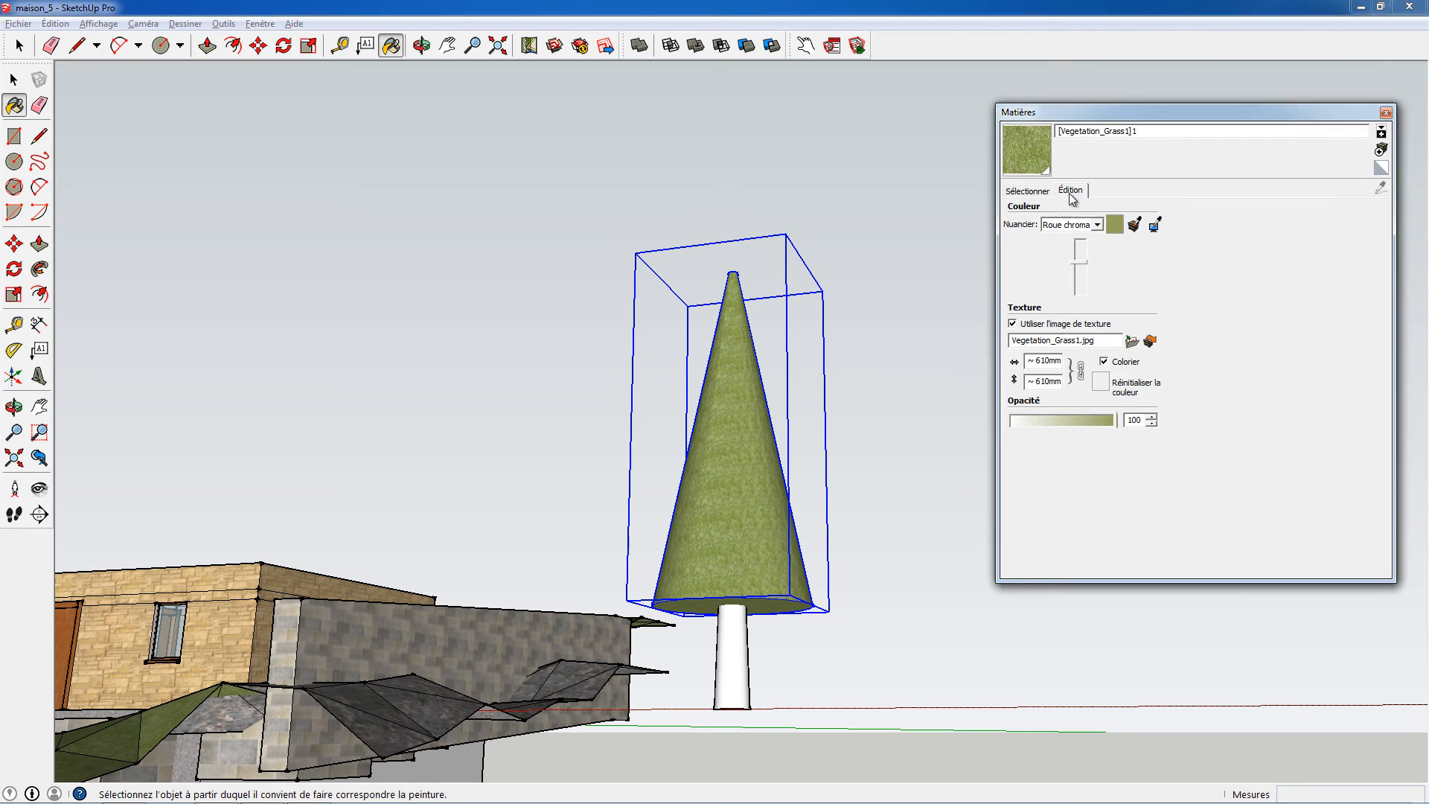
left_click(1013, 323)
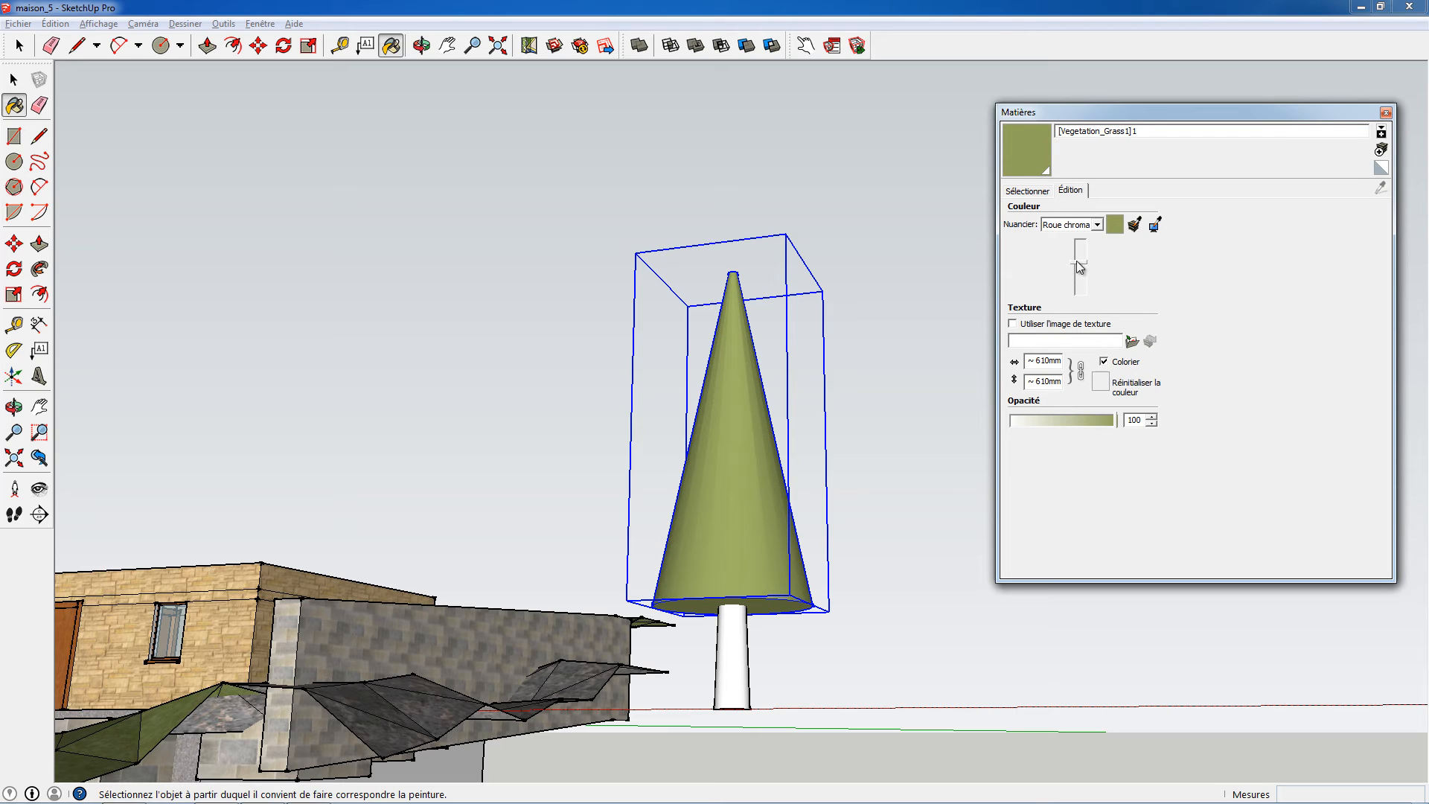
Create a plain brown material with hue 29, saturation 45 and luminosity 31, and paint the trunk with it.
left_click(1025, 192)
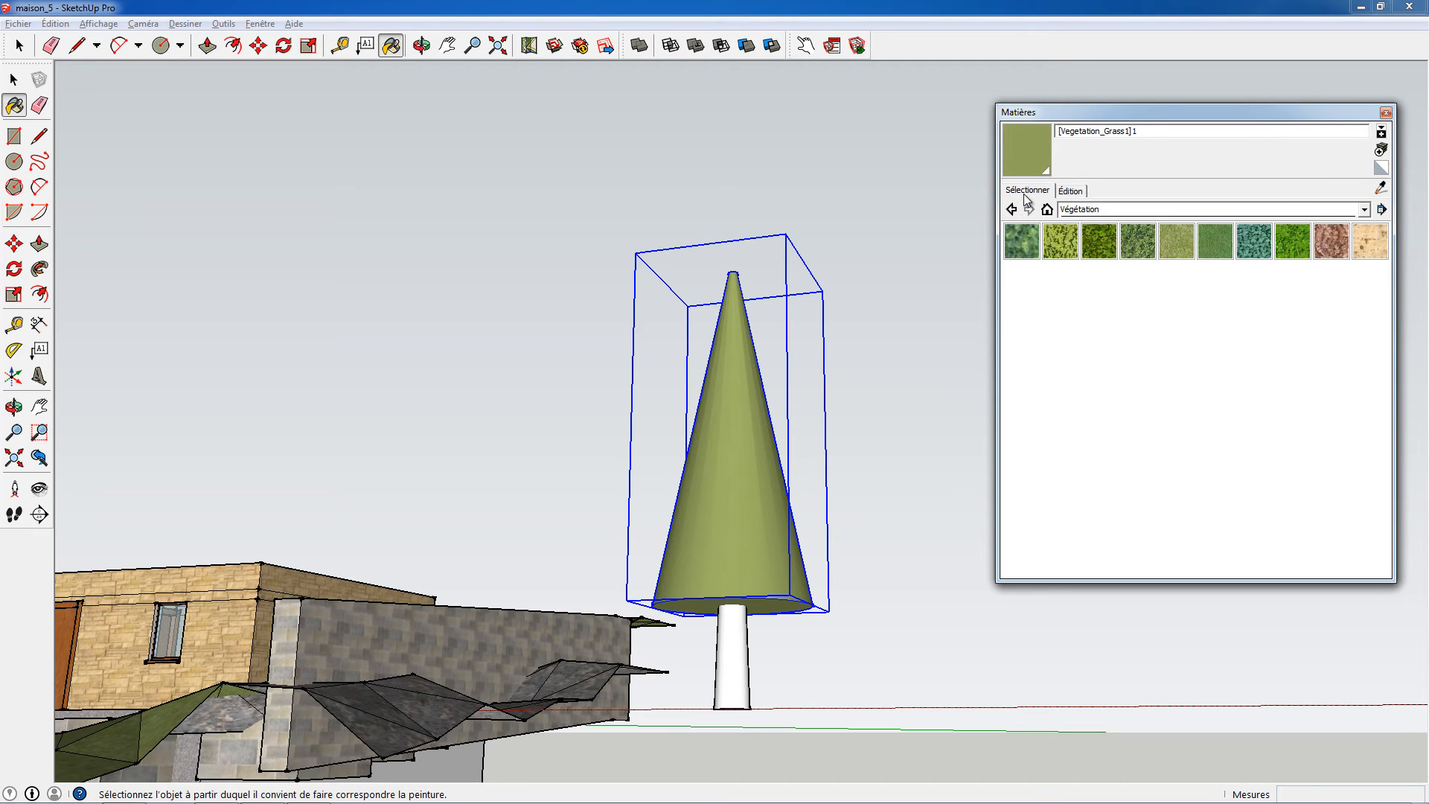
left_click(1010, 210)
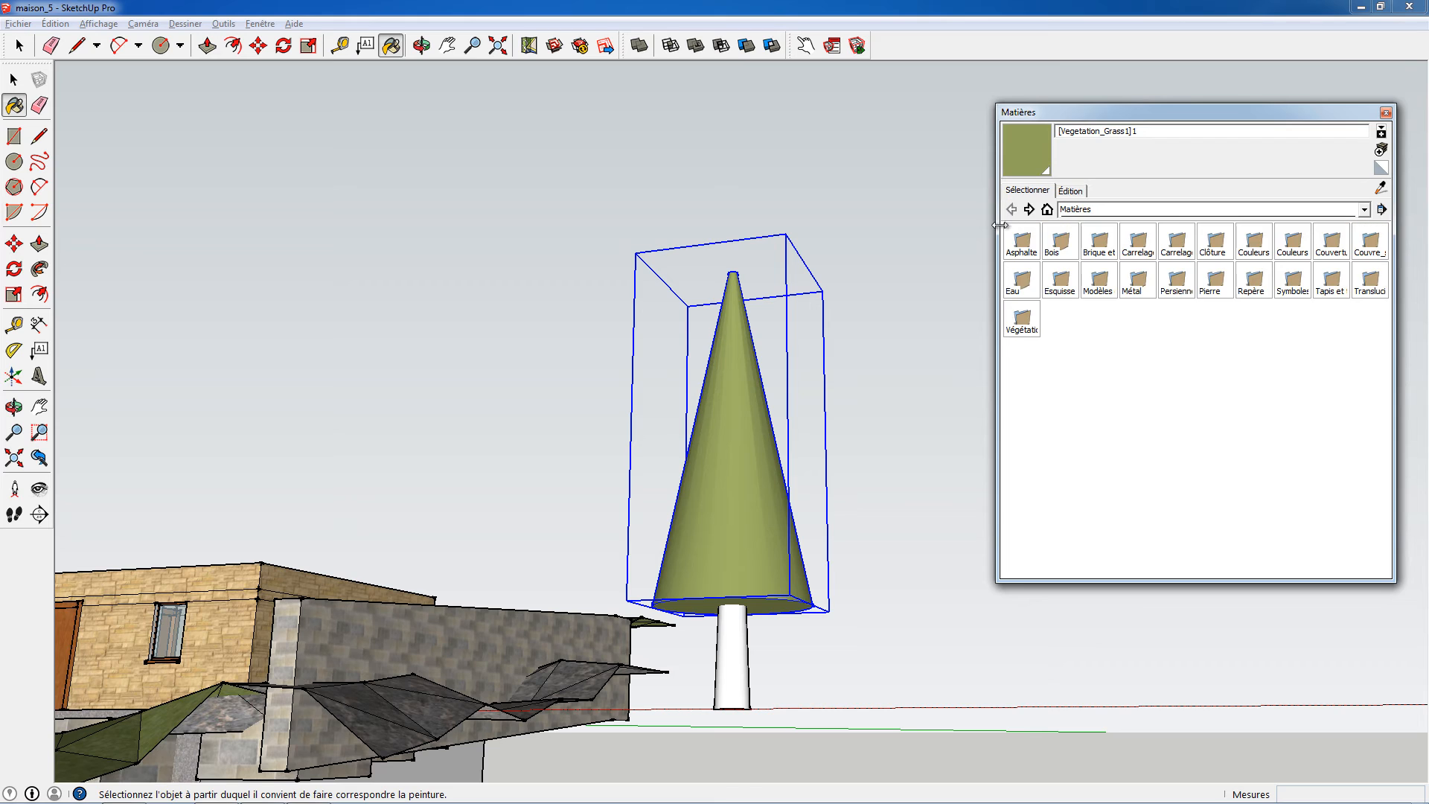
left_click(1057, 246)
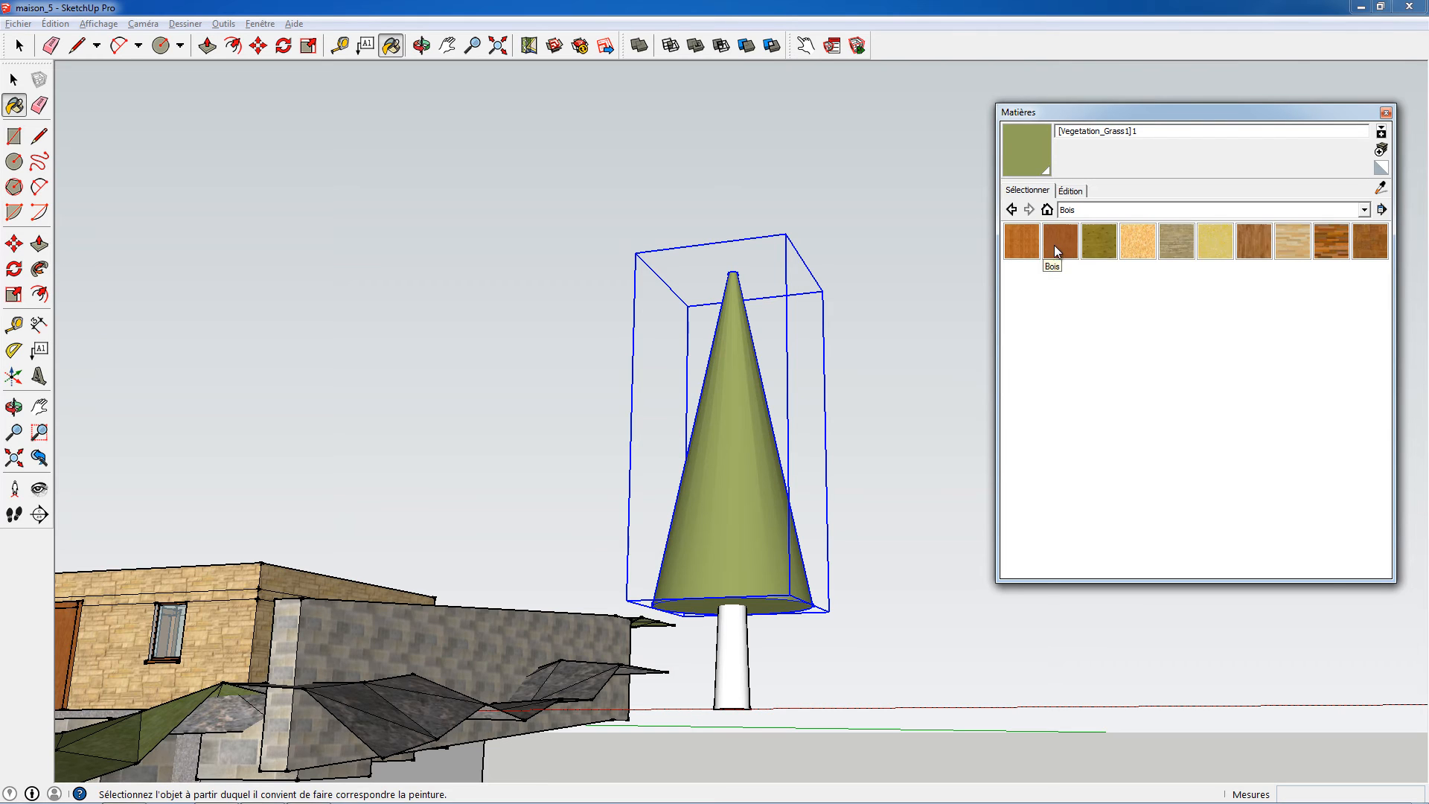
left_click(1012, 210)
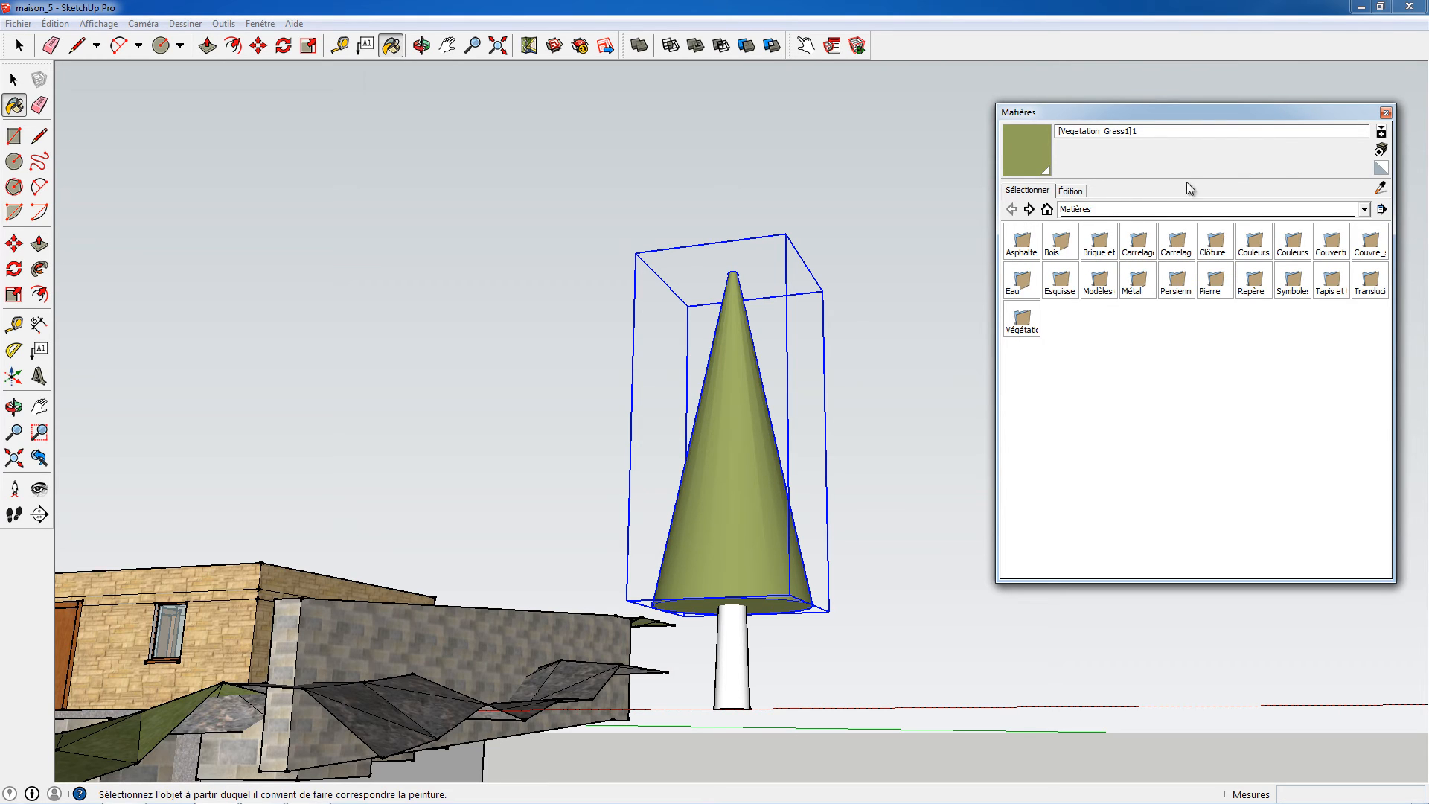
left_click(1381, 150)
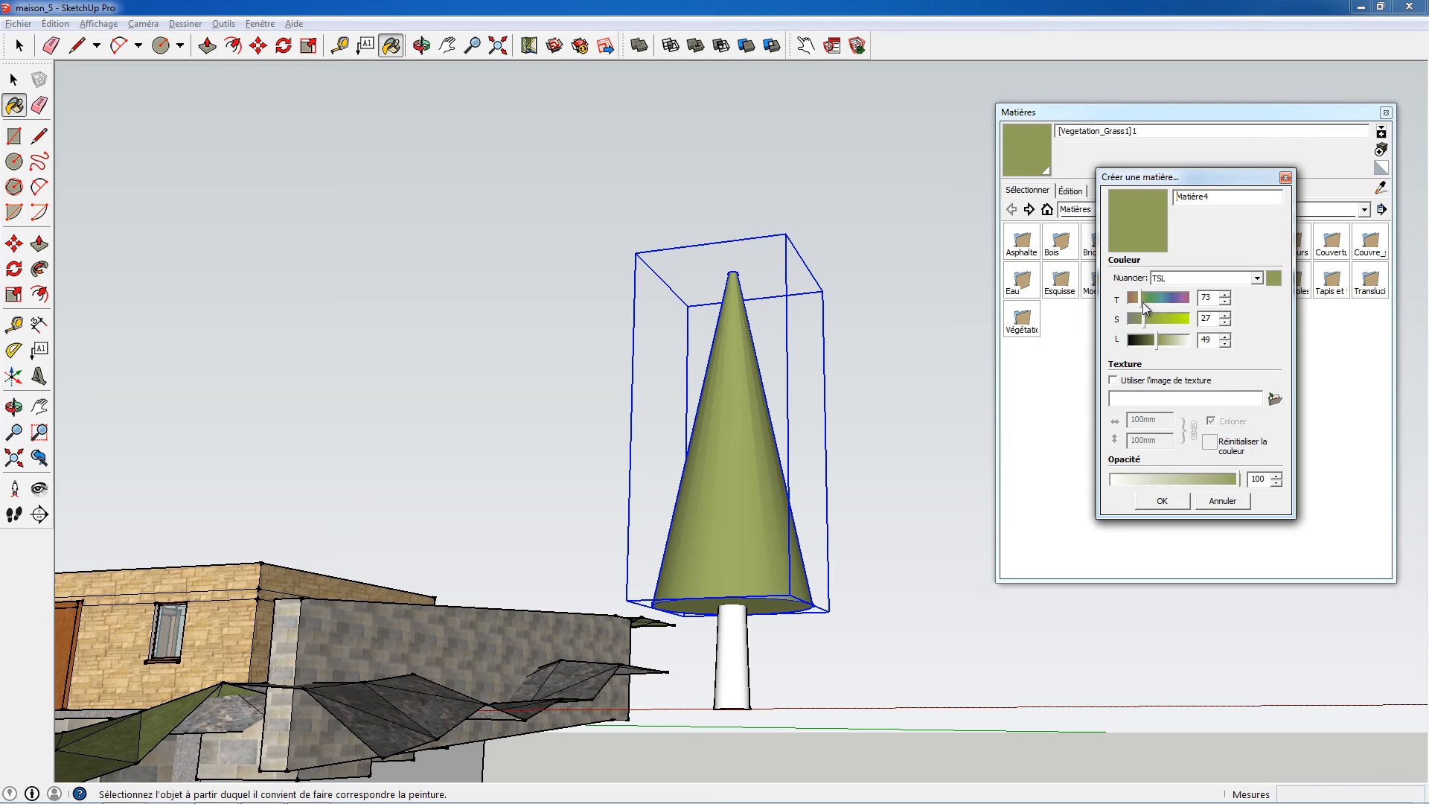
left_click_drag(1144, 305, 1148, 347)
left_click(1137, 301)
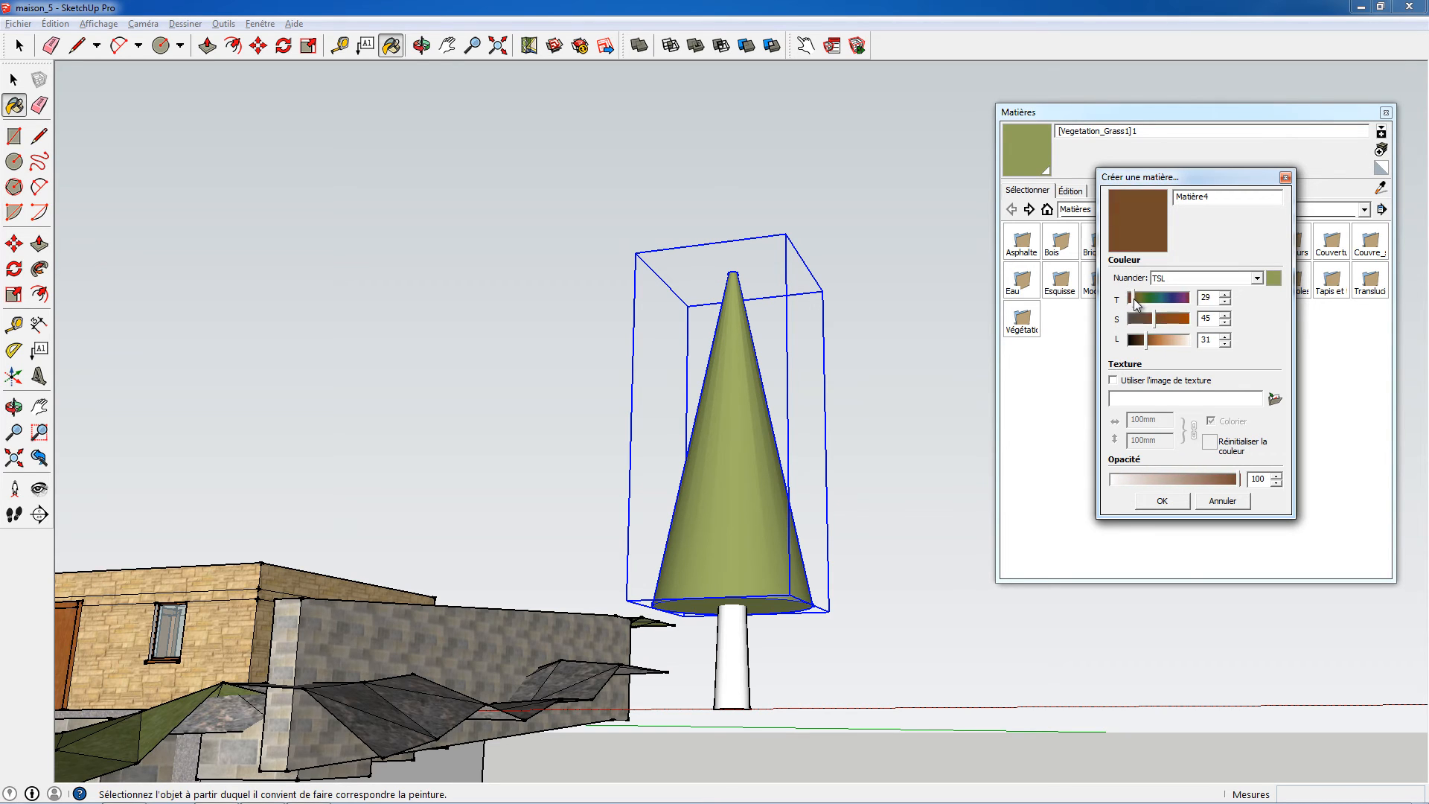
left_click(1158, 506)
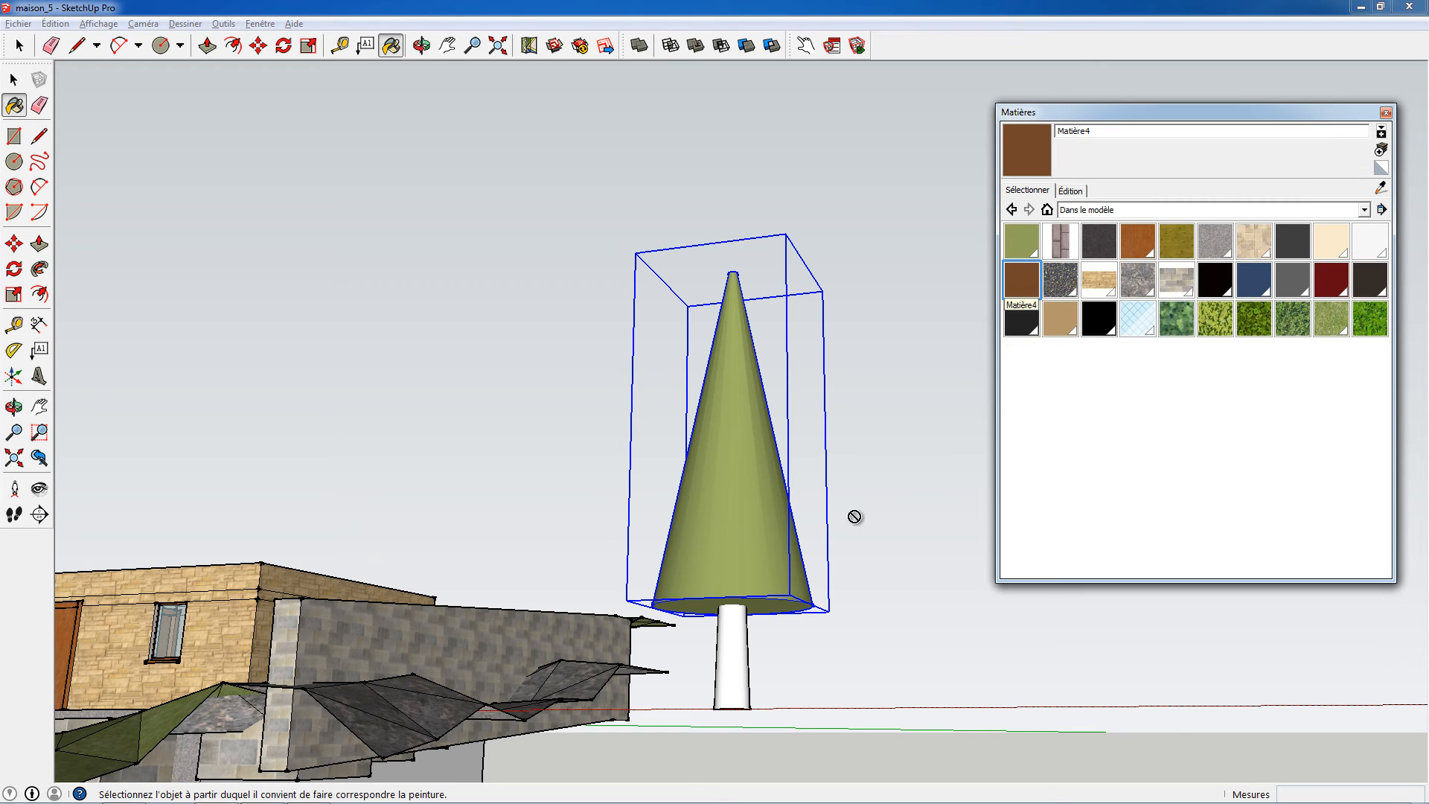
left_click(739, 662)
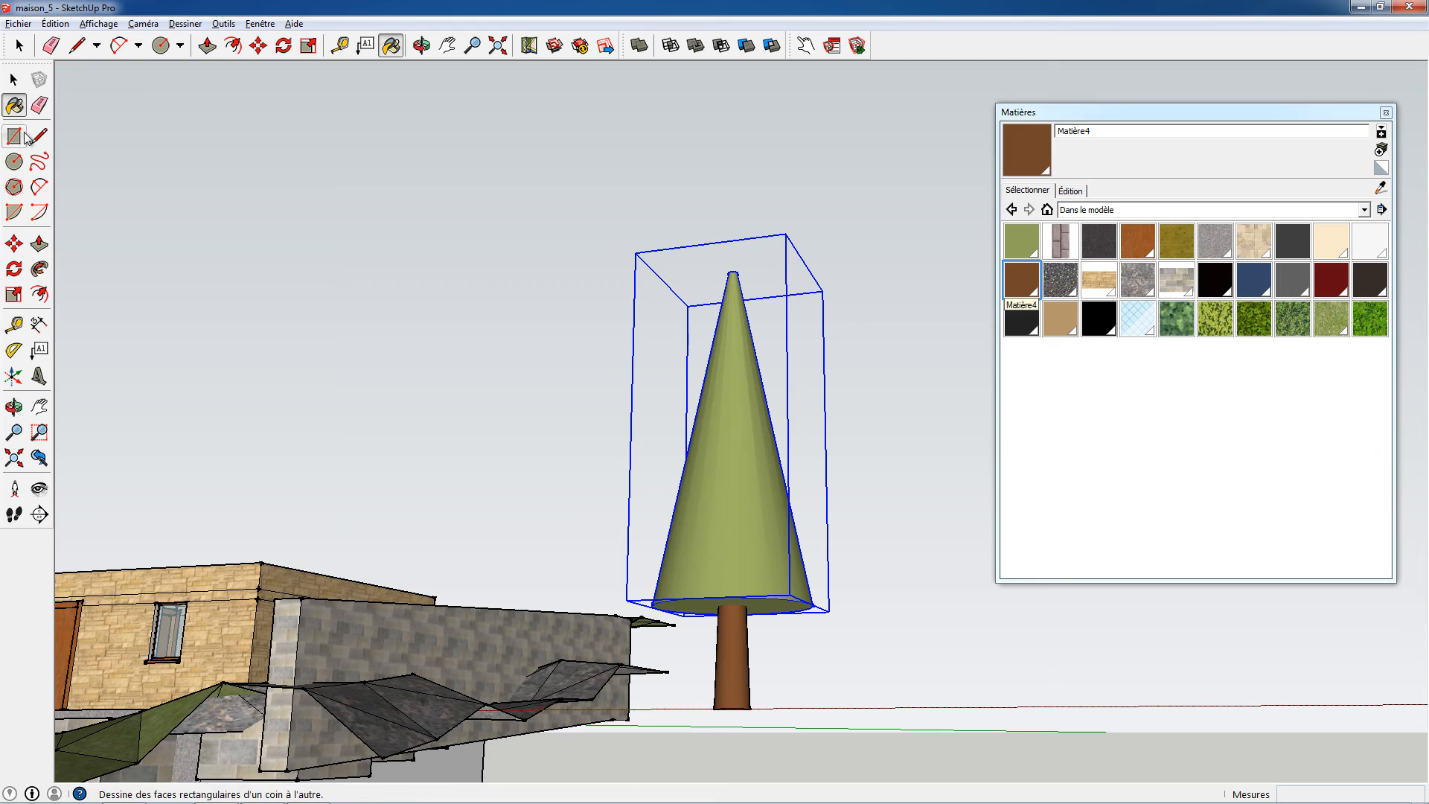
Select the tree's cone and trunk together and move them from beside the house to the area behind it.
left_click(14, 80)
left_click(578, 492)
left_click_drag(845, 516, 730, 689)
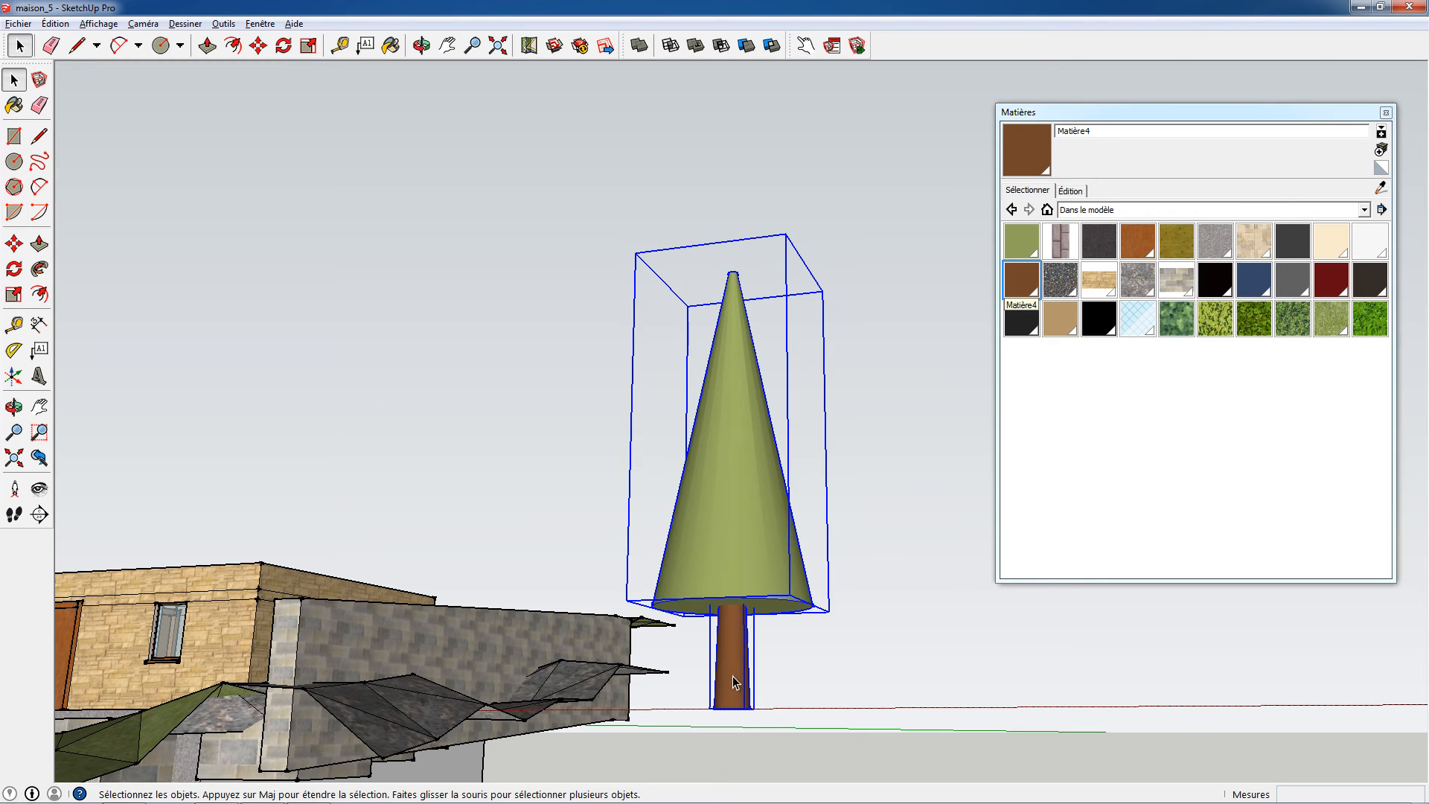
middle_click_drag(717, 548, 828, 639)
scroll(829, 638, "down", 2)
scroll(830, 642, "down", 1)
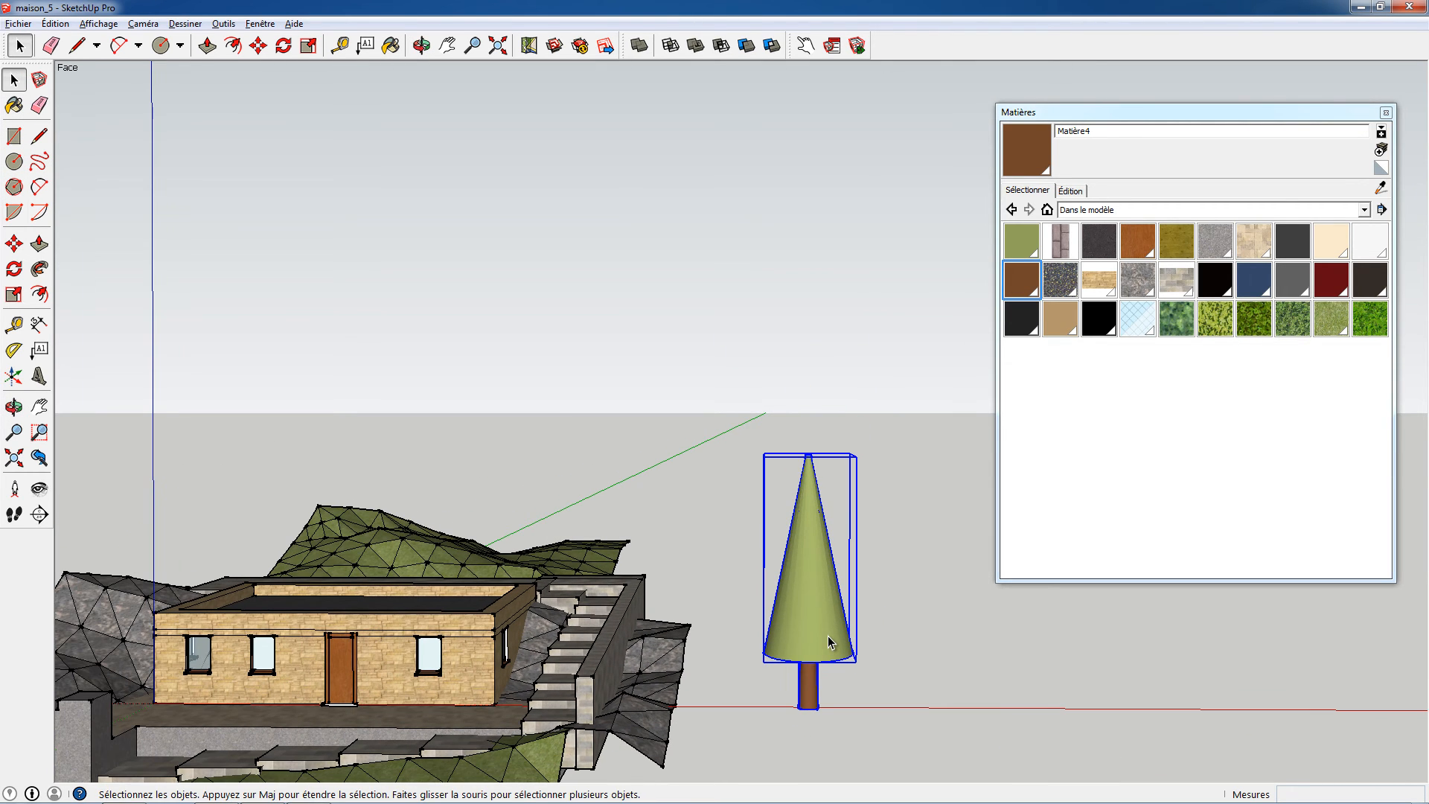
key("m")
left_click(804, 632)
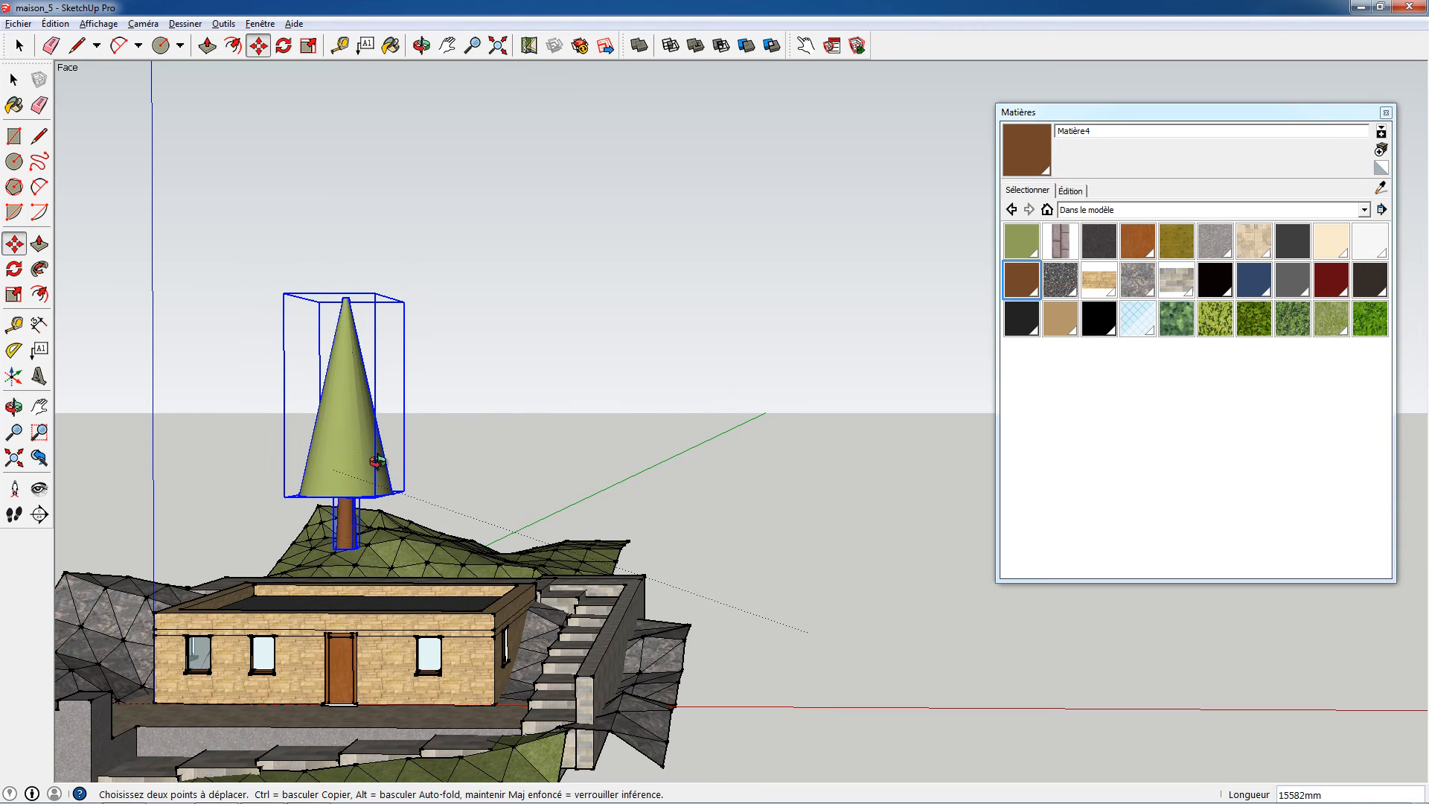
left_click(372, 464)
Reposition the tree so it stands on the grassy hill behind the house, and clear the selection.
middle_click_drag(387, 461, 1012, 432)
left_click(696, 455)
scroll(399, 543, "down", 3)
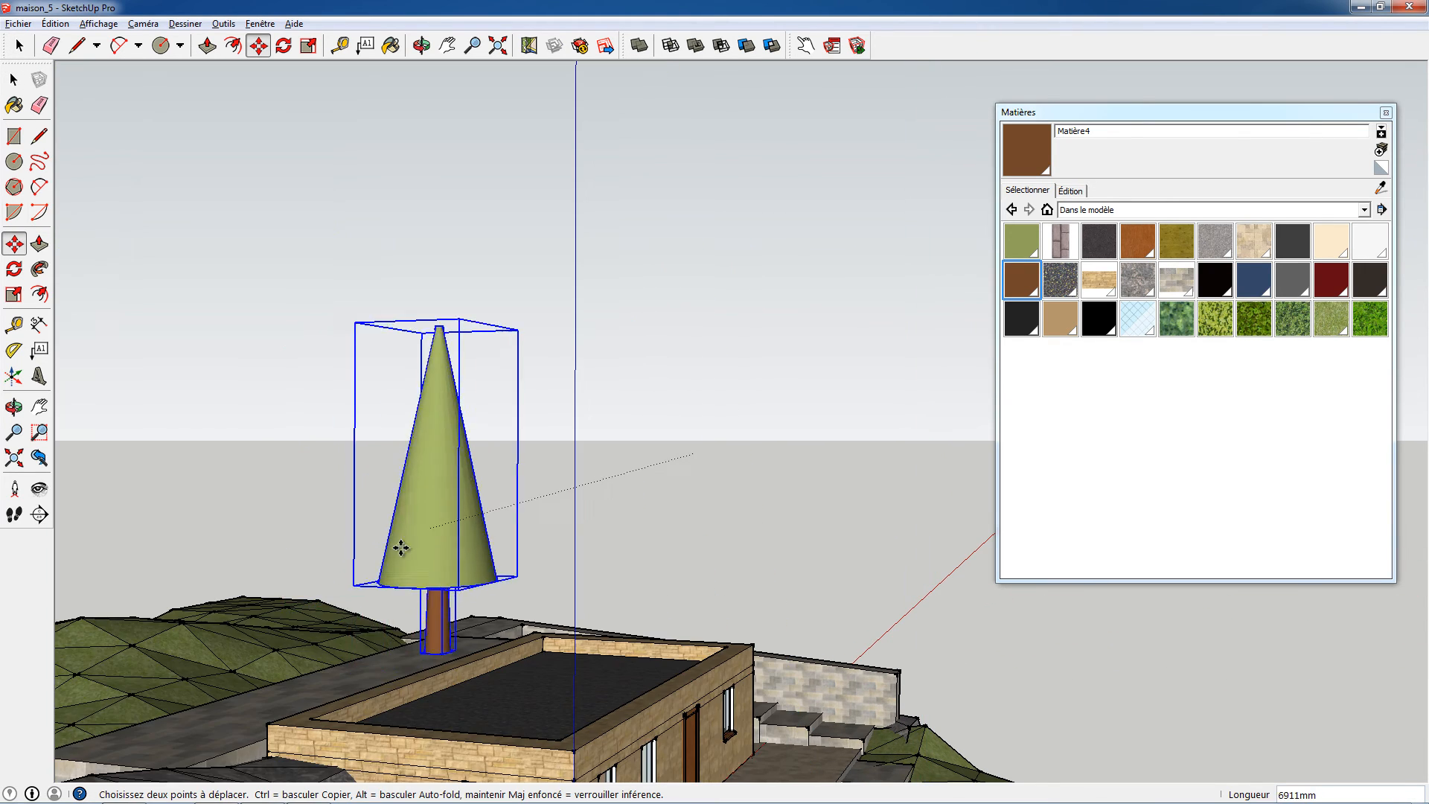
scroll(268, 565, "up", 3)
scroll(349, 596, "down", 4)
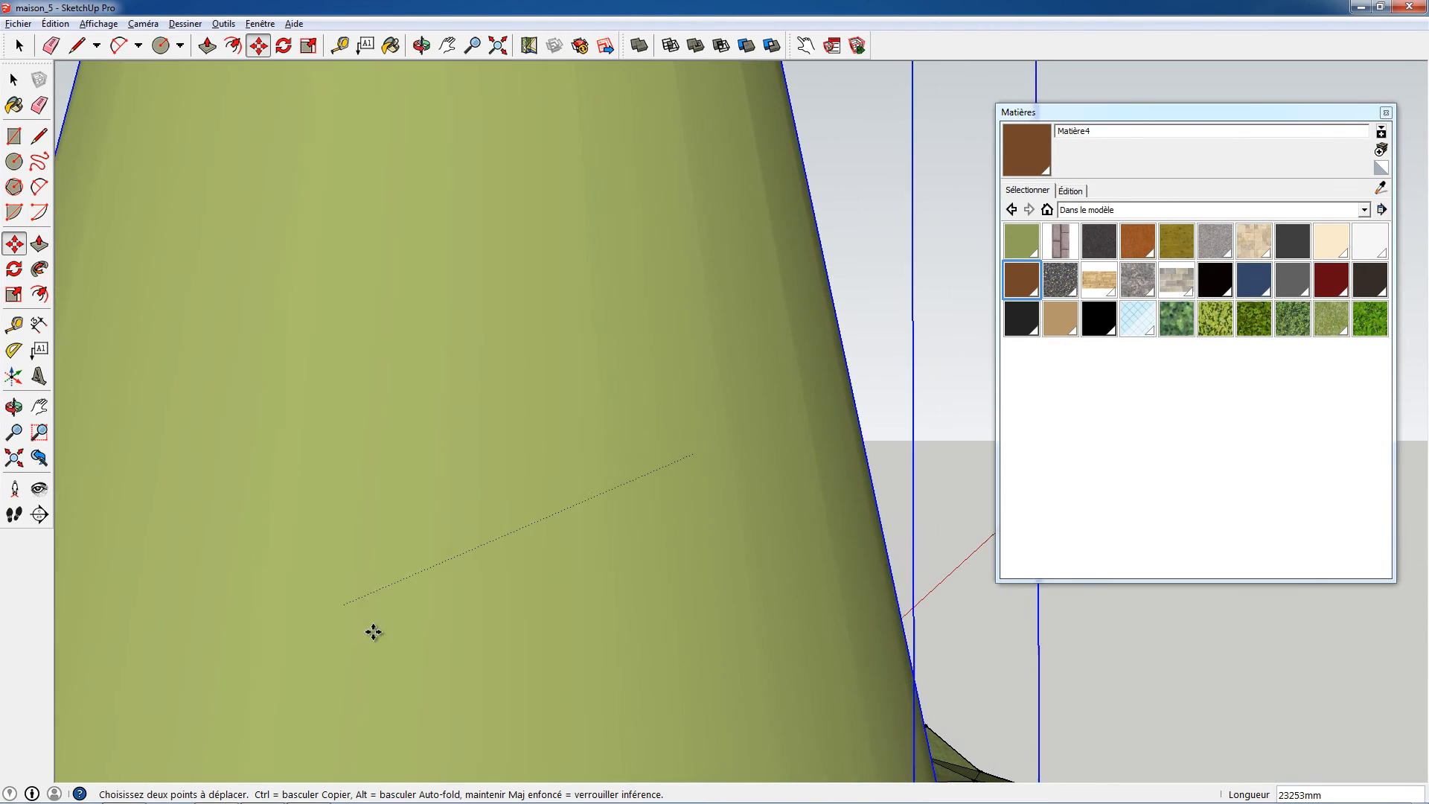
middle_click_drag(308, 539, 568, 449)
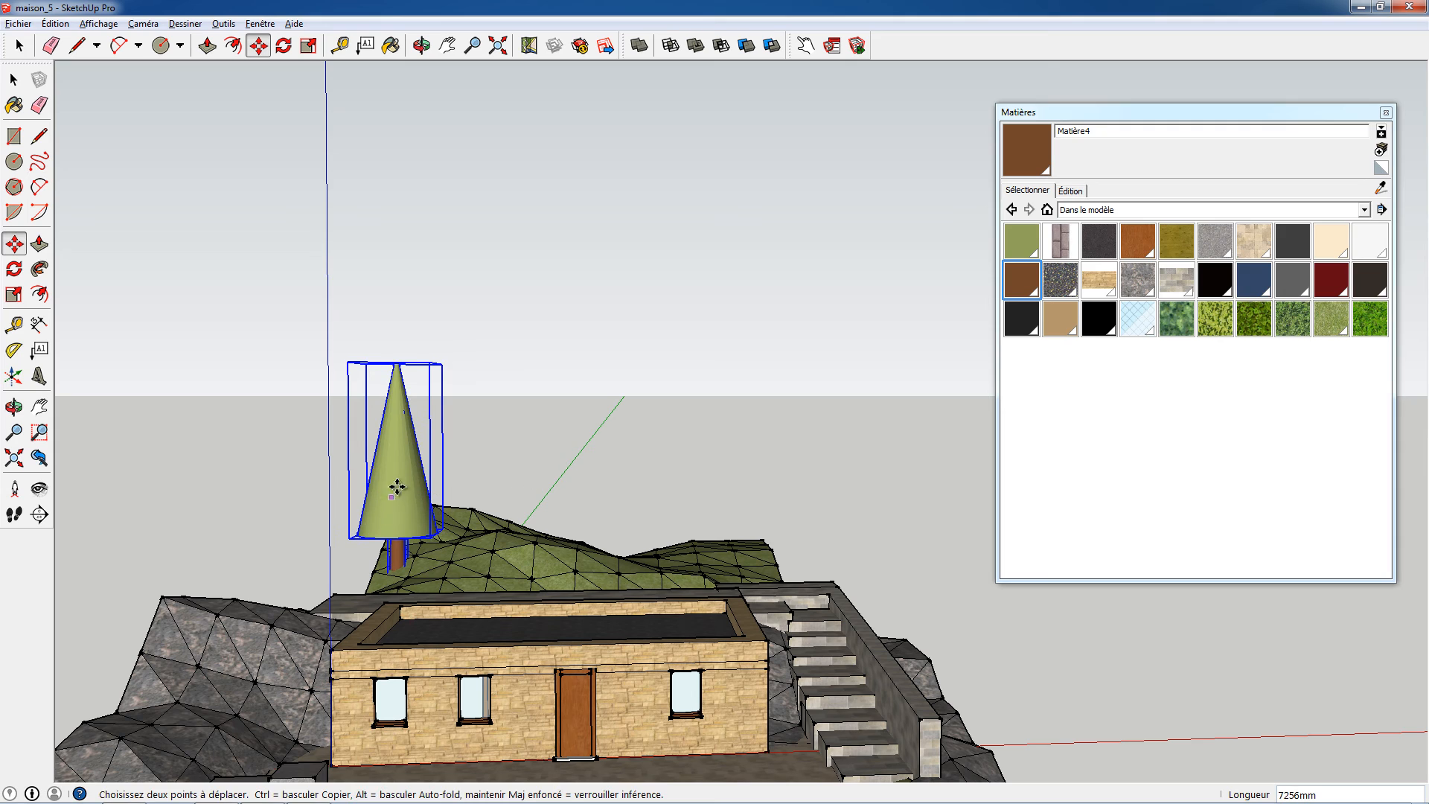
left_click(533, 408)
key("space")
left_click(530, 425)
Select the tree's cone and trunk and place a copy of both beside the original on the grassy hill.
middle_click_drag(529, 424, 595, 517)
scroll(748, 435, "down", 3)
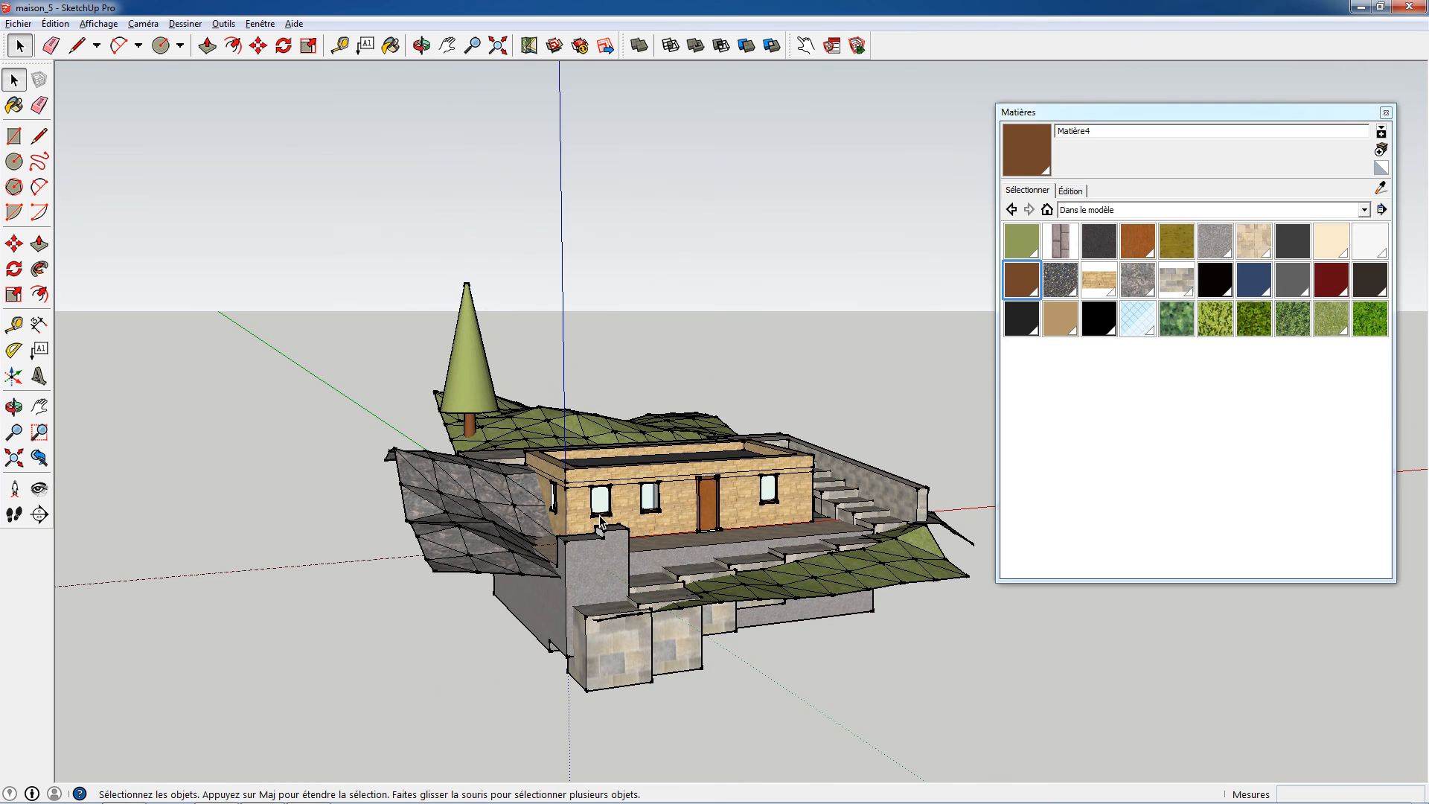
scroll(601, 519, "up", 2)
scroll(601, 519, "up", 2)
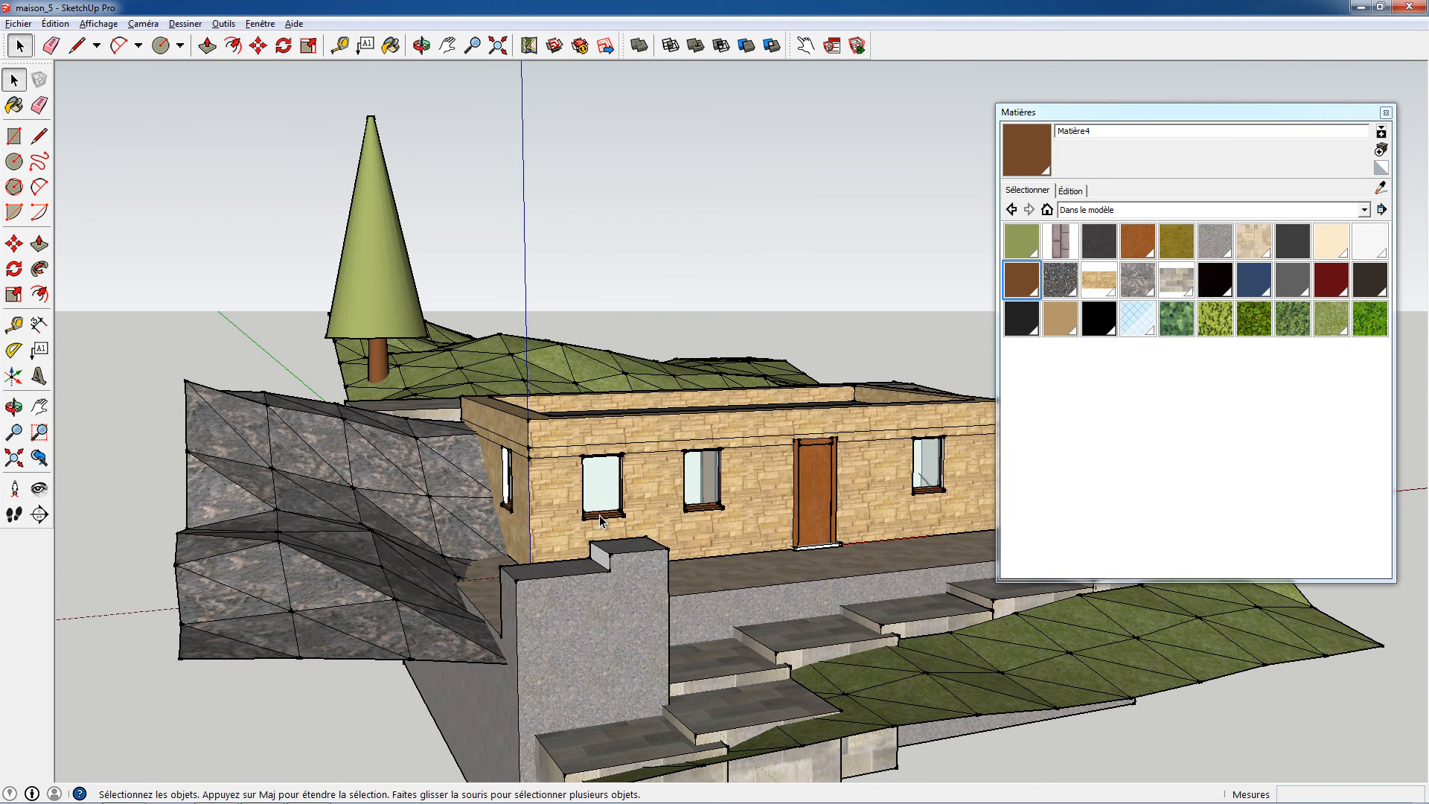
left_click(376, 246)
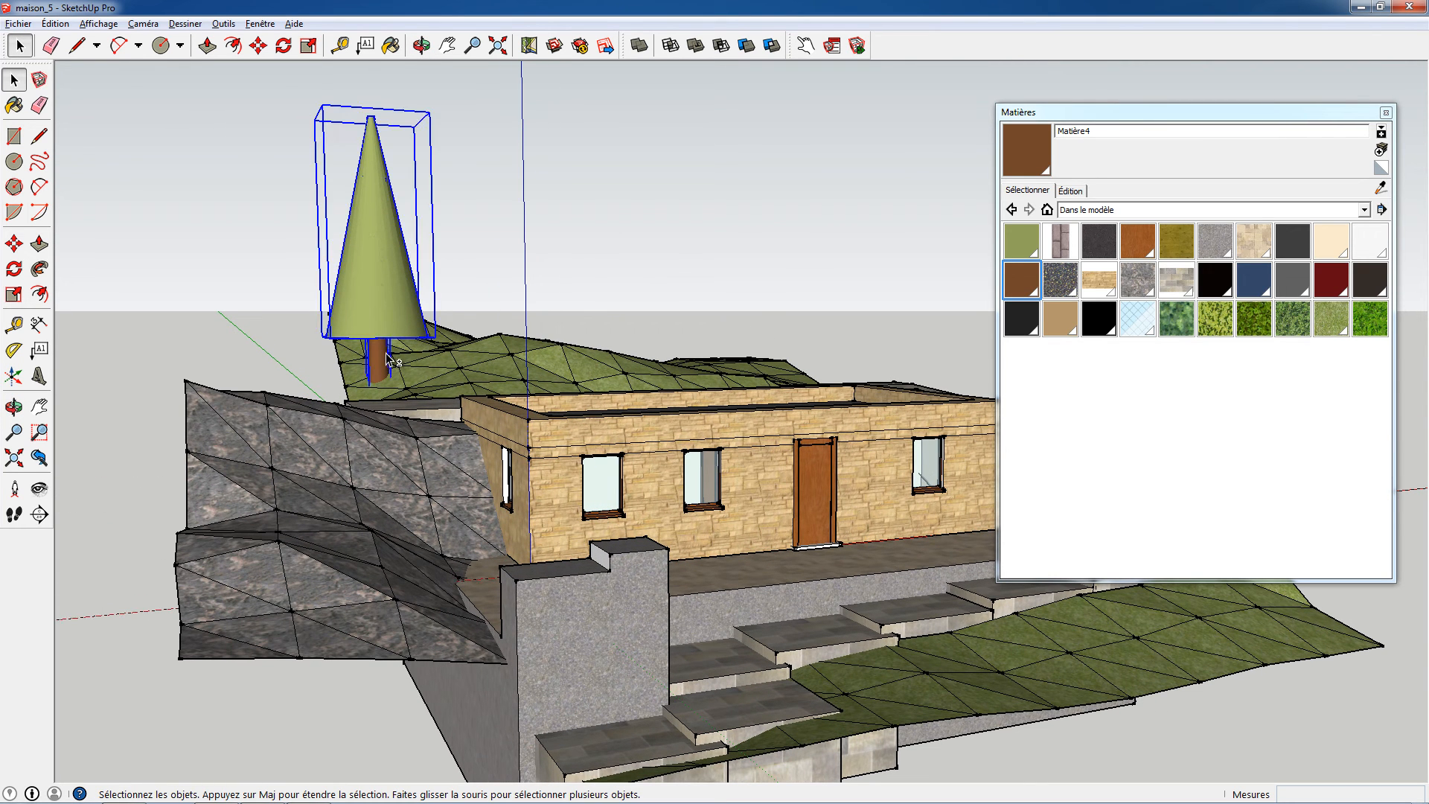
middle_click_drag(460, 363, 361, 358)
key("m")
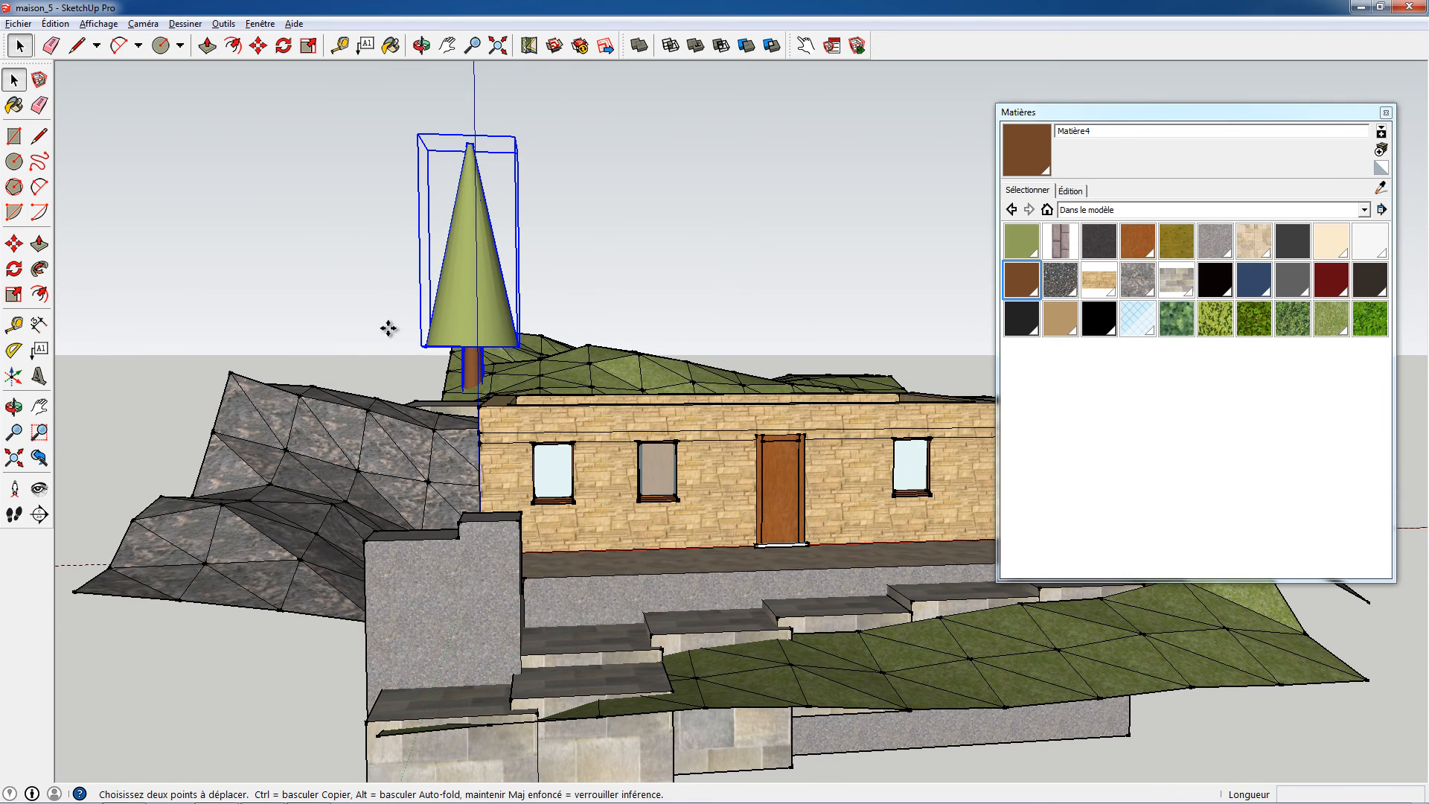
key("ctrl")
left_click(465, 290)
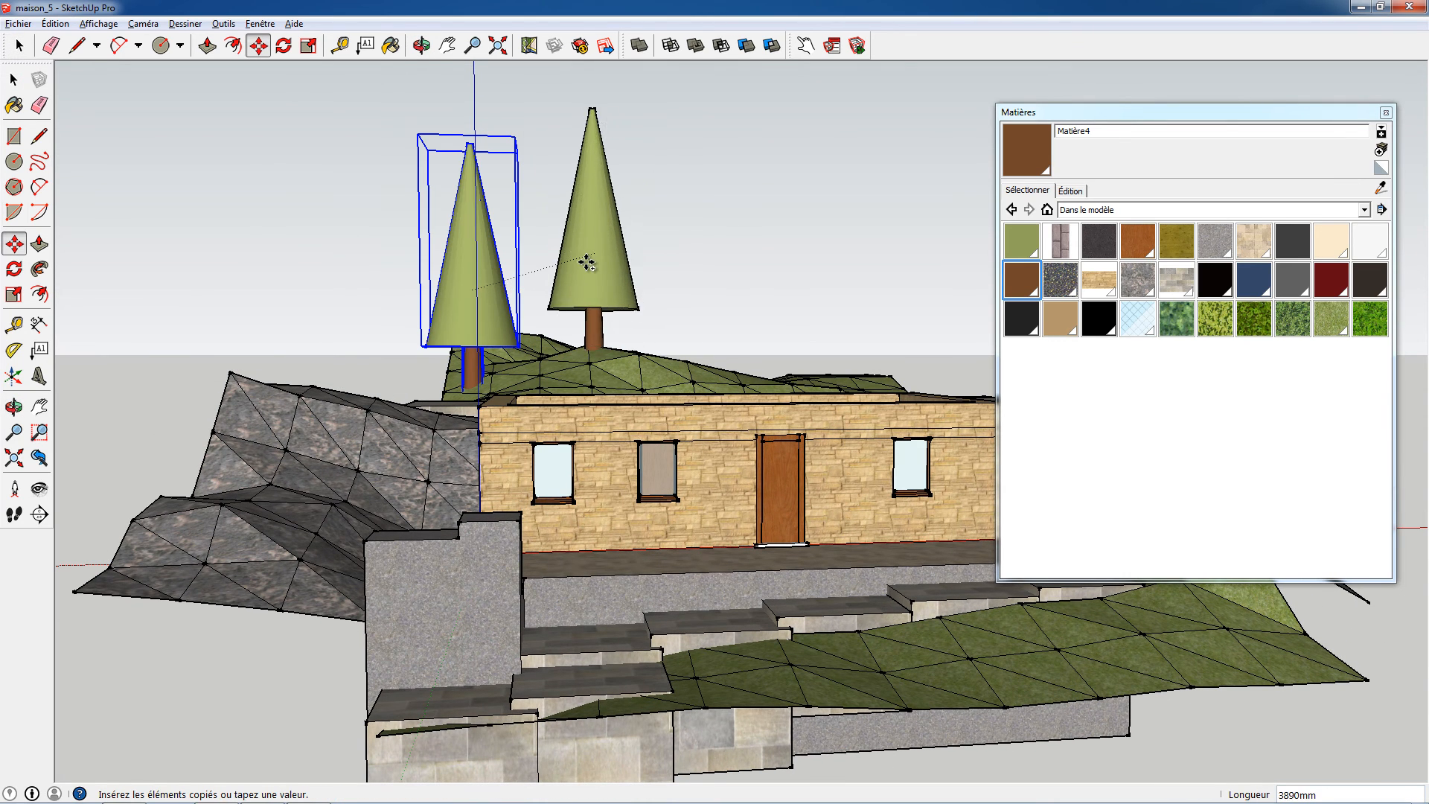
left_click(585, 261)
Scale the copied tree up uniformly from a corner so it is larger than the original.
key("s")
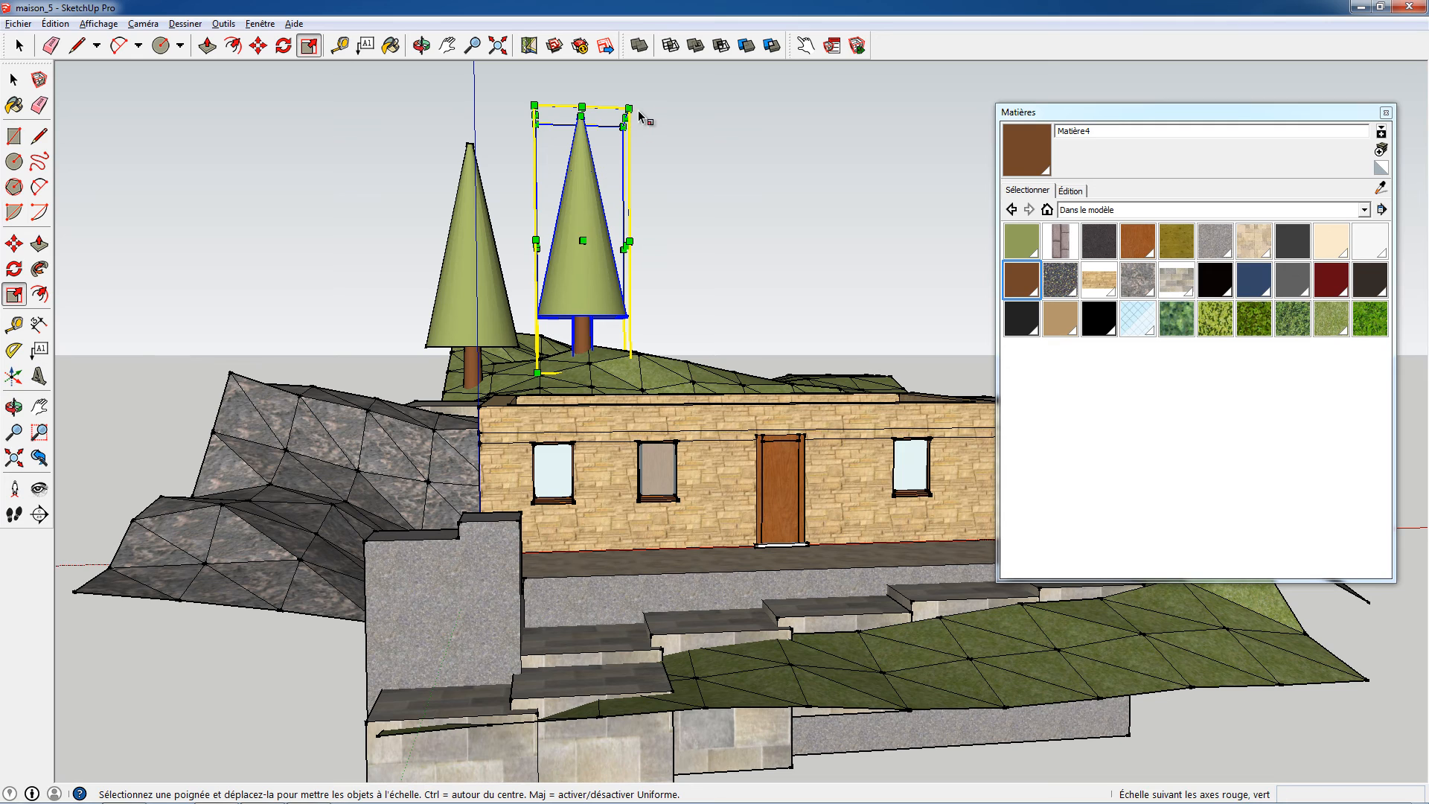
left_click_drag(629, 109, 669, 83)
middle_click_drag(590, 255, 473, 301)
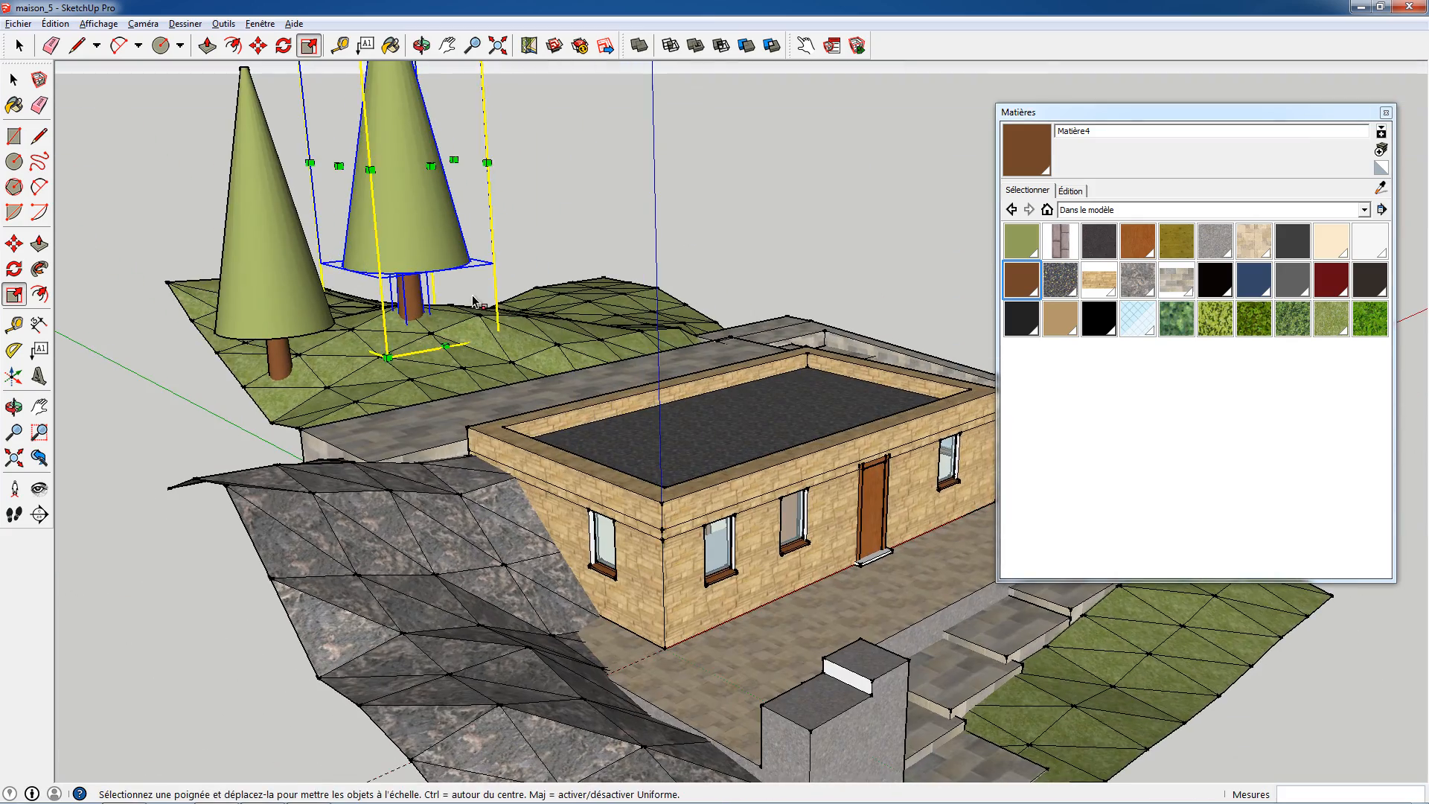
key("space")
Move the enlarged tree to a spot on the grassy hill near the smaller tree and deselect it.
middle_click_drag(418, 217, 573, 287)
middle_click_drag(156, 298, 674, 350, "shift")
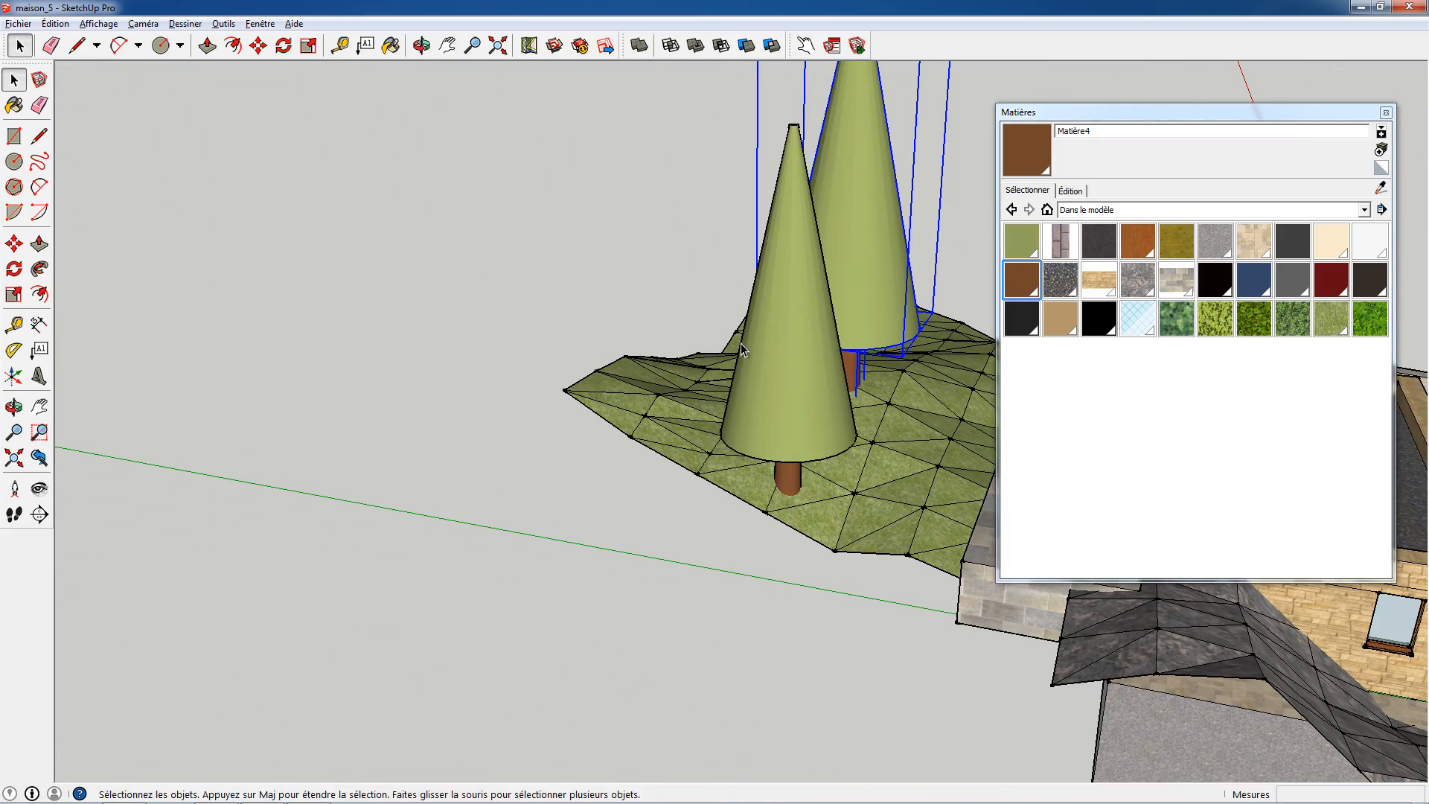
key("m")
left_click(870, 267)
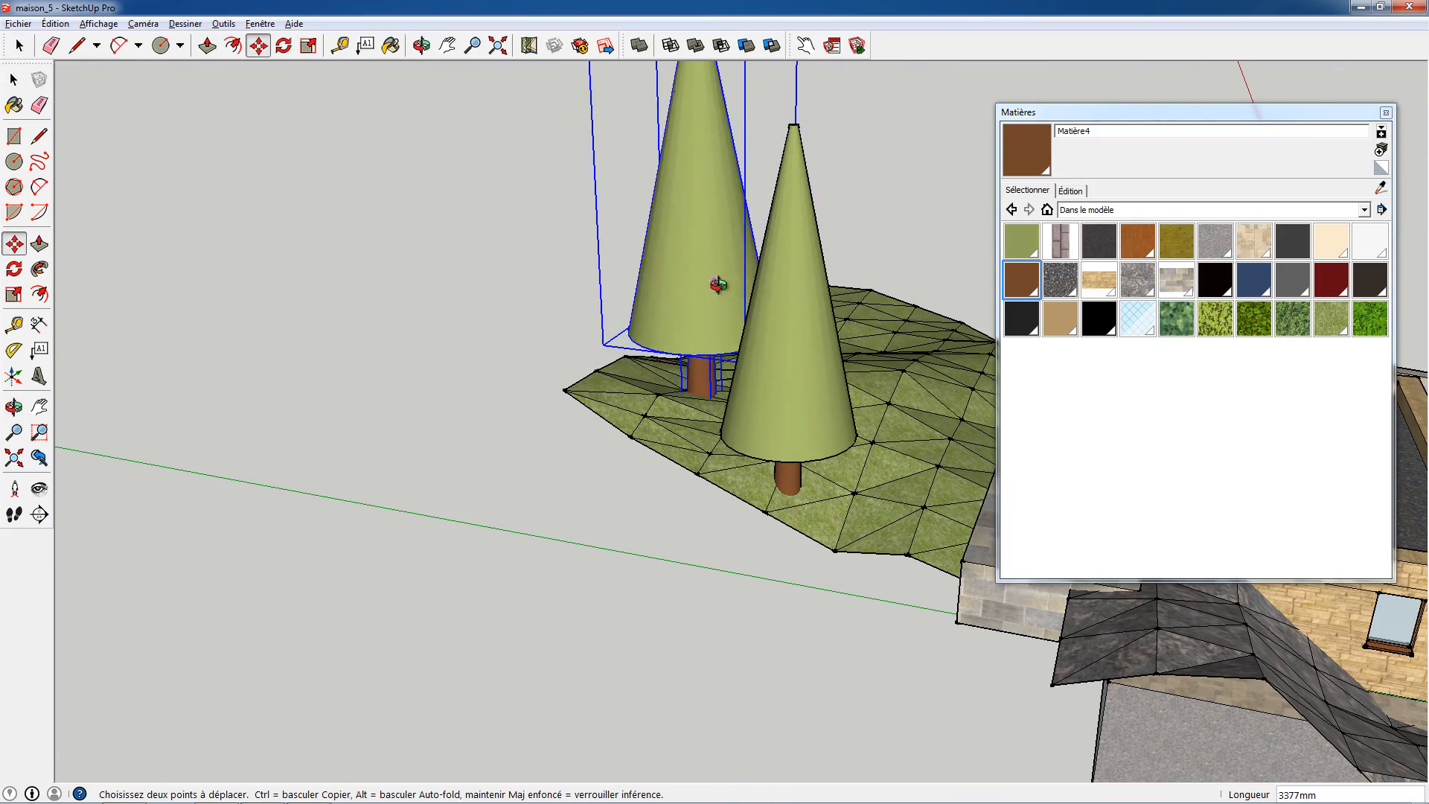
mouse_move(717, 284)
middle_mouse_down()
mouse_move(446, 328)
mouse_move(692, 279)
middle_mouse_up()
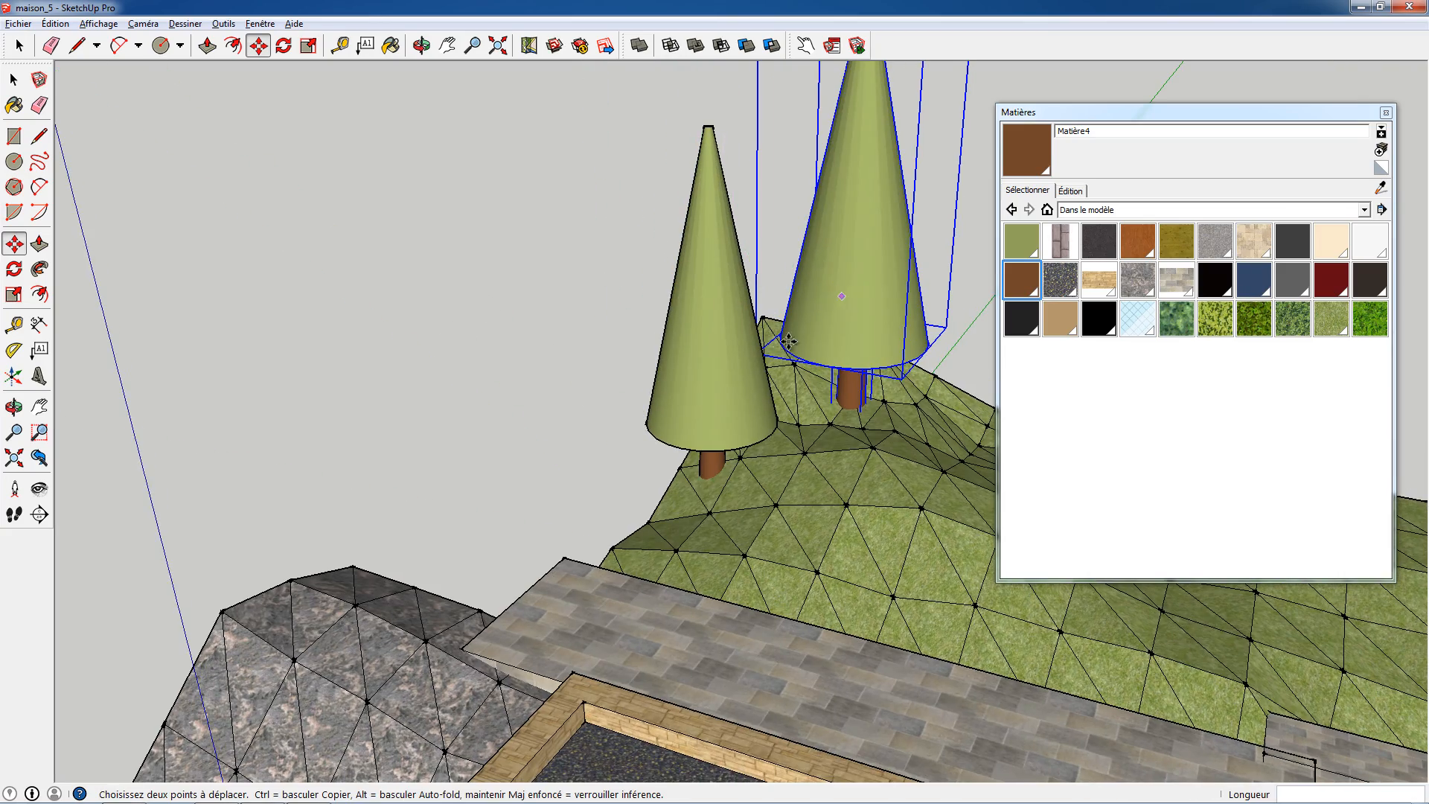
middle_click_drag(788, 341, 814, 259)
scroll(814, 259, "down", 6)
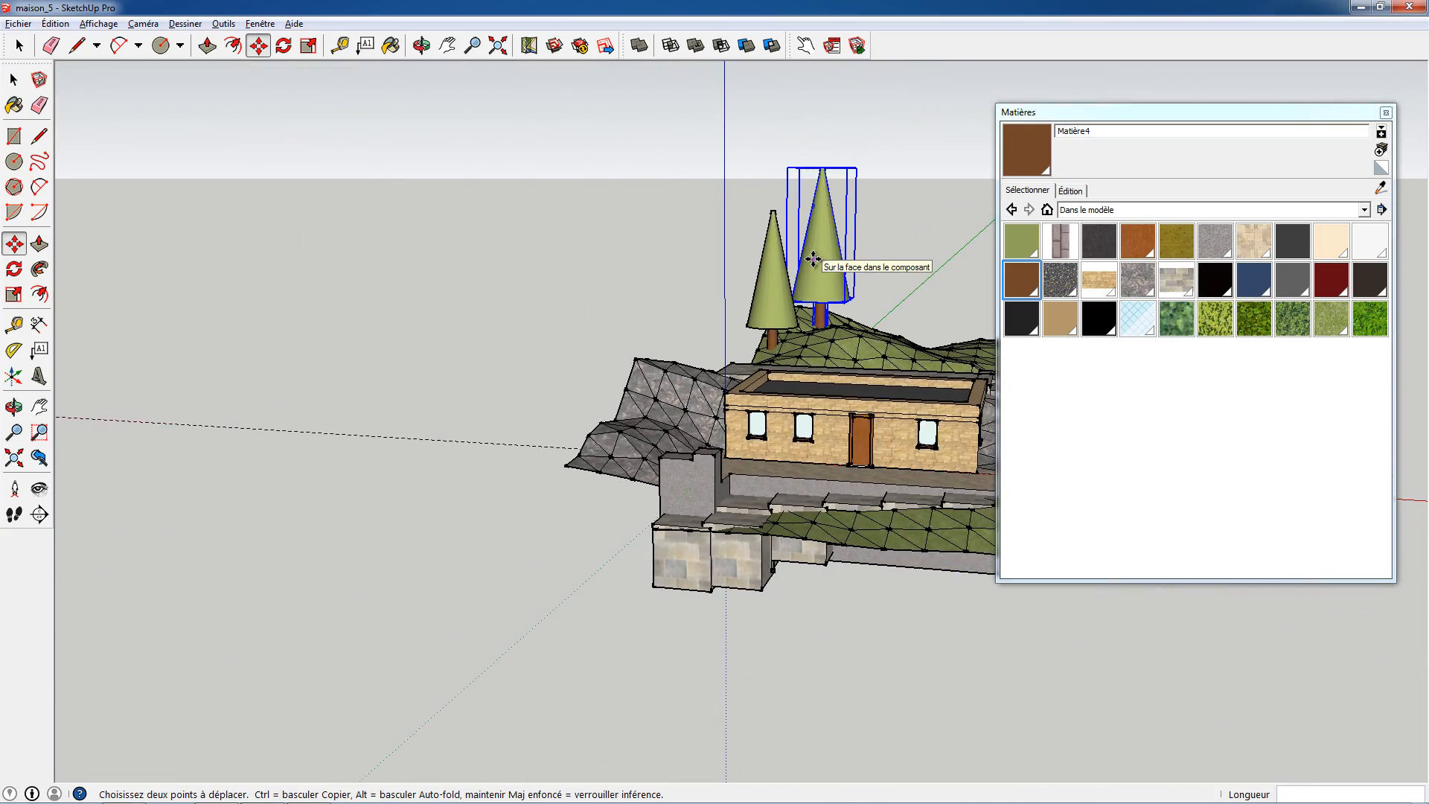
middle_click_drag(659, 366, 344, 457, "shift")
middle_click_drag(760, 413, 871, 223)
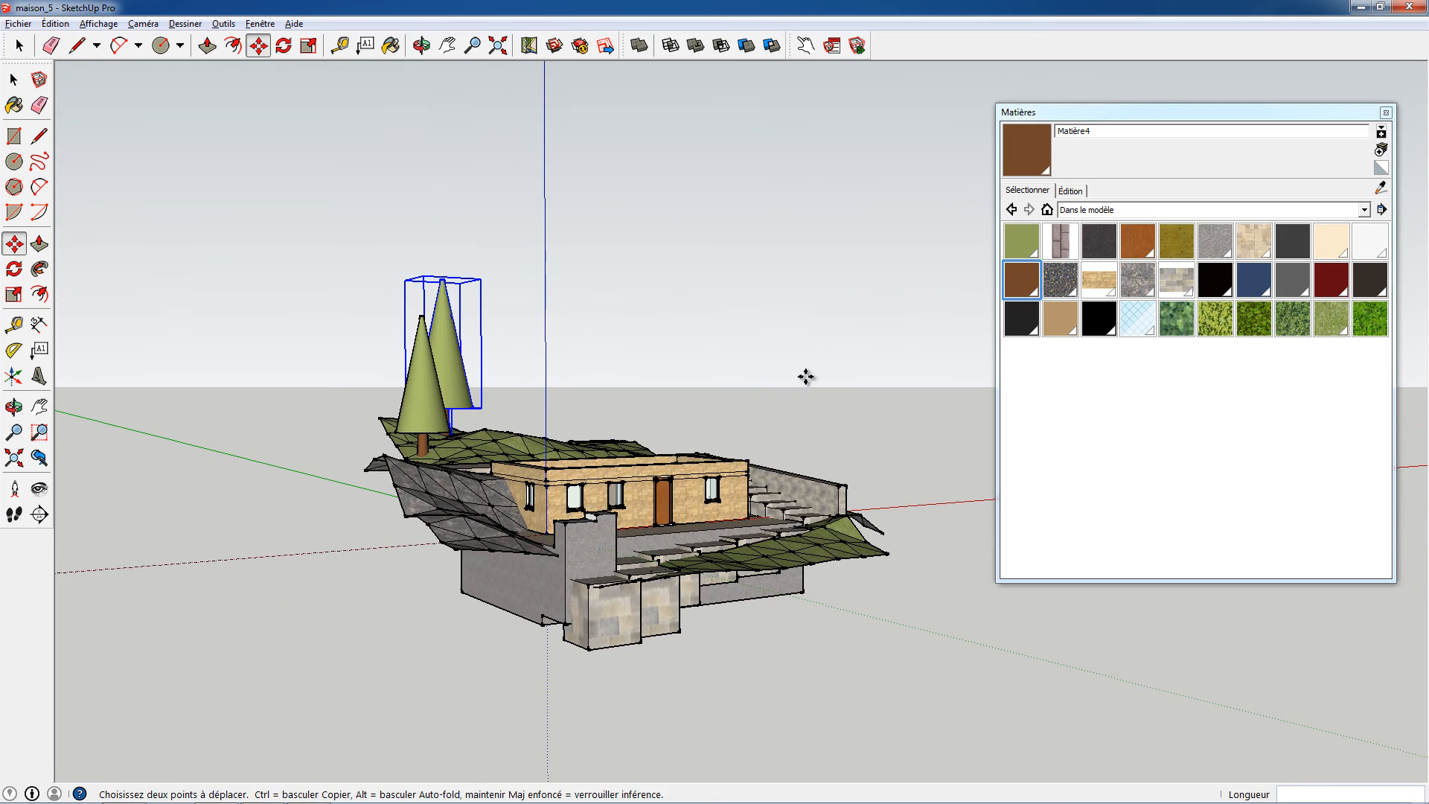
key("space")
left_click(794, 402)
Close the materials window and frame the whole house, terrain and both trees in a three-quarter front view.
middle_click_drag(794, 404, 763, 413)
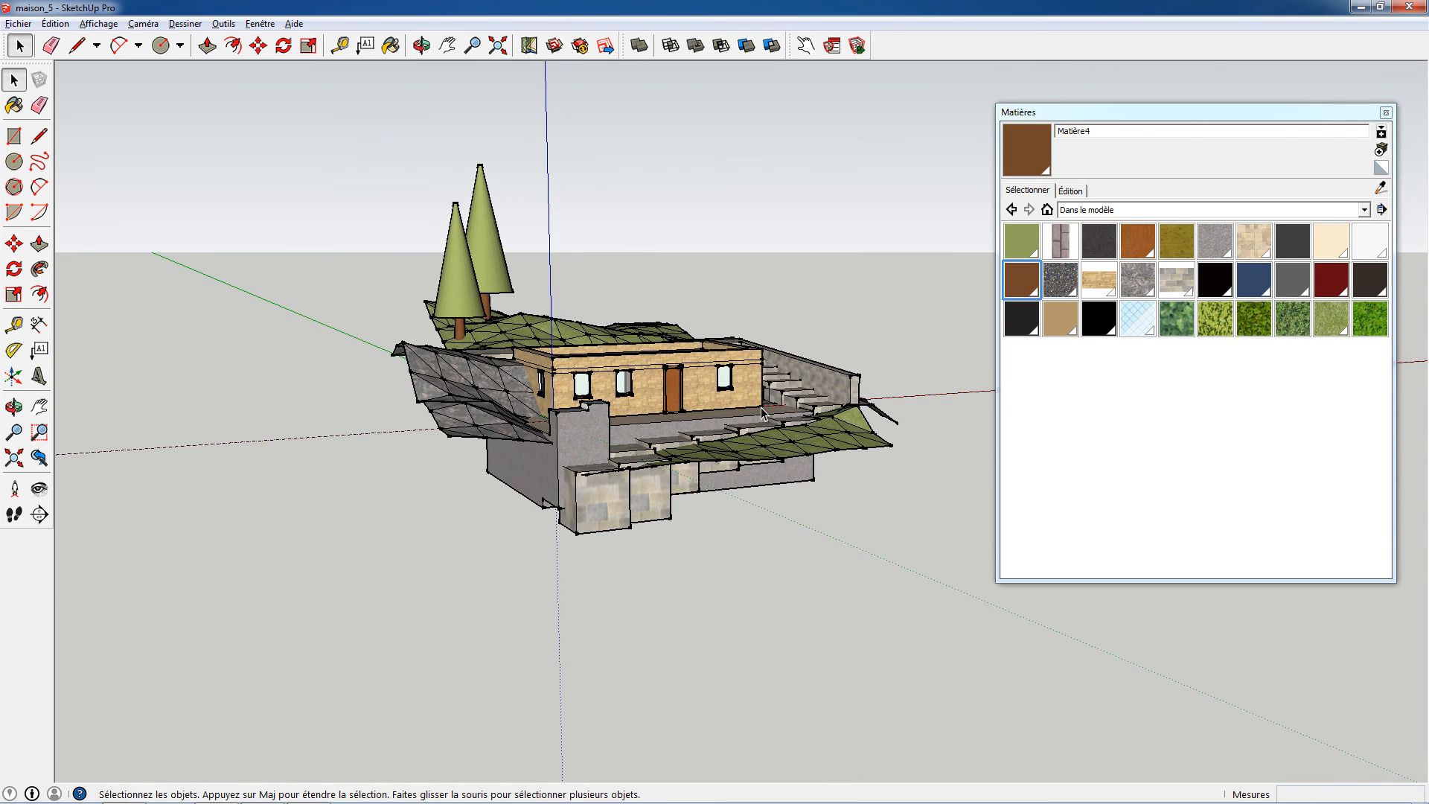
scroll(762, 413, "up", 4)
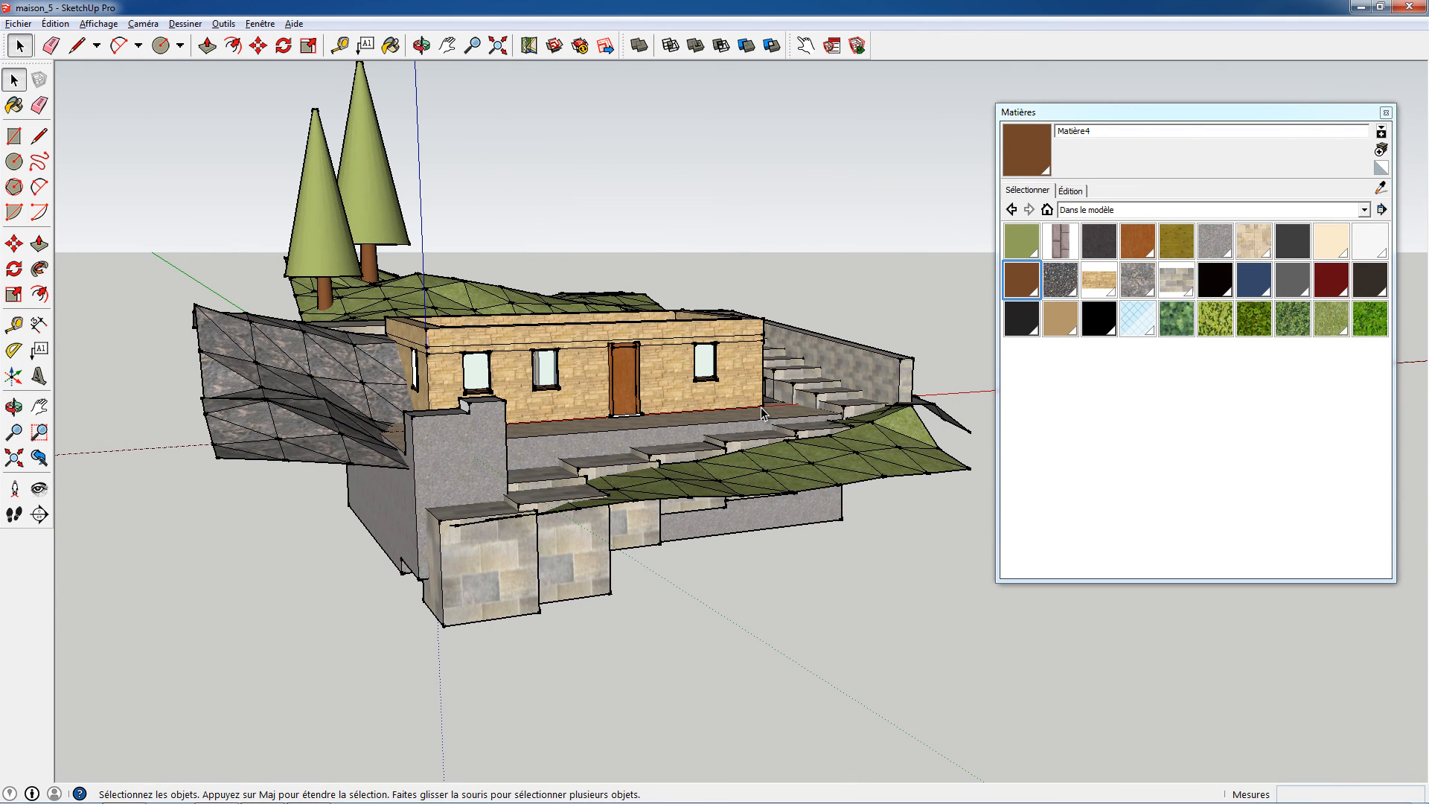
left_click(1386, 112)
middle_click_drag(652, 372, 582, 317)
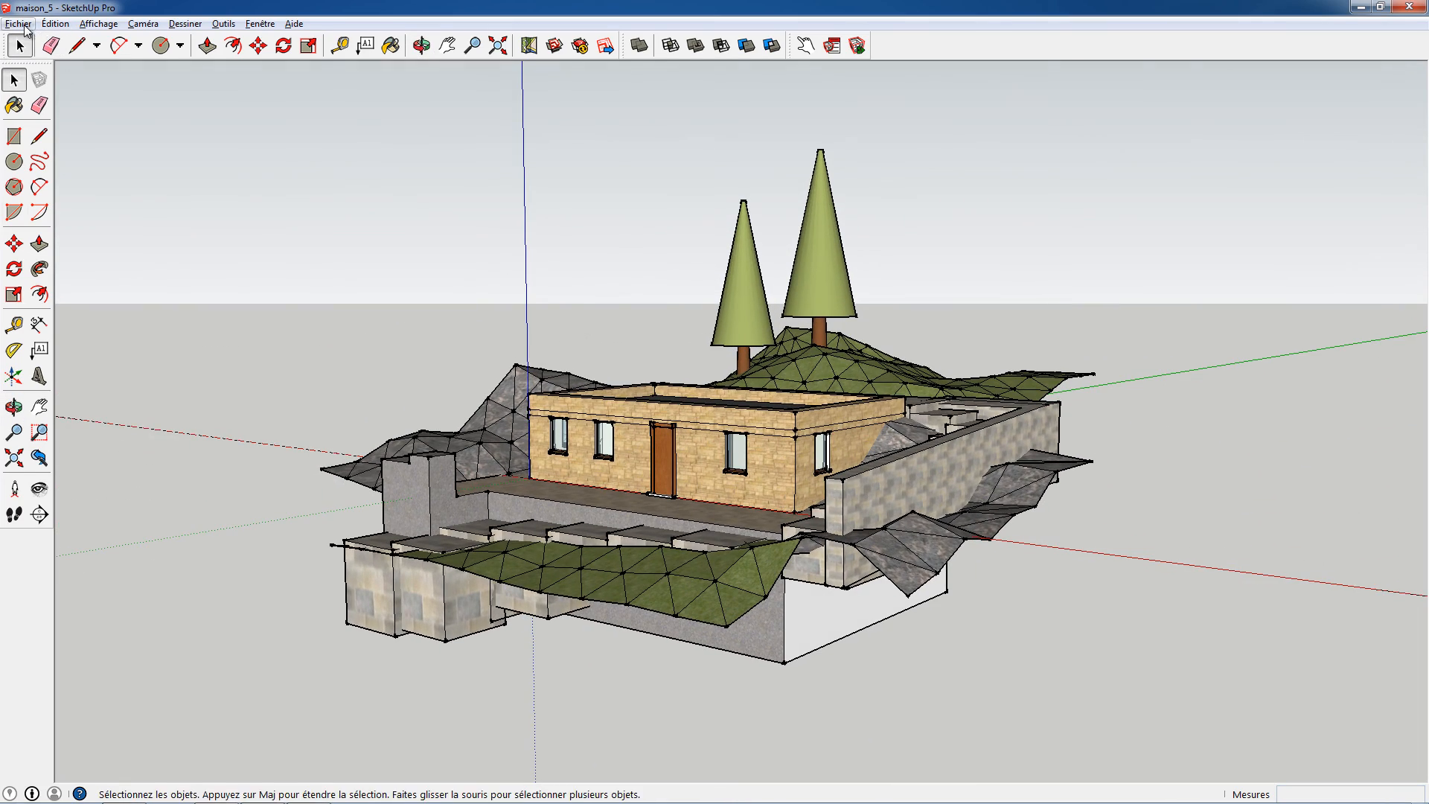
scroll(477, 409, "up", 3)
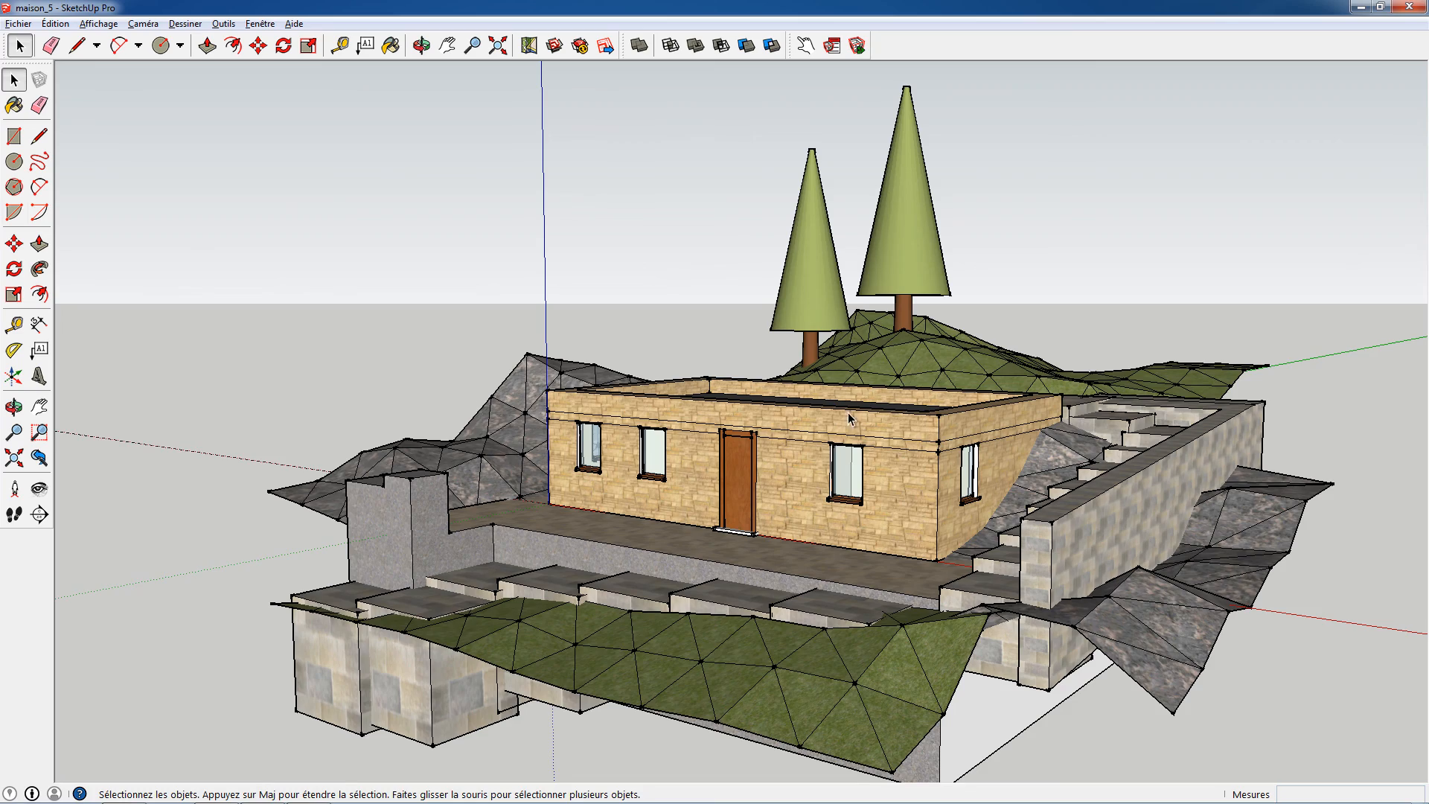
middle_click_drag(850, 418, 679, 393)
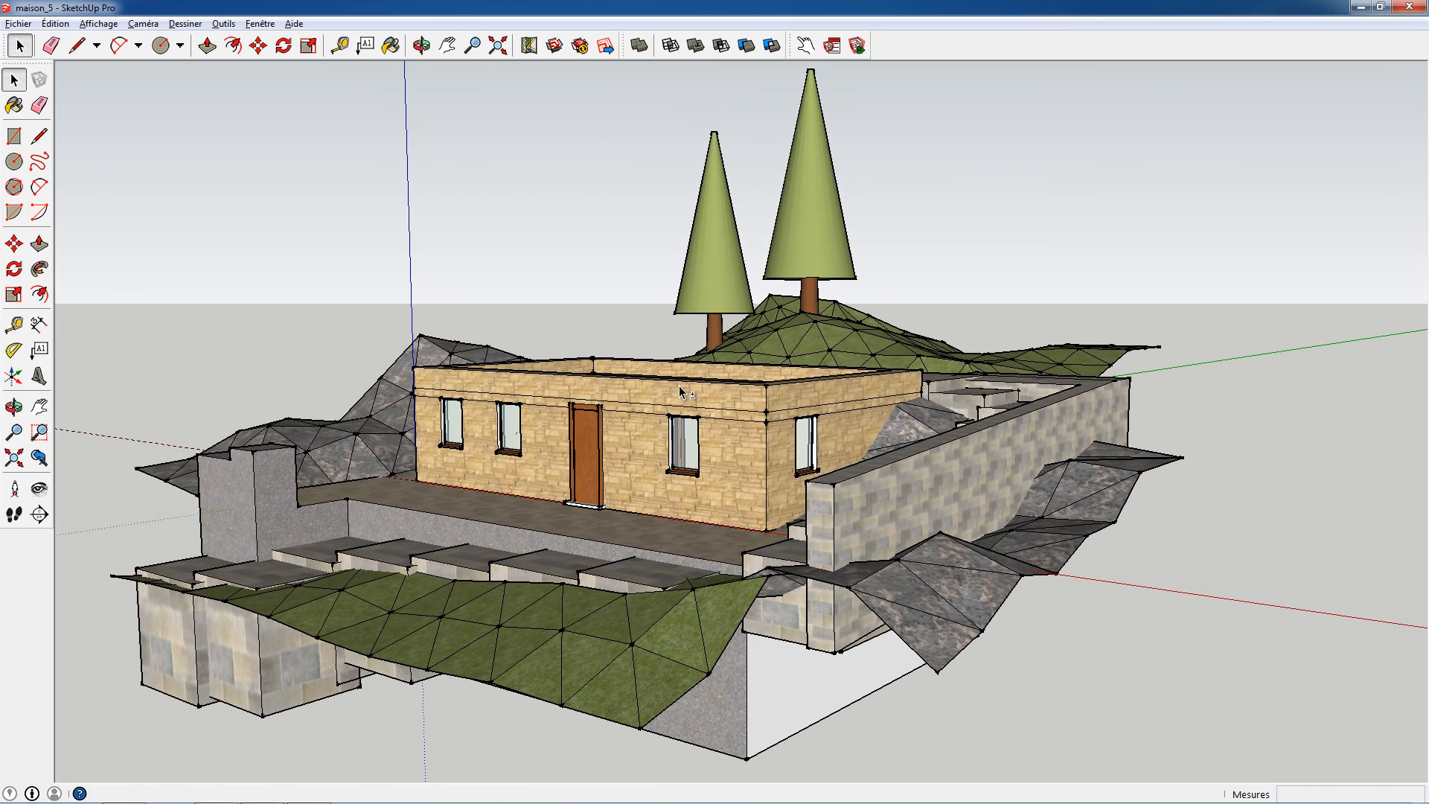
Bring up the 2D graphic export settings for a JPEG image of the view, and dismiss them without exporting.
left_click(18, 23)
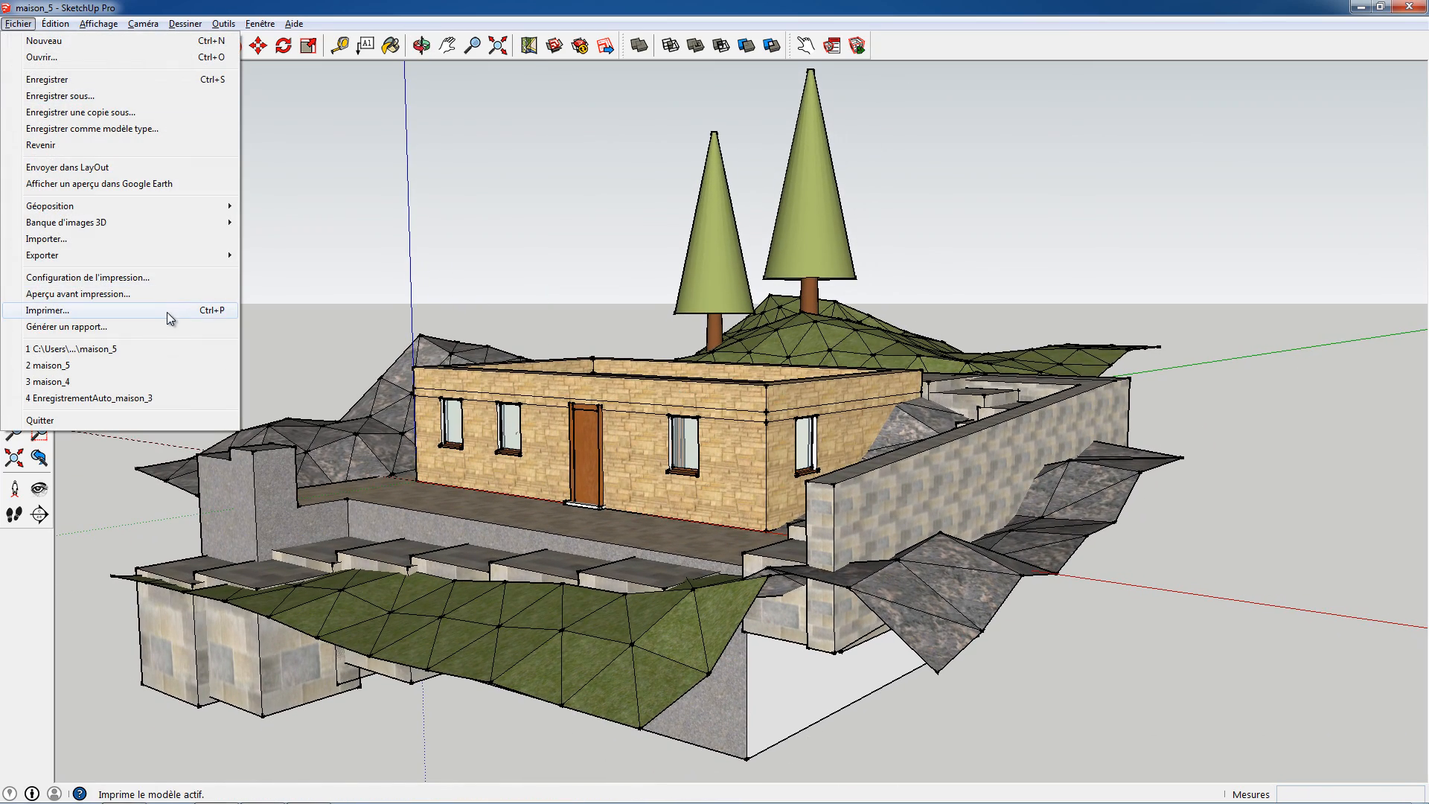
mouse_move(165, 260)
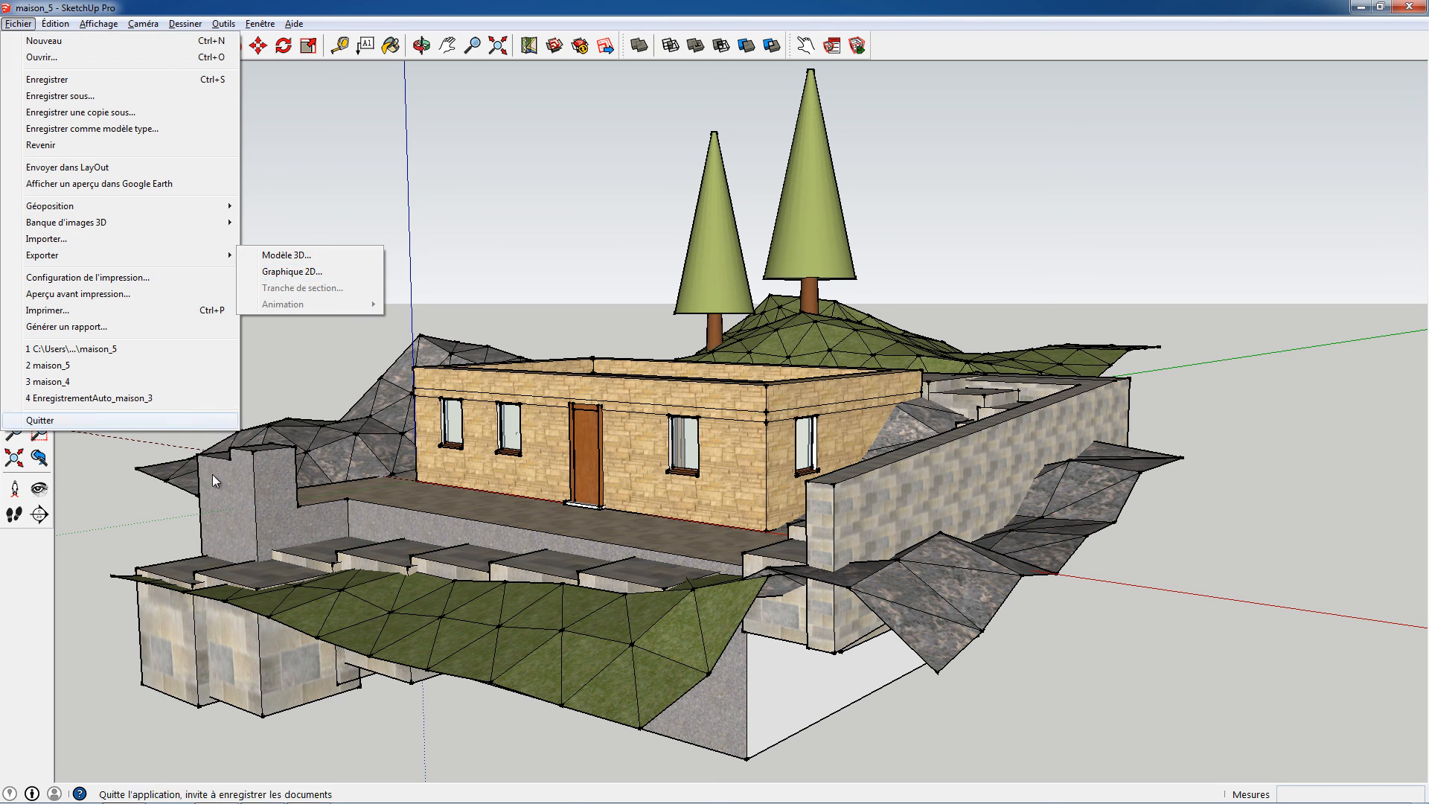
left_click(291, 520)
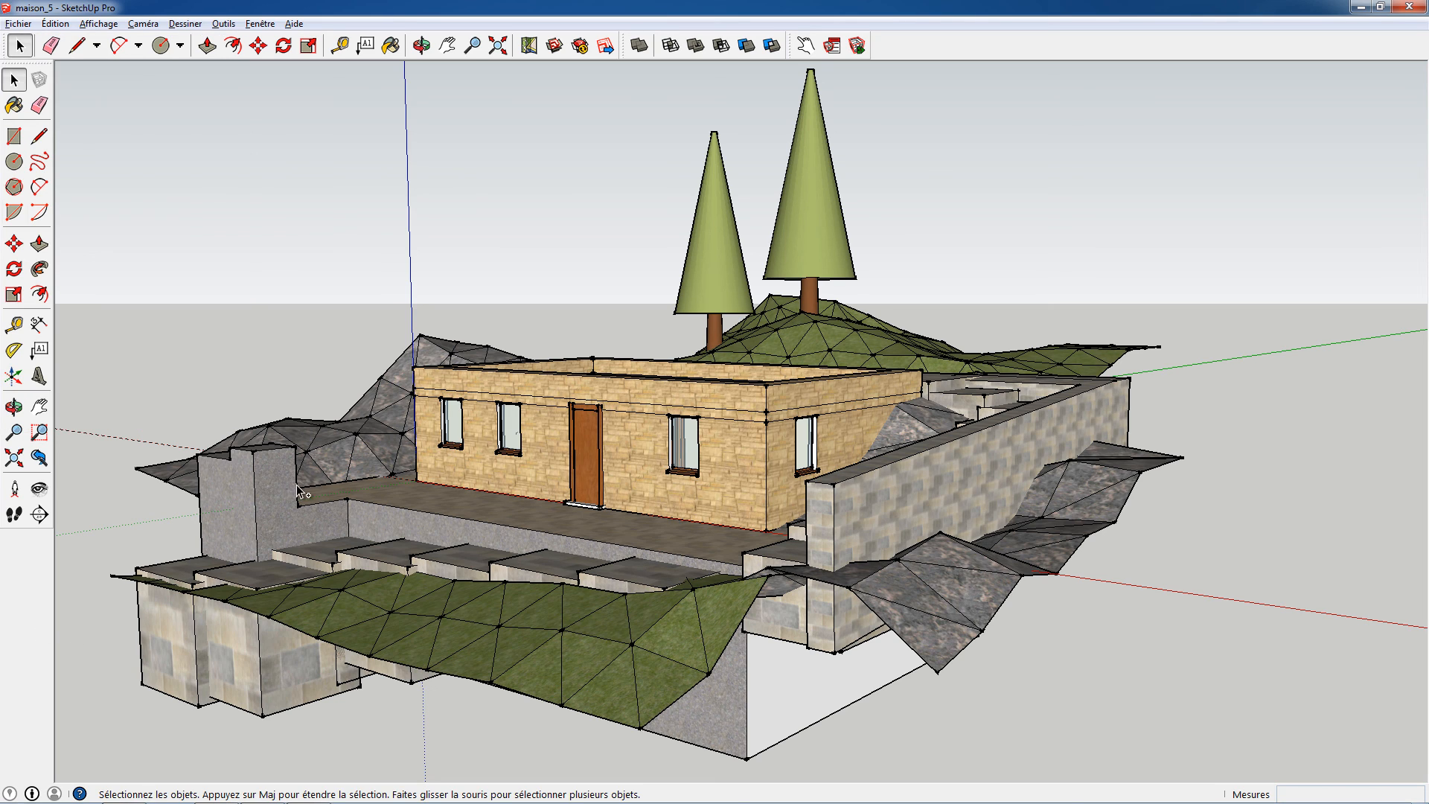
left_click(18, 24)
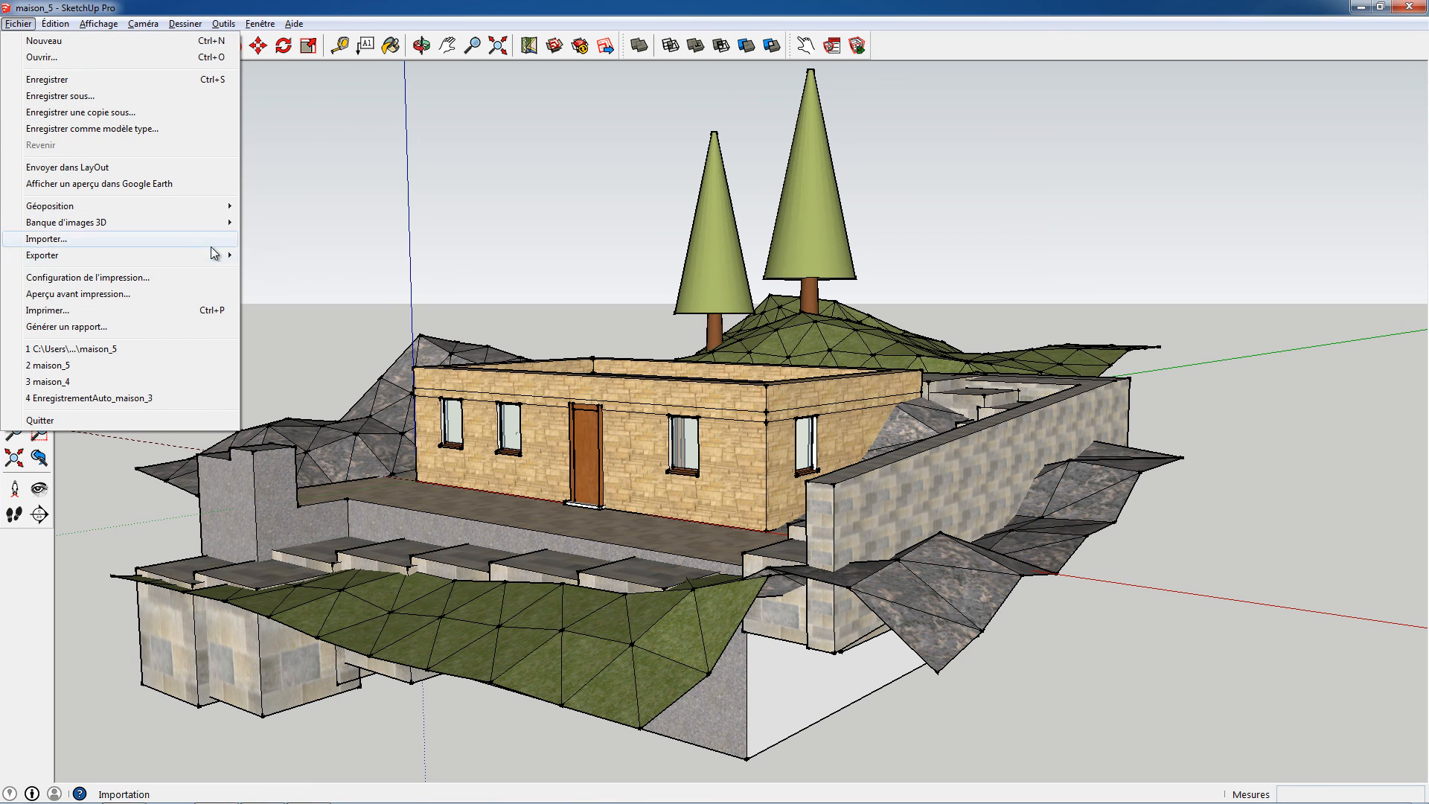
mouse_move(220, 255)
left_click(296, 280)
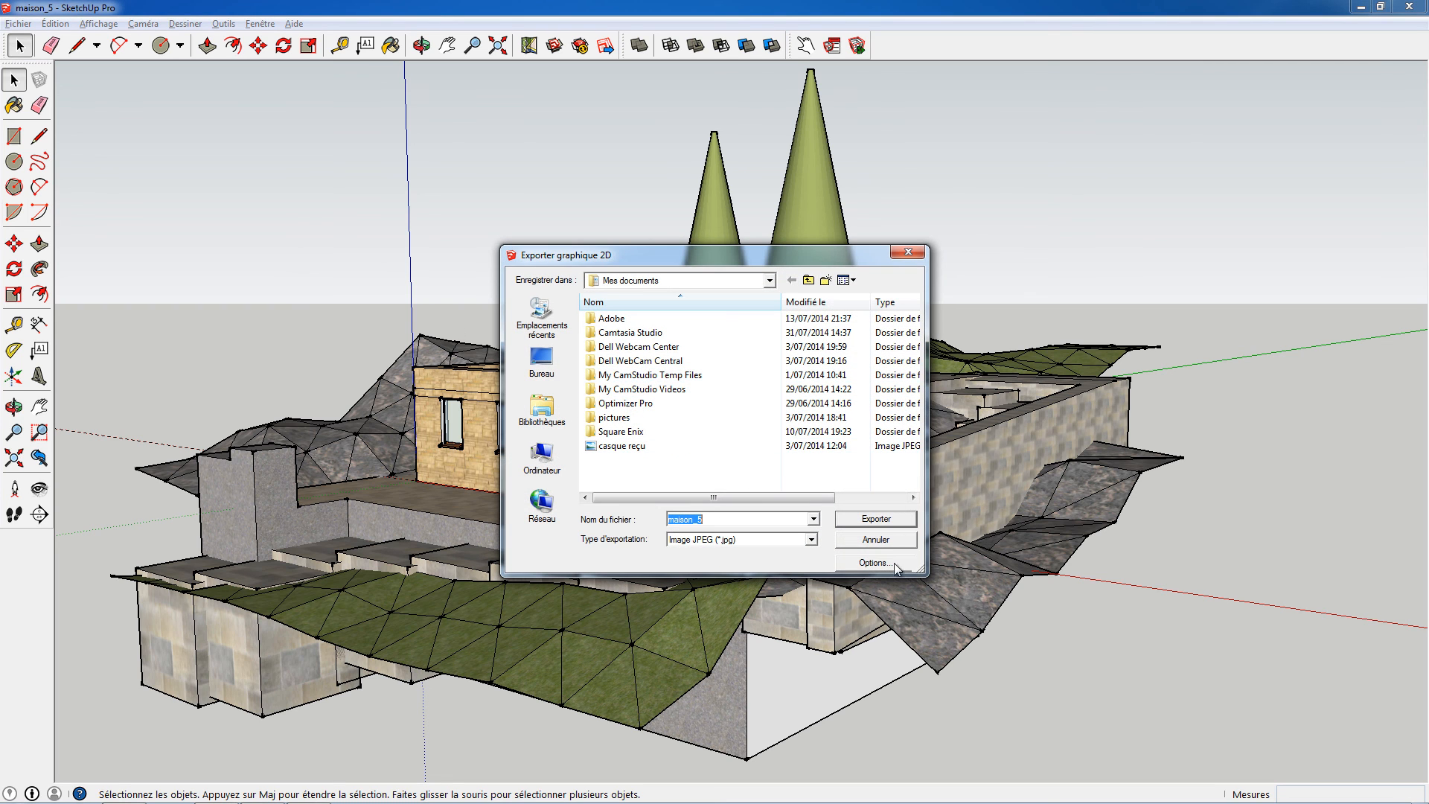
left_click(886, 542)
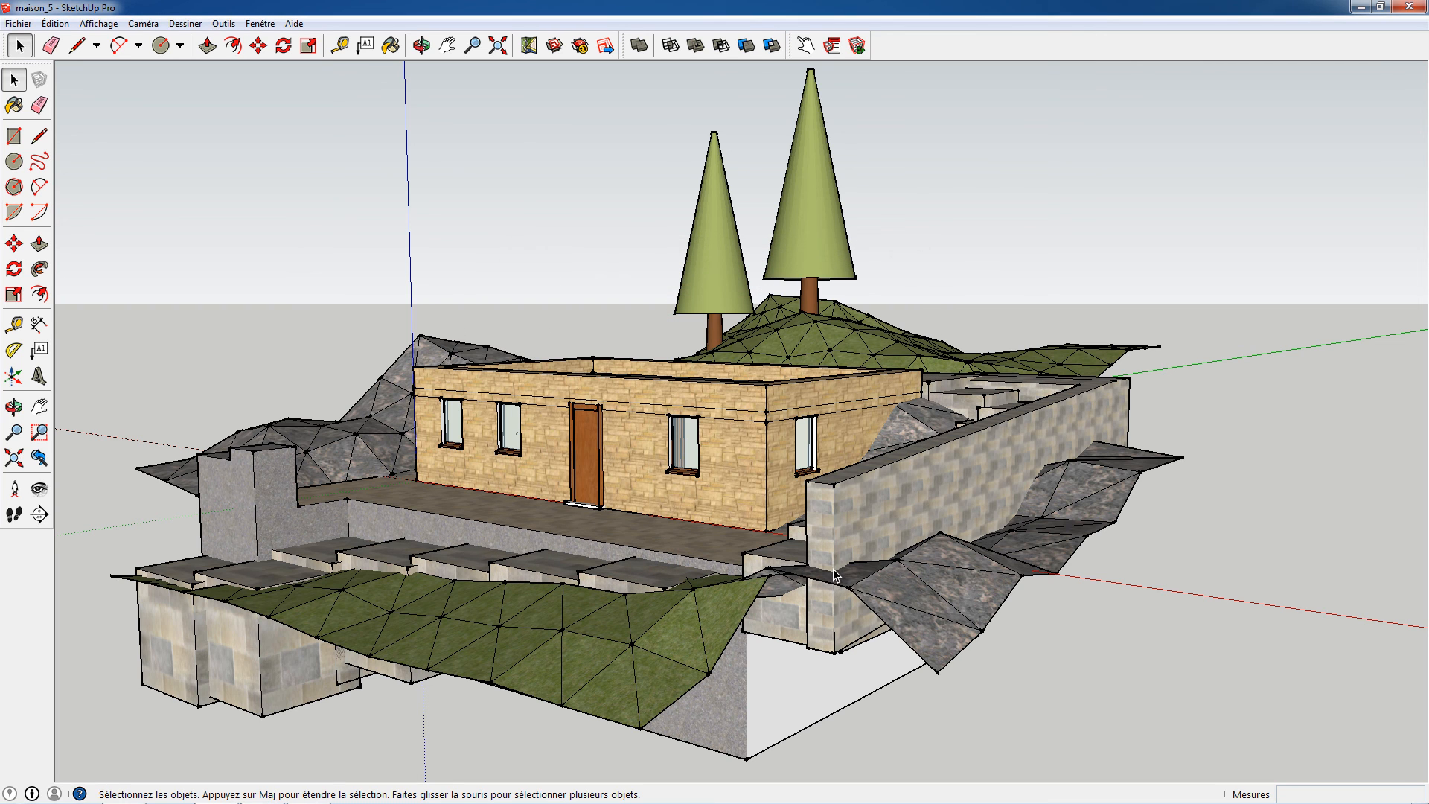
key("super")
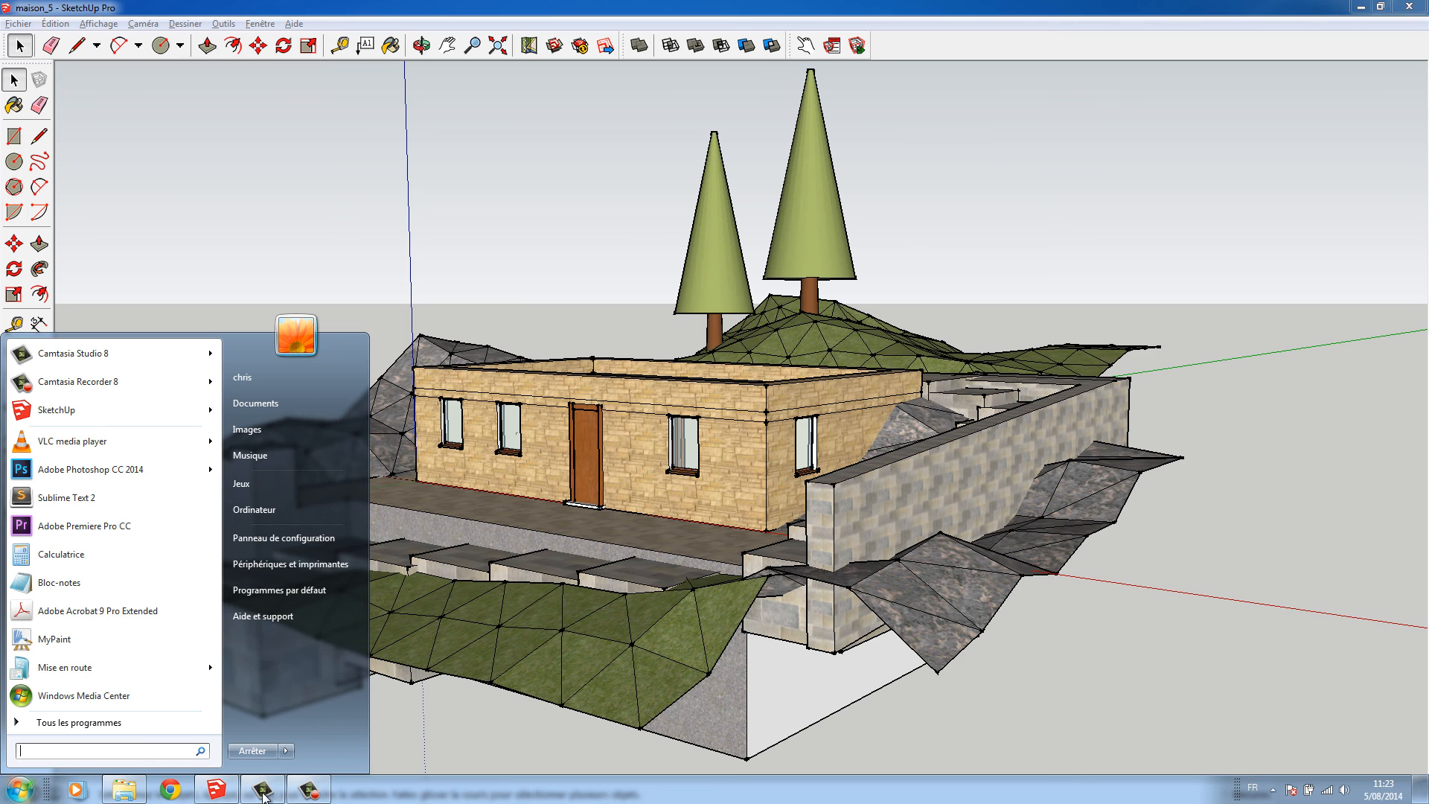
left_click(320, 795)
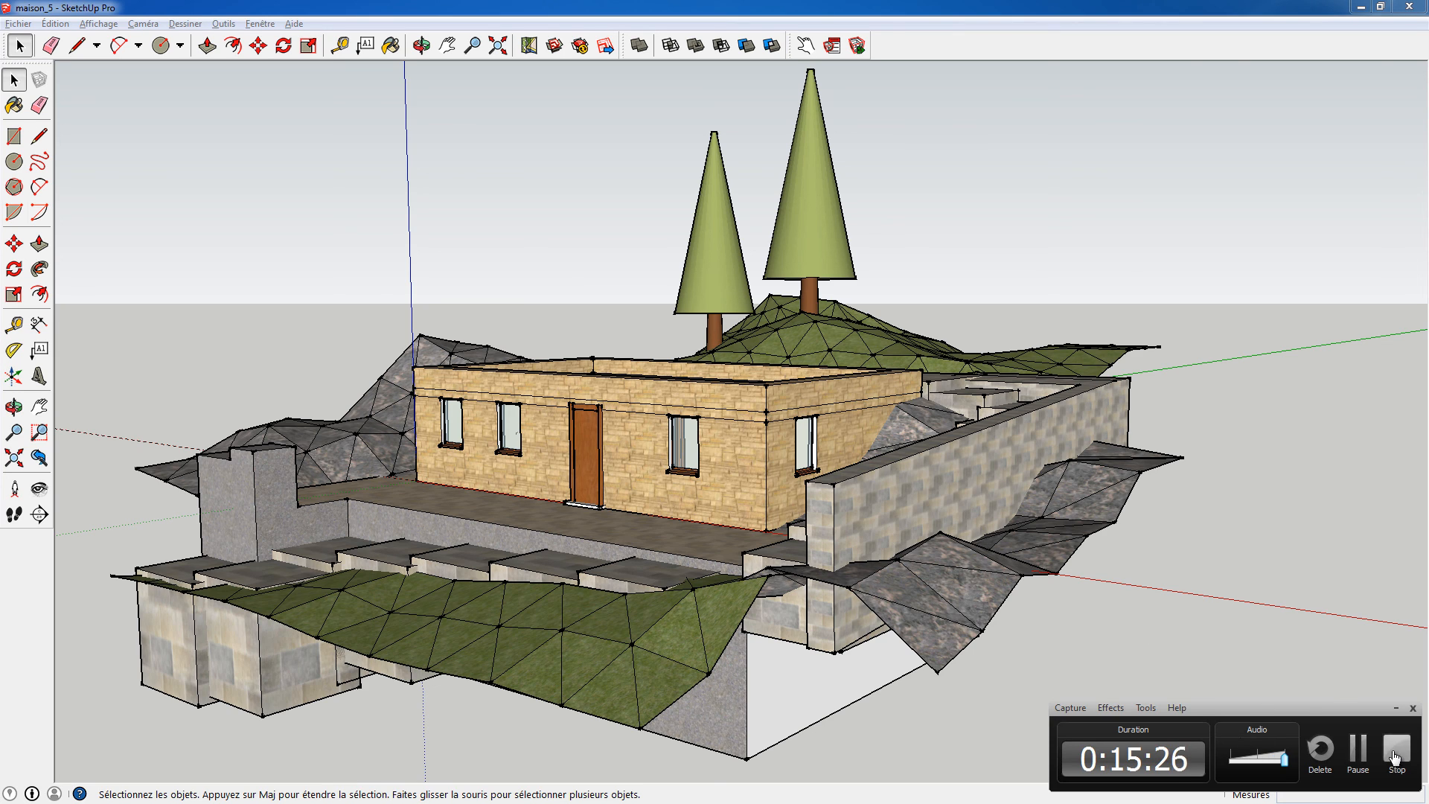